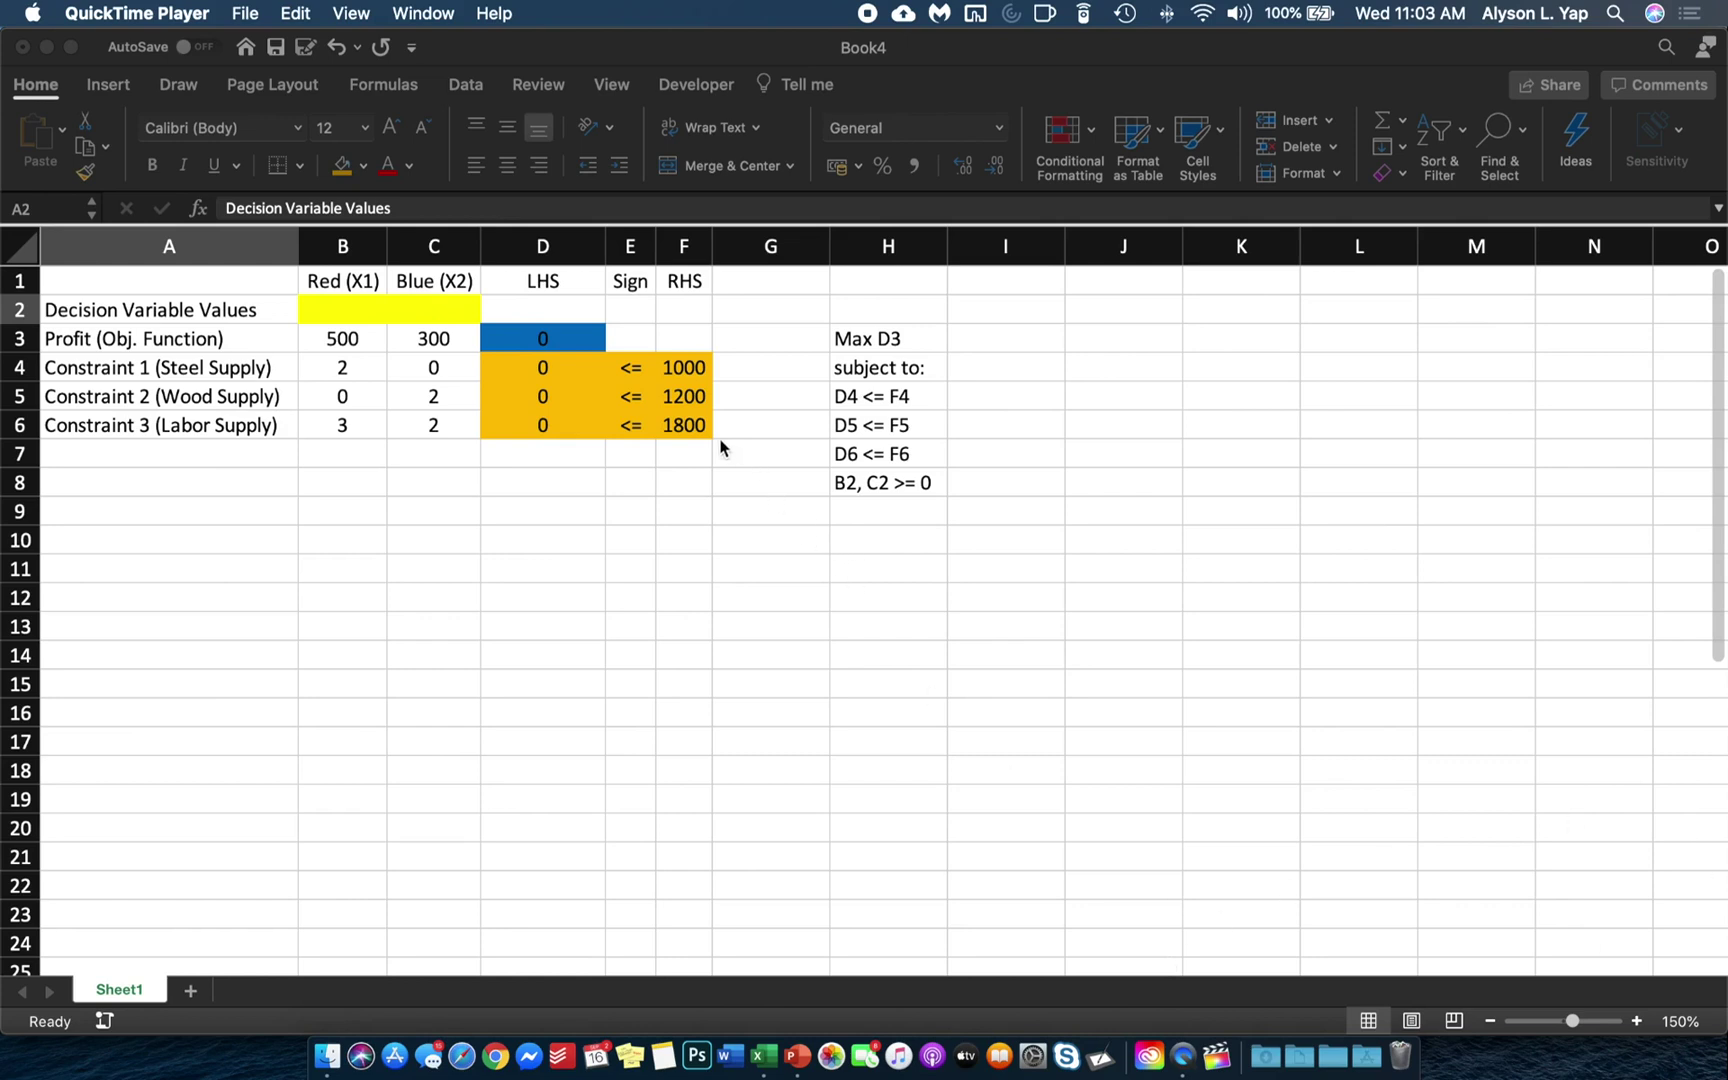
Open Solver for the profit maximization model laid out in A1:H8
{"action": "left_click", "coordinate": [242, 277]}
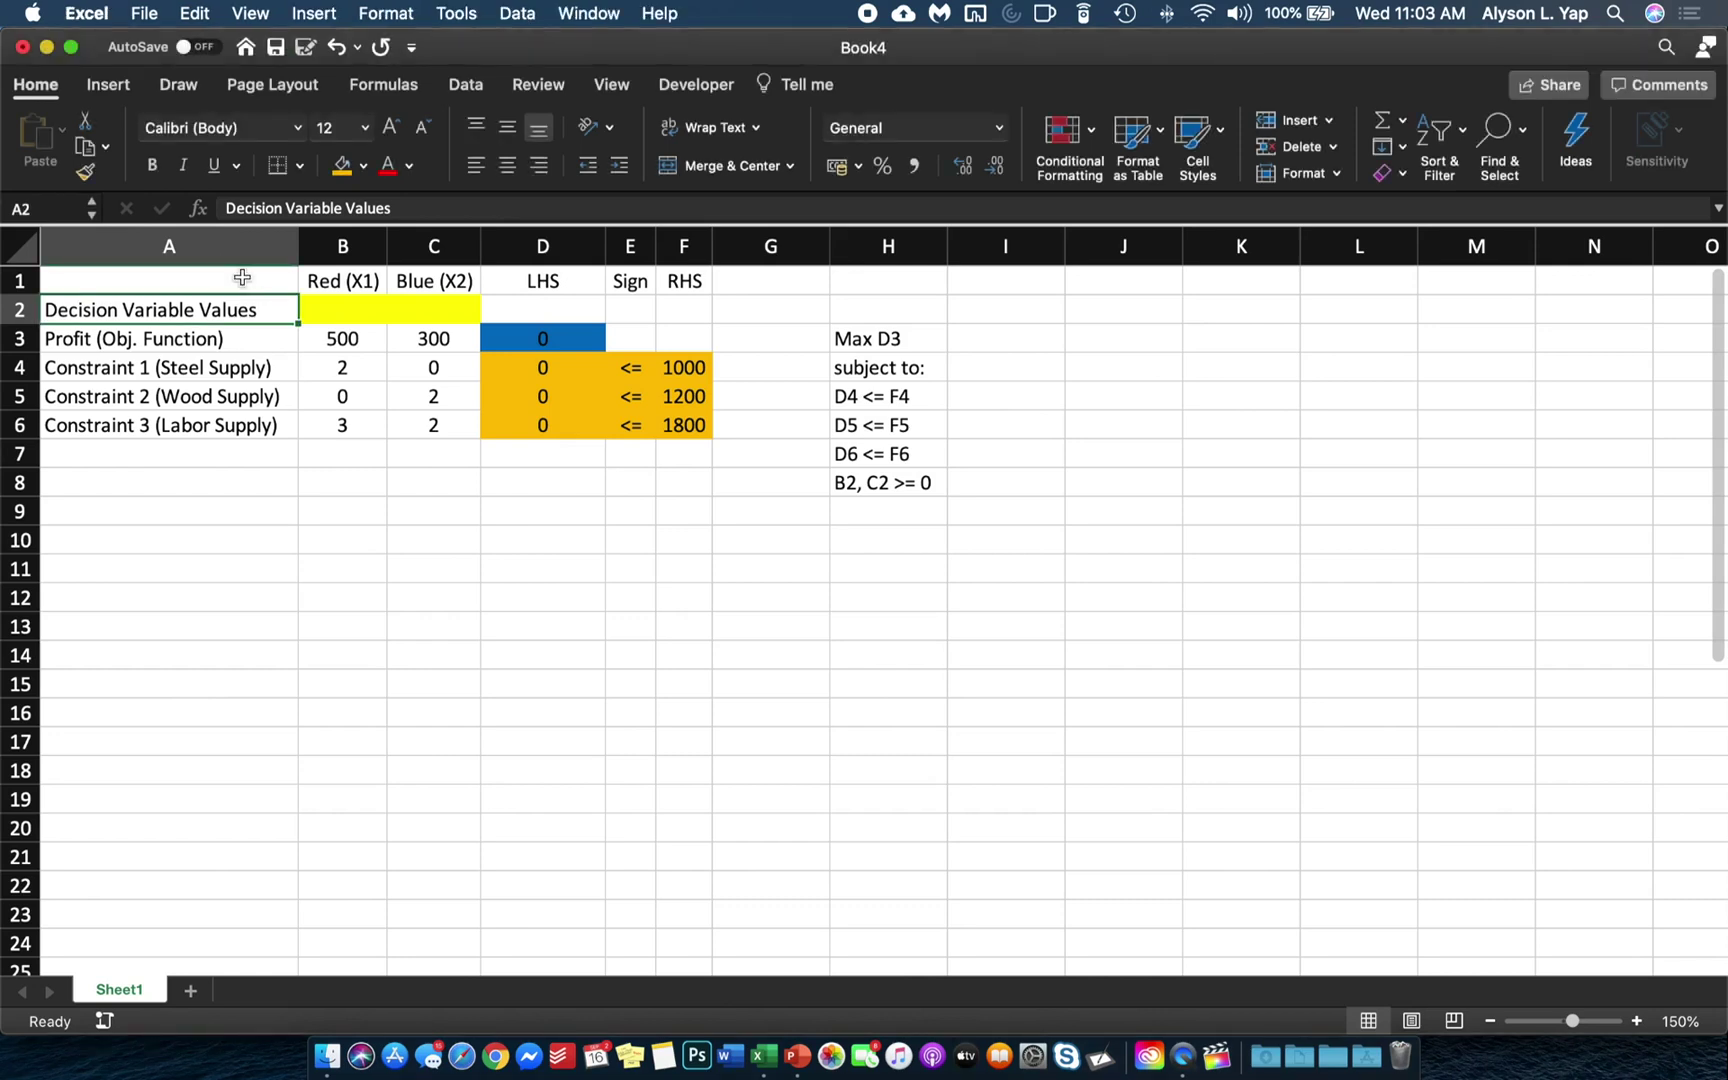
{"action": "left_click_drag", "start_coordinate": [242, 277], "coordinate": [939, 495]}
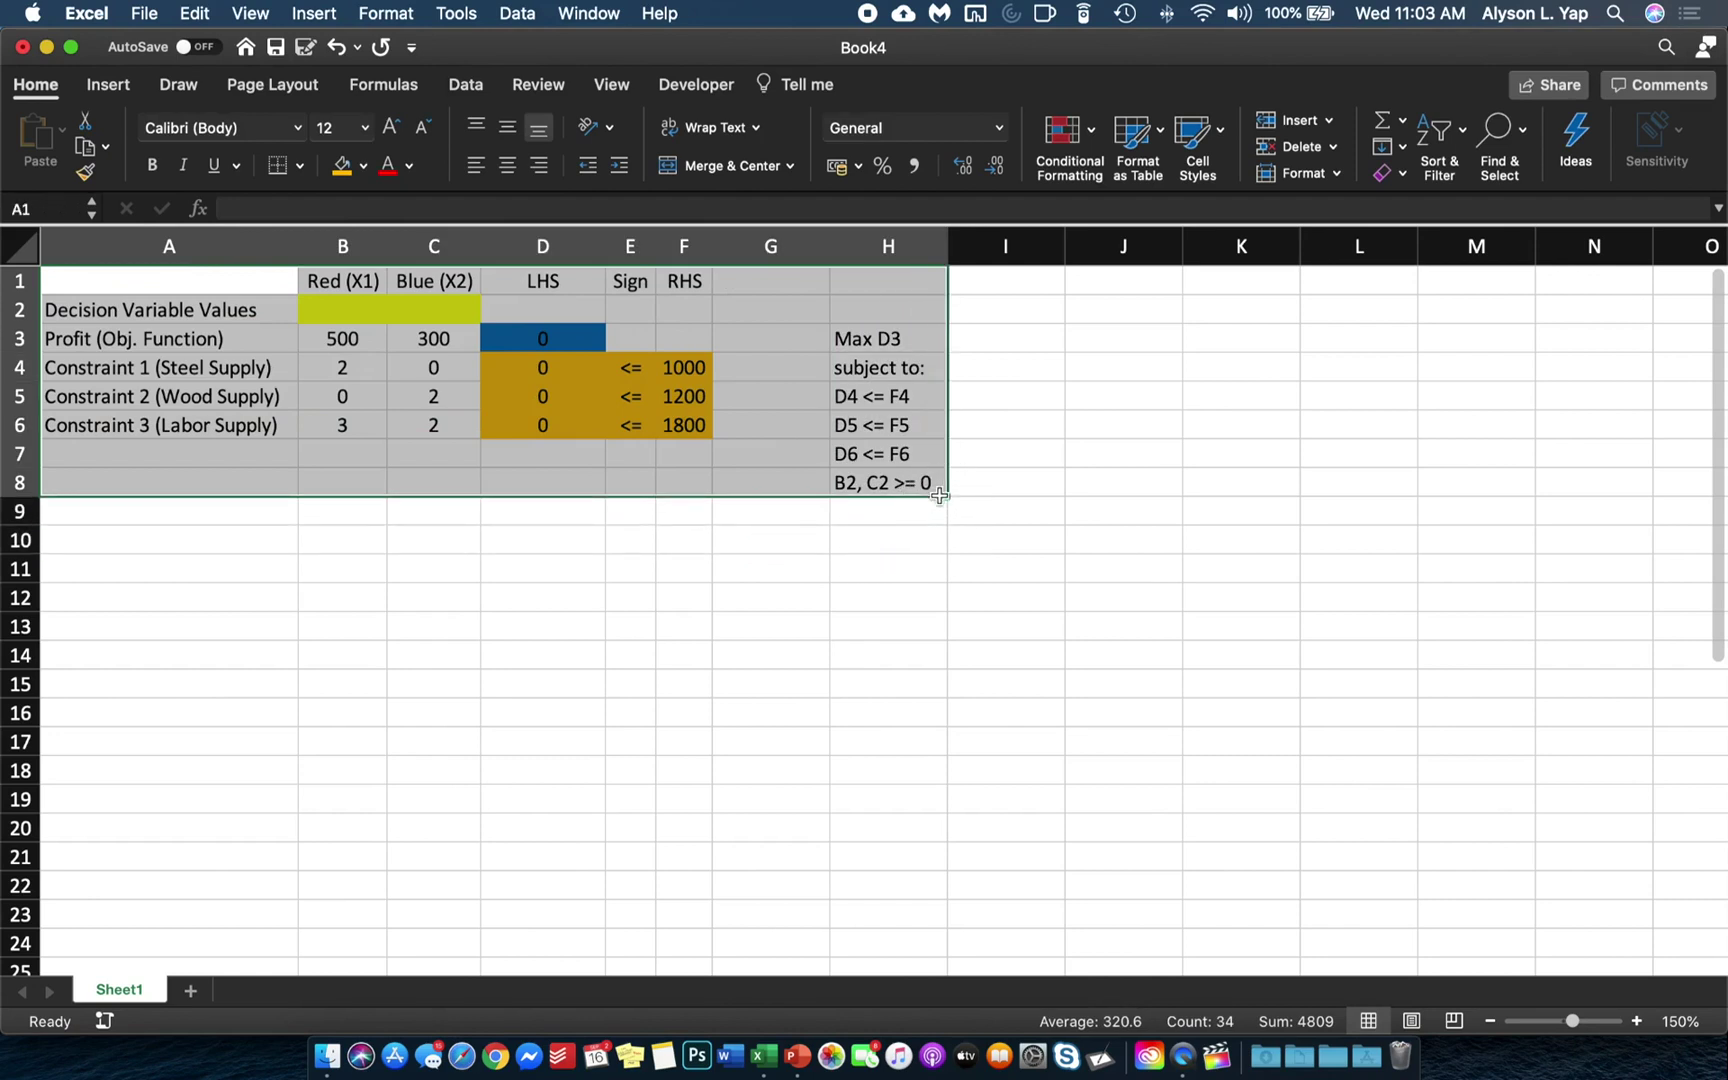
{"action": "left_click", "coordinate": [591, 475]}
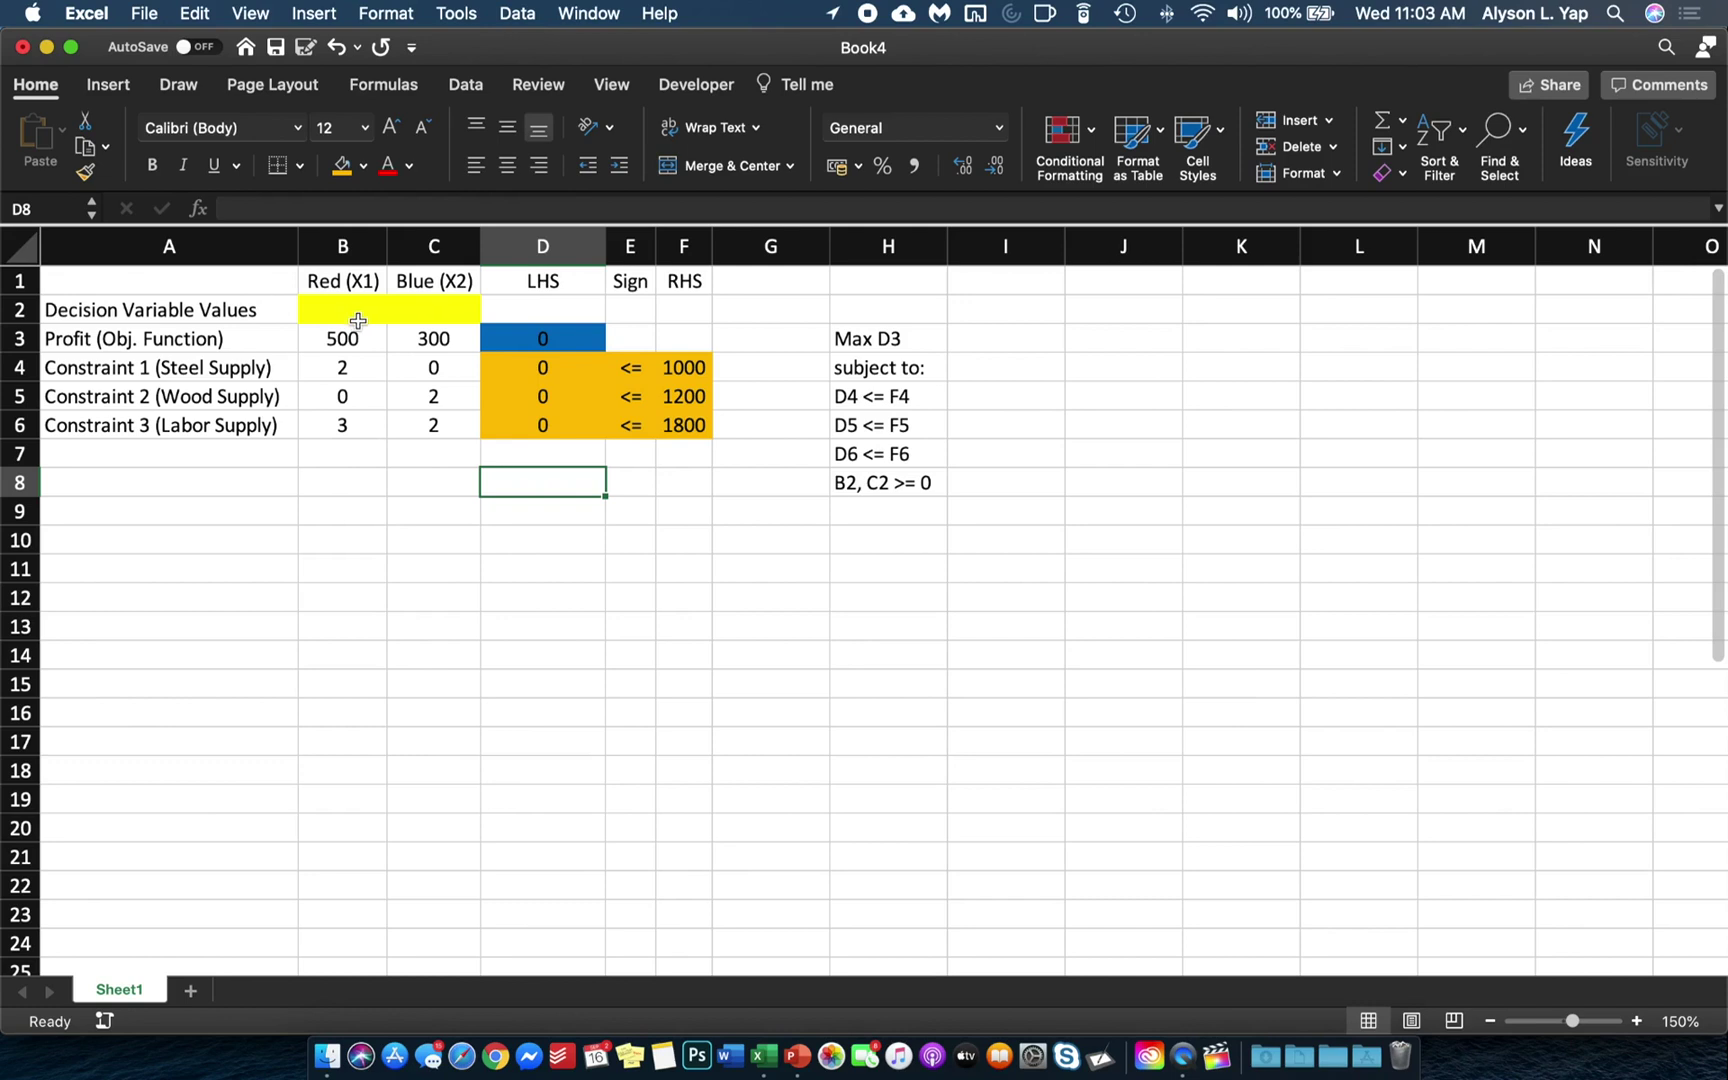
{"action": "left_click", "coordinate": [412, 12]}
{"action": "mouse_move", "coordinate": [455, 12]}
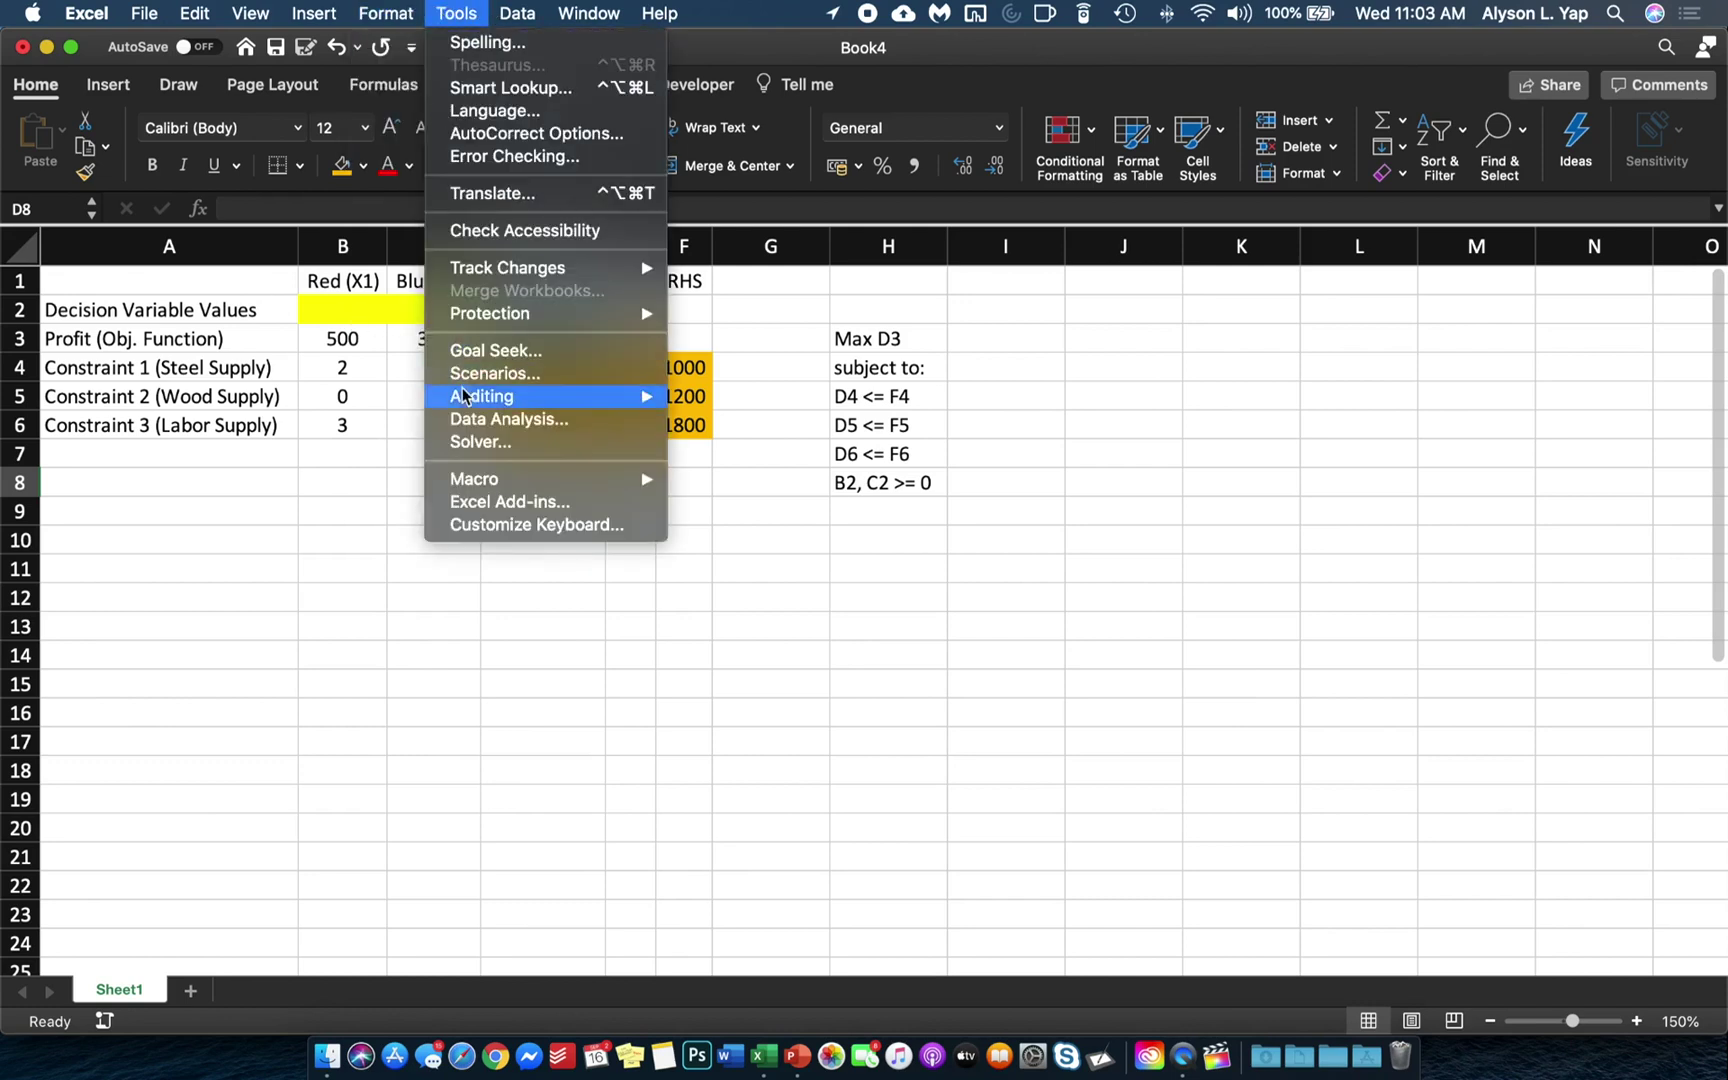
{"action": "left_click", "coordinate": [486, 445]}
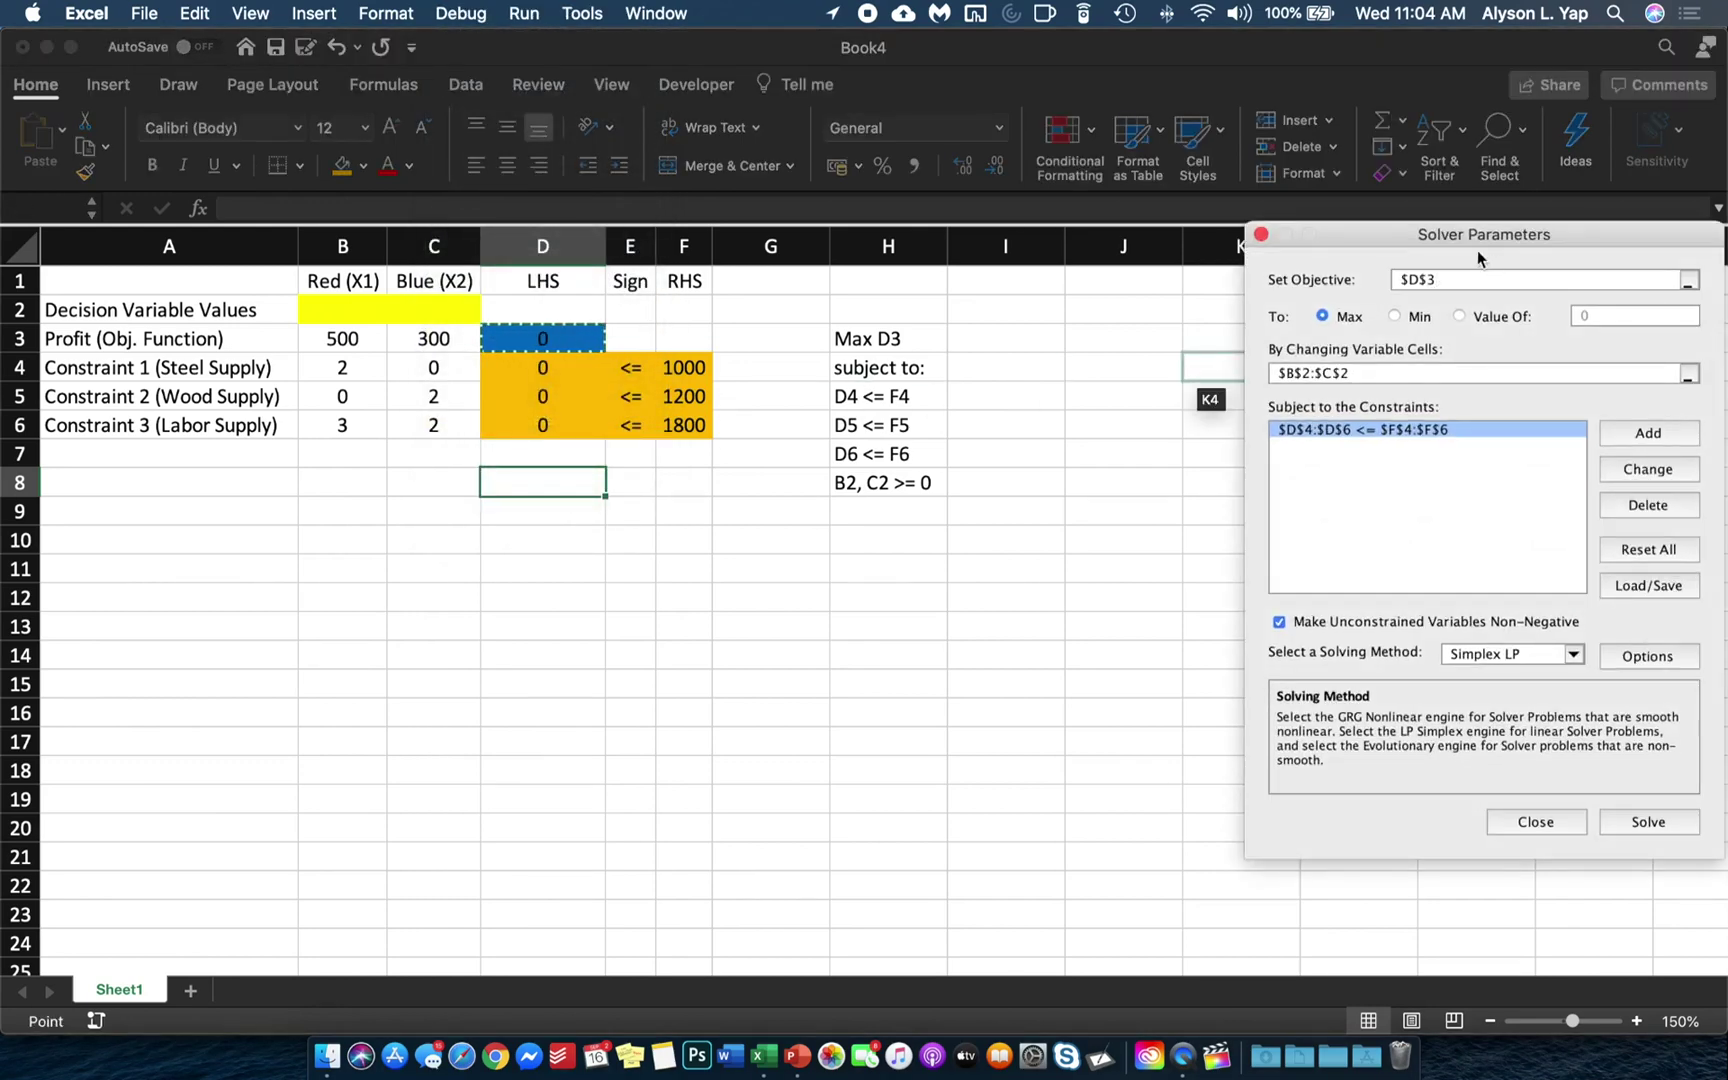
Check the Solver objective, variable cells and constraints against the sheet, and solve the model with Simplex LP
{"action": "left_click_drag", "start_coordinate": [1471, 242], "coordinate": [603, 372]}
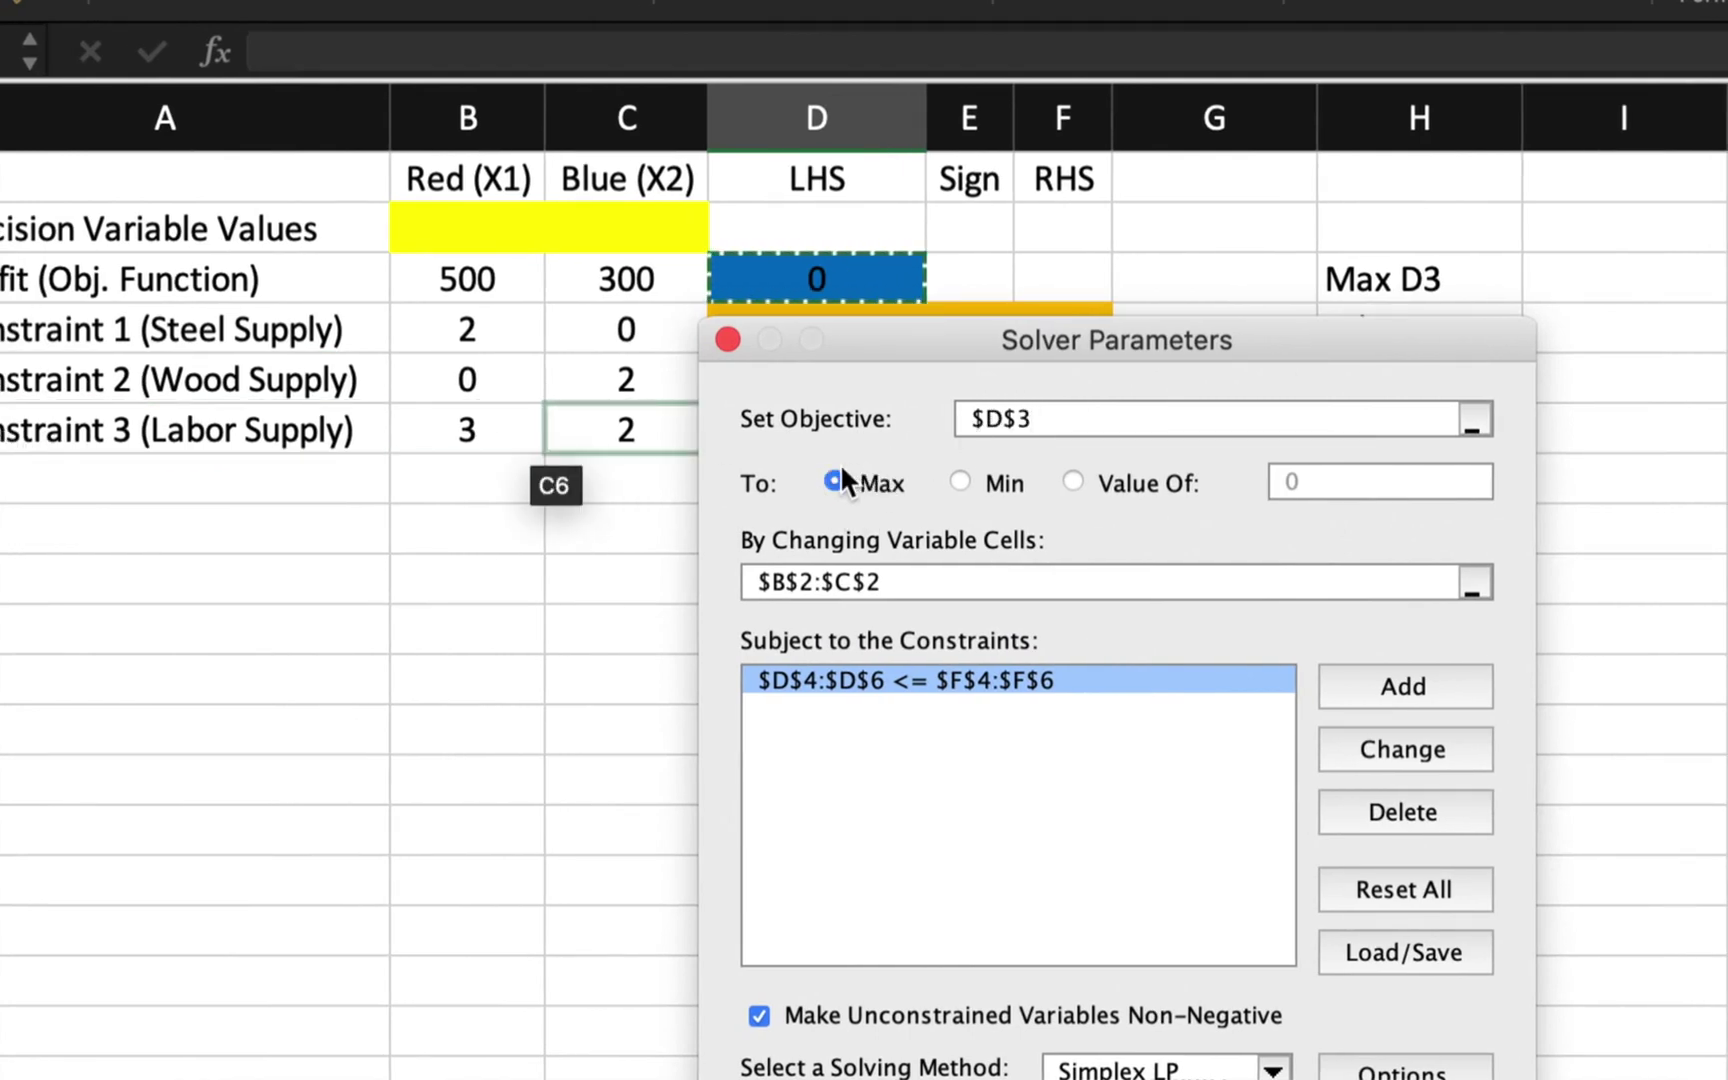
{"action": "left_click", "coordinate": [912, 582]}
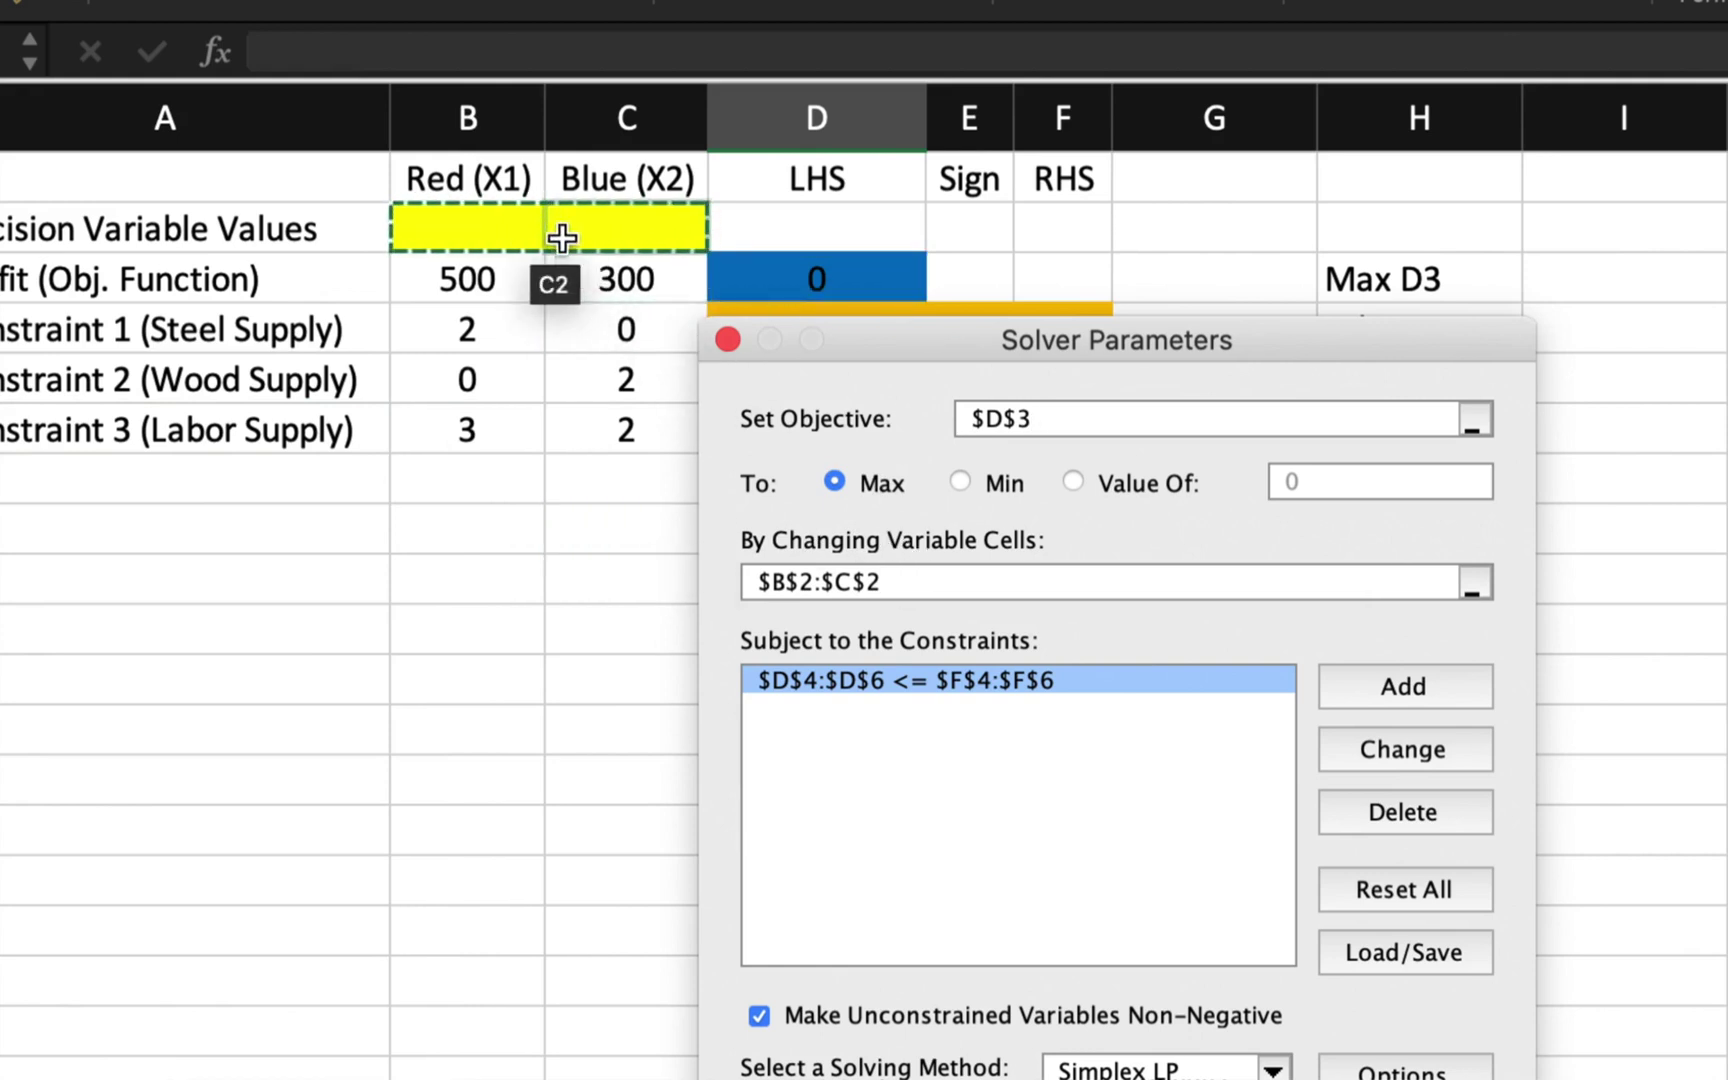
{"action": "left_click_drag", "start_coordinate": [959, 342], "coordinate": [1386, 147]}
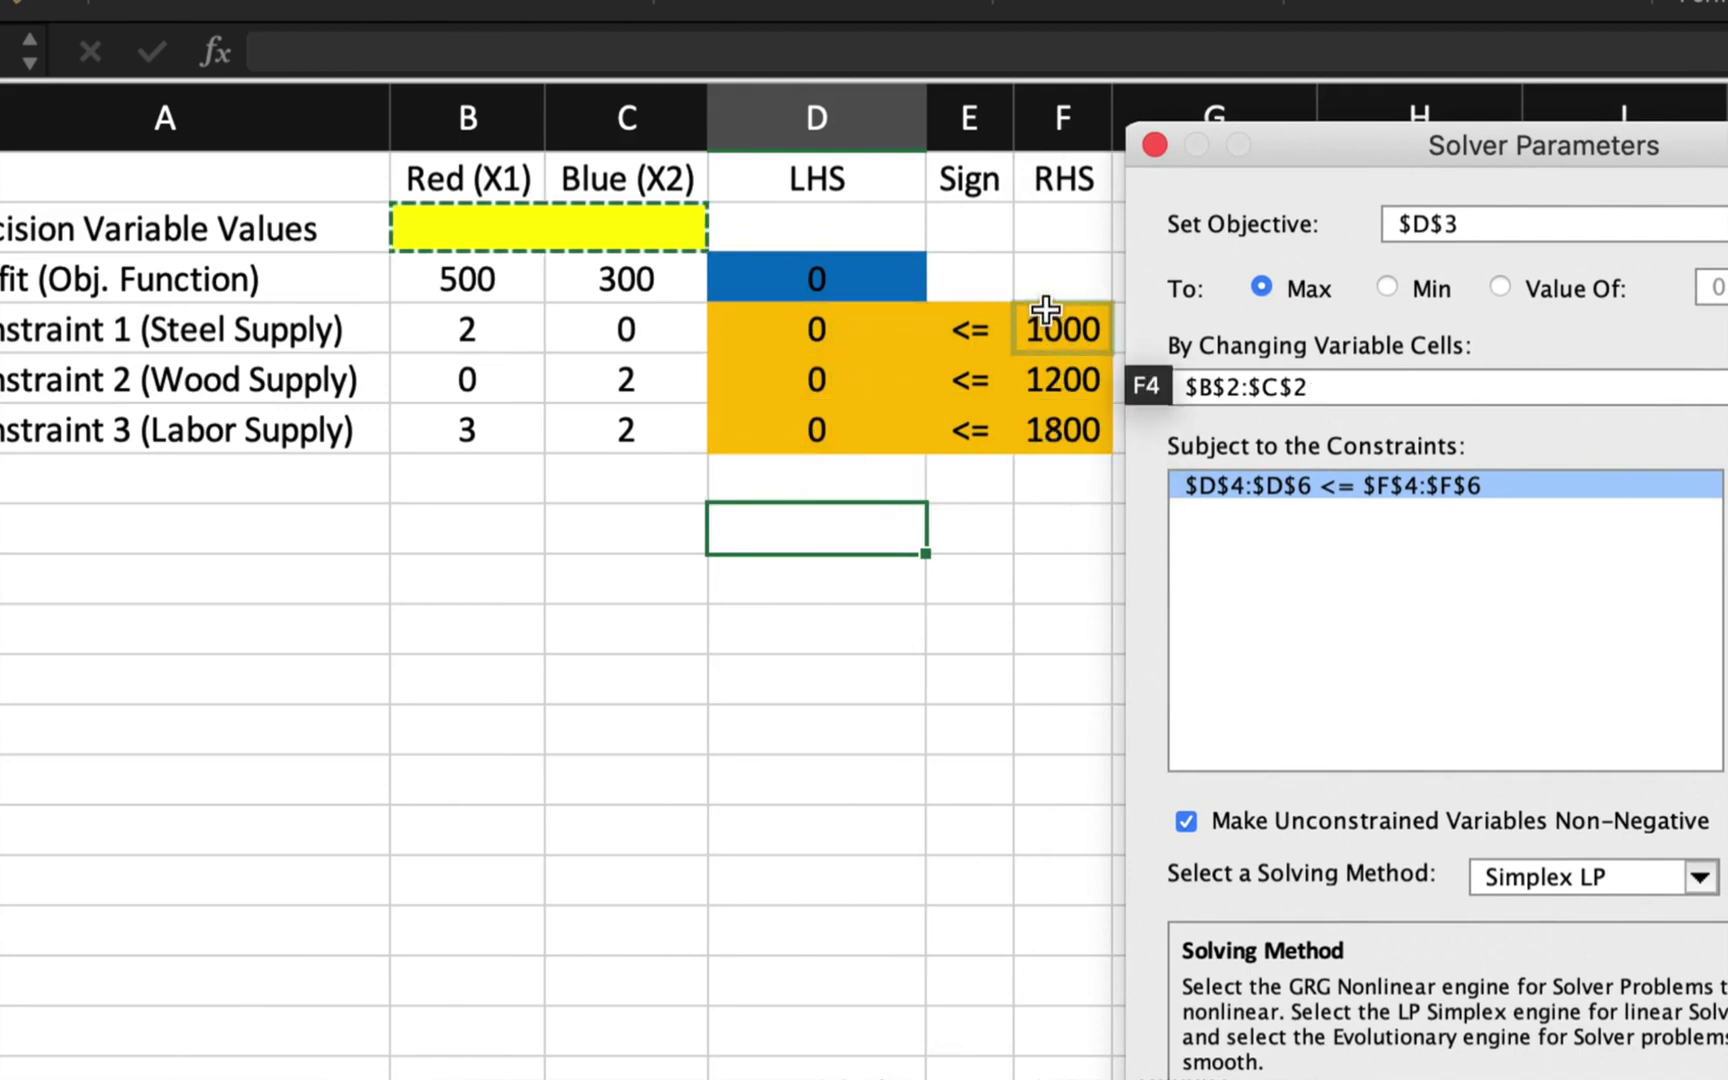
{"action": "left_click_drag", "start_coordinate": [1261, 147], "coordinate": [566, 97]}
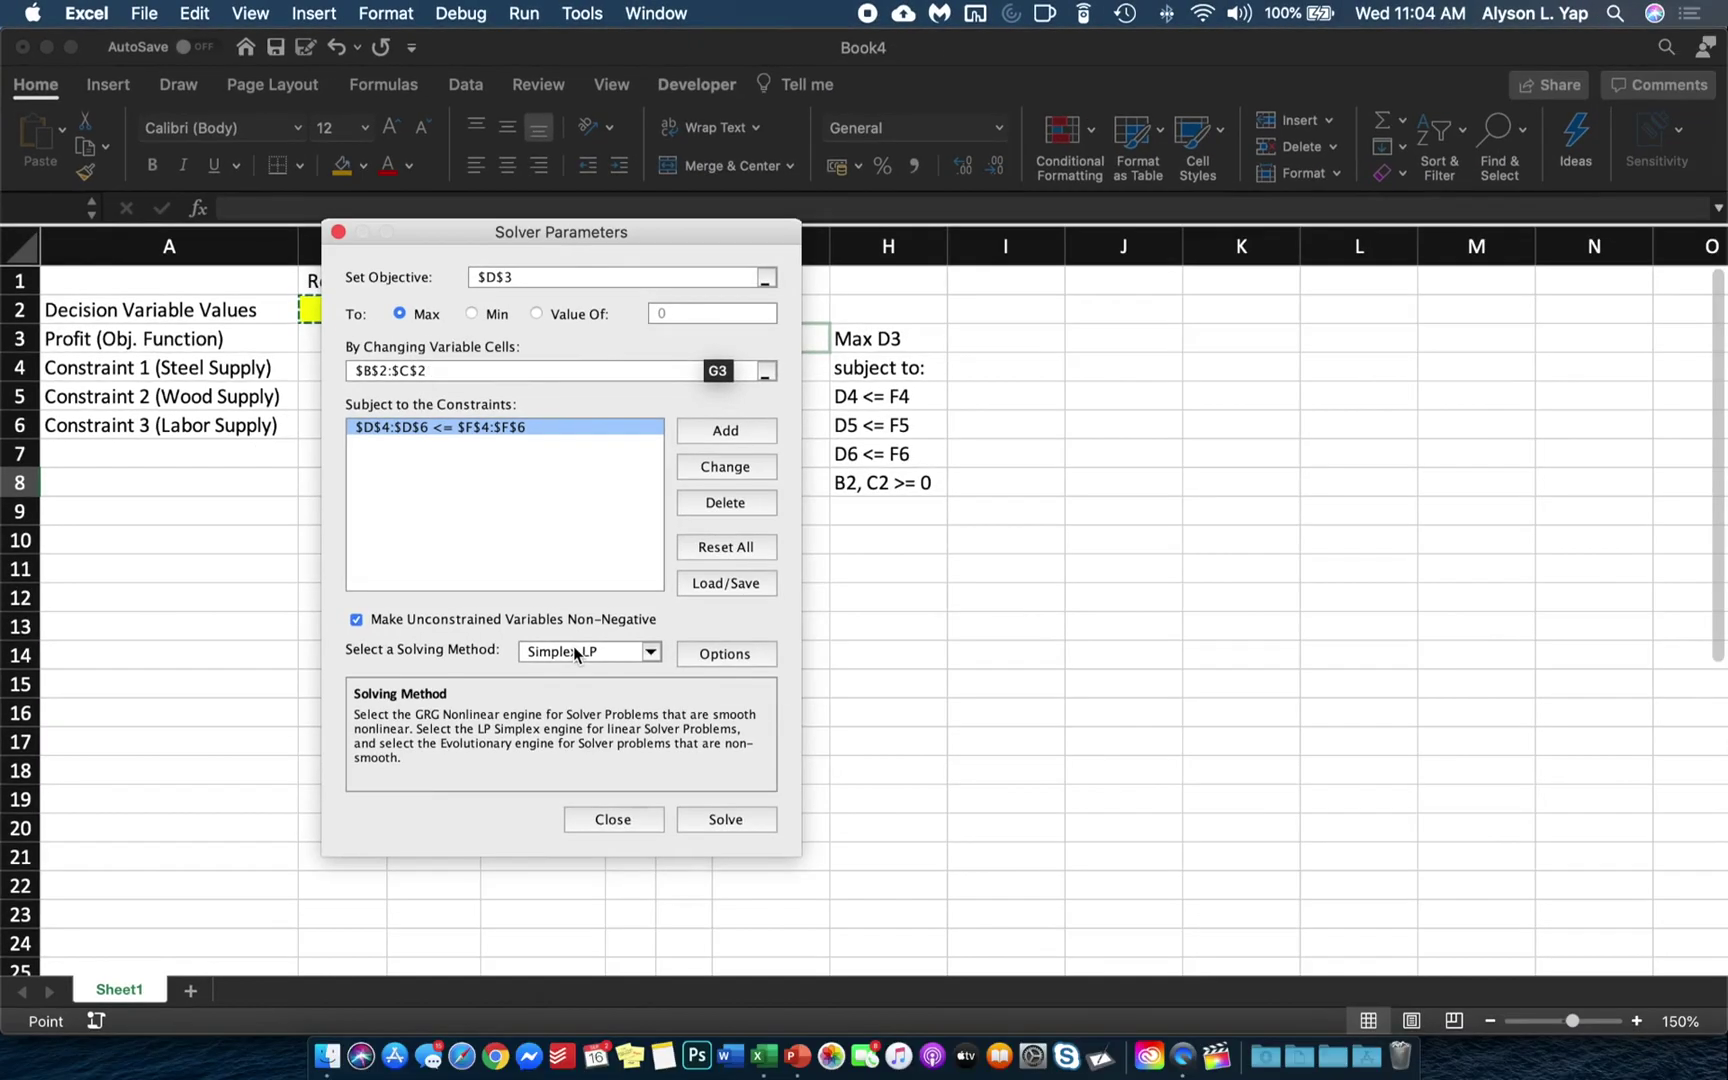
{"action": "left_click", "coordinate": [722, 820]}
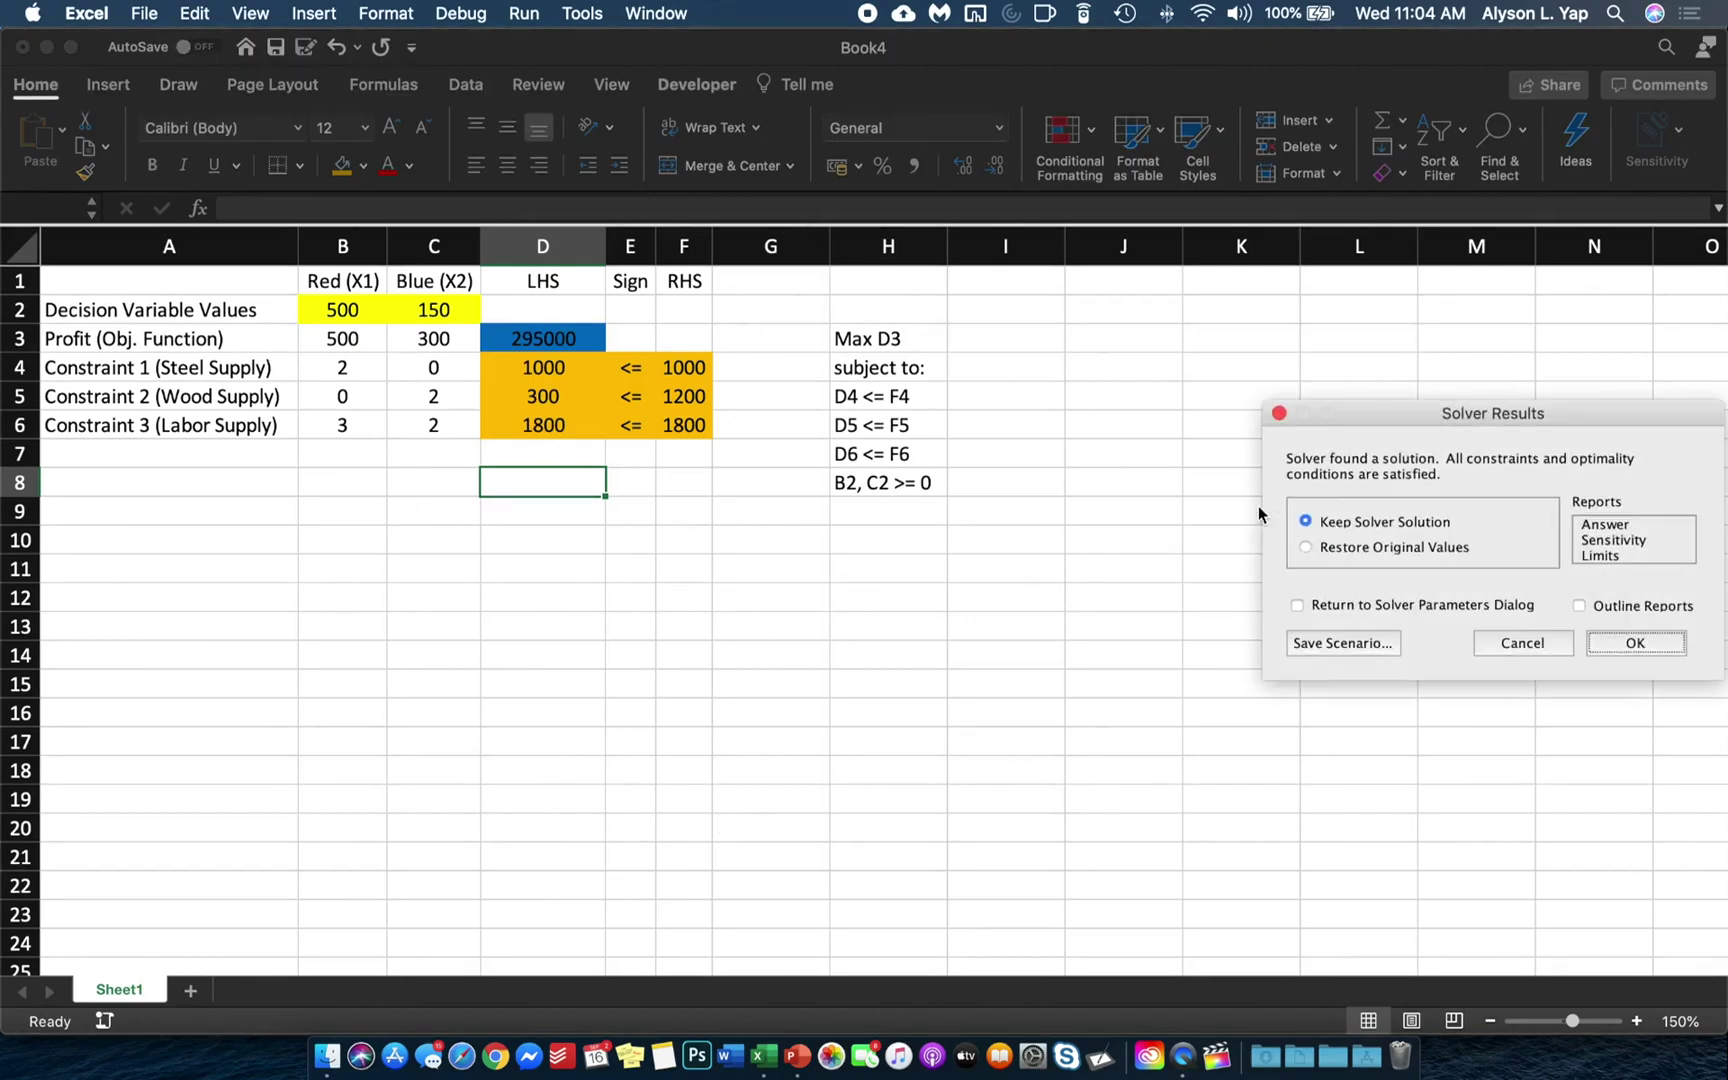
Keep the Solver solution and generate the Answer and Sensitivity reports
{"action": "left_click_drag", "start_coordinate": [1388, 410], "coordinate": [607, 326]}
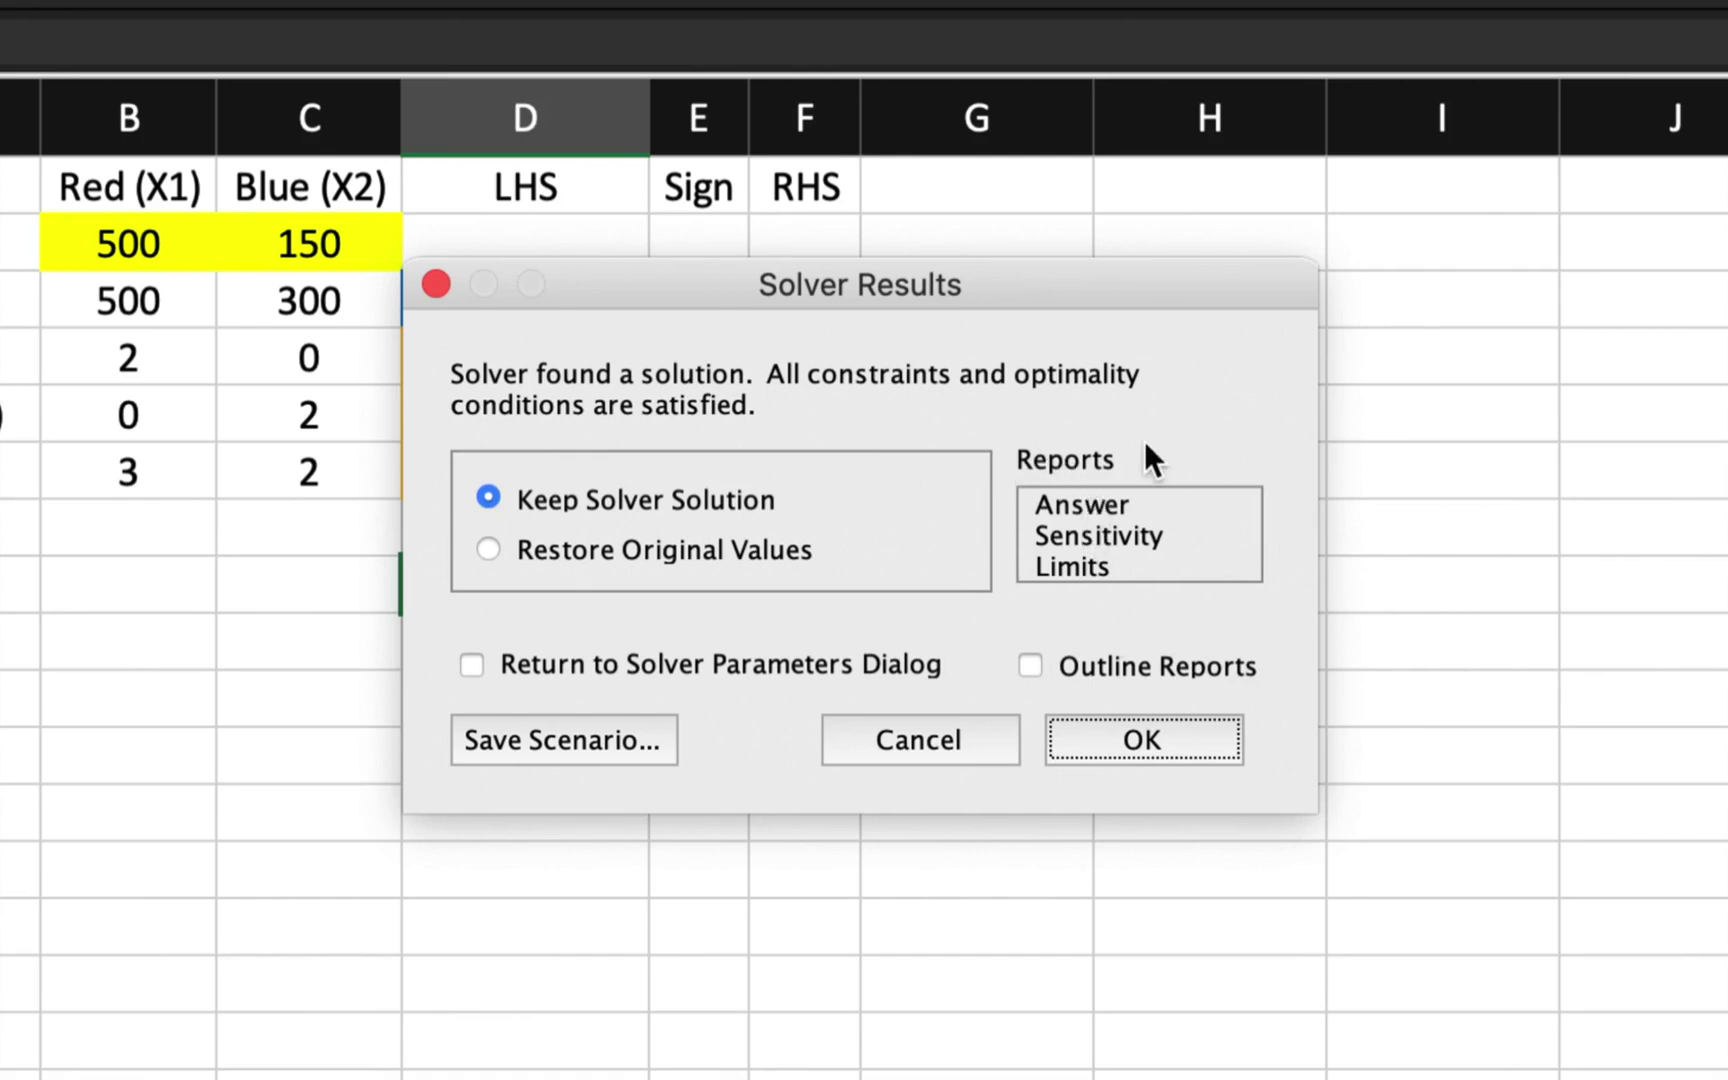
{"action": "left_click", "coordinate": [1096, 504]}
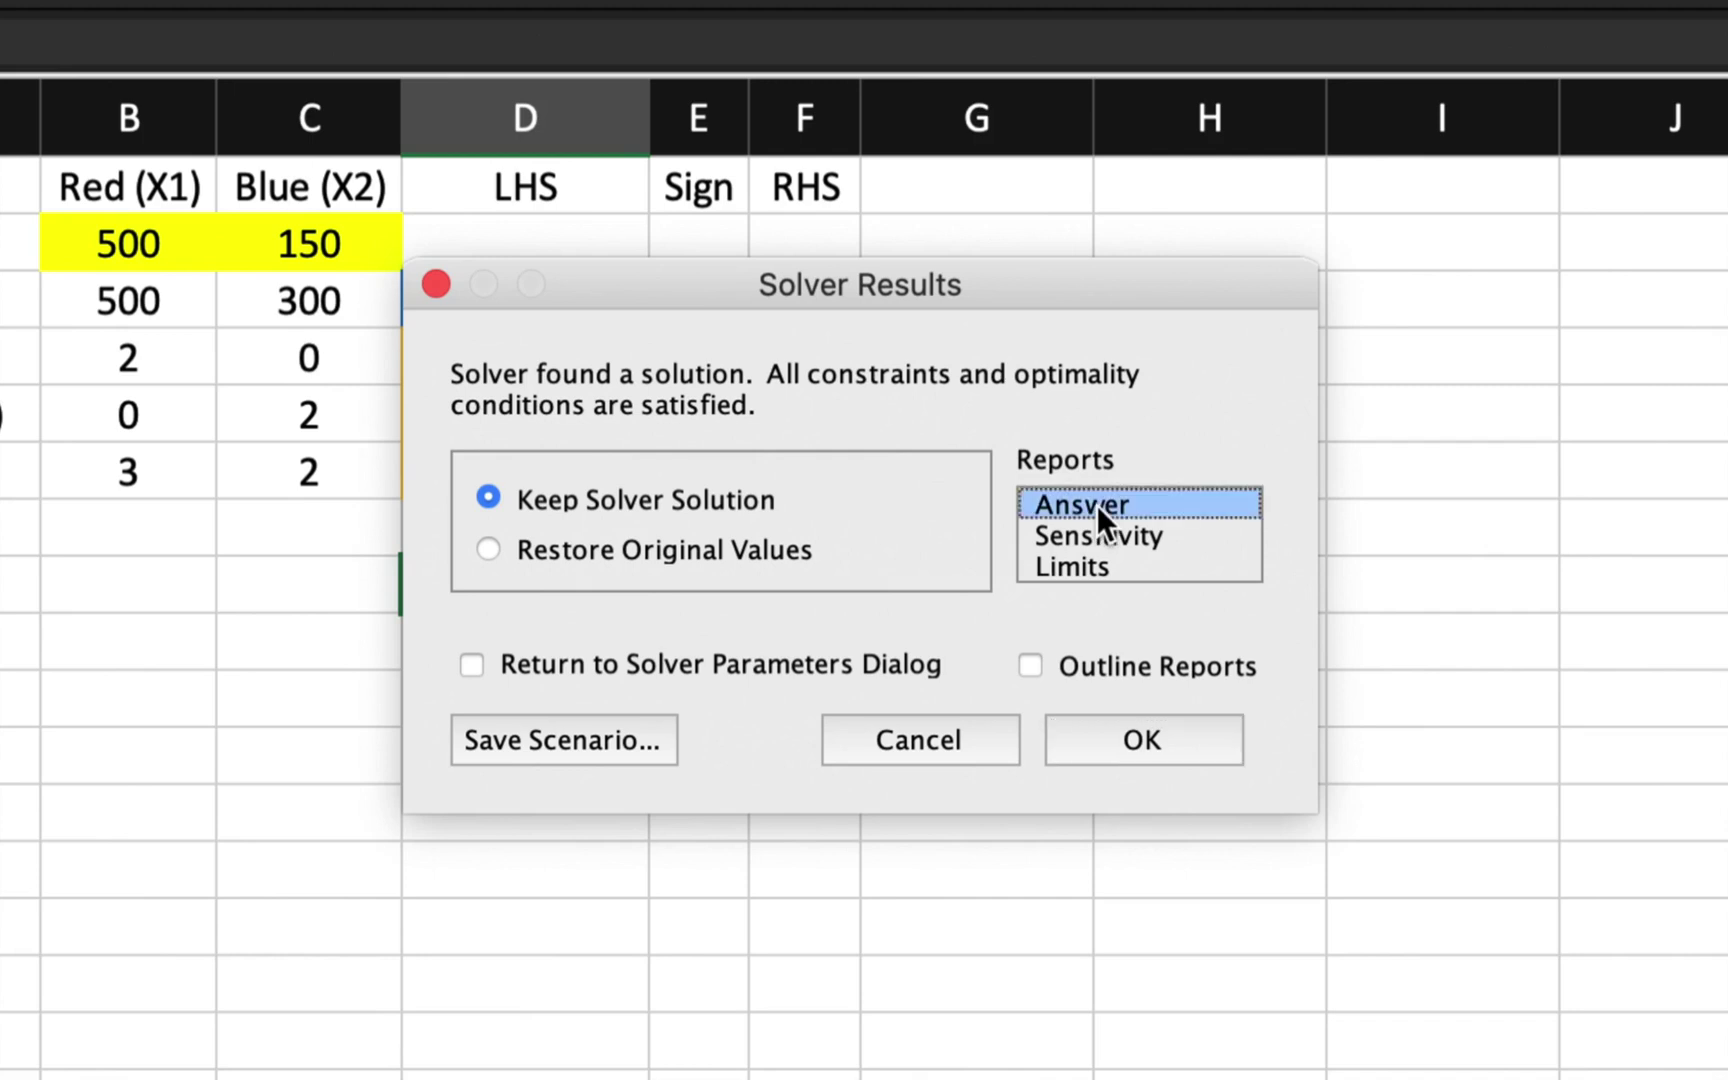
{"action": "left_click", "coordinate": [1102, 535]}
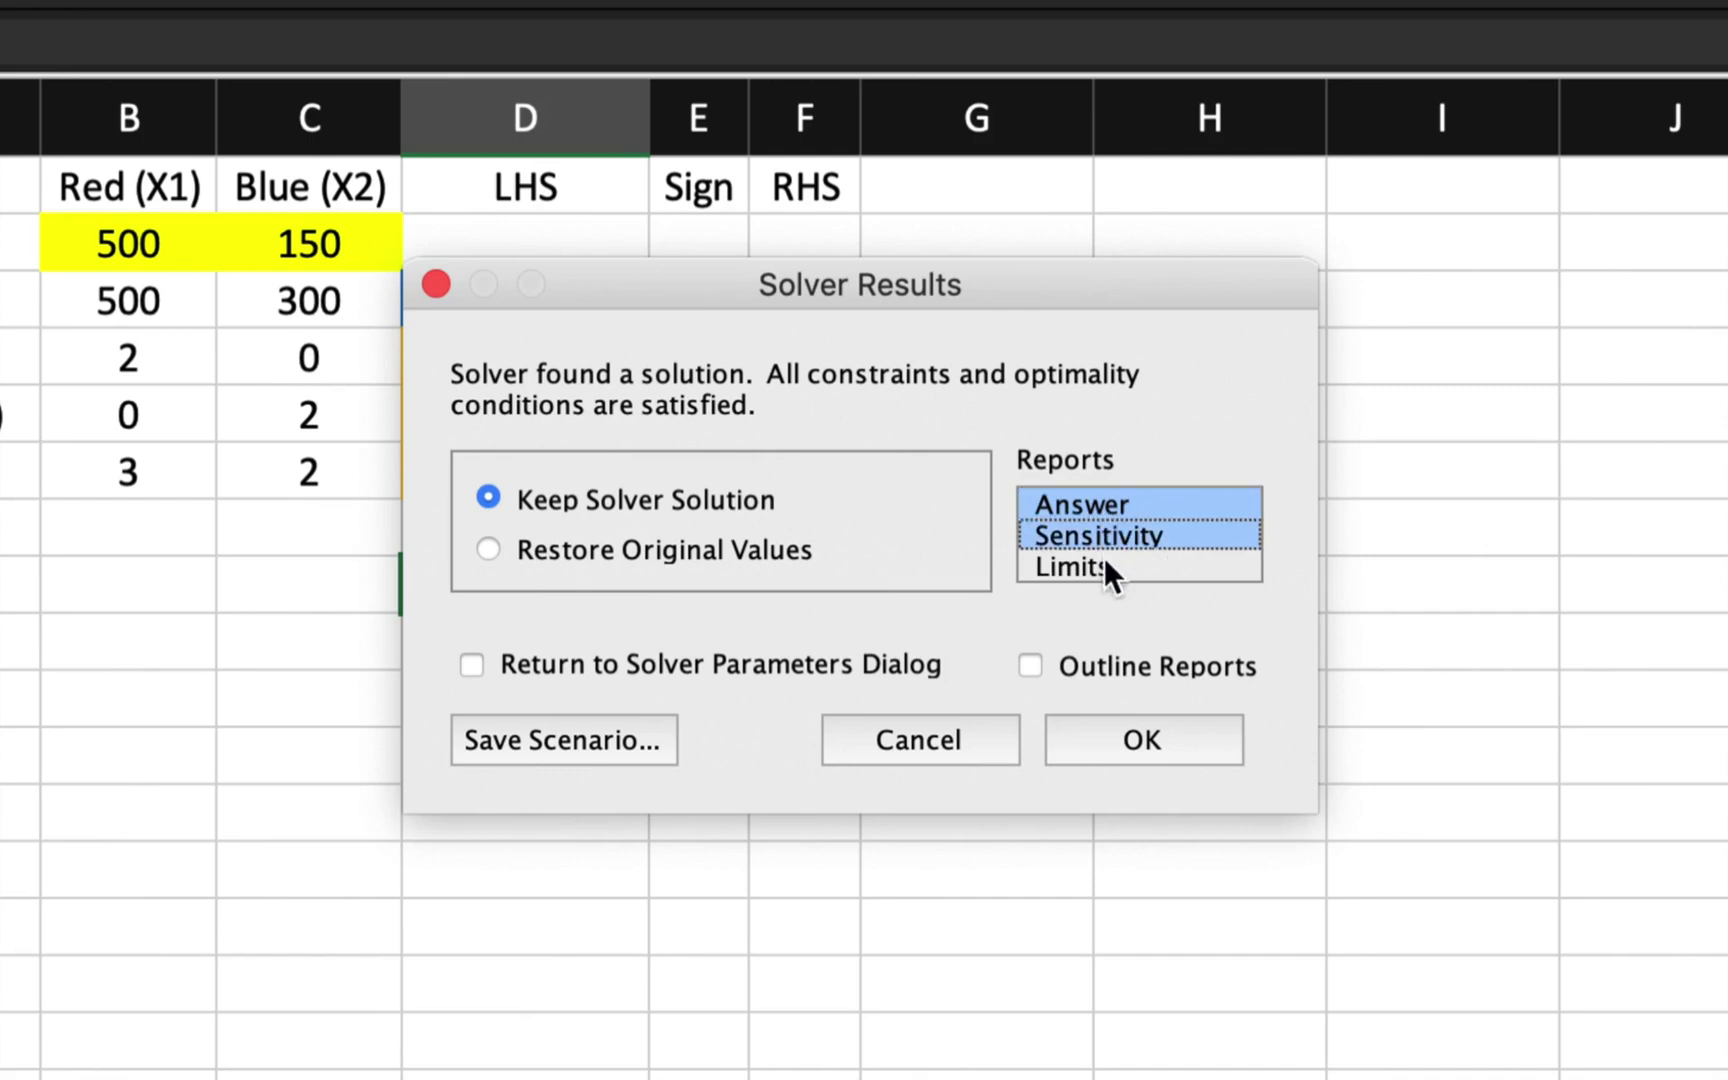
{"action": "left_click", "coordinate": [1141, 745]}
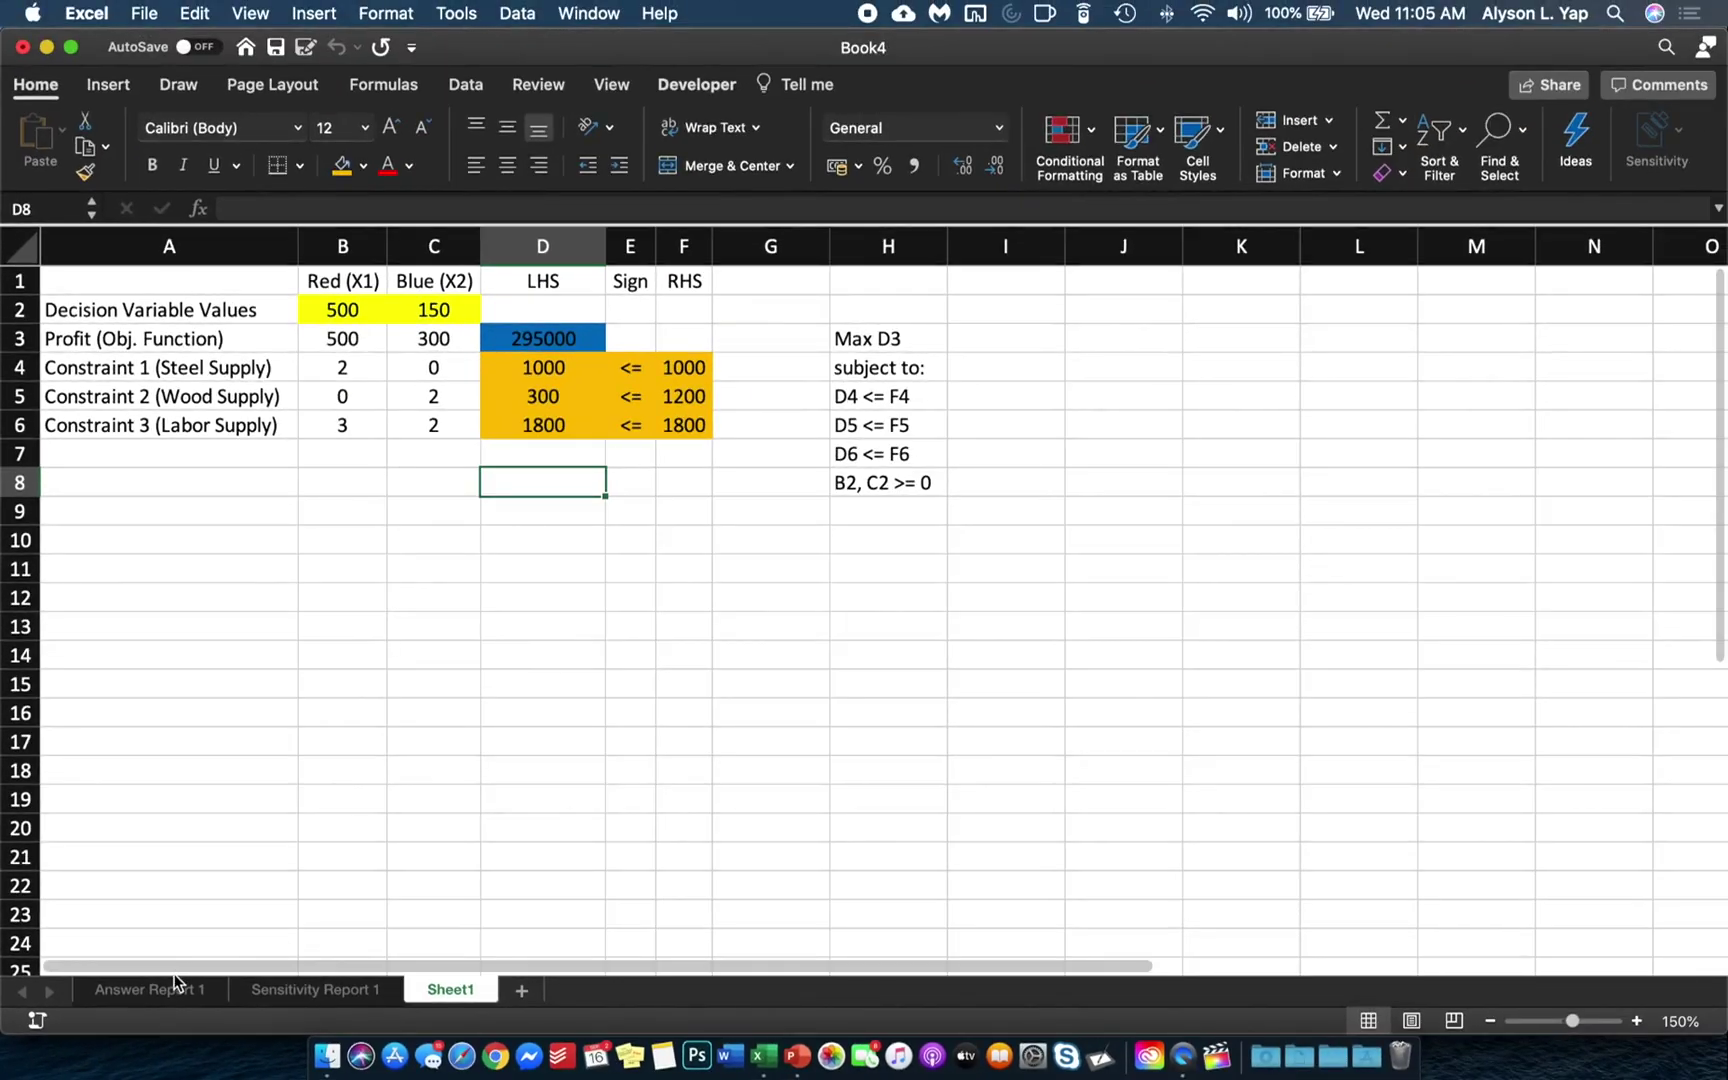
Open the Answer Report and examine the profit objective's name and final value in the Objective Cell table
{"action": "left_click", "coordinate": [155, 990]}
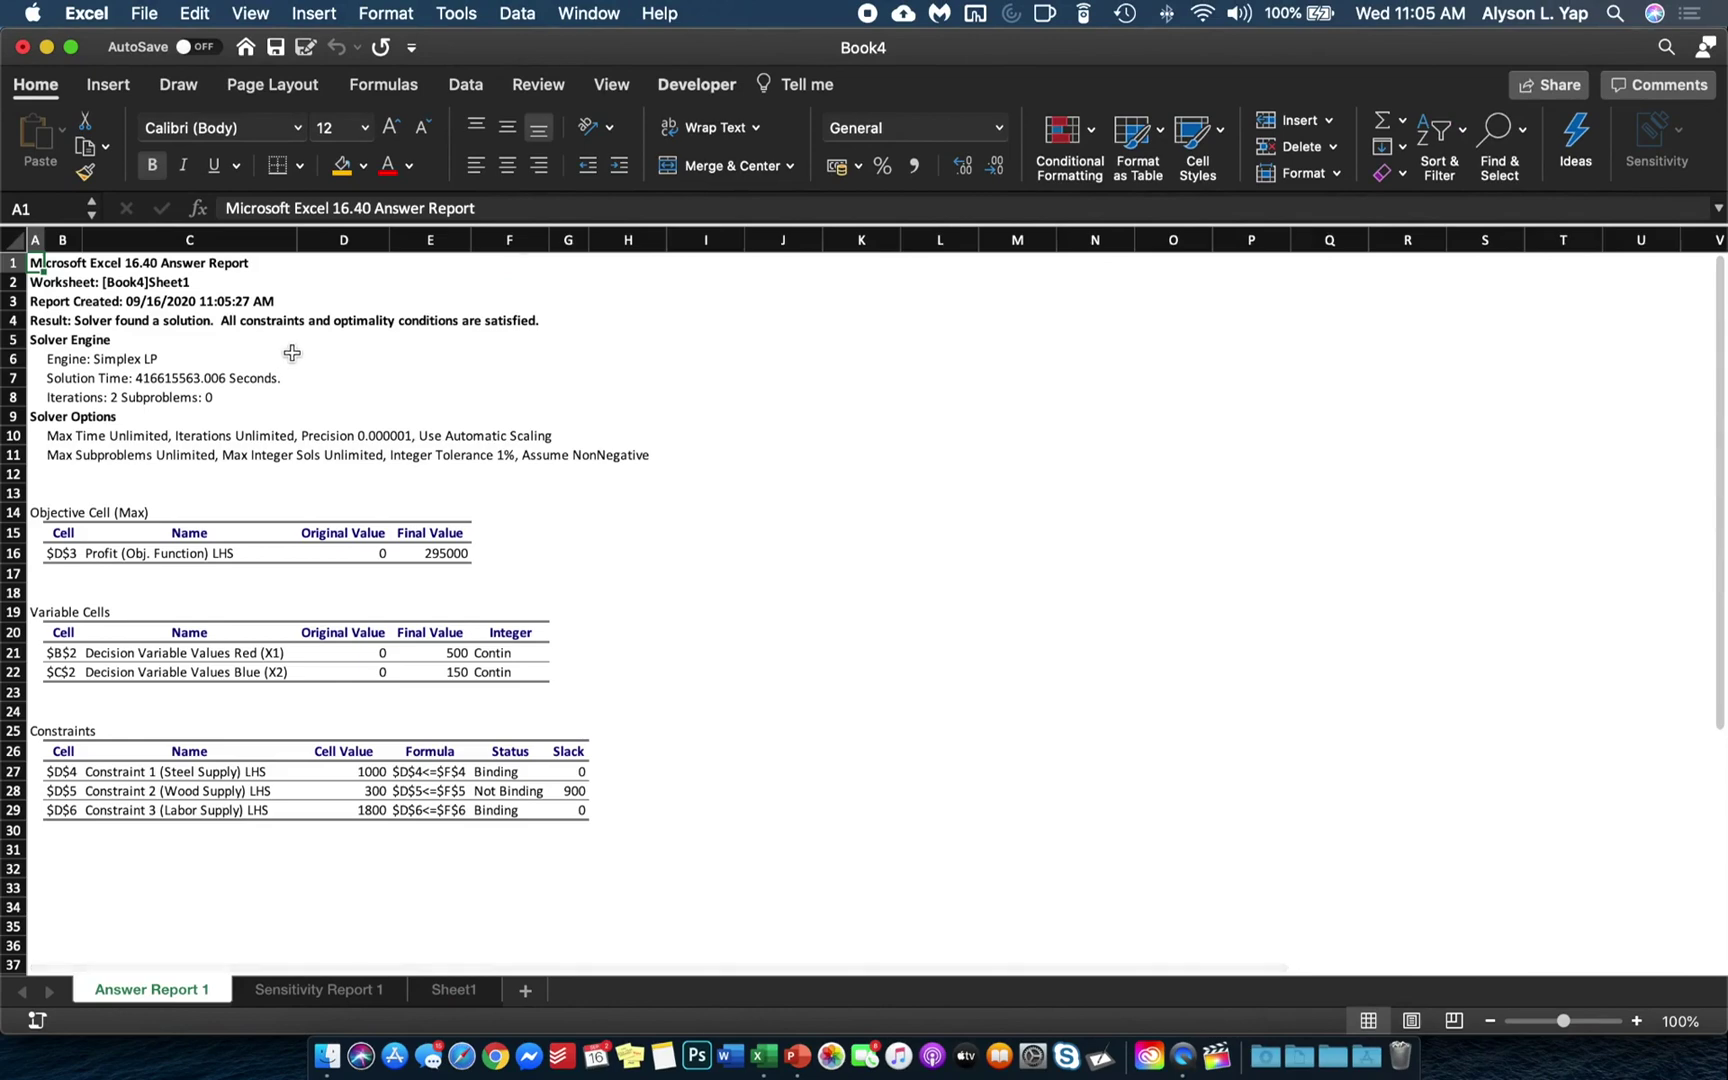
{"action": "scroll", "coordinate": [291, 352], "scroll_direction": "up", "scroll_amount": 5}
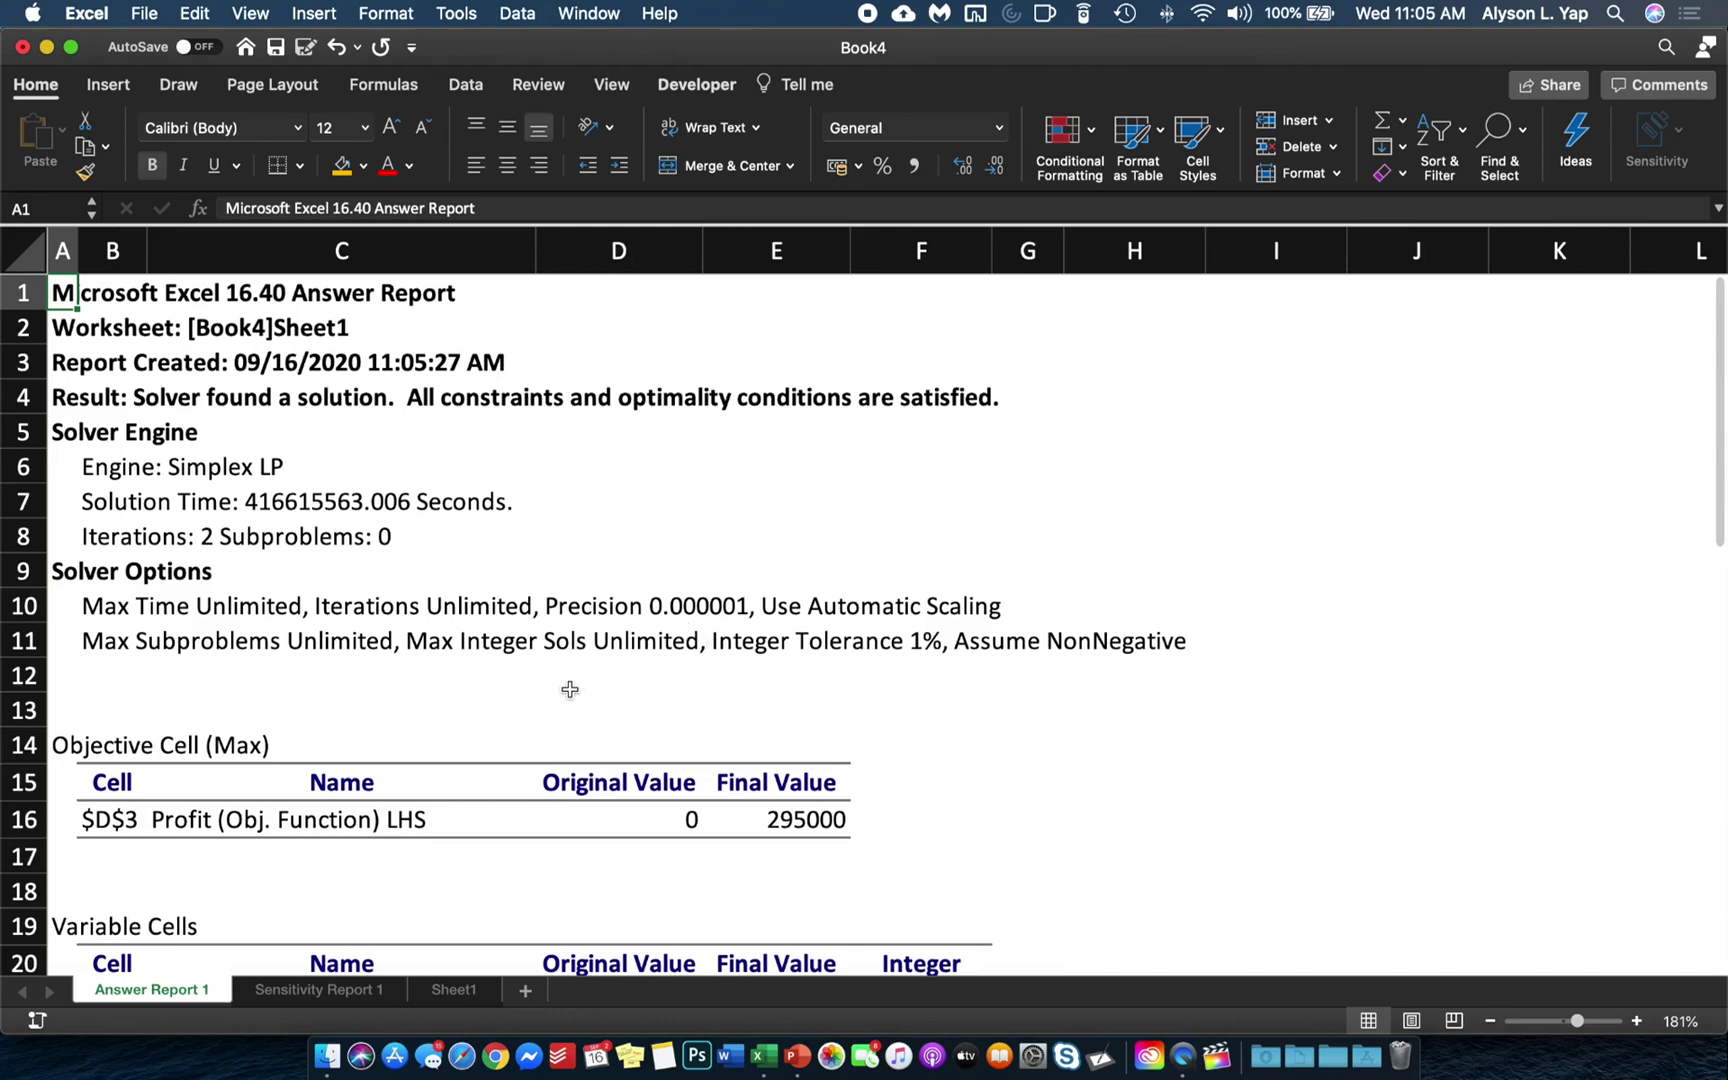
{"action": "scroll", "coordinate": [569, 689], "scroll_direction": "down", "scroll_amount": 10}
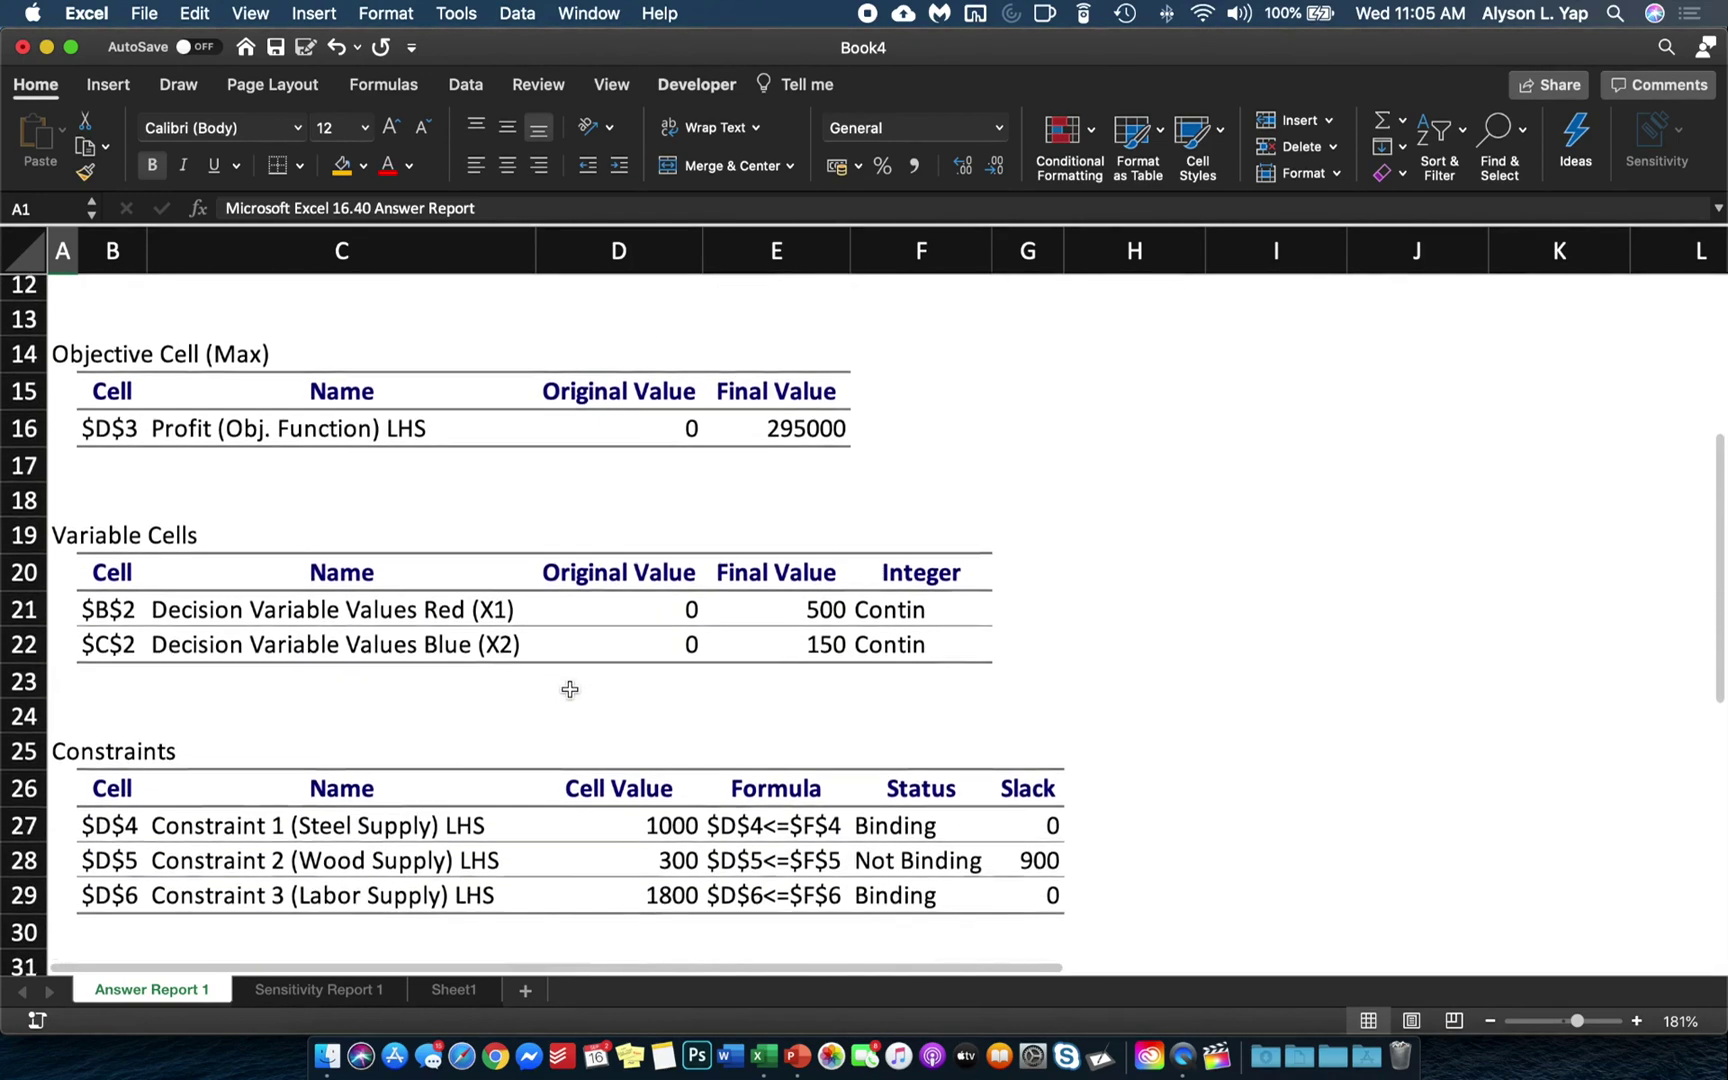
{"action": "left_click_drag", "start_coordinate": [80, 330], "coordinate": [805, 426]}
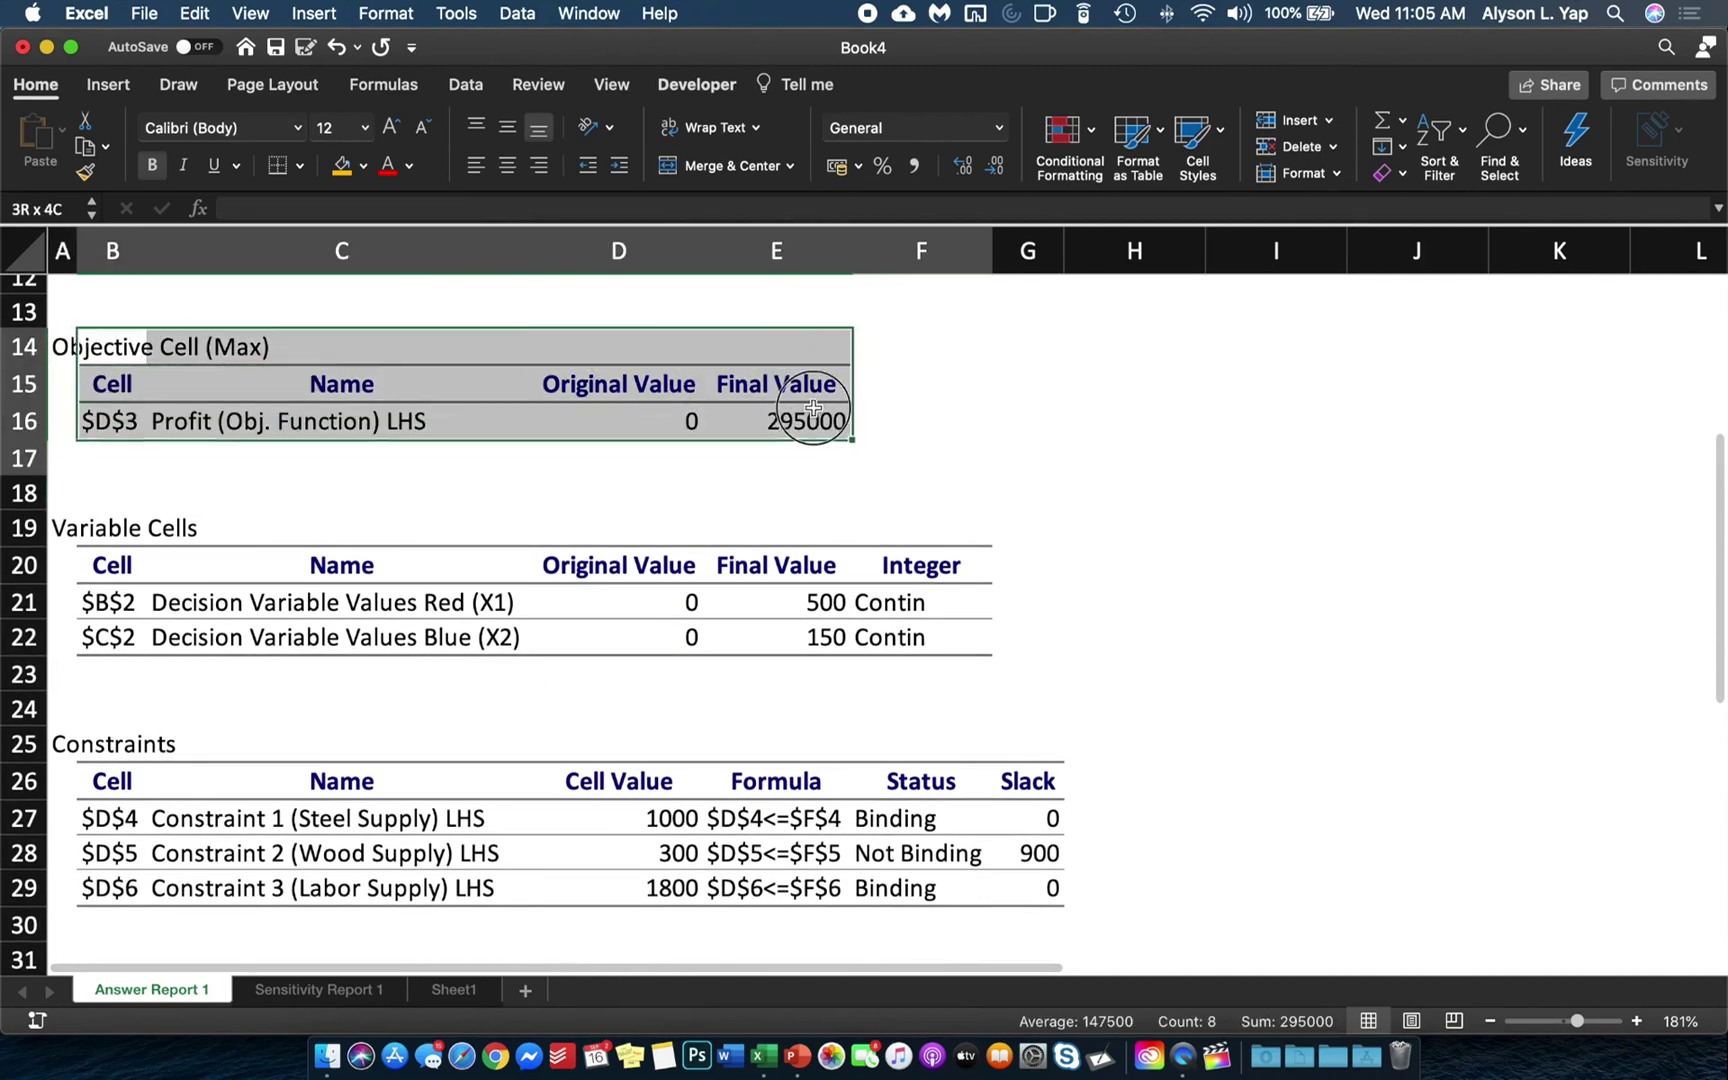
{"action": "left_click", "coordinate": [918, 436]}
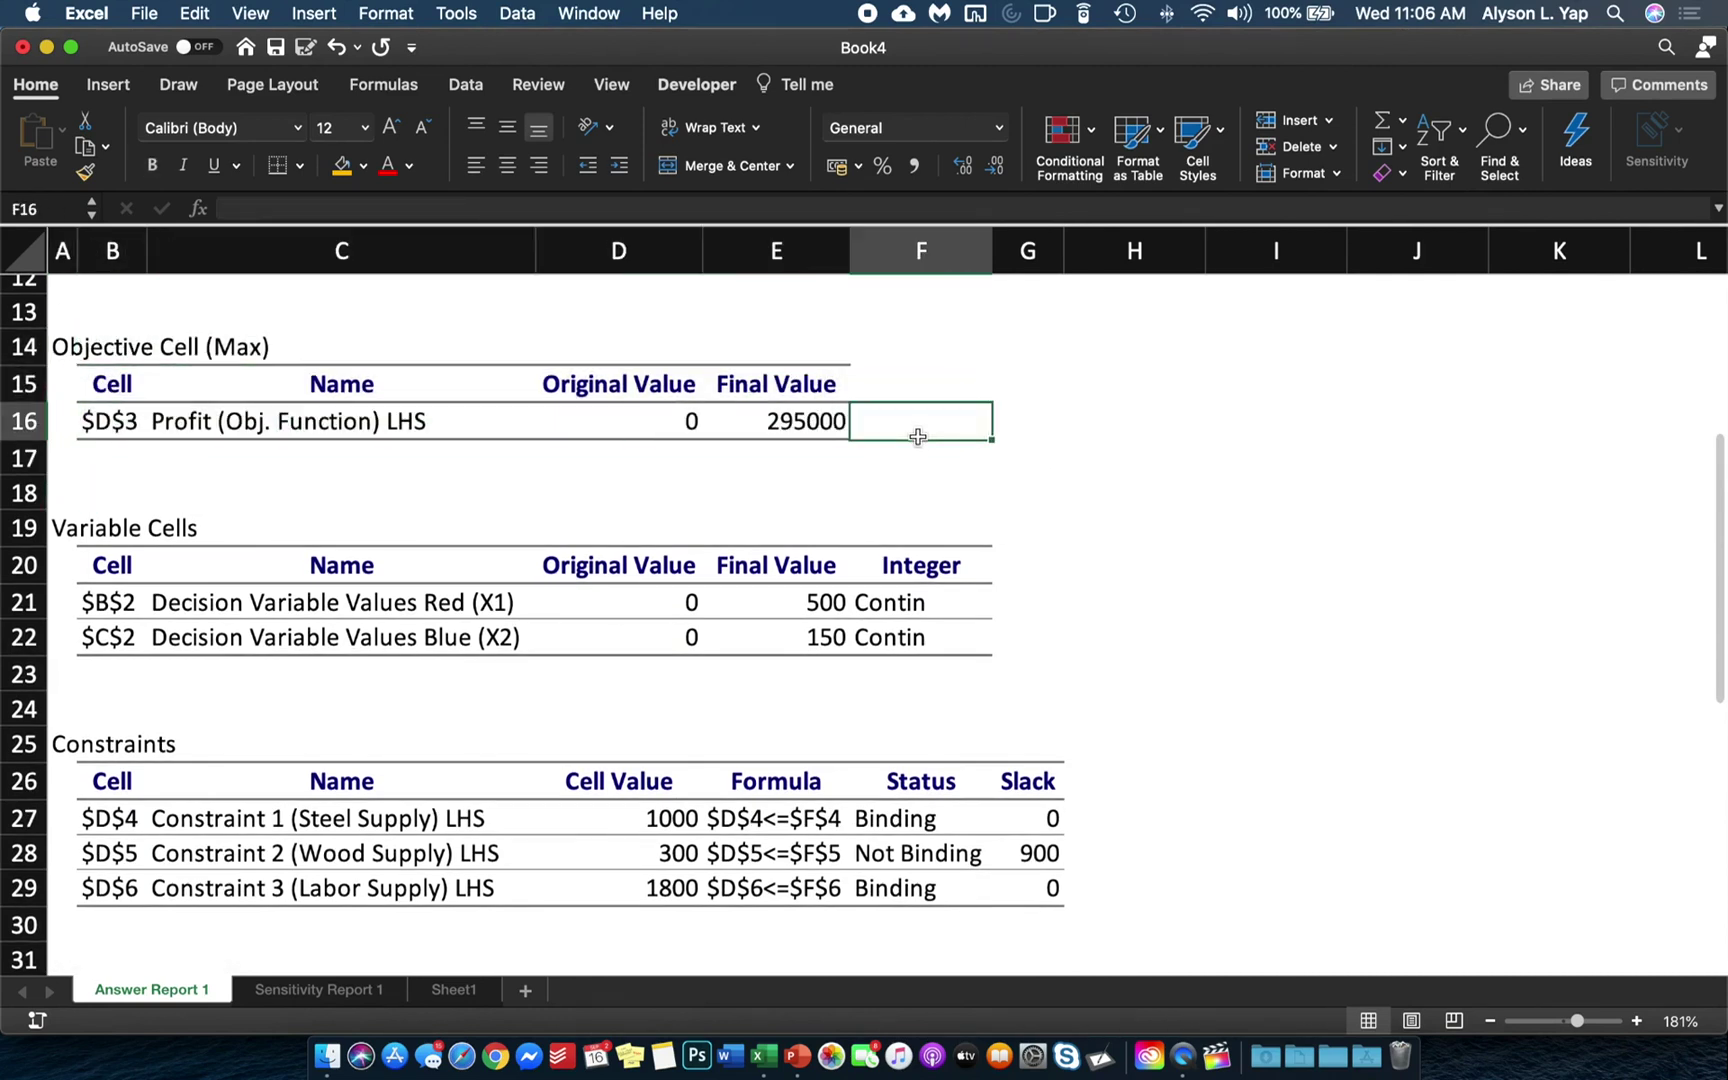
{"action": "left_click", "coordinate": [785, 424]}
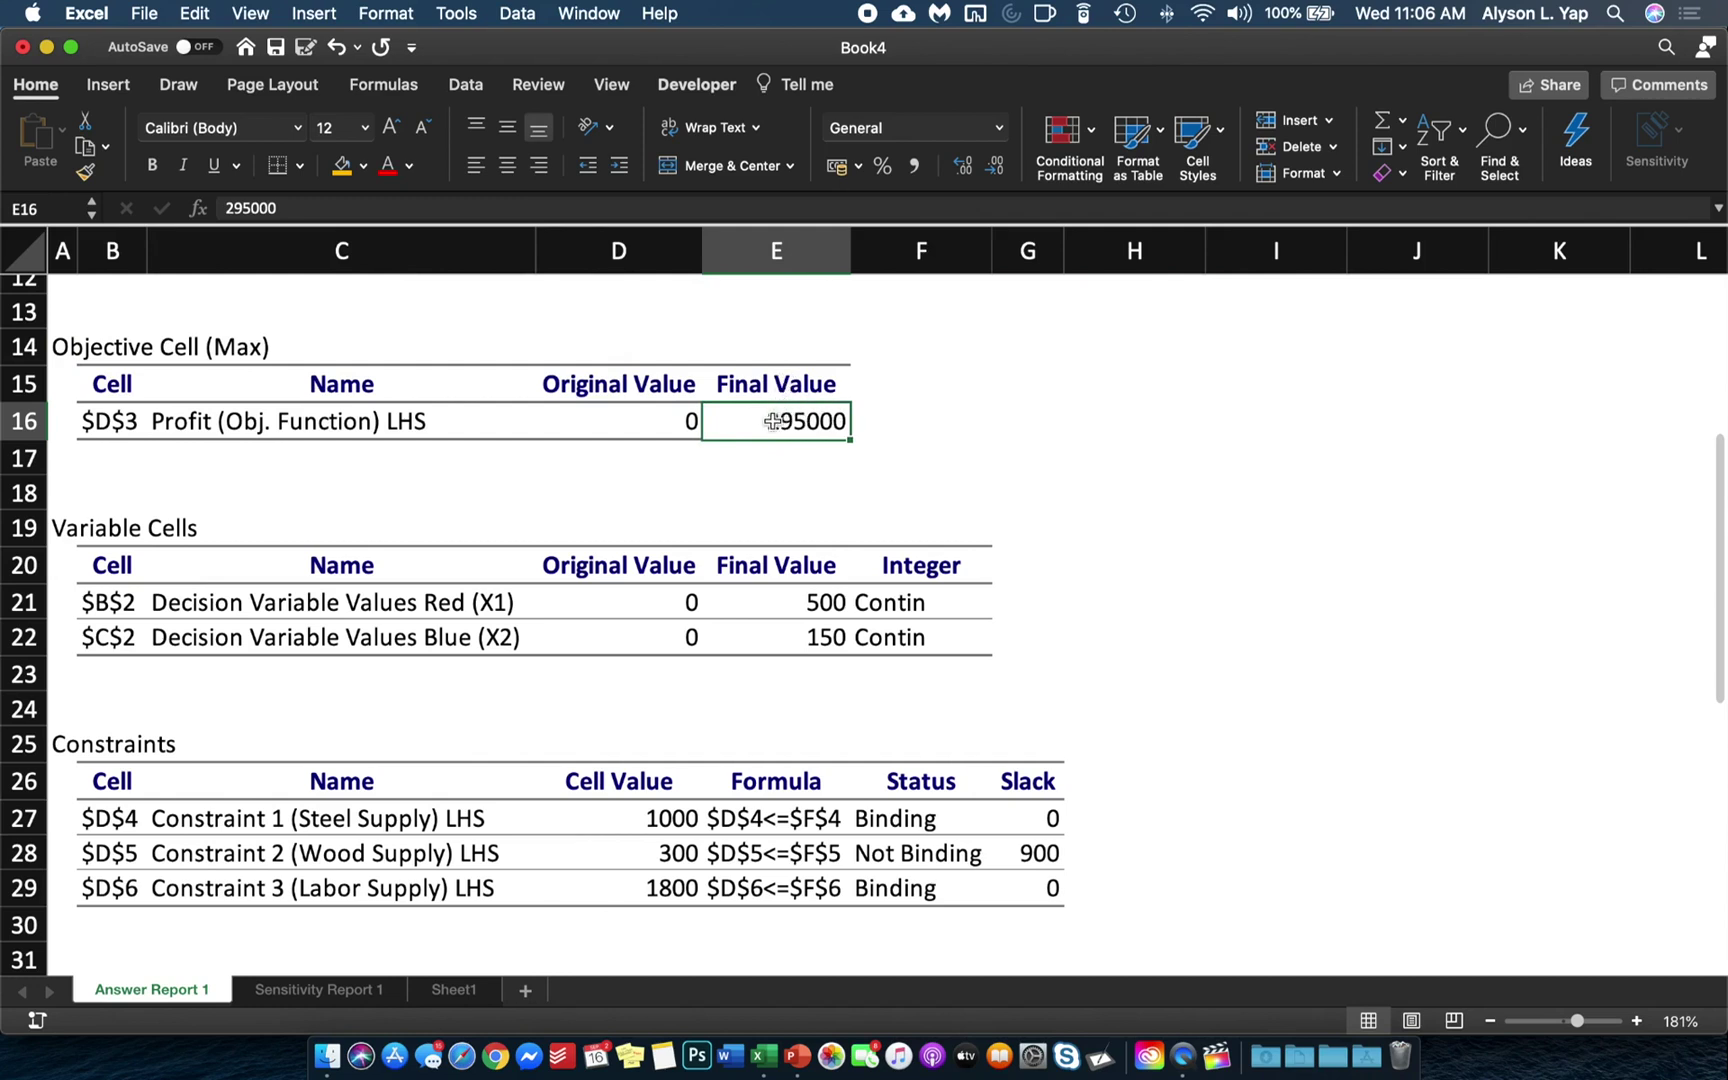
{"action": "left_click", "coordinate": [195, 421]}
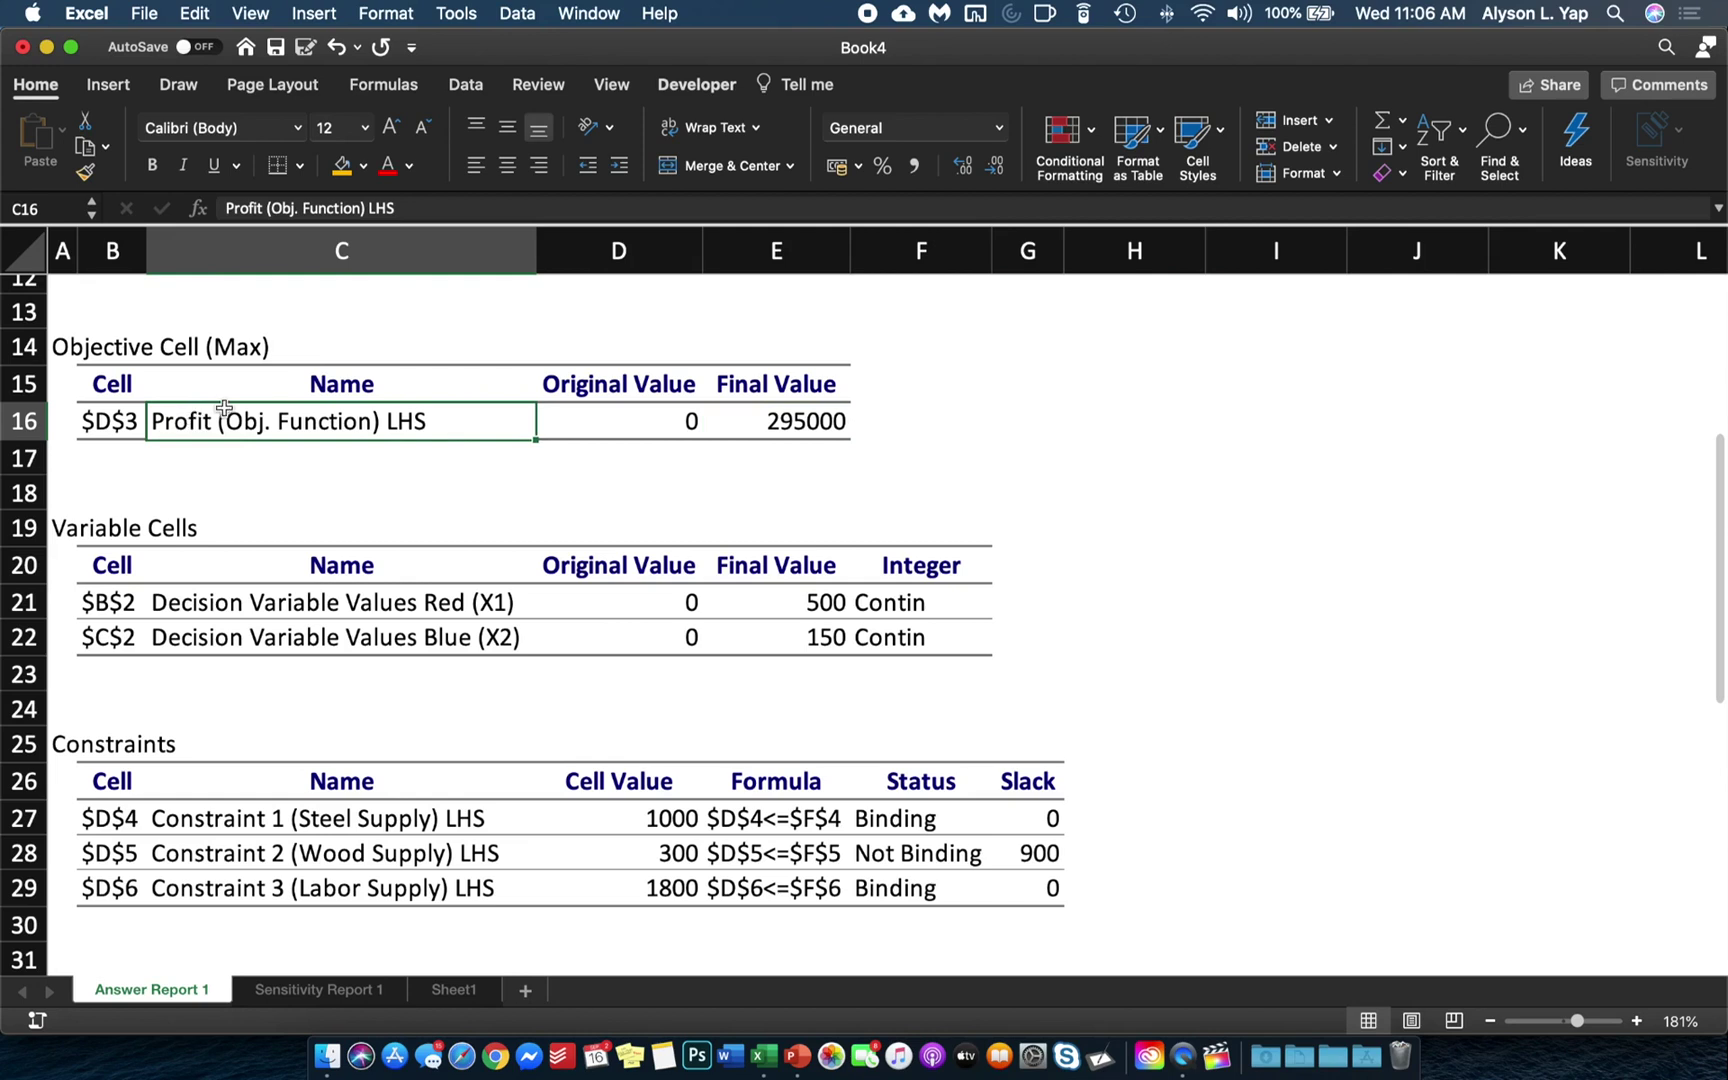
{"action": "left_click", "coordinate": [799, 428]}
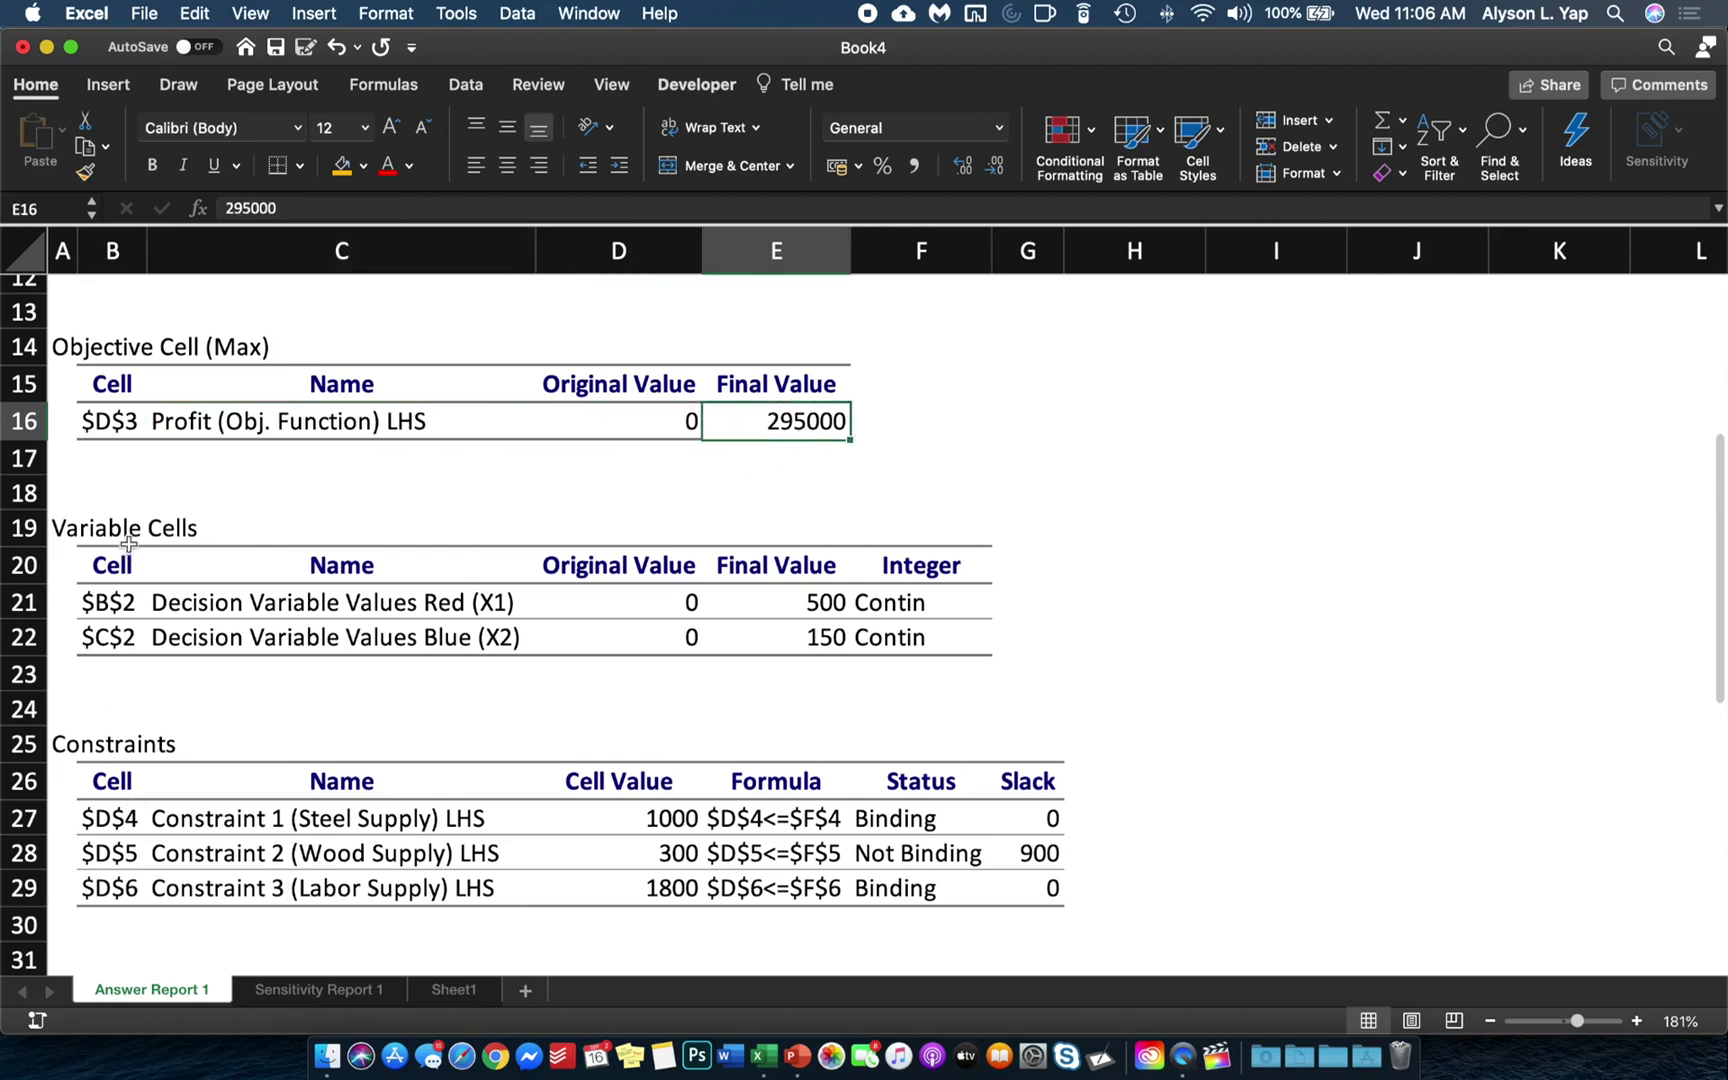
Examine the final values and integer types of the Red (X1) and Blue (X2) decision variables in the Variable Cells table
{"action": "left_click_drag", "start_coordinate": [86, 530], "coordinate": [962, 642]}
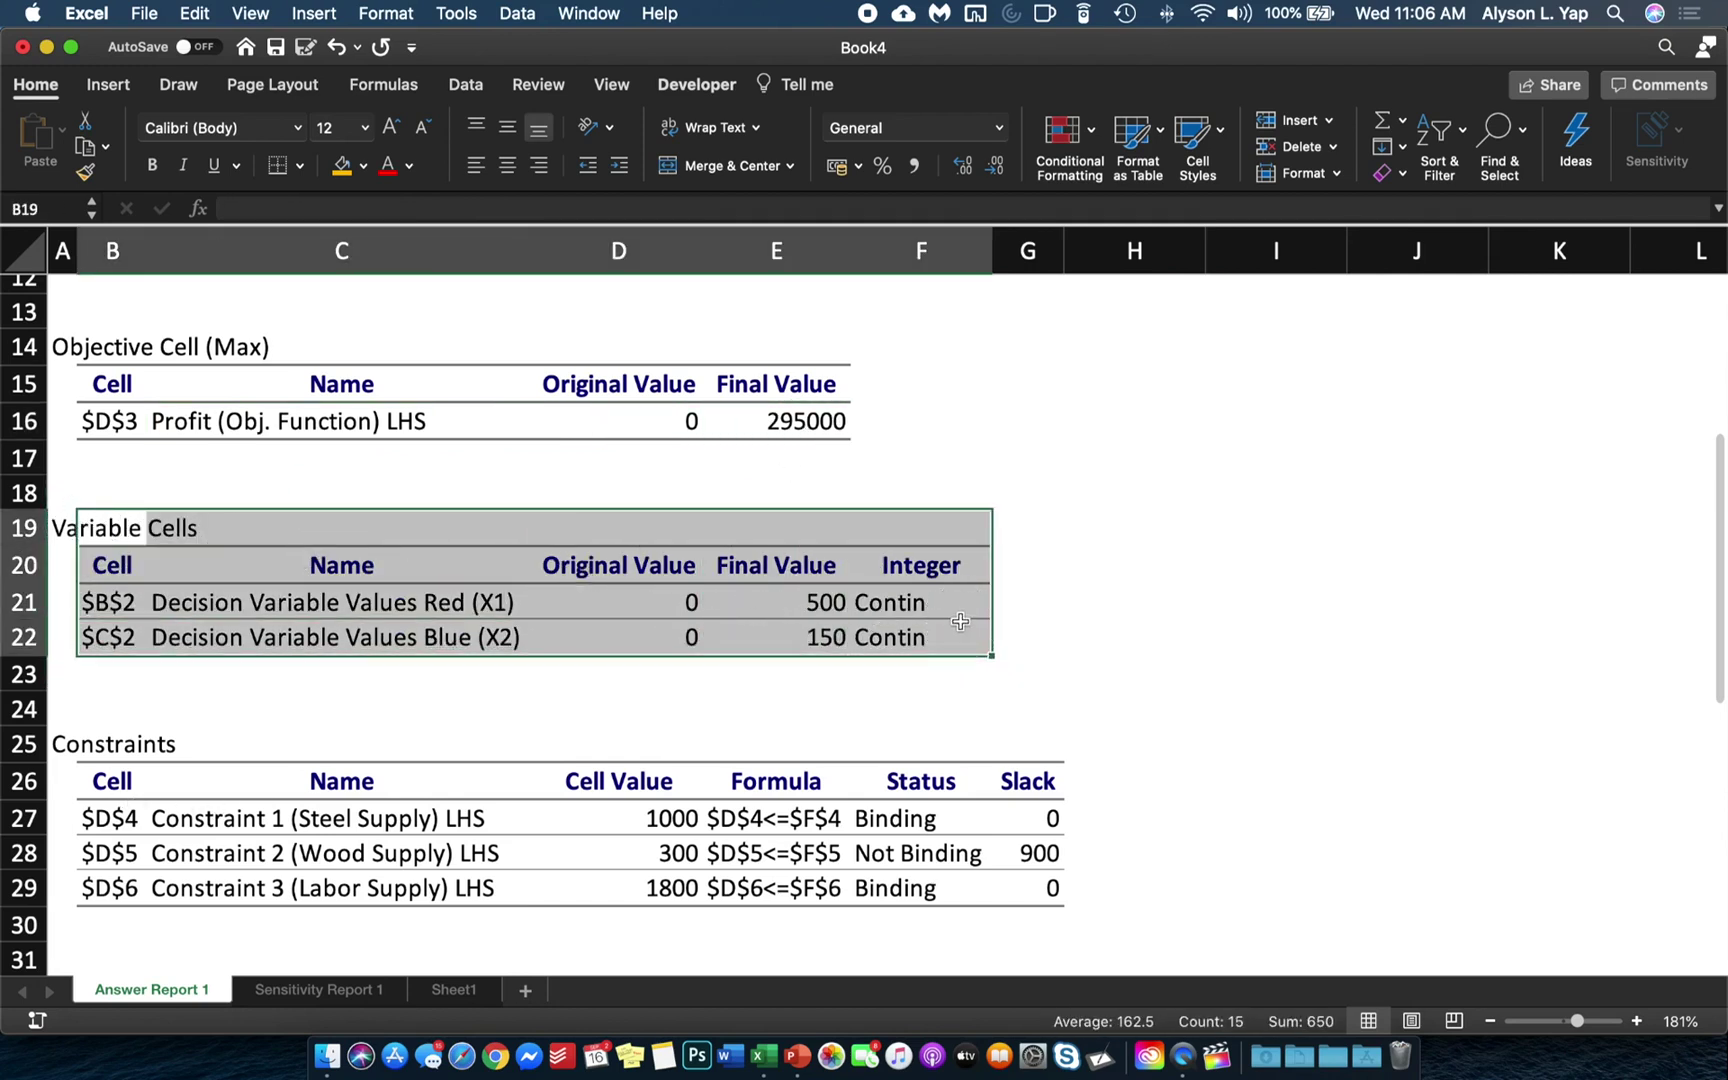
{"action": "left_click", "coordinate": [386, 600]}
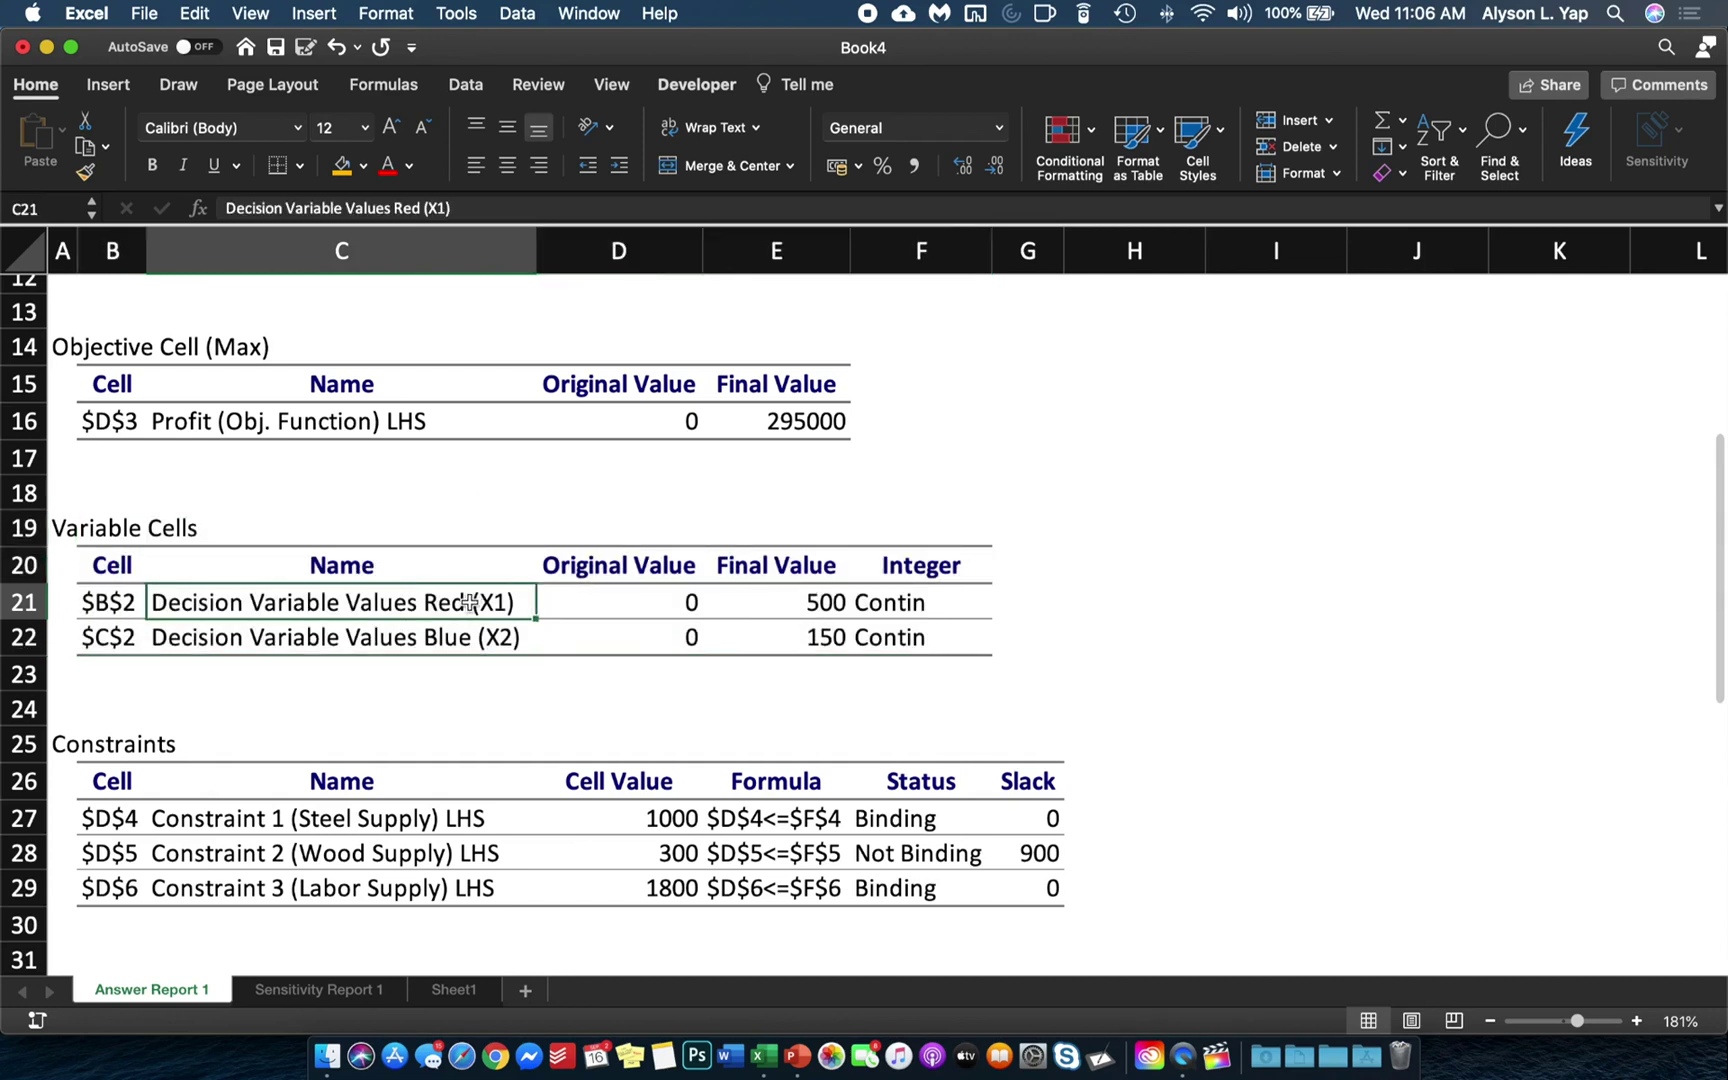
{"action": "left_click", "coordinate": [806, 612]}
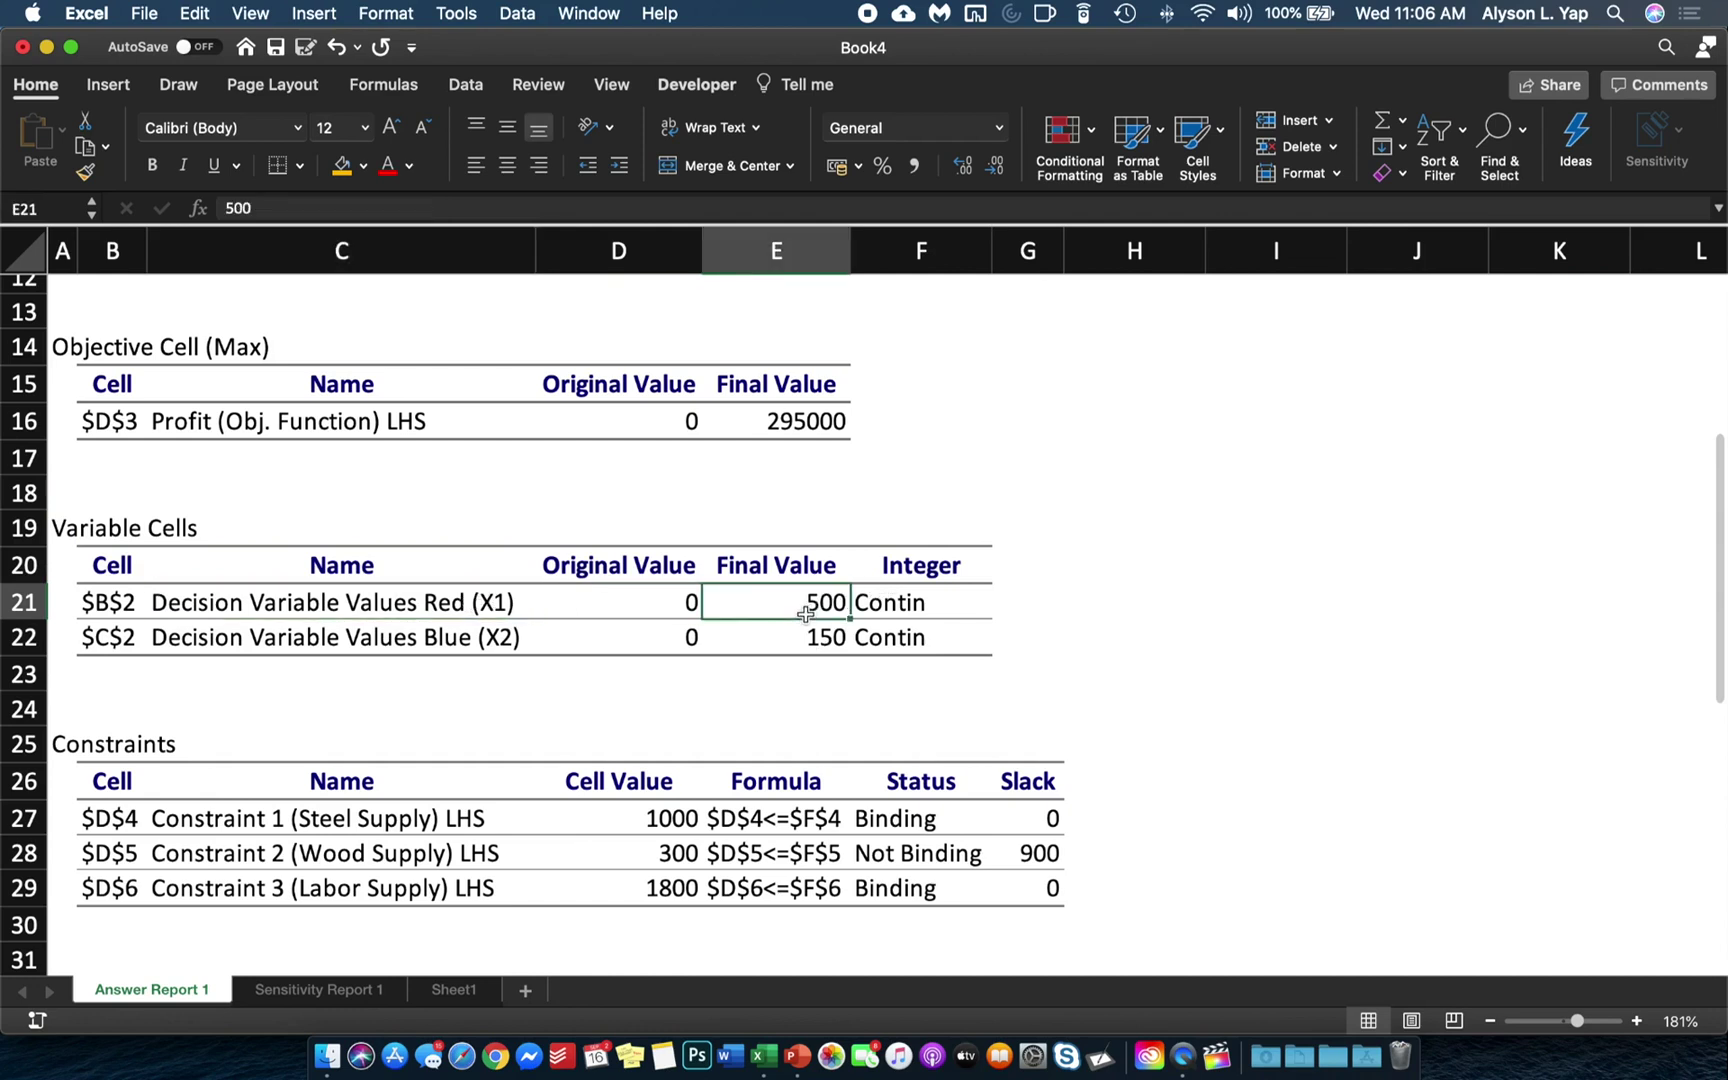
{"action": "left_click", "coordinate": [425, 642]}
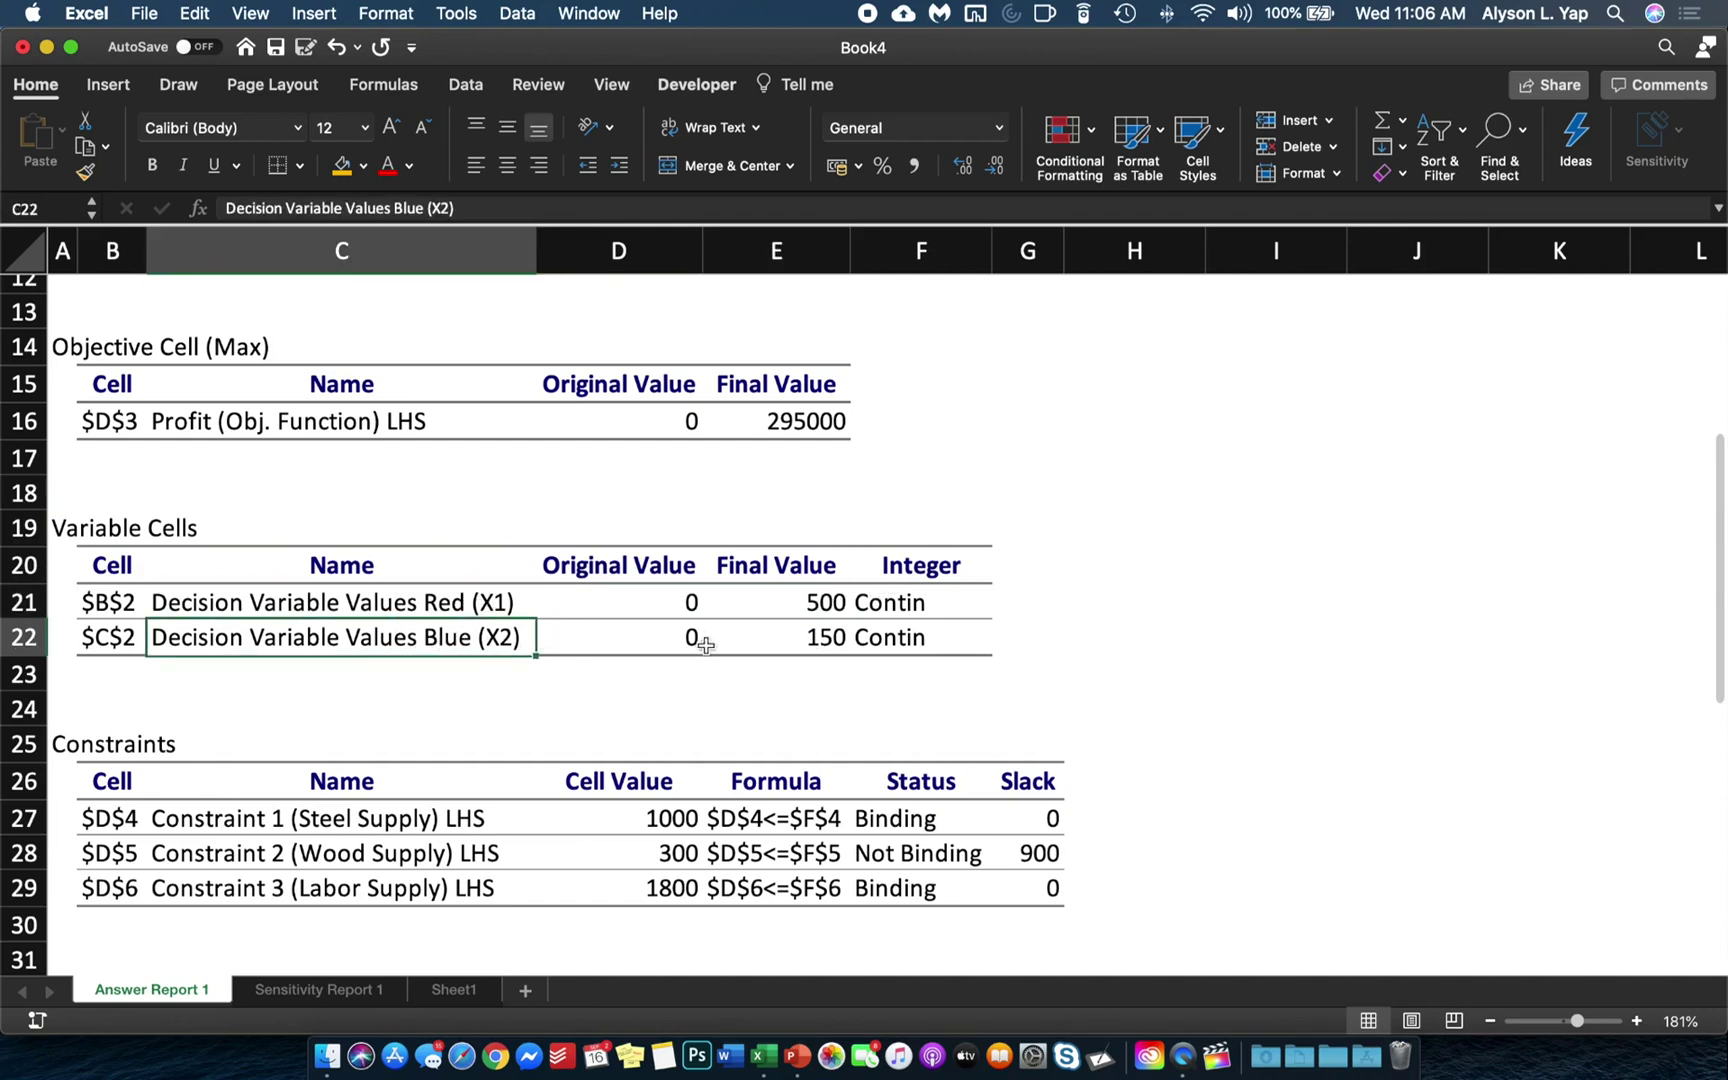
{"action": "left_click", "coordinate": [789, 646]}
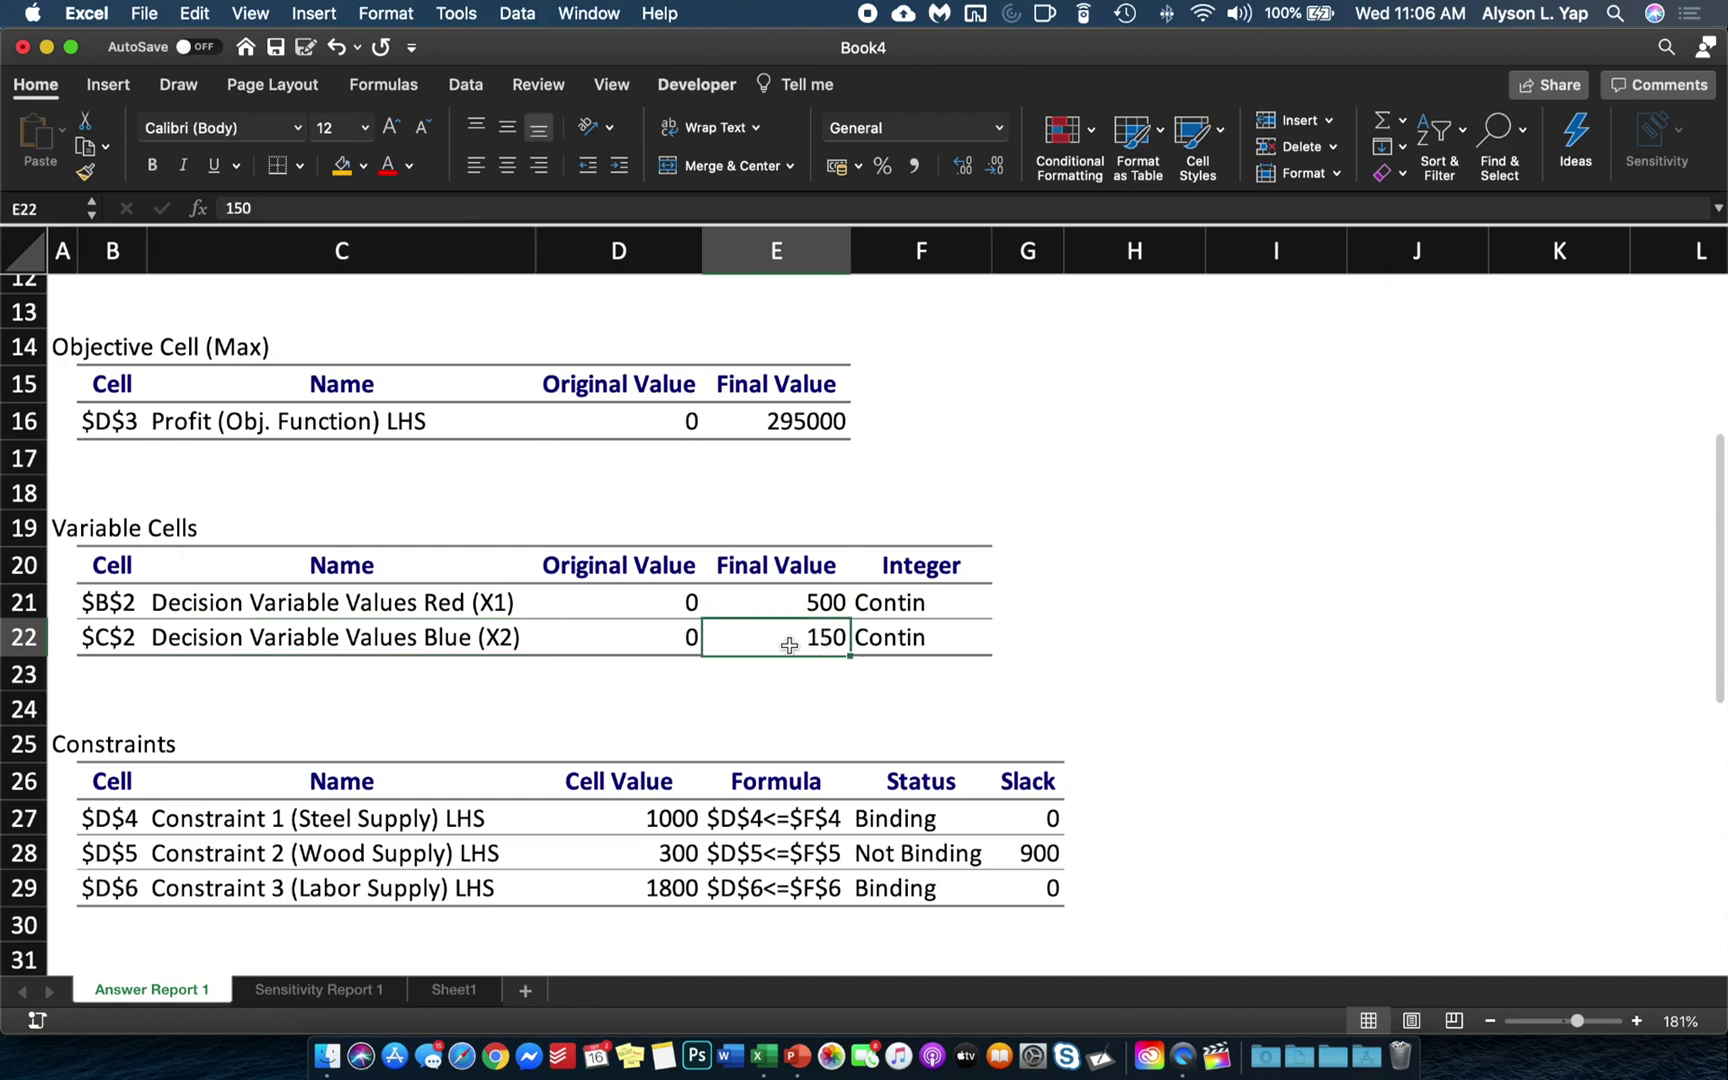
{"action": "left_click", "coordinate": [922, 606]}
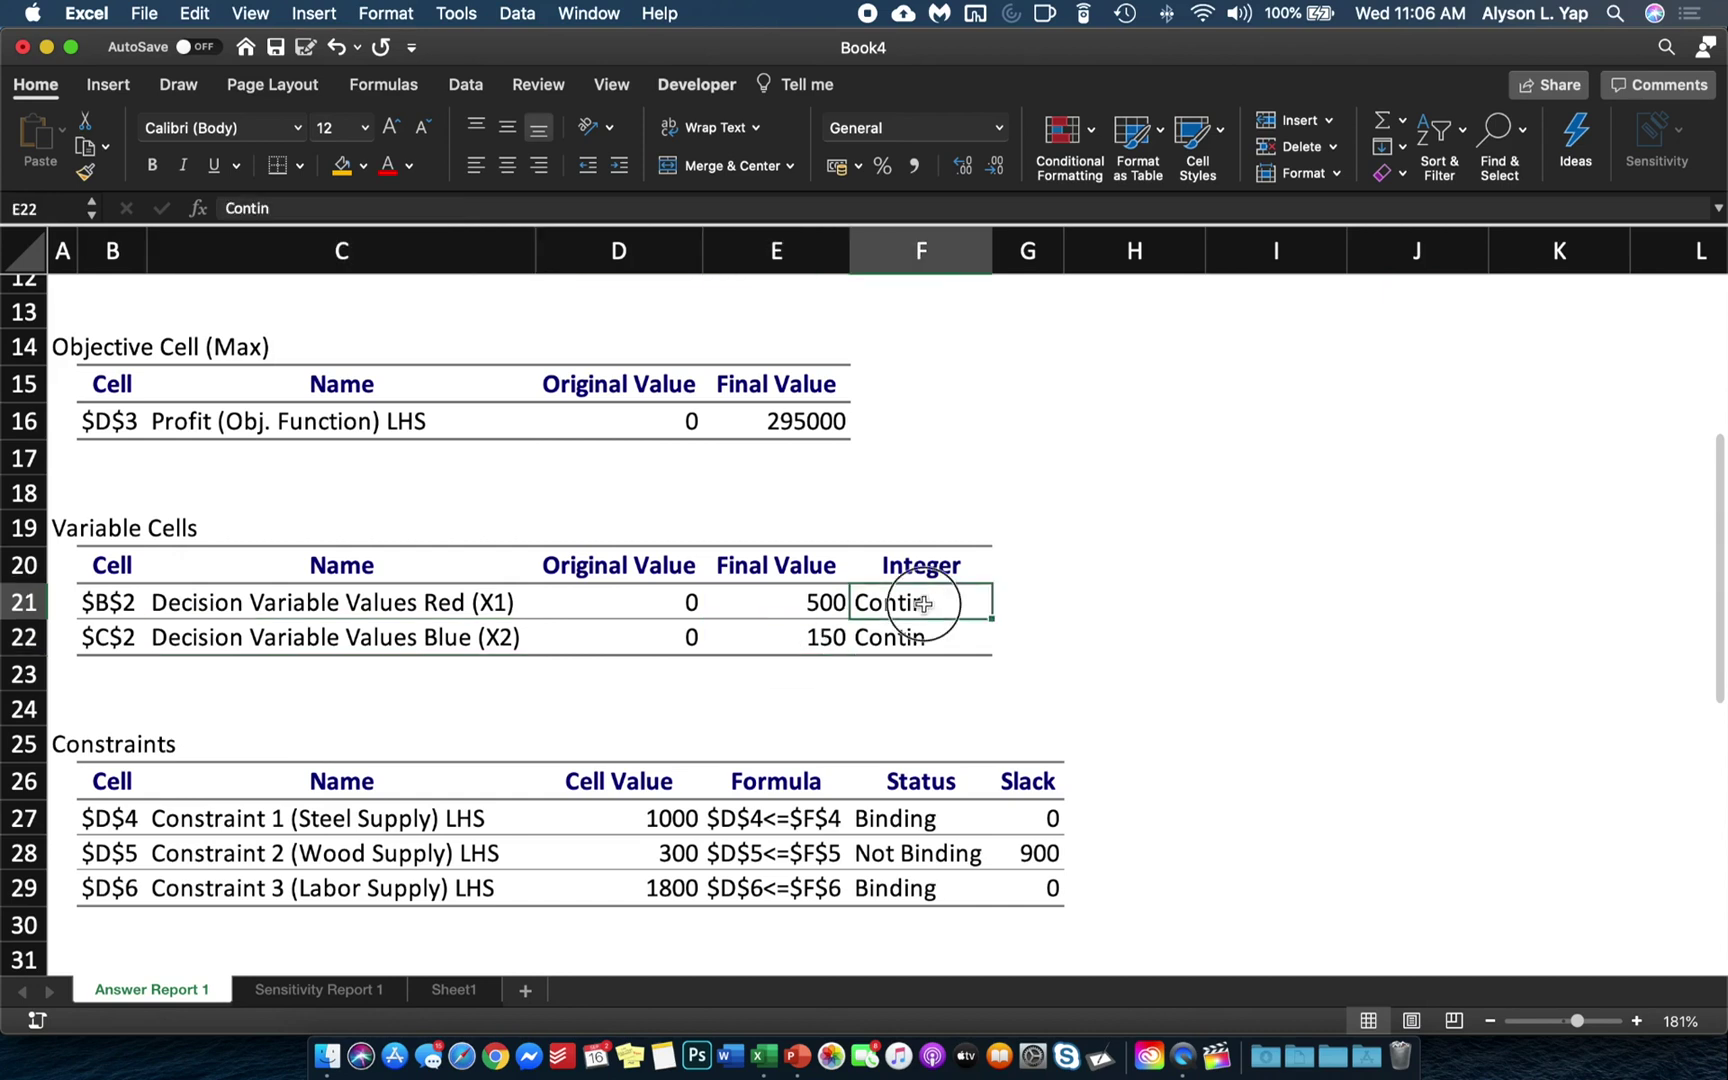
{"action": "left_click_drag", "start_coordinate": [922, 608], "coordinate": [921, 628]}
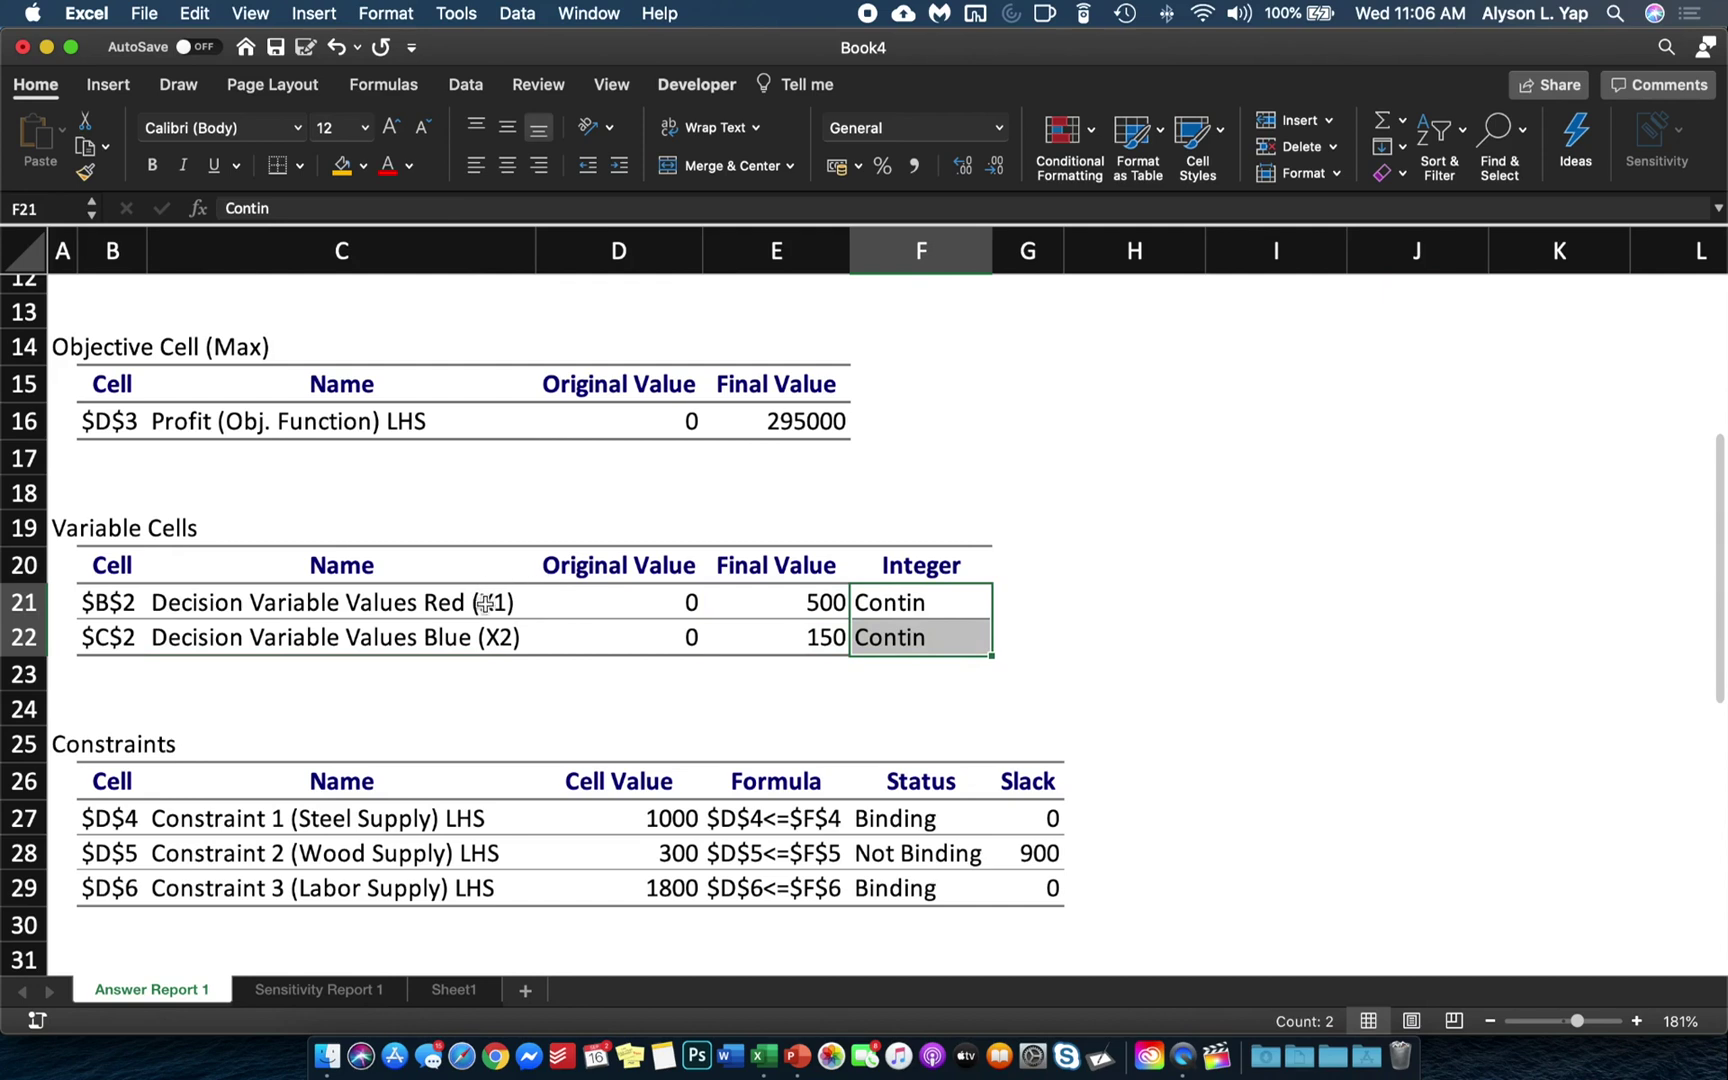
{"action": "left_click", "coordinate": [824, 600]}
{"action": "left_click_drag", "start_coordinate": [824, 600], "coordinate": [818, 644]}
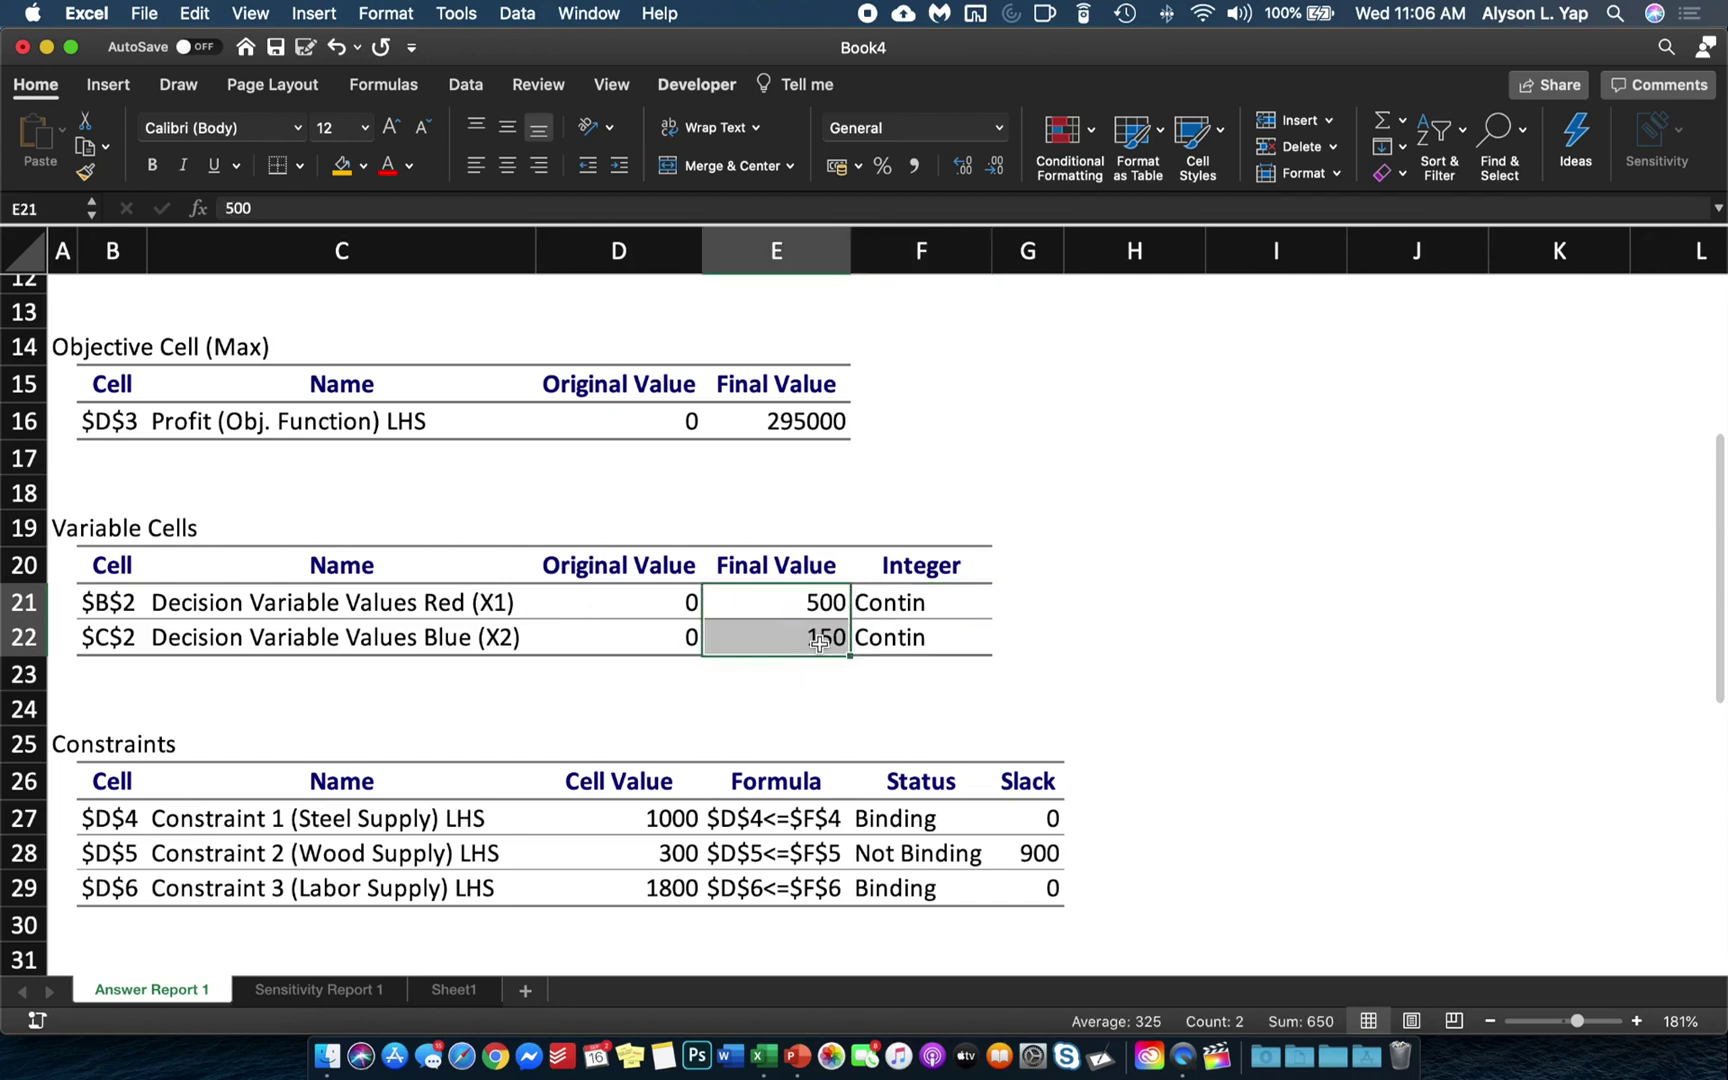
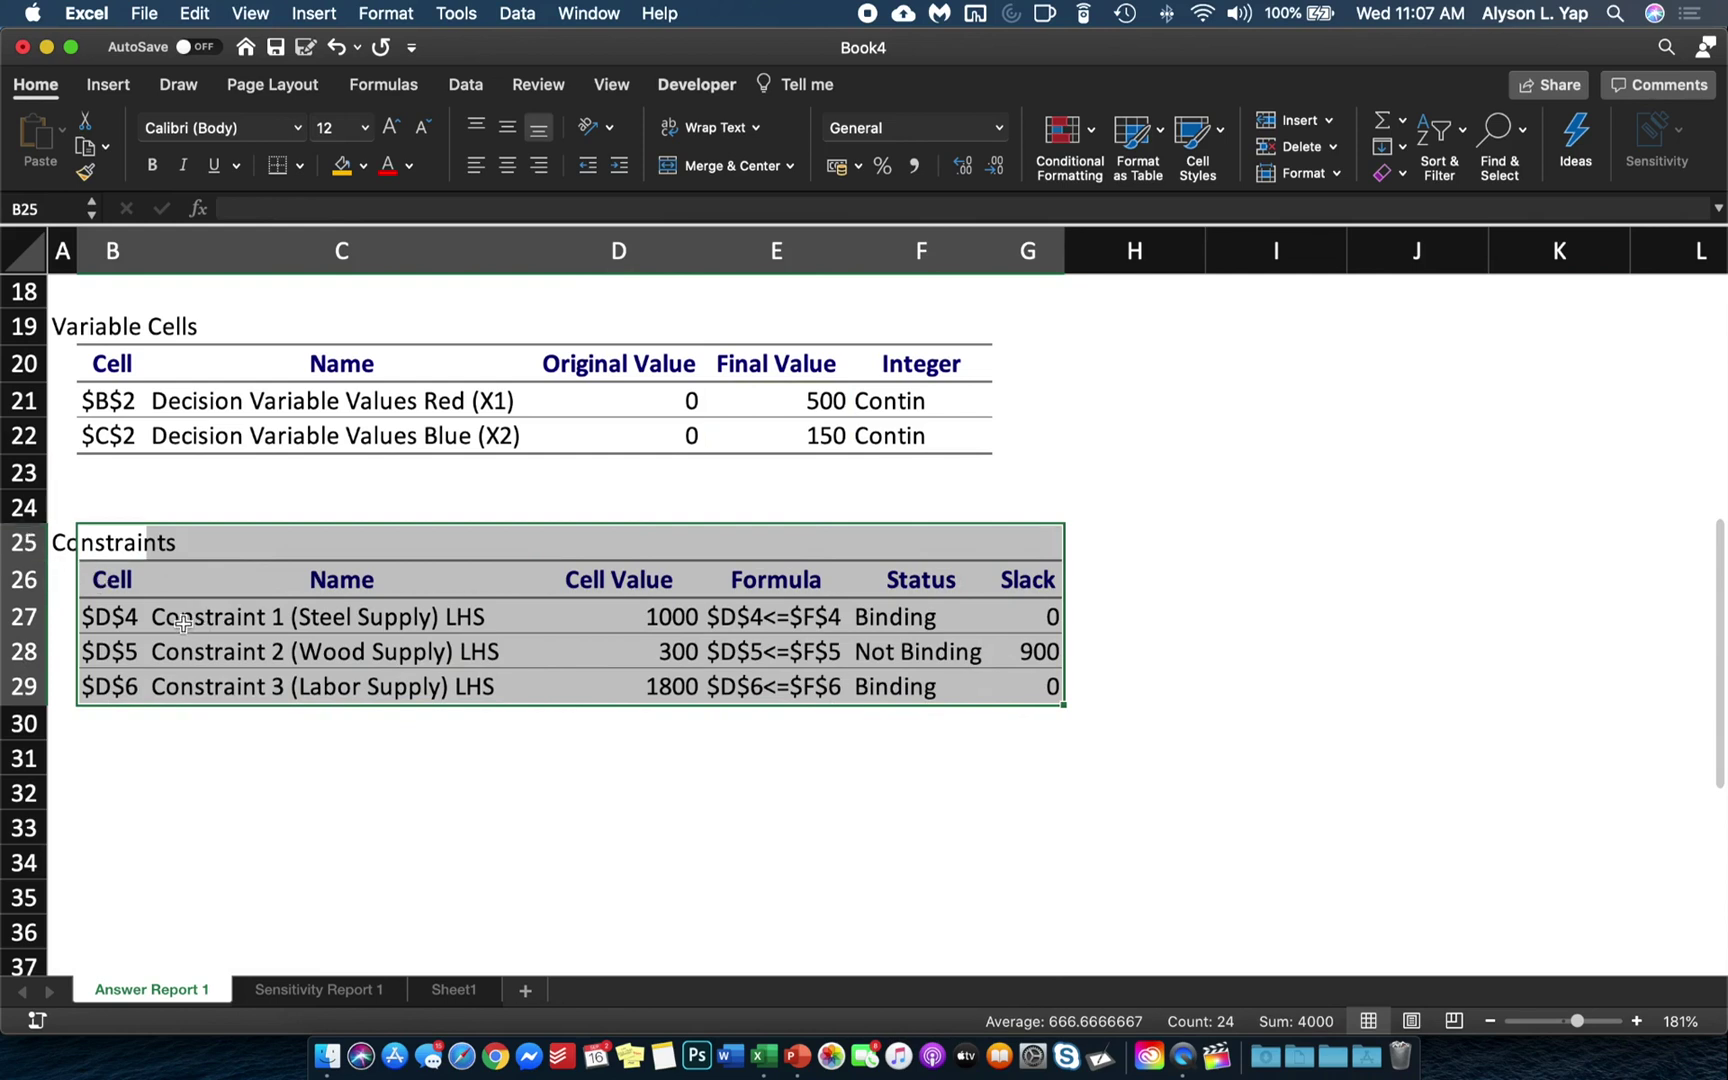
Examine the Steel Supply constraint's cell value in the Constraints table, and go back to the model on Sheet1
{"action": "left_click_drag", "start_coordinate": [180, 620], "coordinate": [1026, 622]}
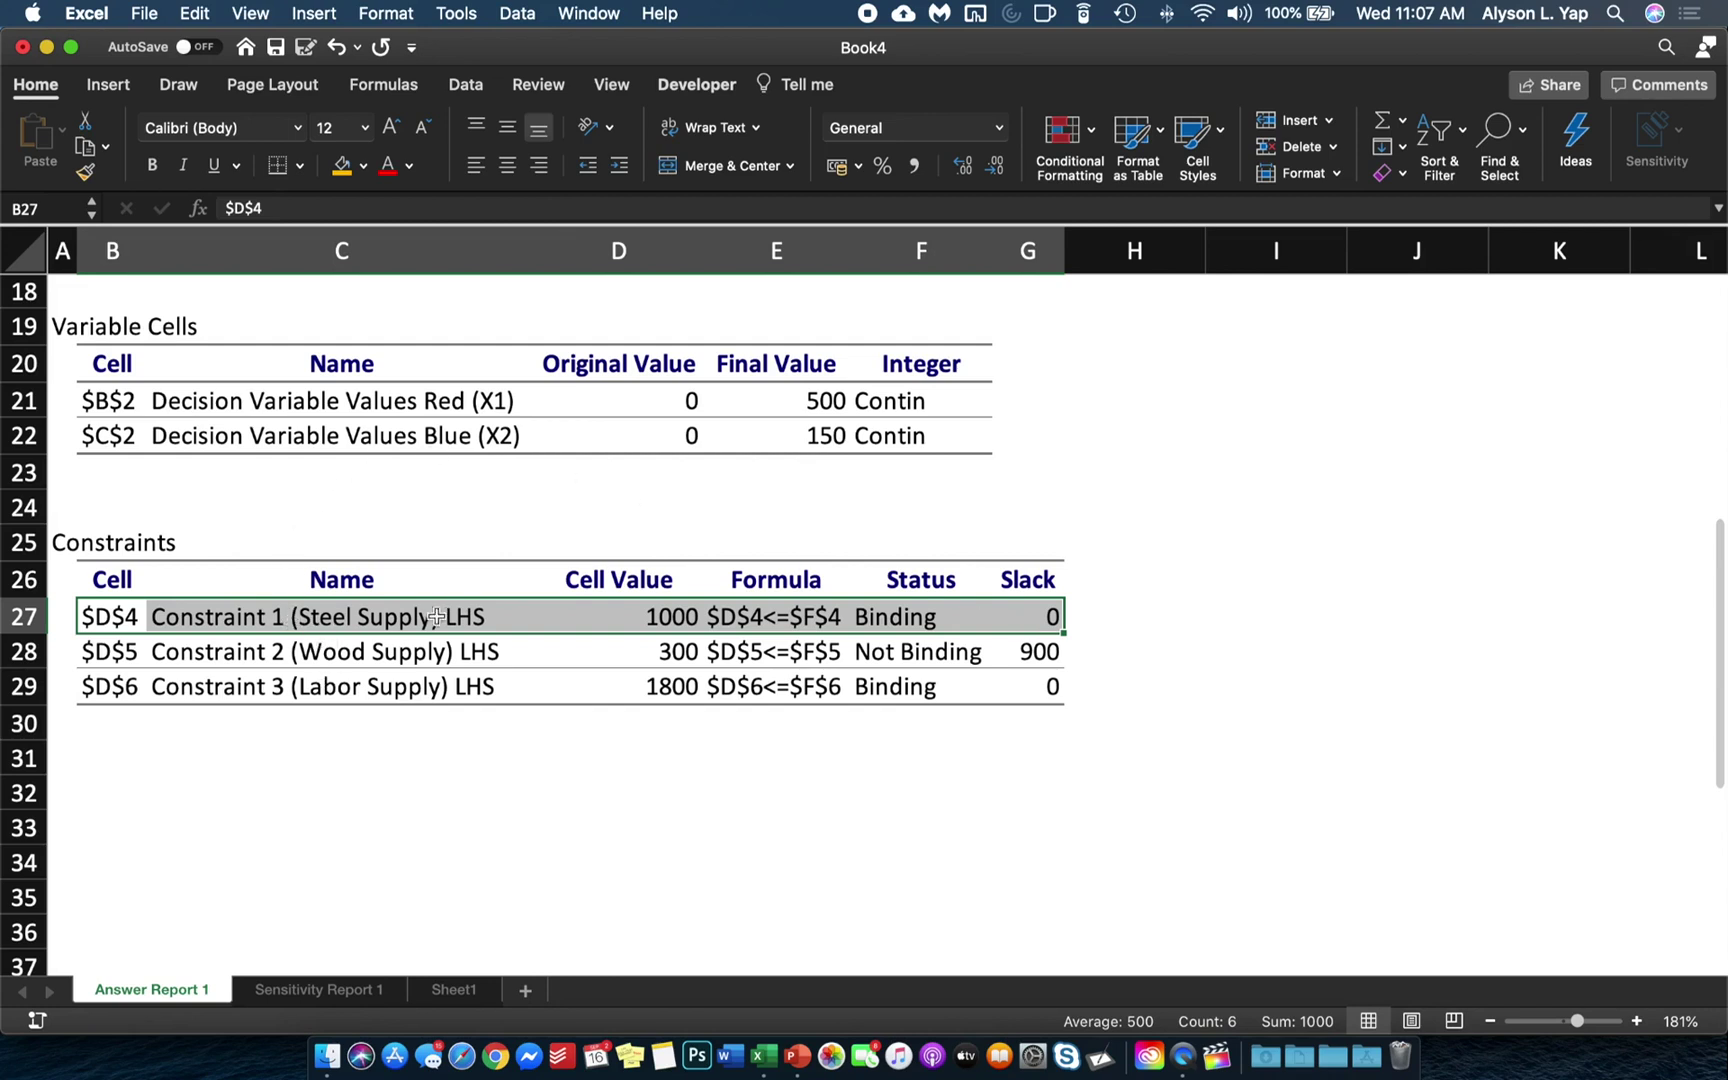
{"action": "left_click", "coordinate": [473, 617]}
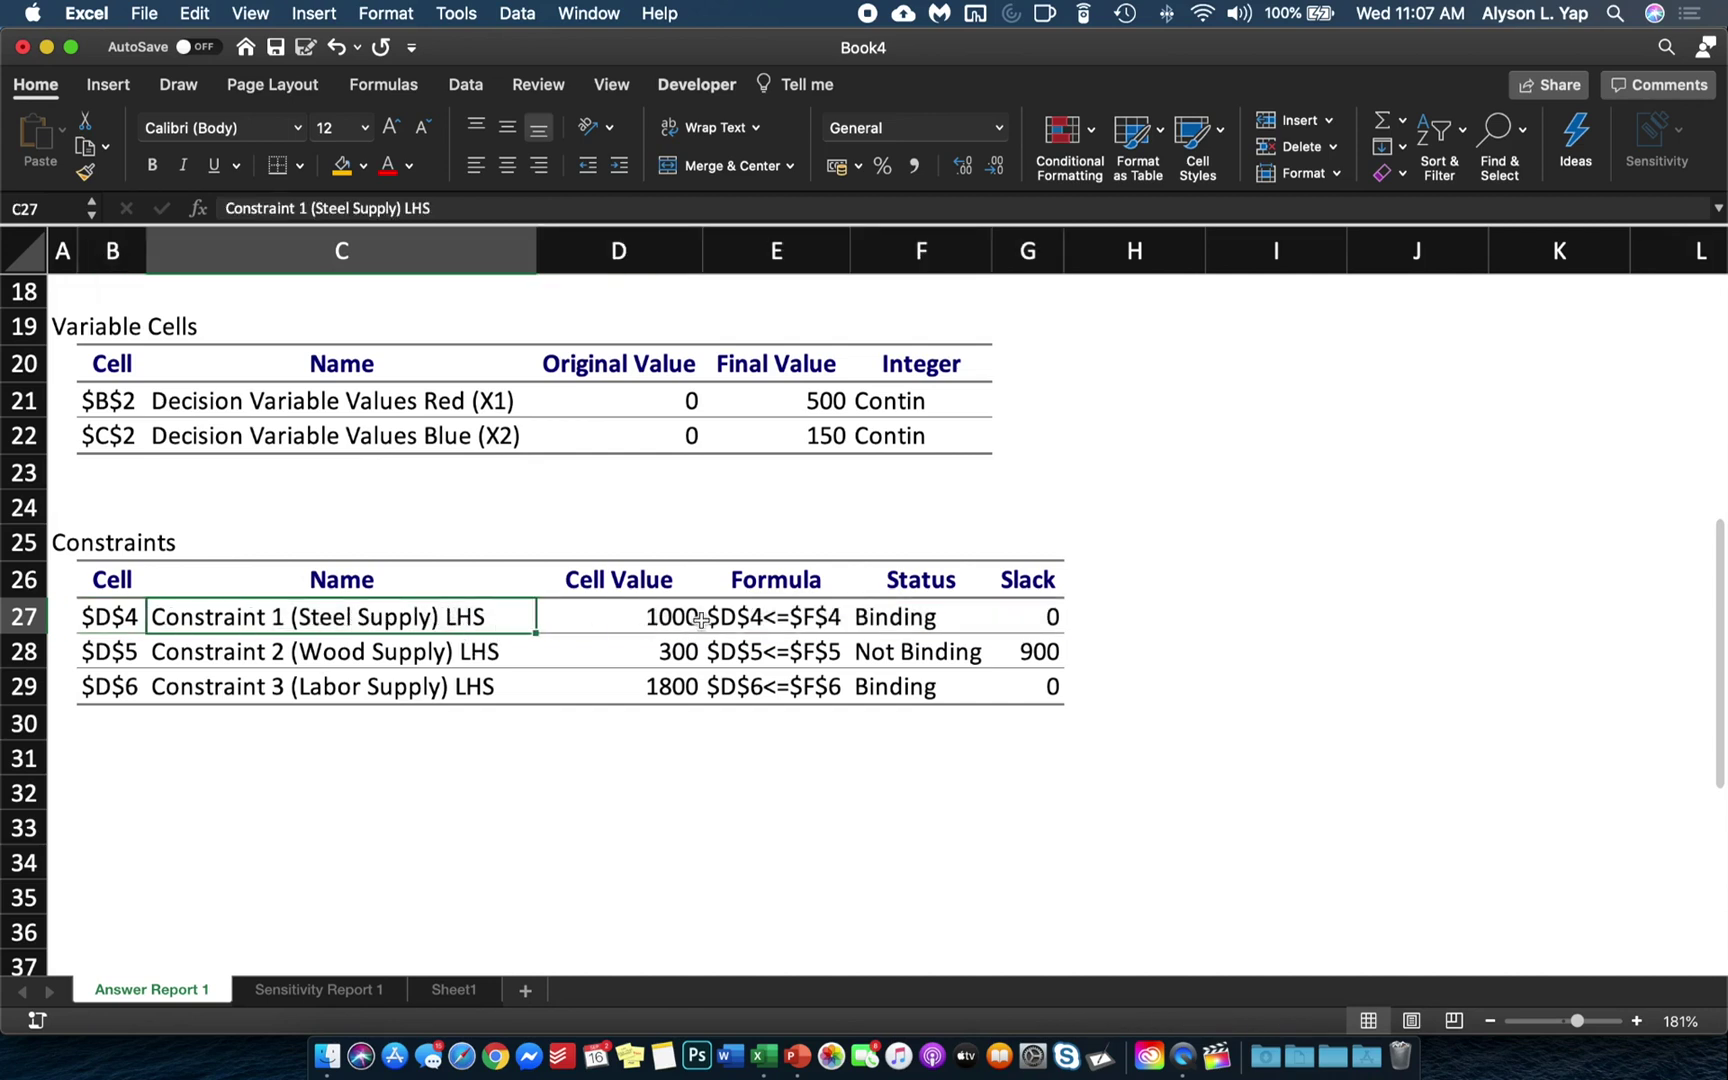
{"action": "left_click", "coordinate": [661, 617]}
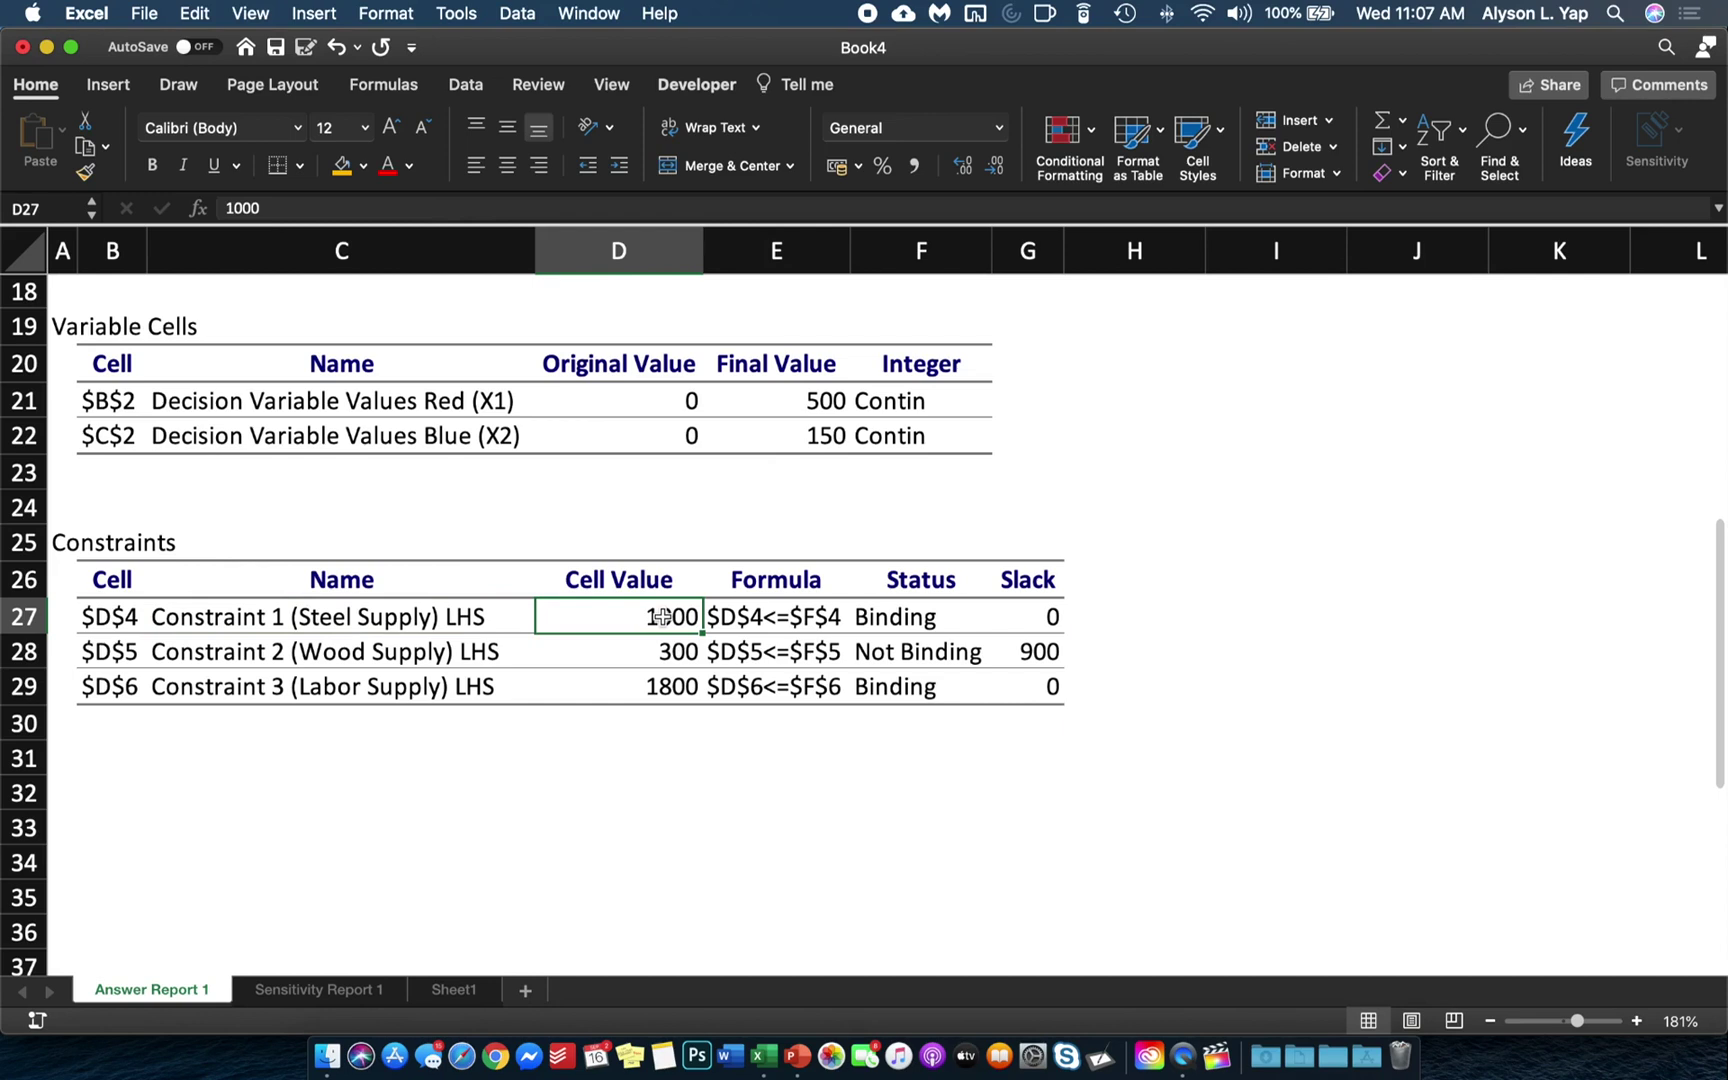
{"action": "left_click", "coordinate": [449, 992]}
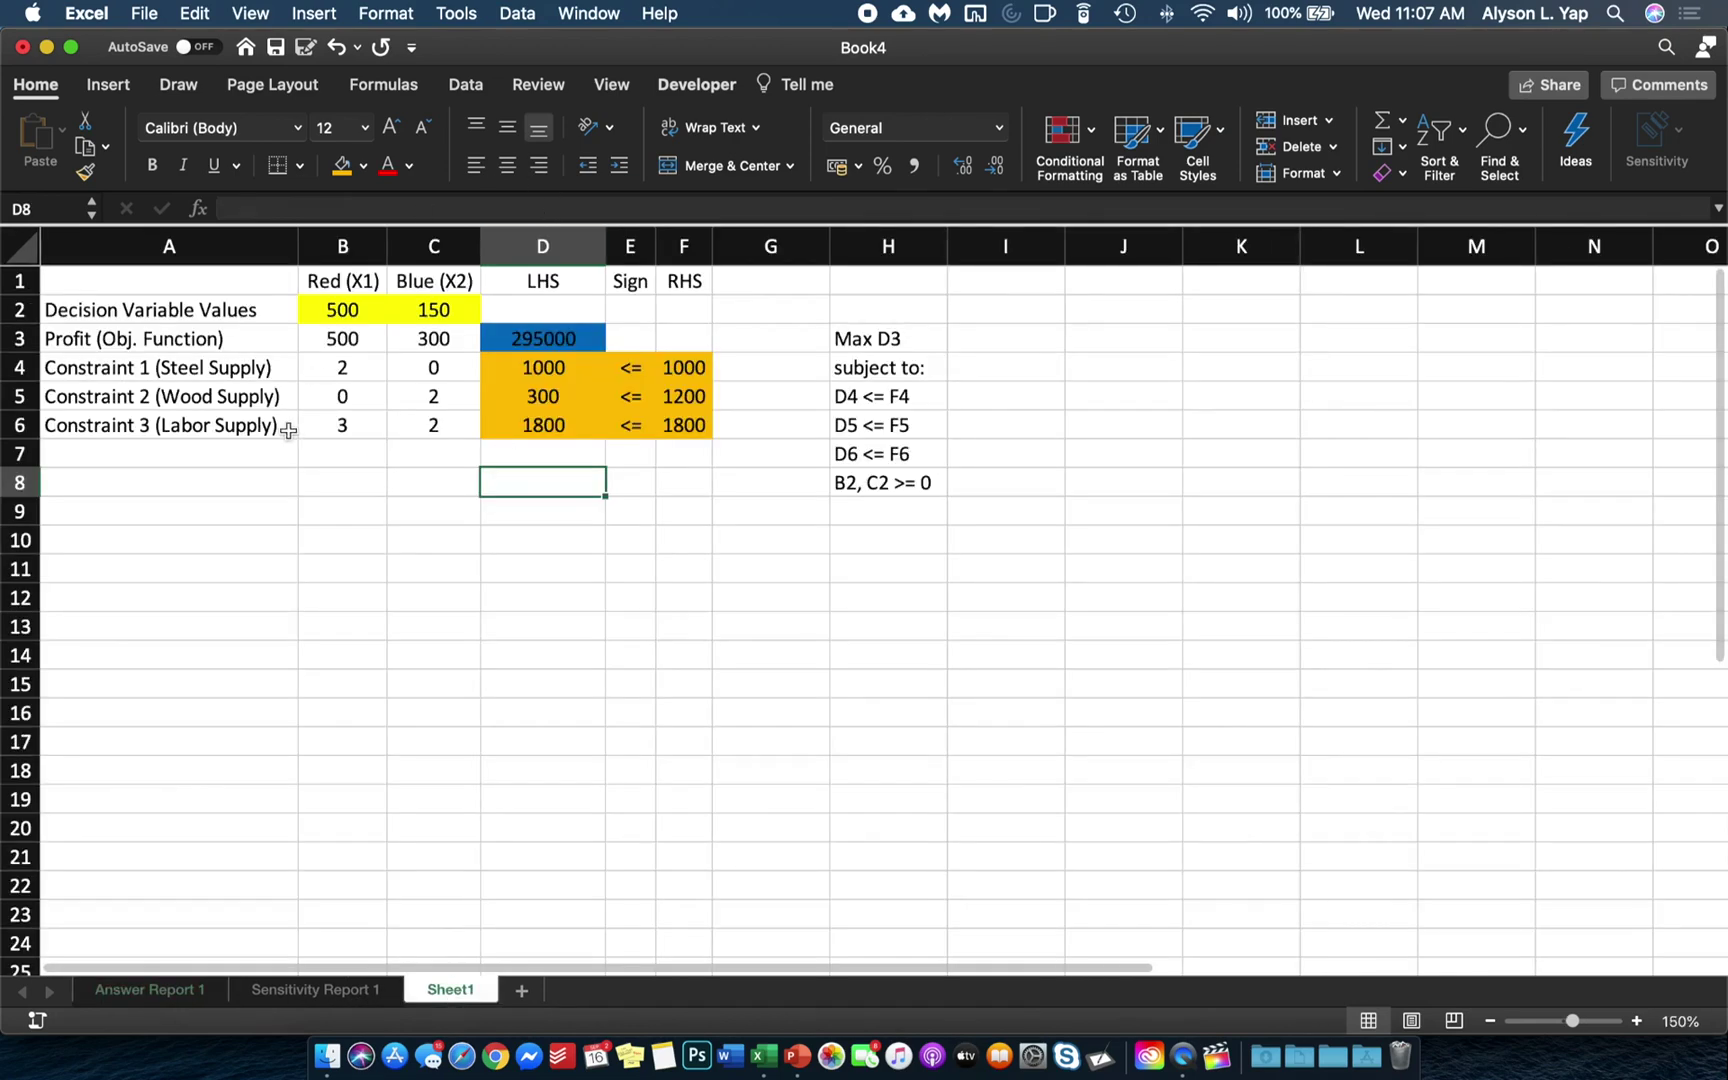
Examine the SUMPRODUCT formula behind the Steel Supply constraint's LHS in D4, leaving it unchanged
{"action": "scroll", "coordinate": [288, 430], "scroll_direction": "up", "scroll_amount": 5}
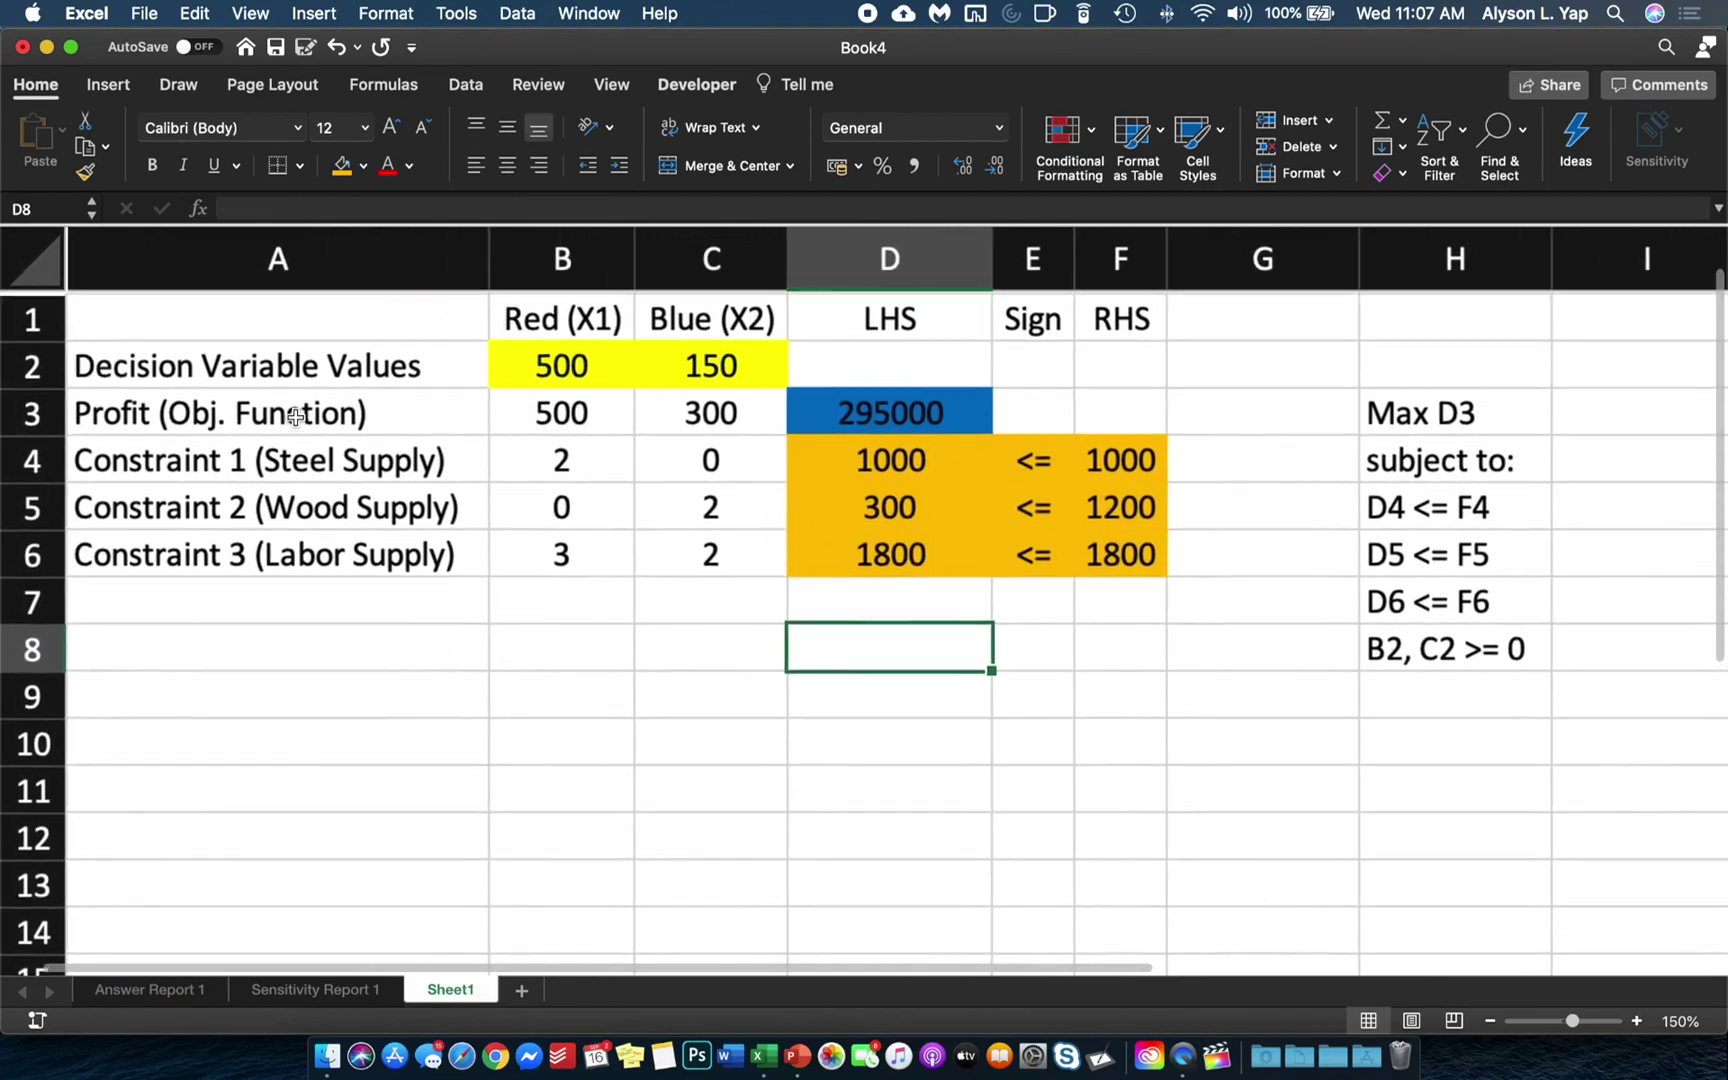
{"action": "left_click", "coordinate": [577, 465]}
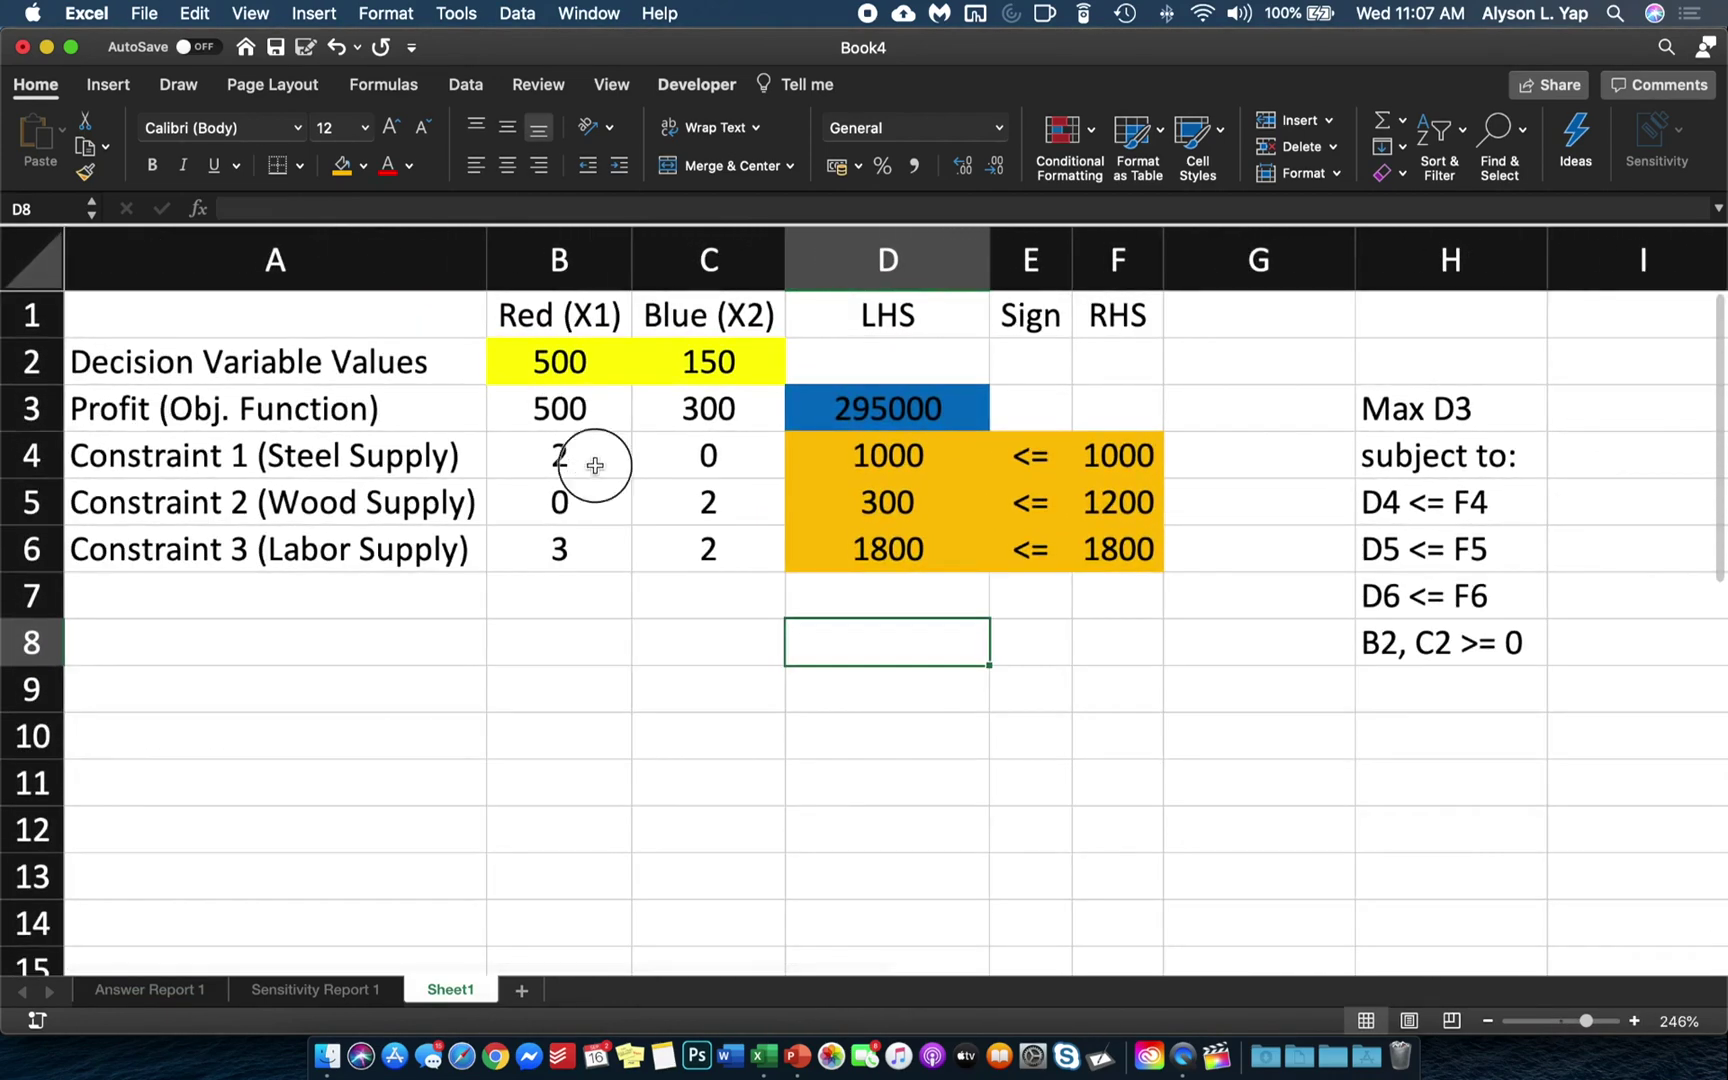
{"action": "left_click", "coordinate": [853, 455]}
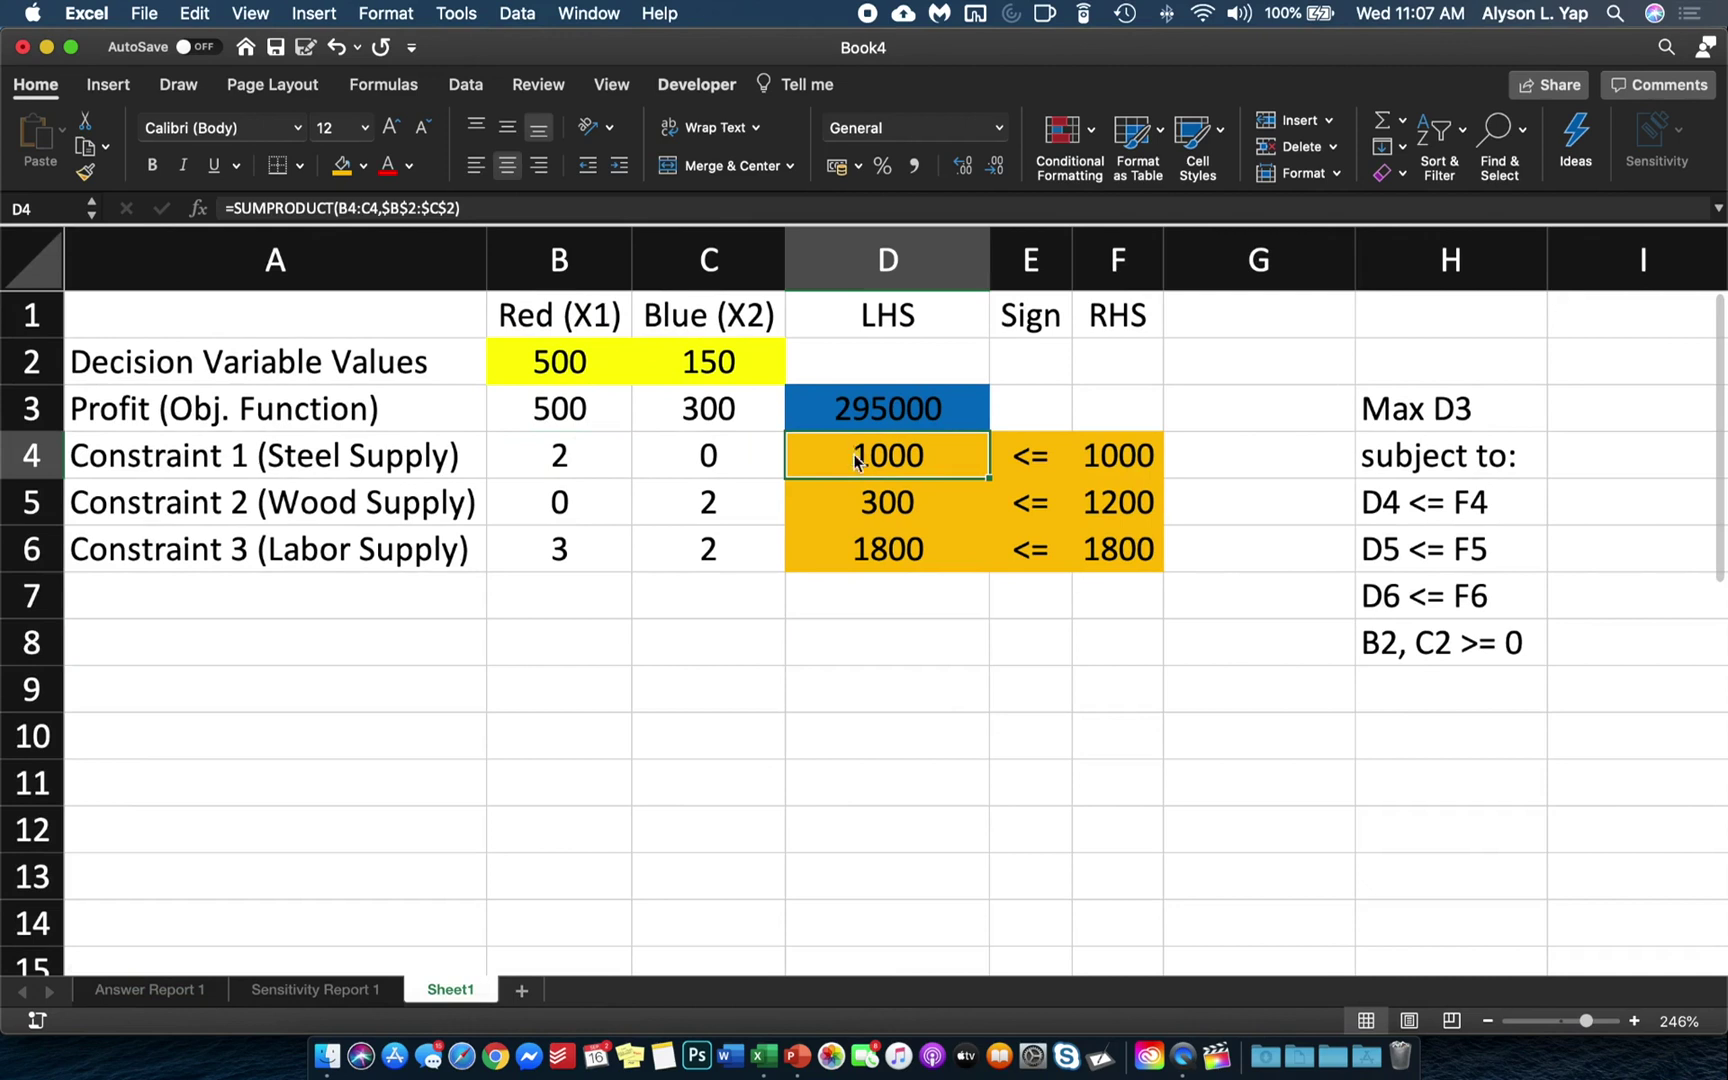
{"action": "double_click", "coordinate": [853, 455]}
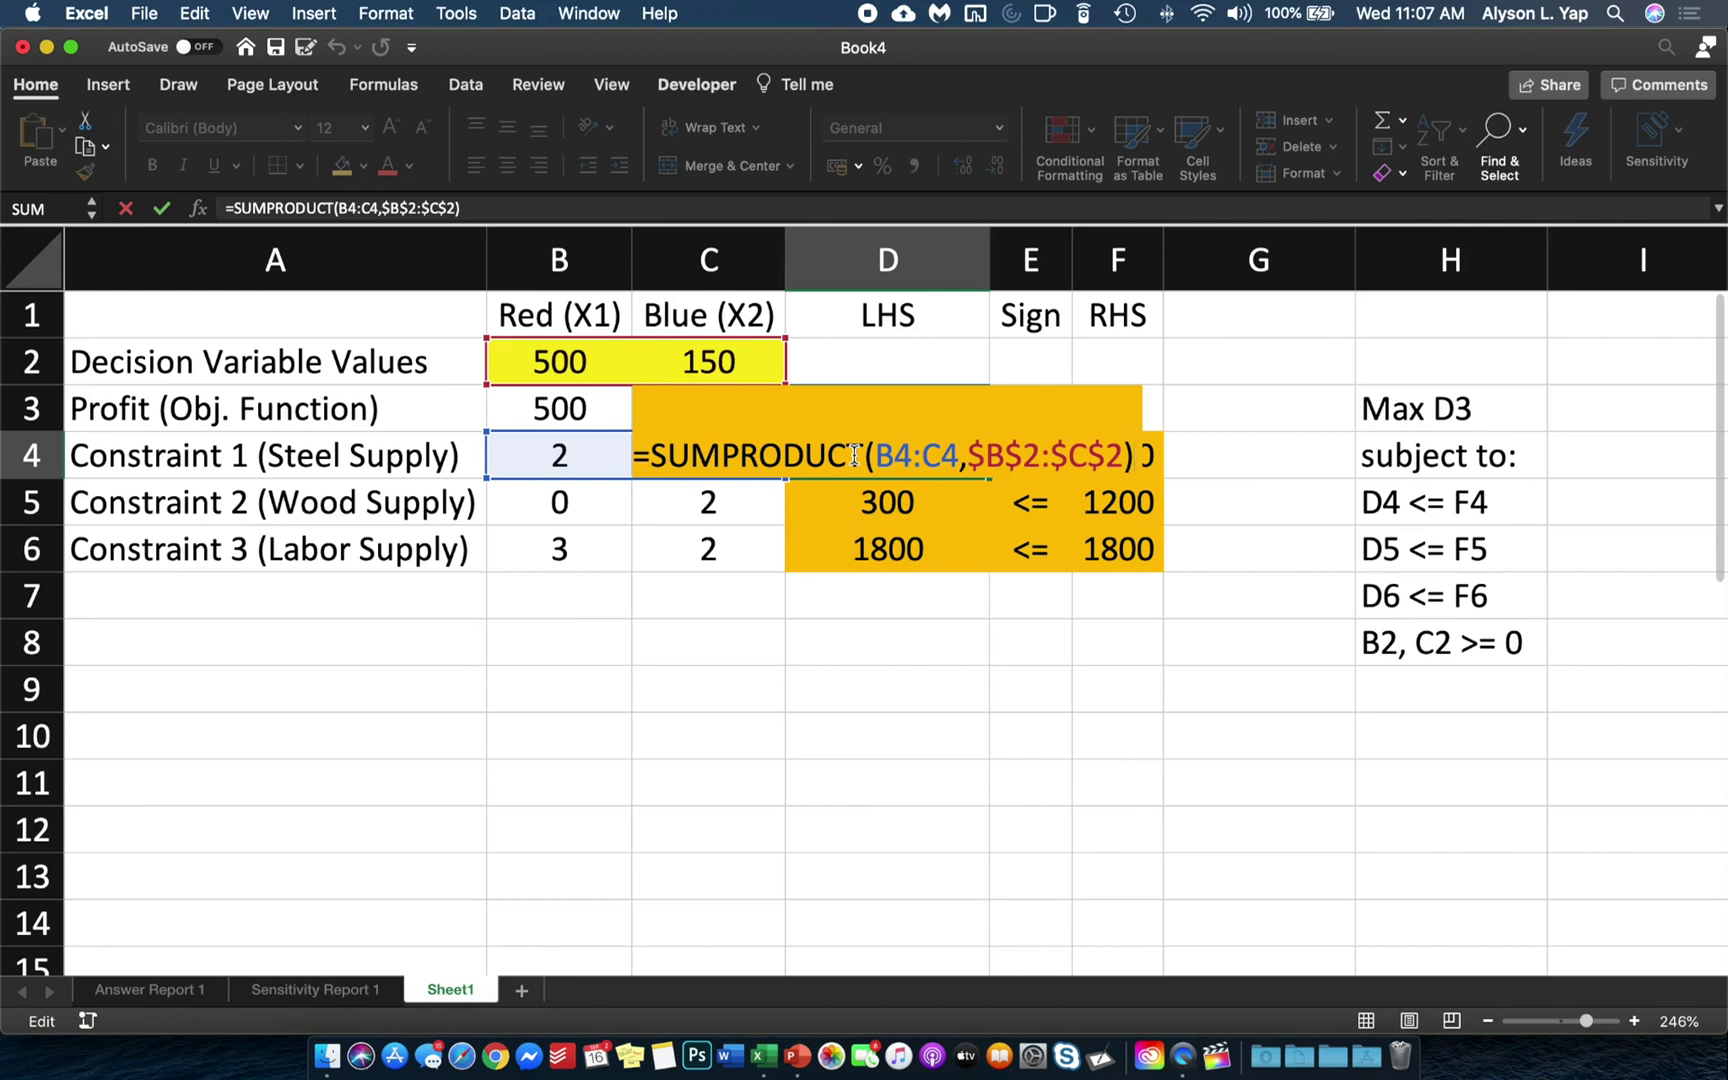
{"action": "key", "text": "Return"}
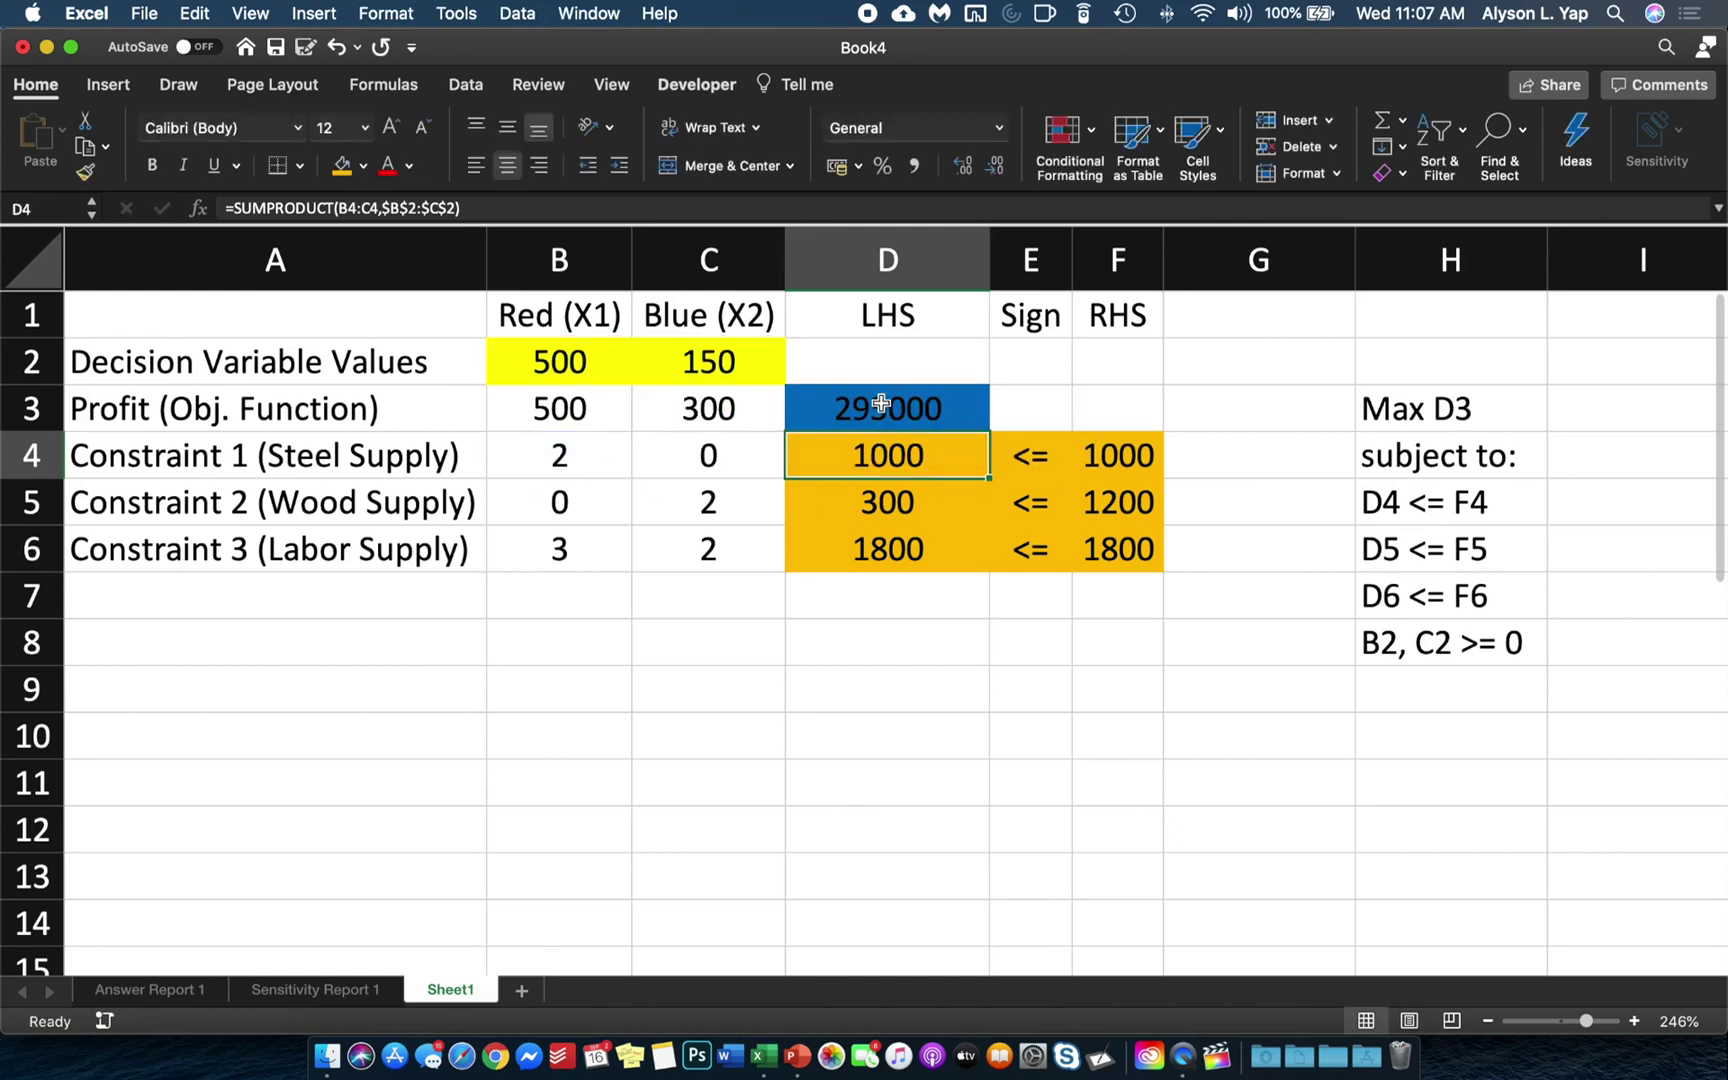
Trace the Steel Supply LHS in D4 by pairing the coefficients in B4 and C4 with the decision variable values in B2 and C2
{"action": "left_click", "coordinate": [563, 445]}
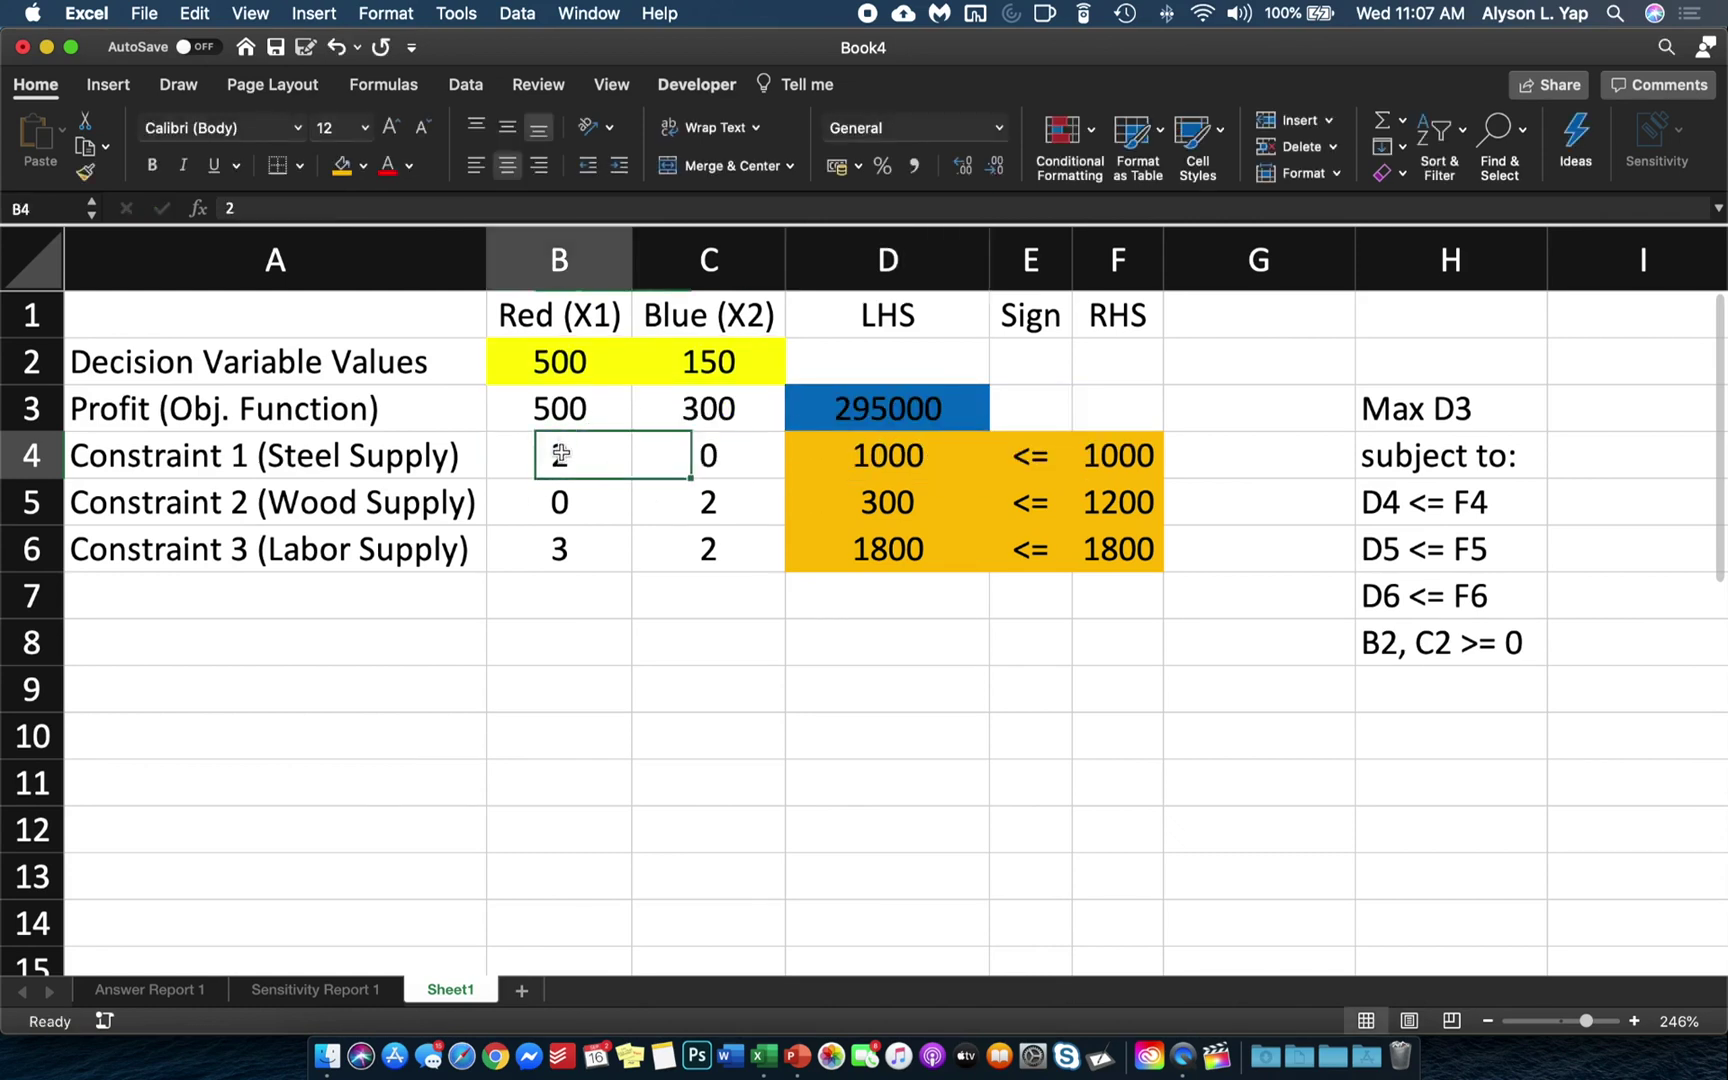
{"action": "left_click", "coordinate": [563, 359]}
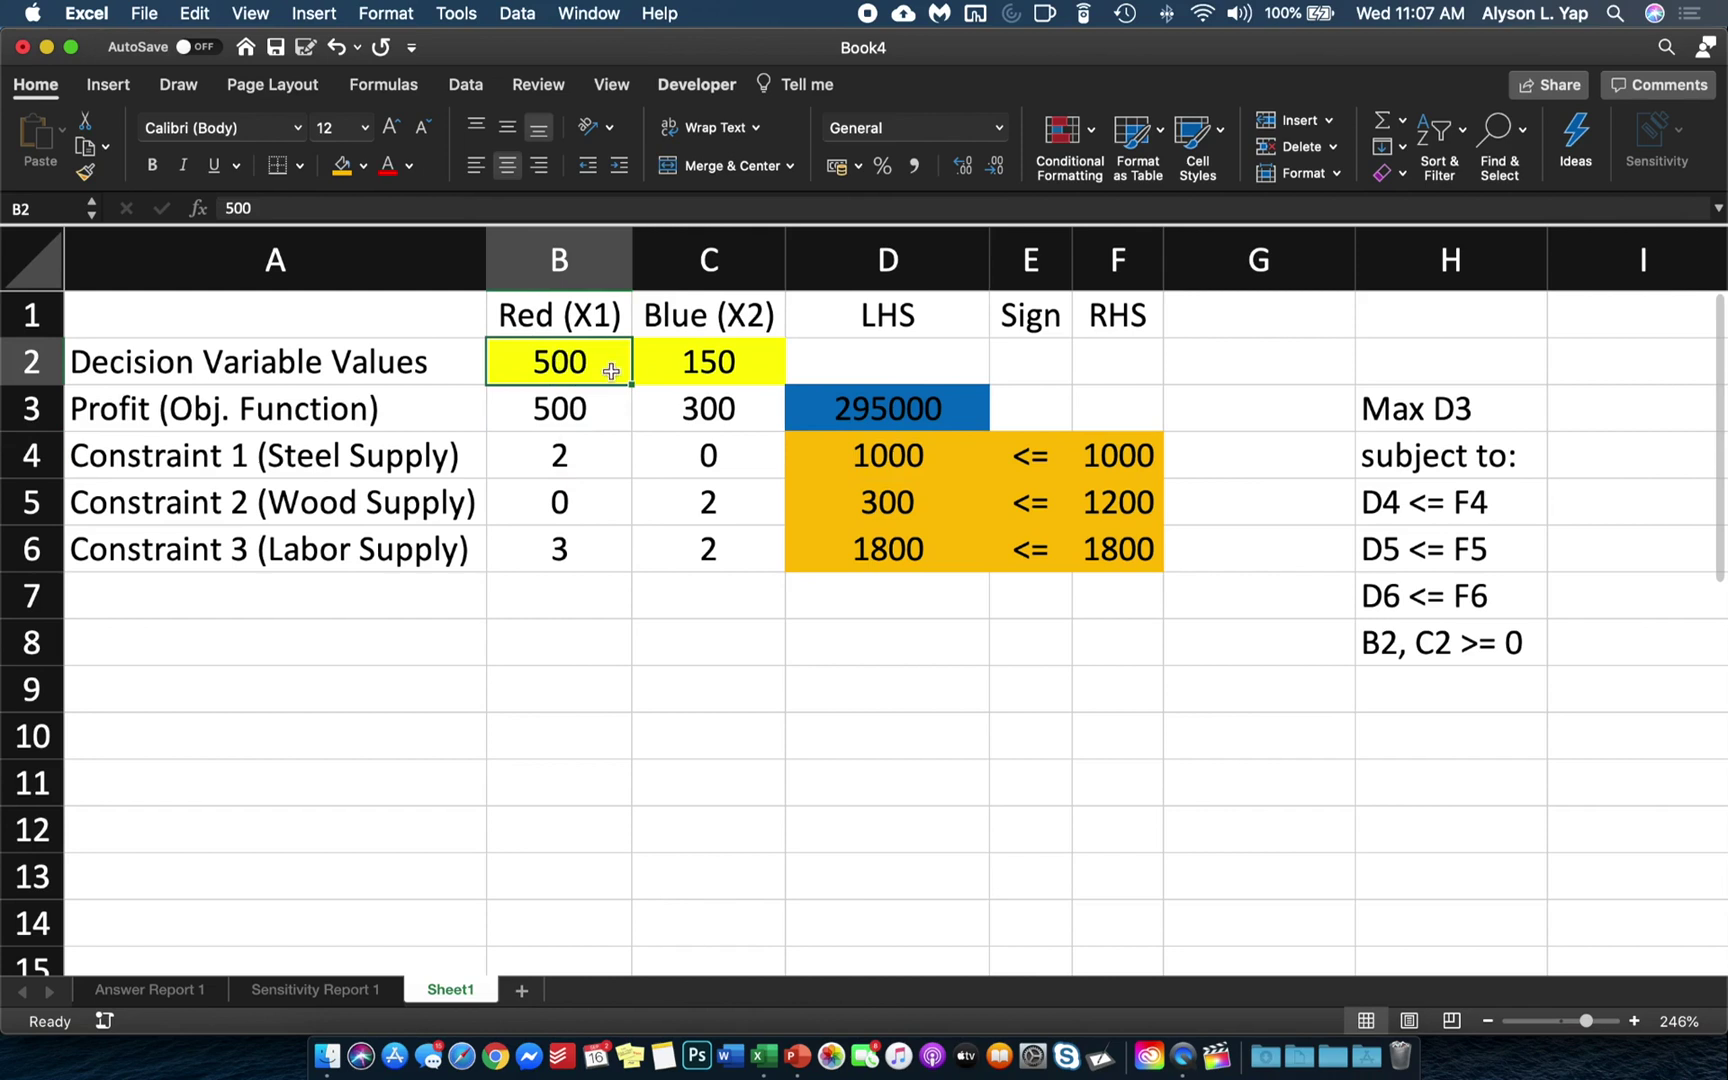
{"action": "left_click", "coordinate": [703, 457]}
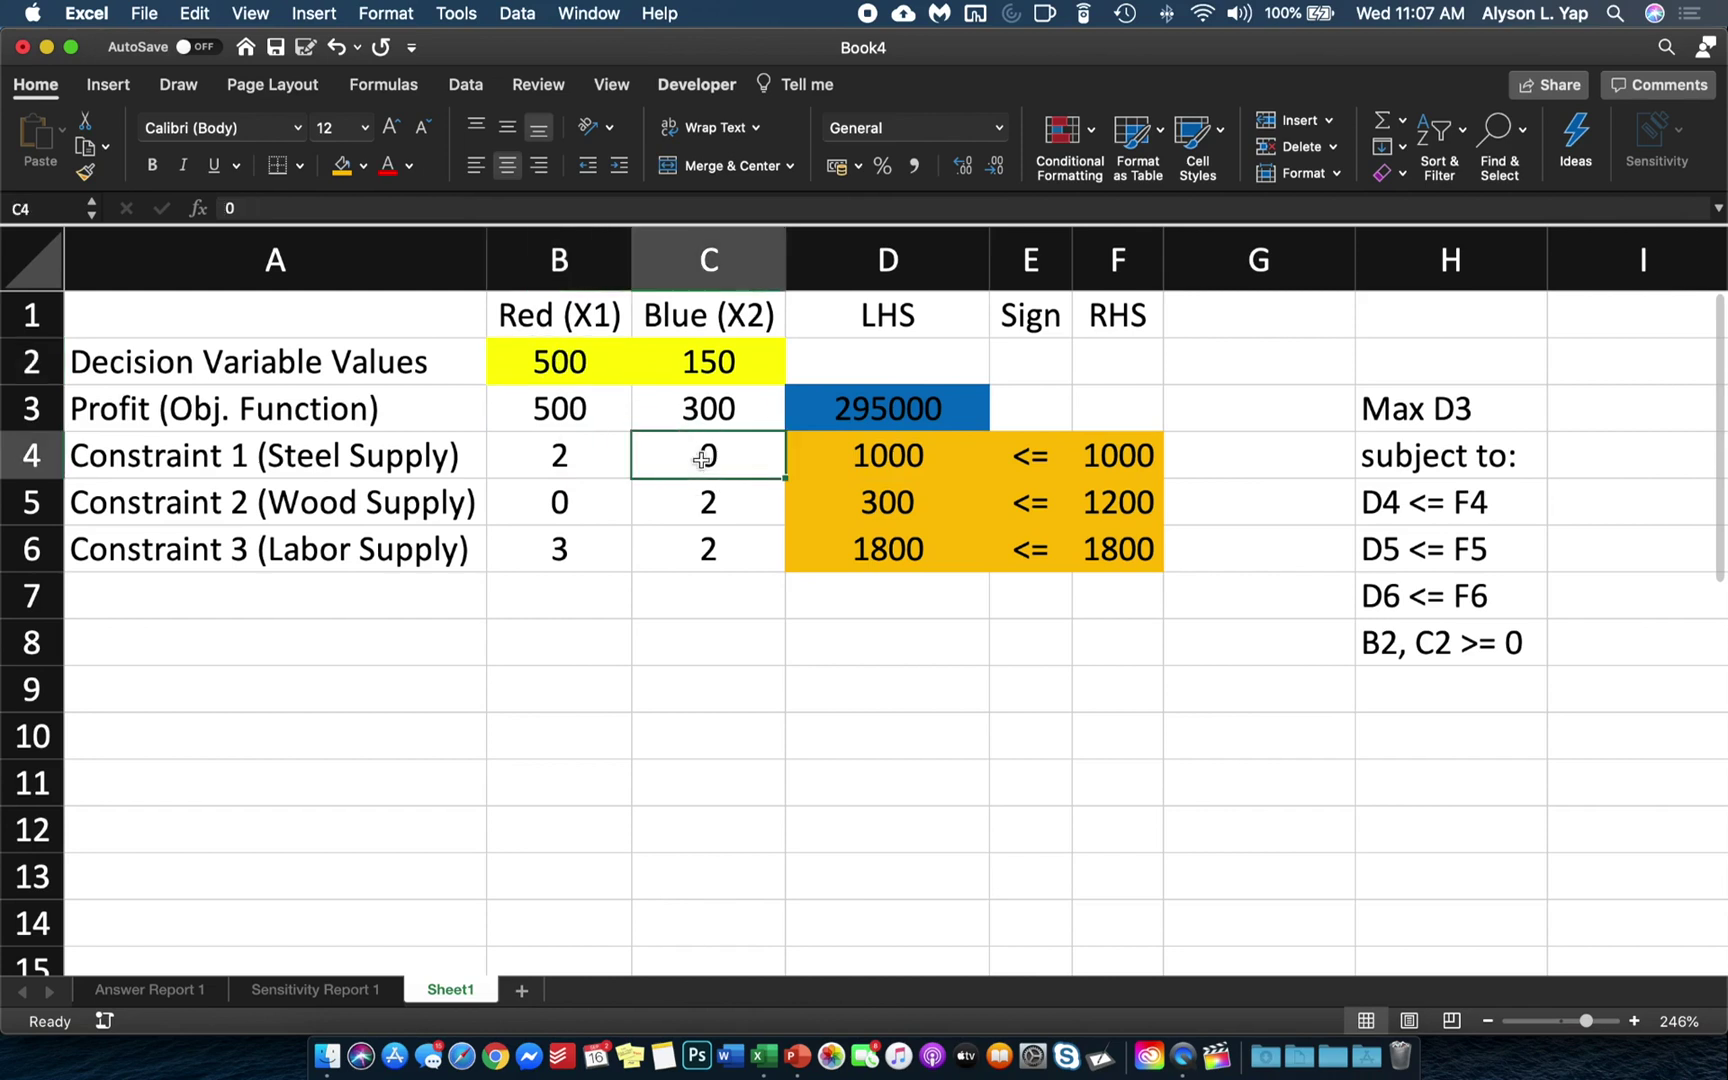
{"action": "left_click", "coordinate": [710, 357]}
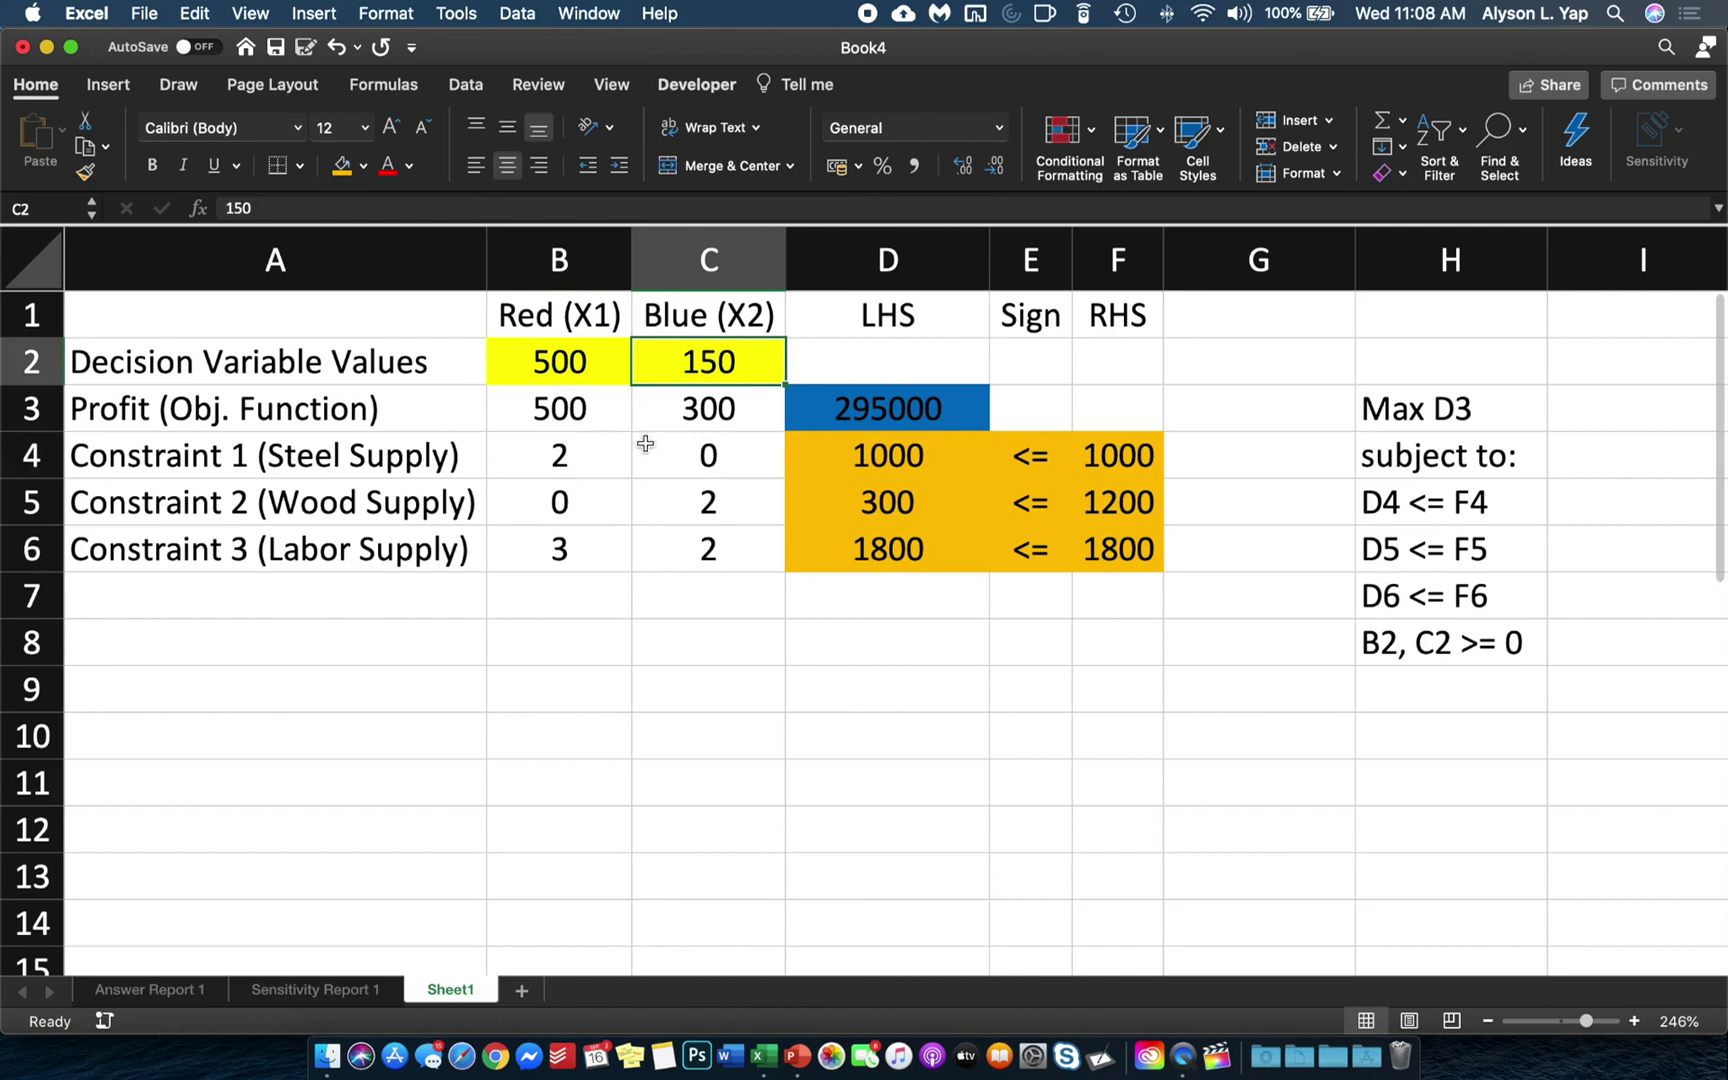
{"action": "left_click", "coordinate": [564, 357]}
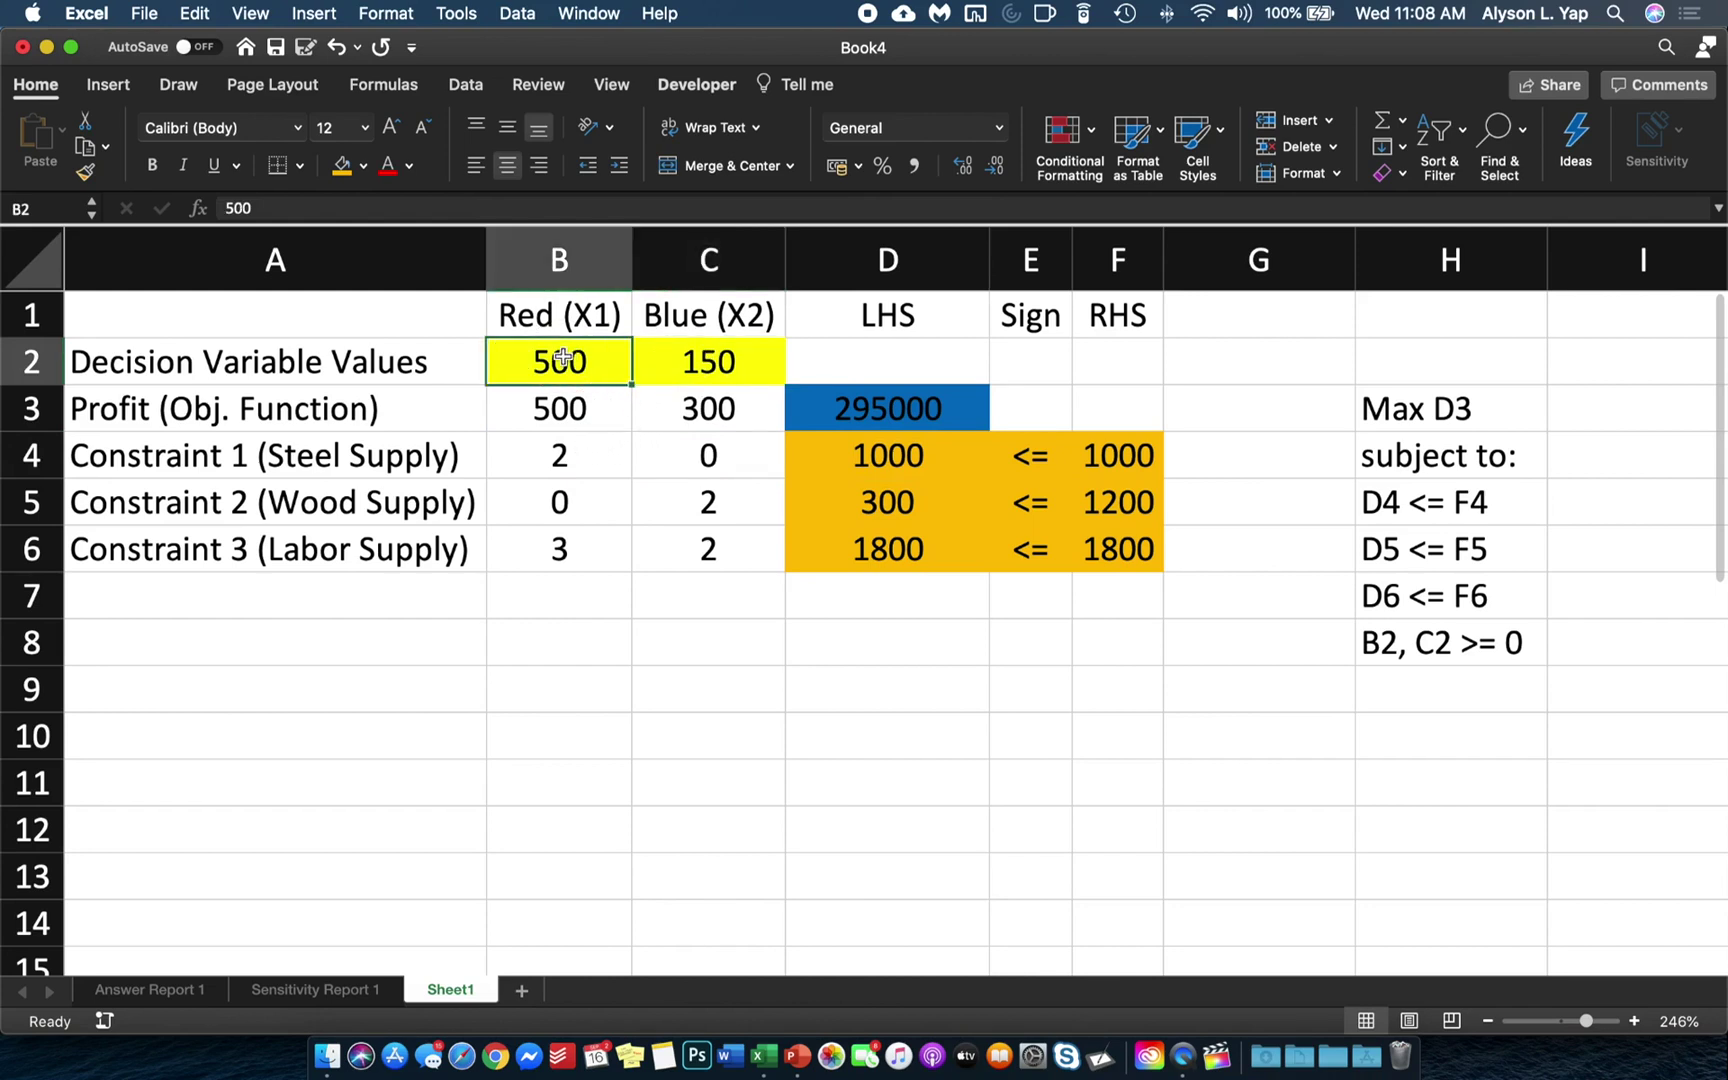
{"action": "left_click", "coordinate": [697, 366]}
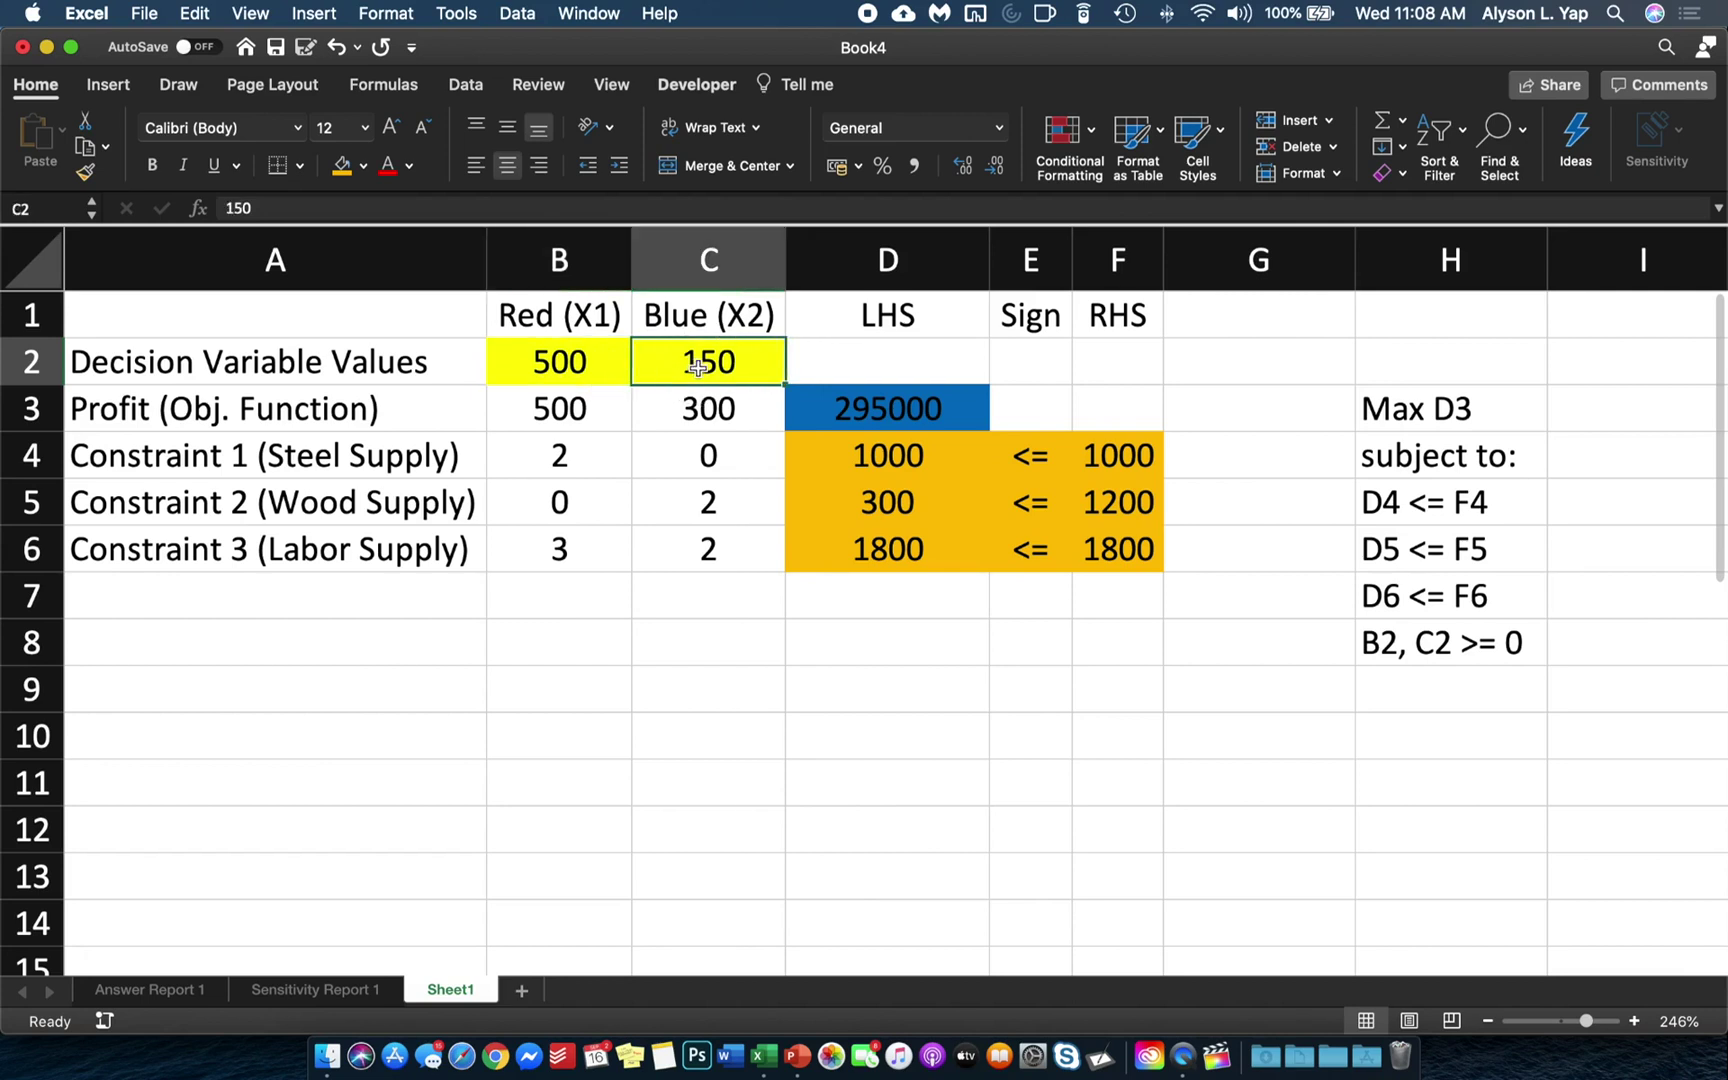
{"action": "left_click", "coordinate": [569, 465]}
{"action": "left_click", "coordinate": [568, 366]}
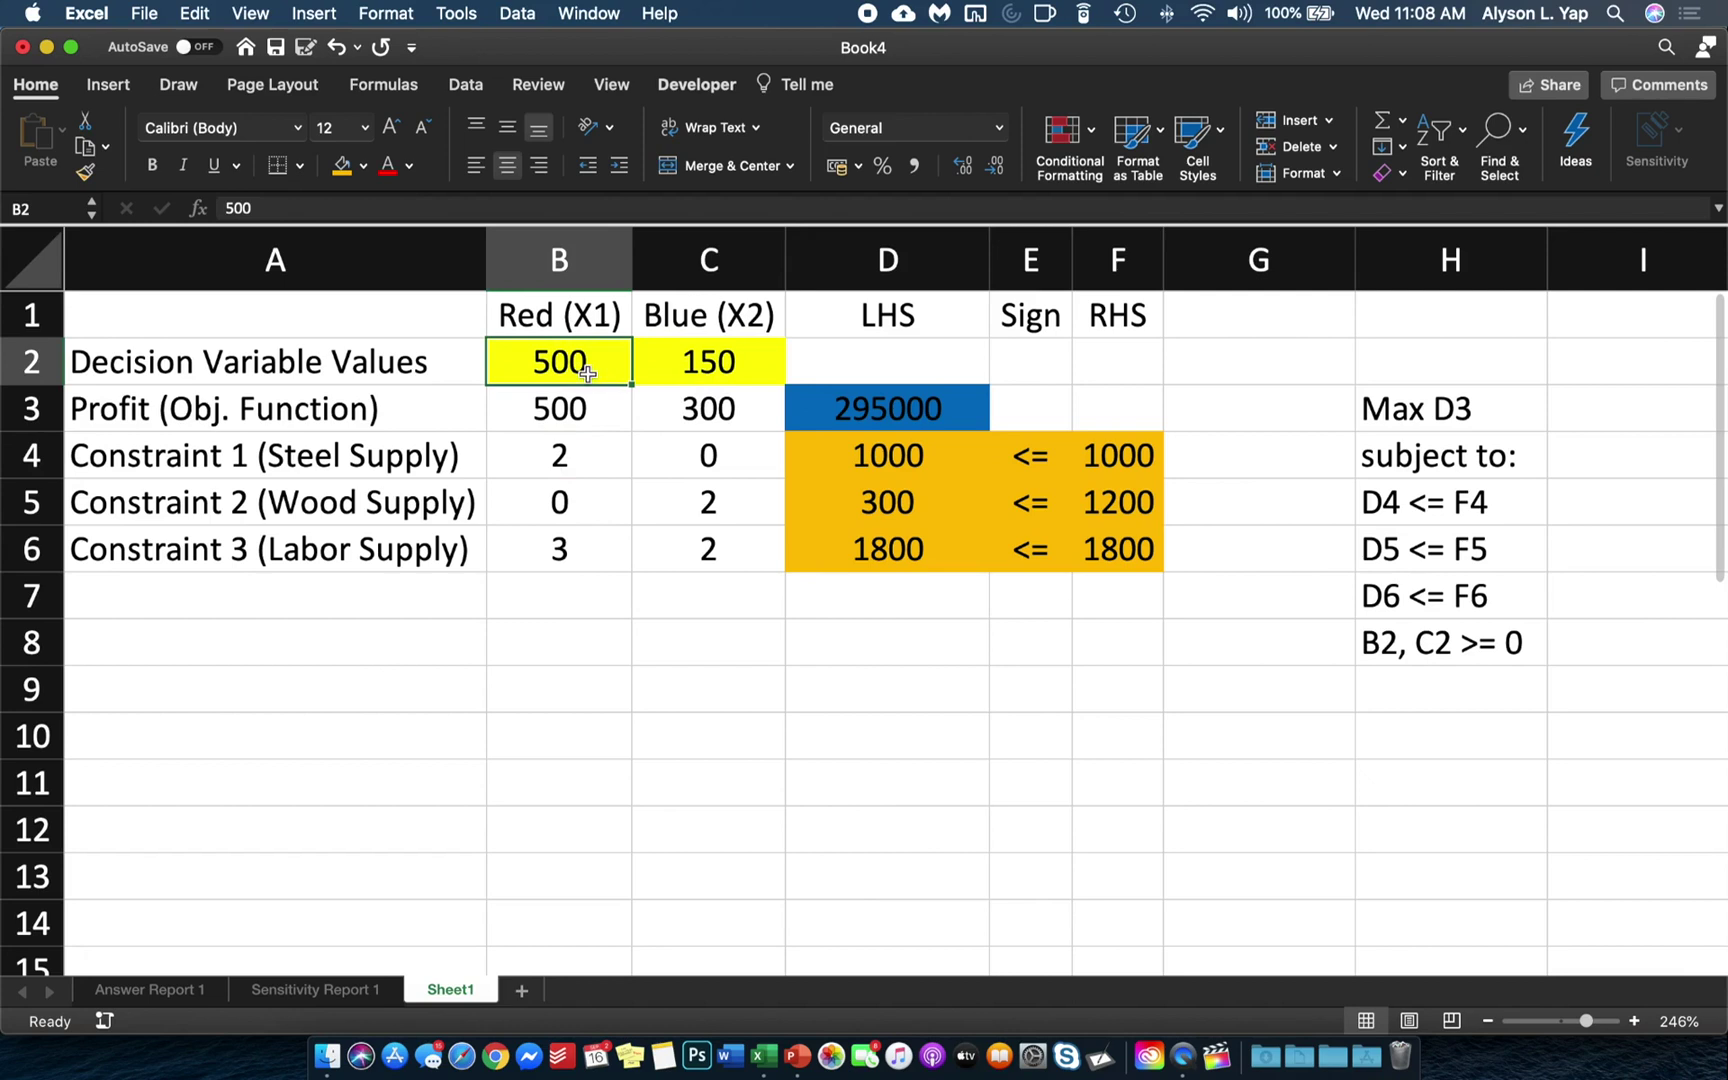
{"action": "left_click", "coordinate": [703, 463]}
{"action": "left_click", "coordinate": [710, 366]}
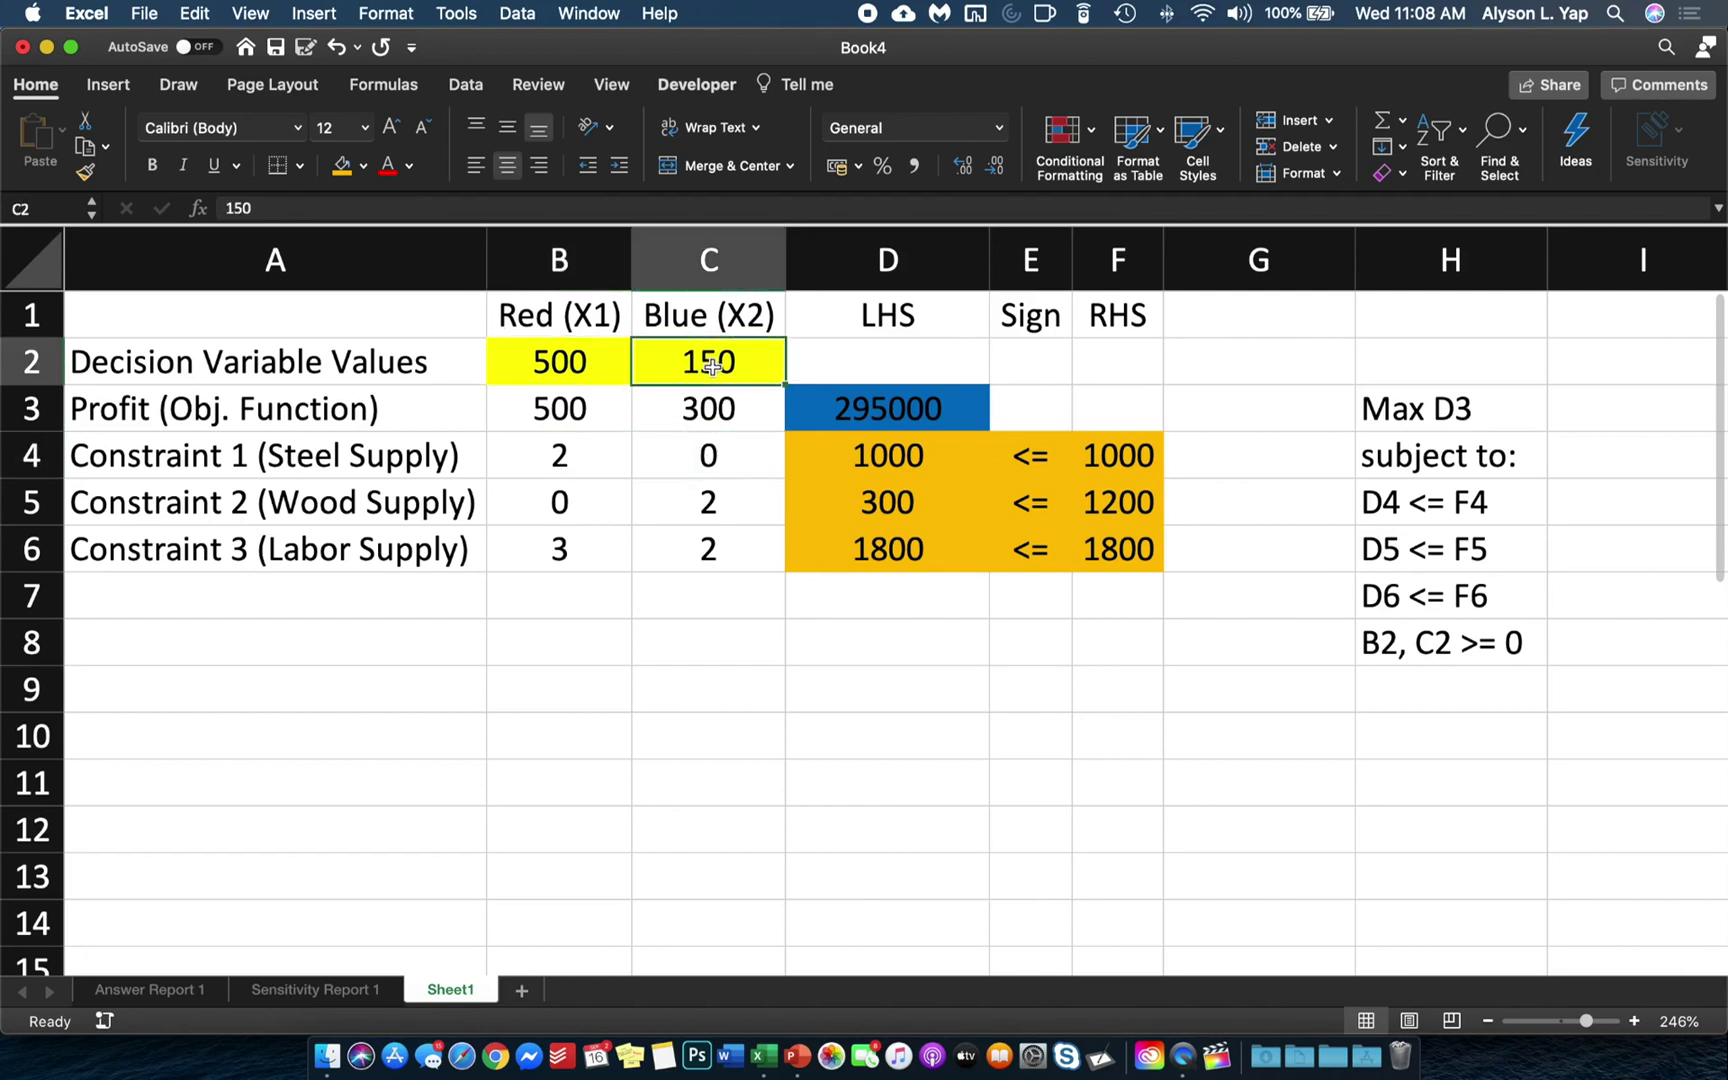
{"action": "left_click", "coordinate": [882, 452]}
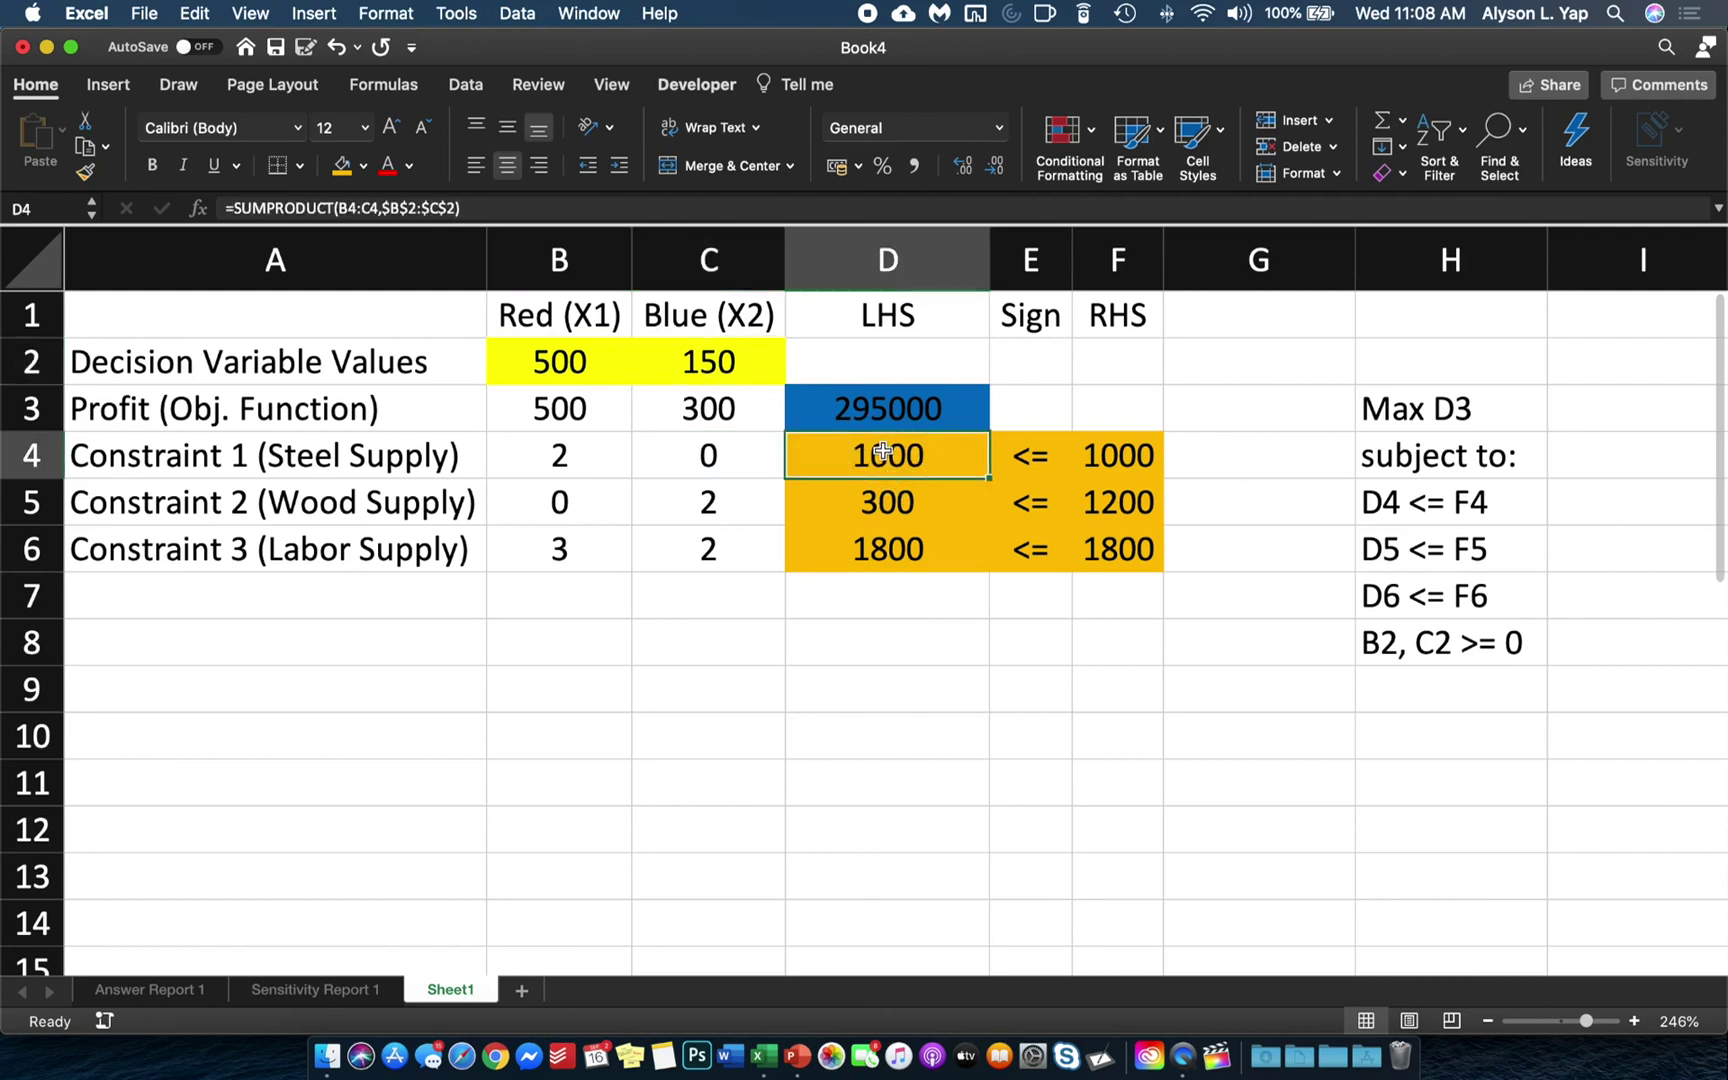
Compare the Steel Supply cell value in the Answer Report with the constraint's RHS in F4 on Sheet1
{"action": "left_click", "coordinate": [178, 990]}
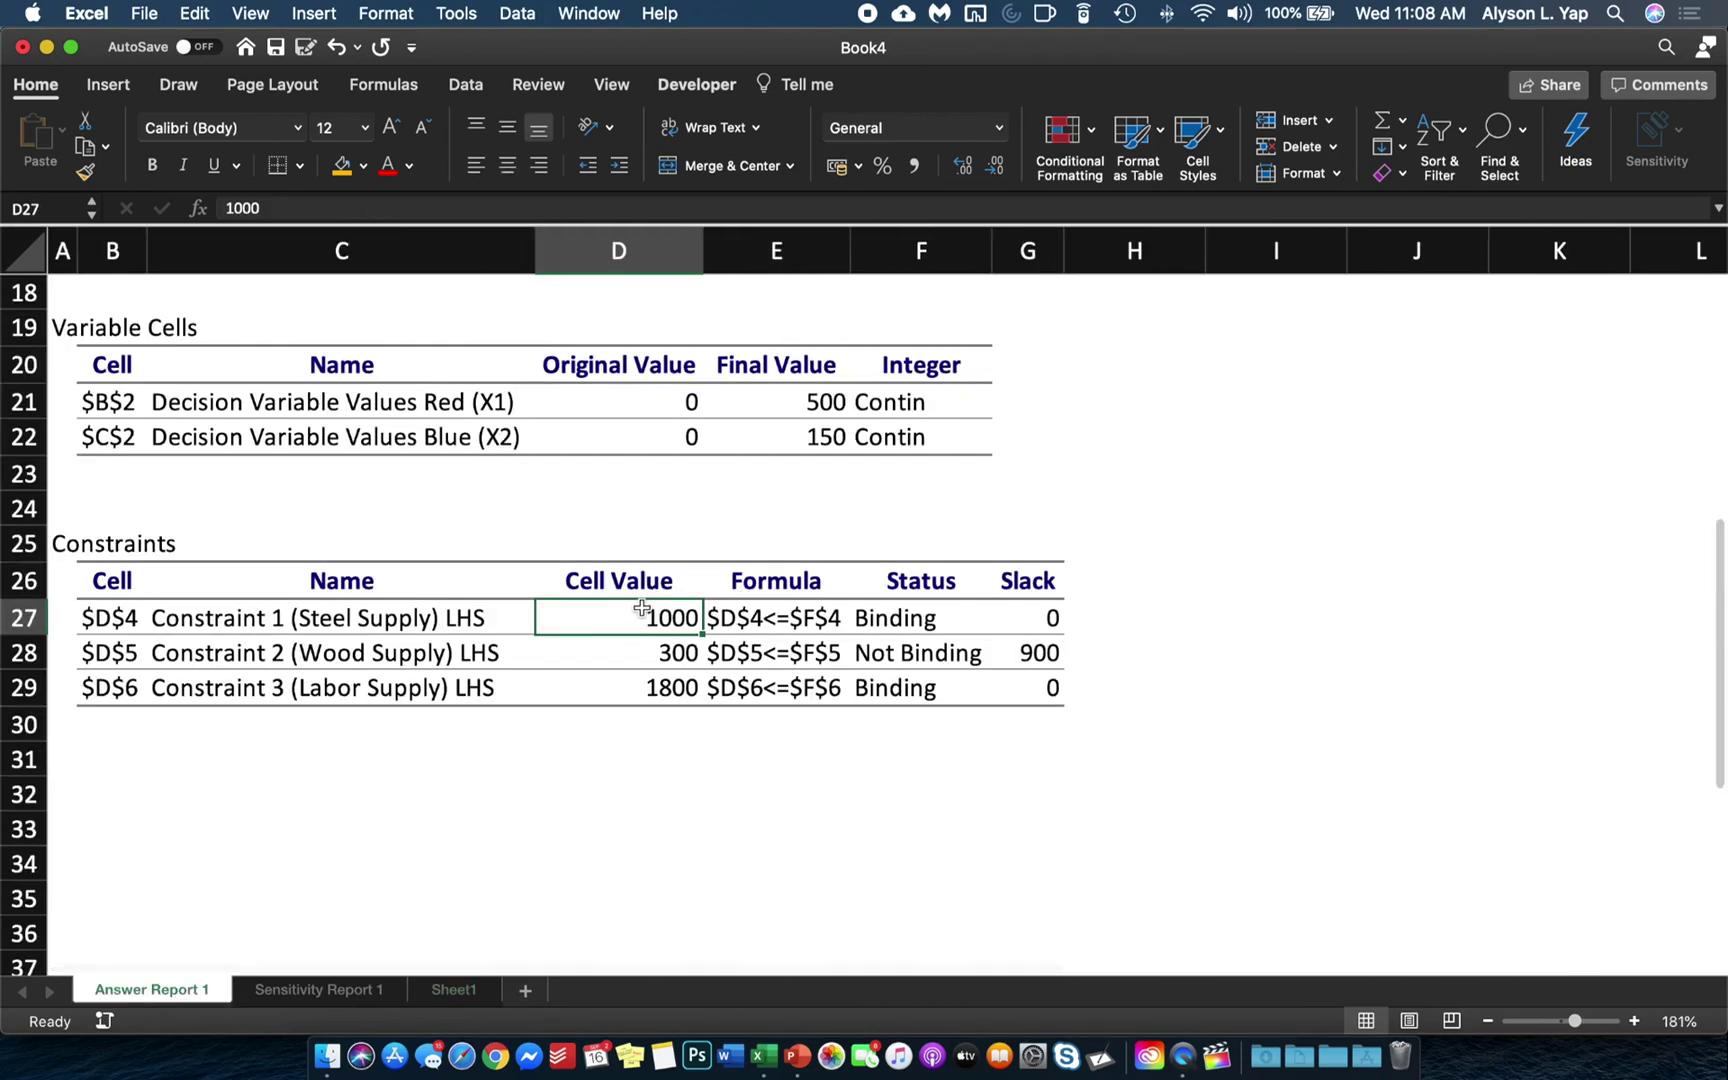
{"action": "left_click", "coordinate": [443, 992]}
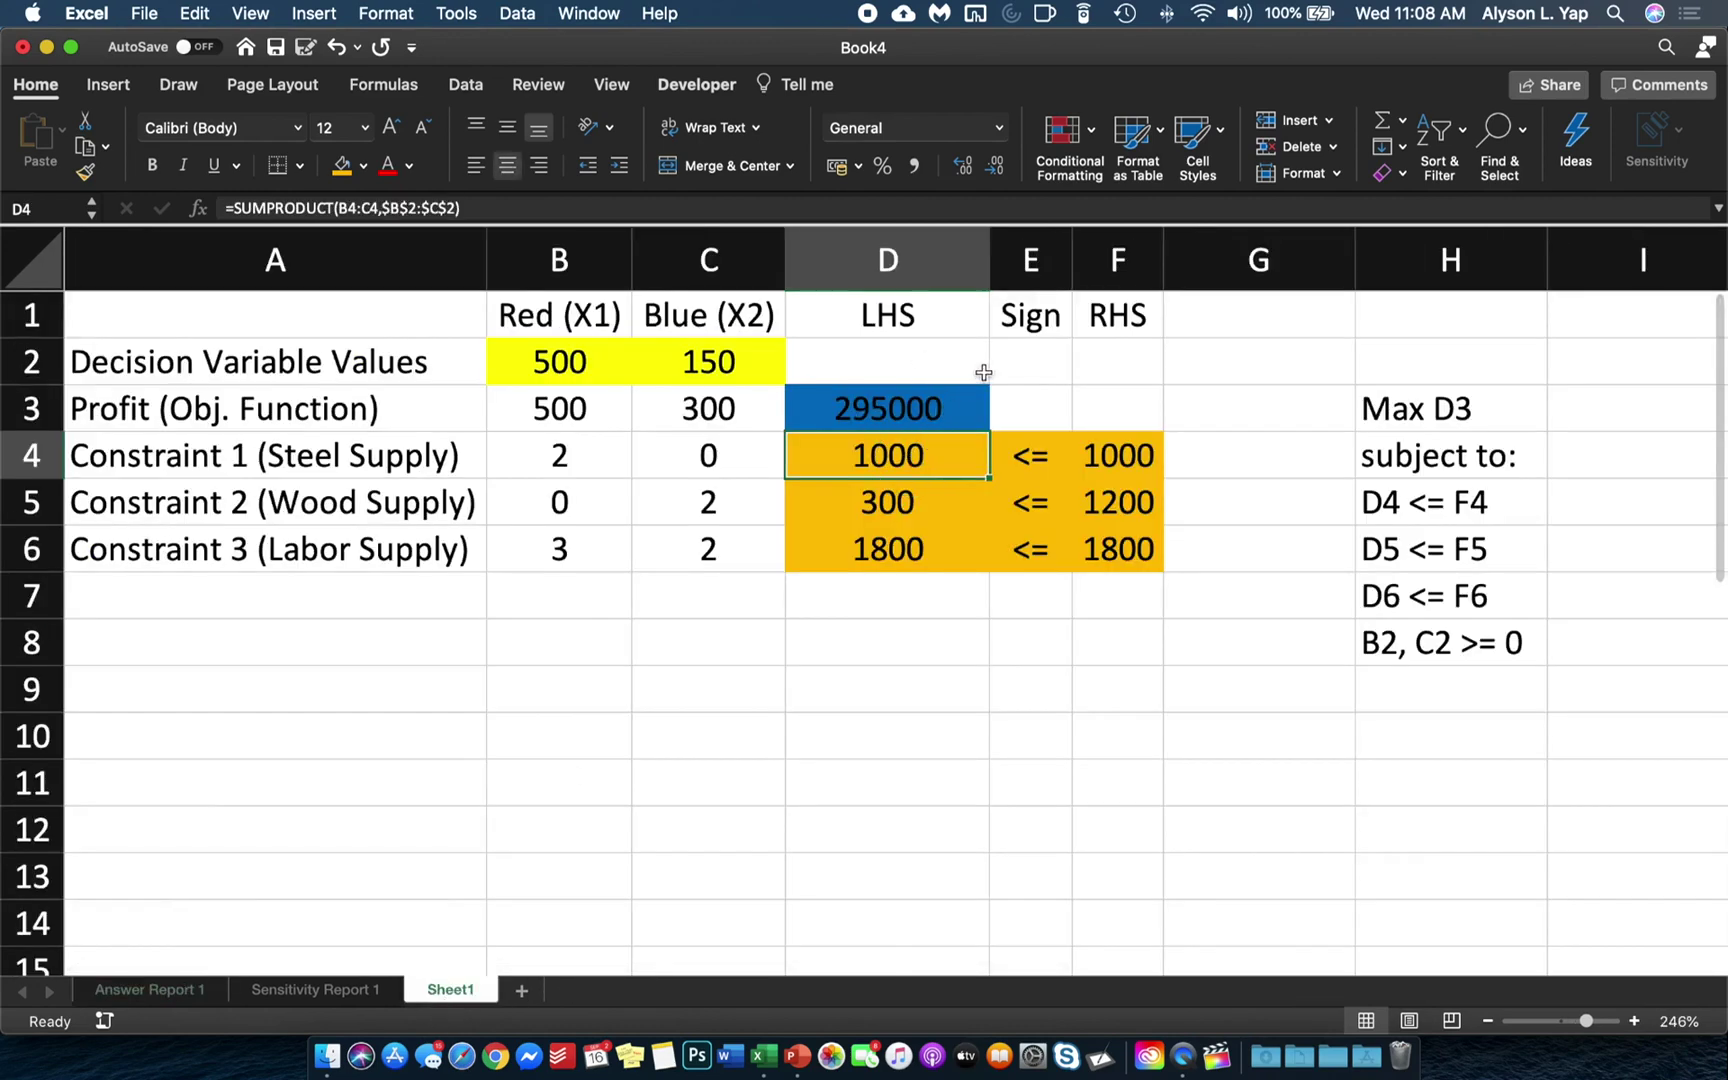
{"action": "left_click", "coordinate": [1136, 460]}
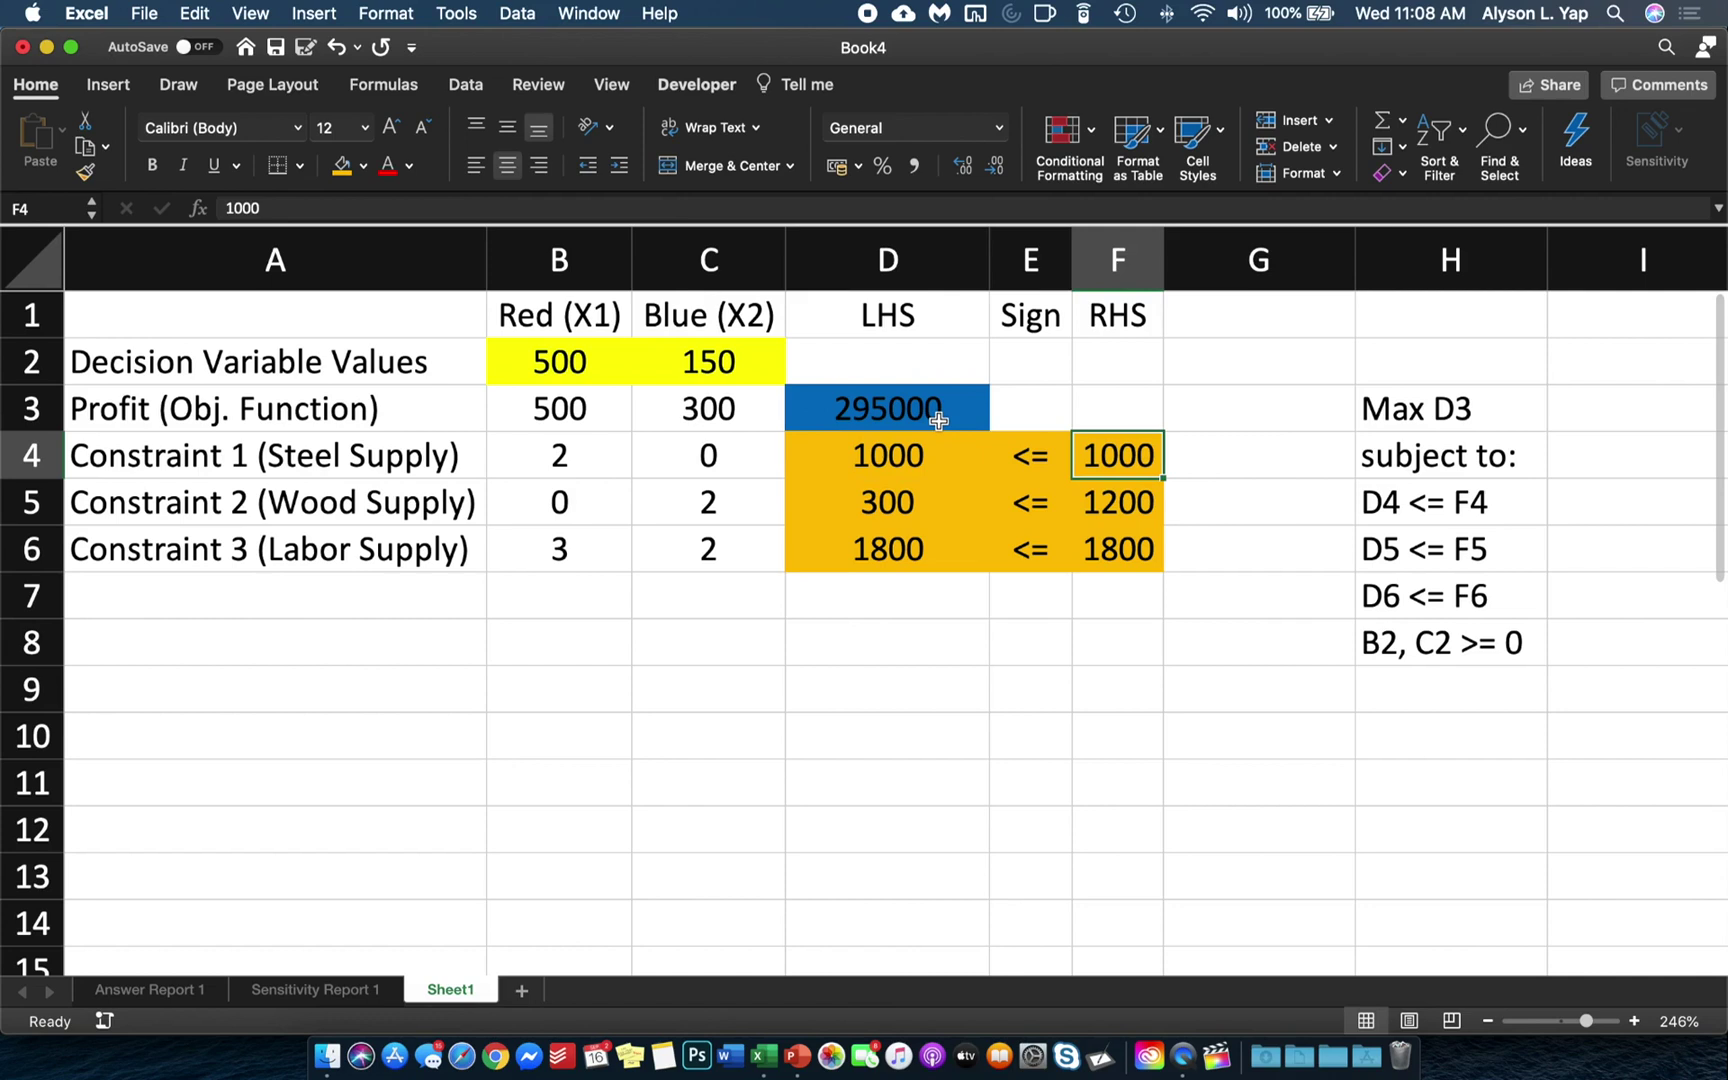
Examine the Steel Supply constraint's status and slack in the Answer Report's Constraints table
{"action": "left_click", "coordinate": [167, 990]}
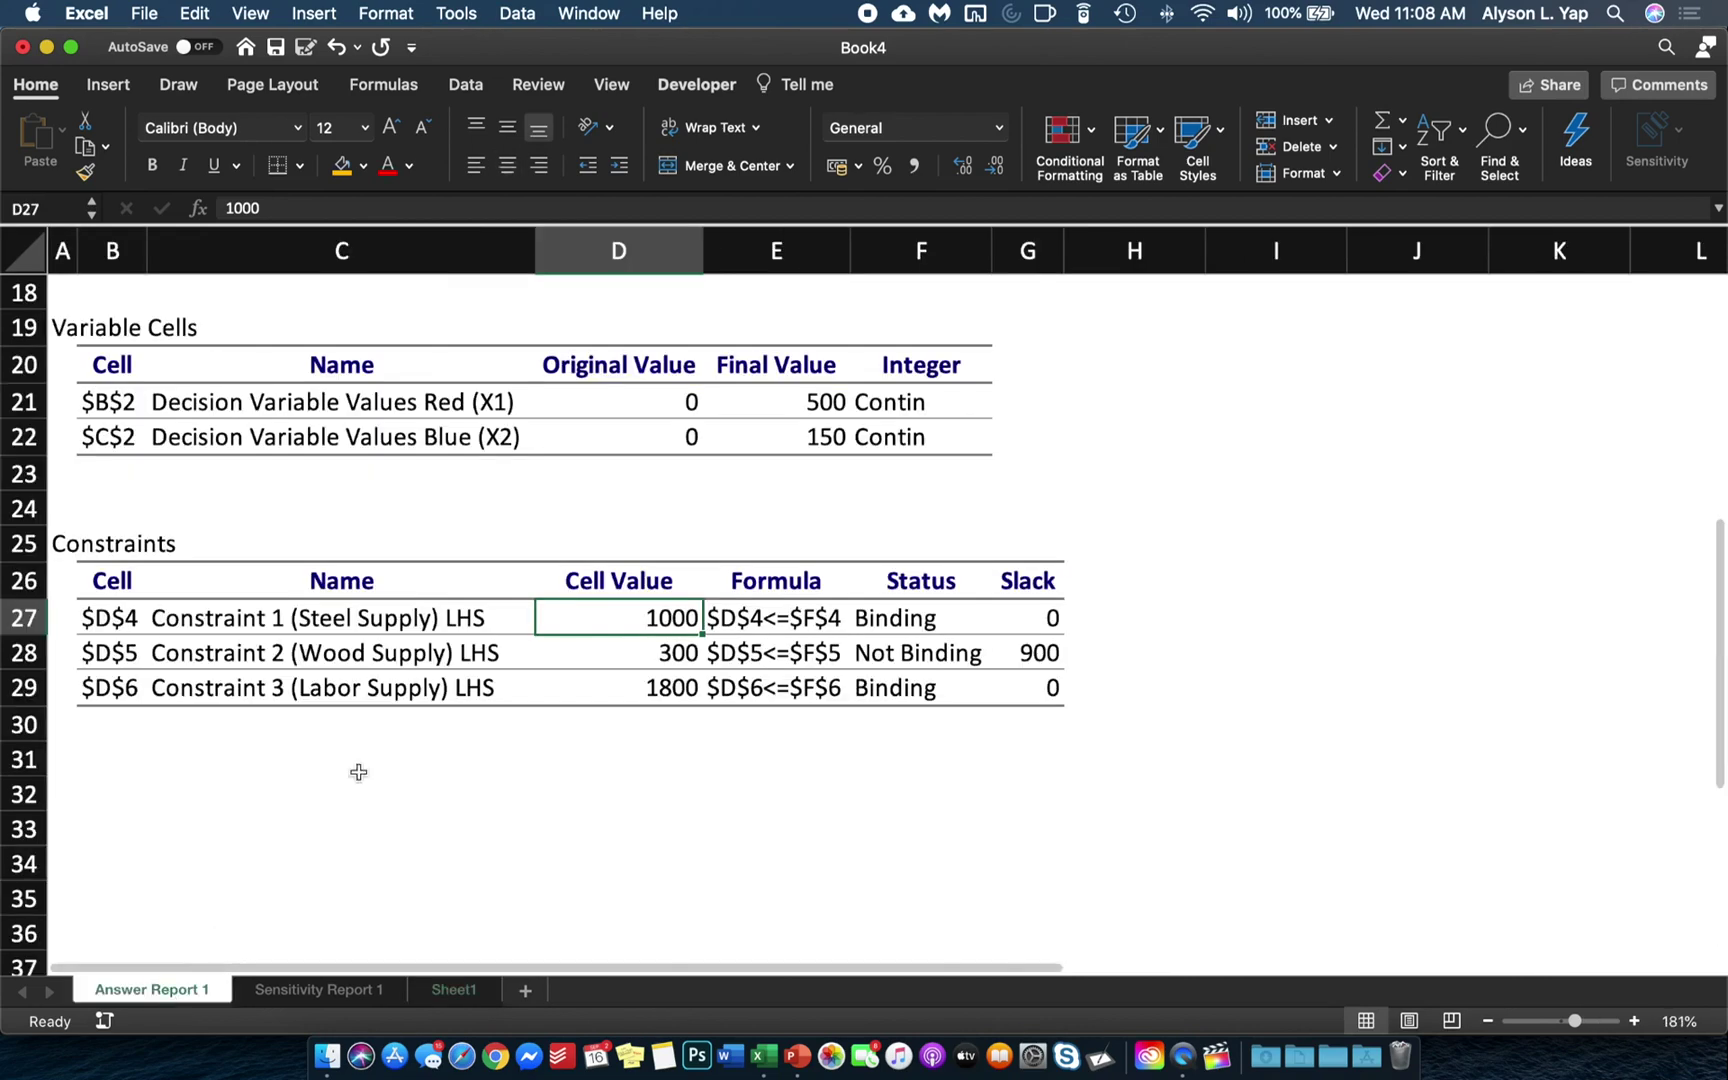
{"action": "left_click", "coordinate": [900, 617]}
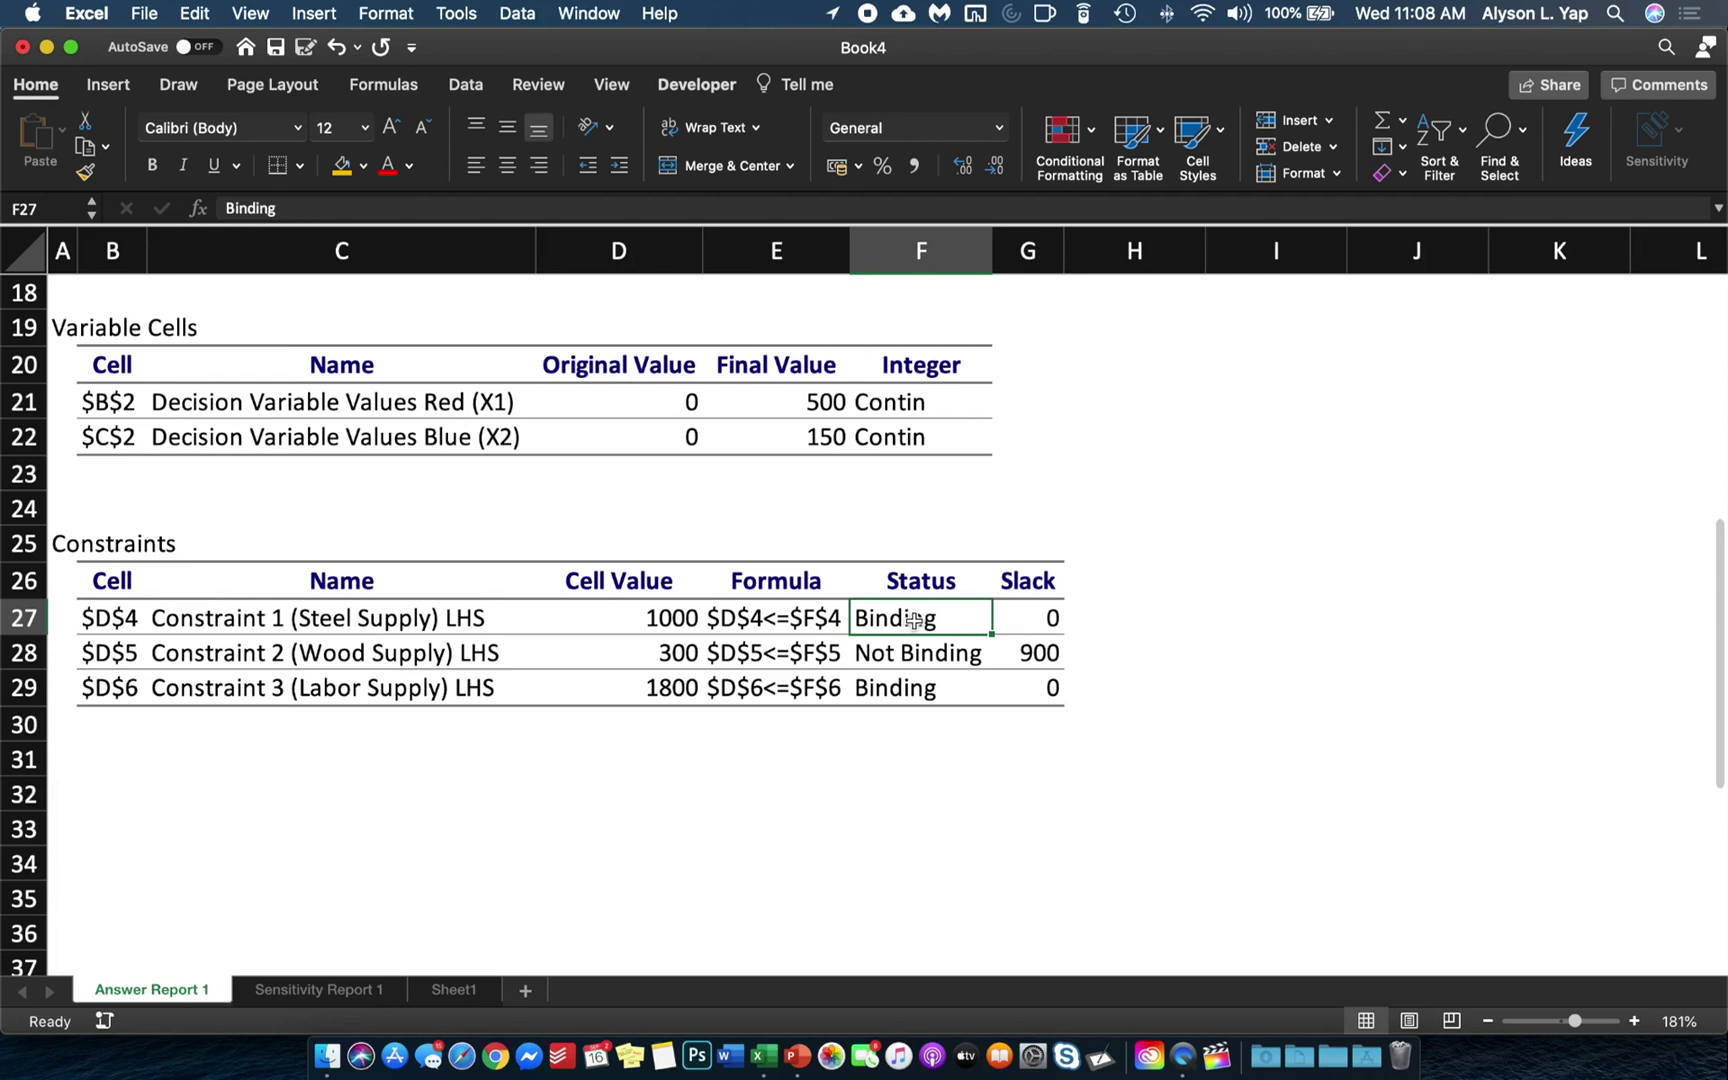
{"action": "left_click", "coordinate": [1050, 620]}
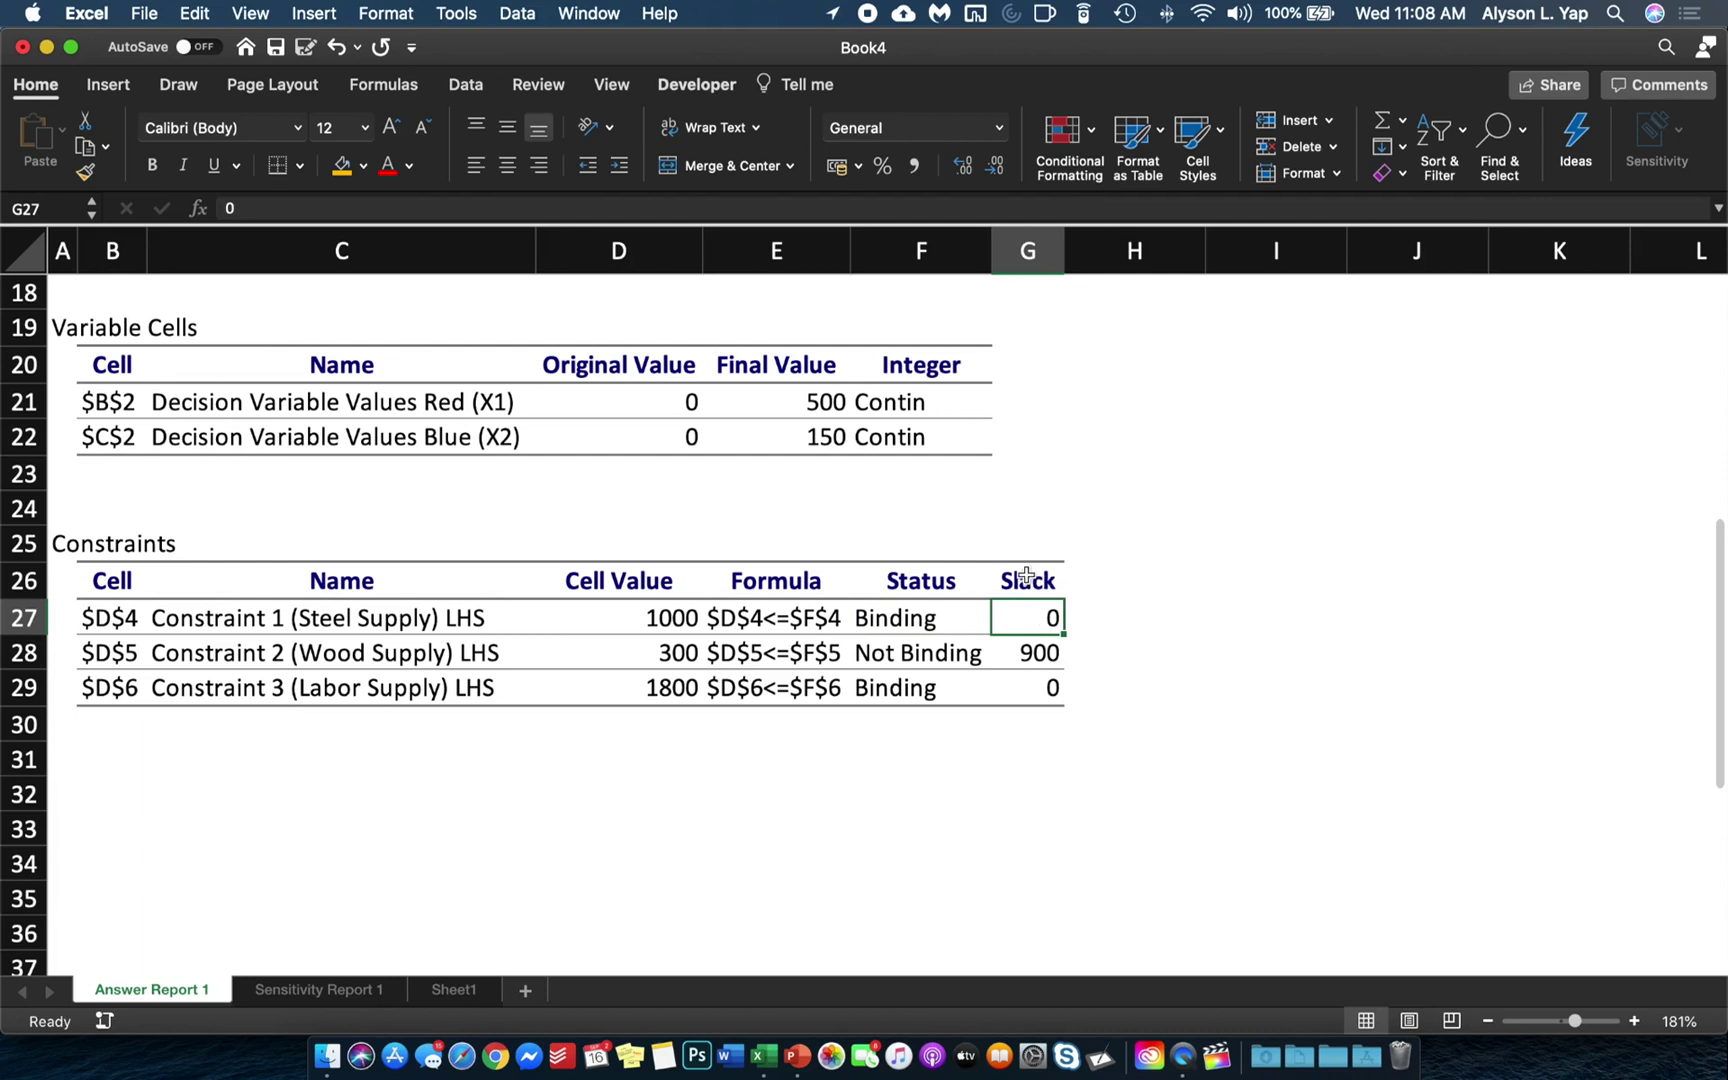
{"action": "left_click", "coordinate": [1032, 580]}
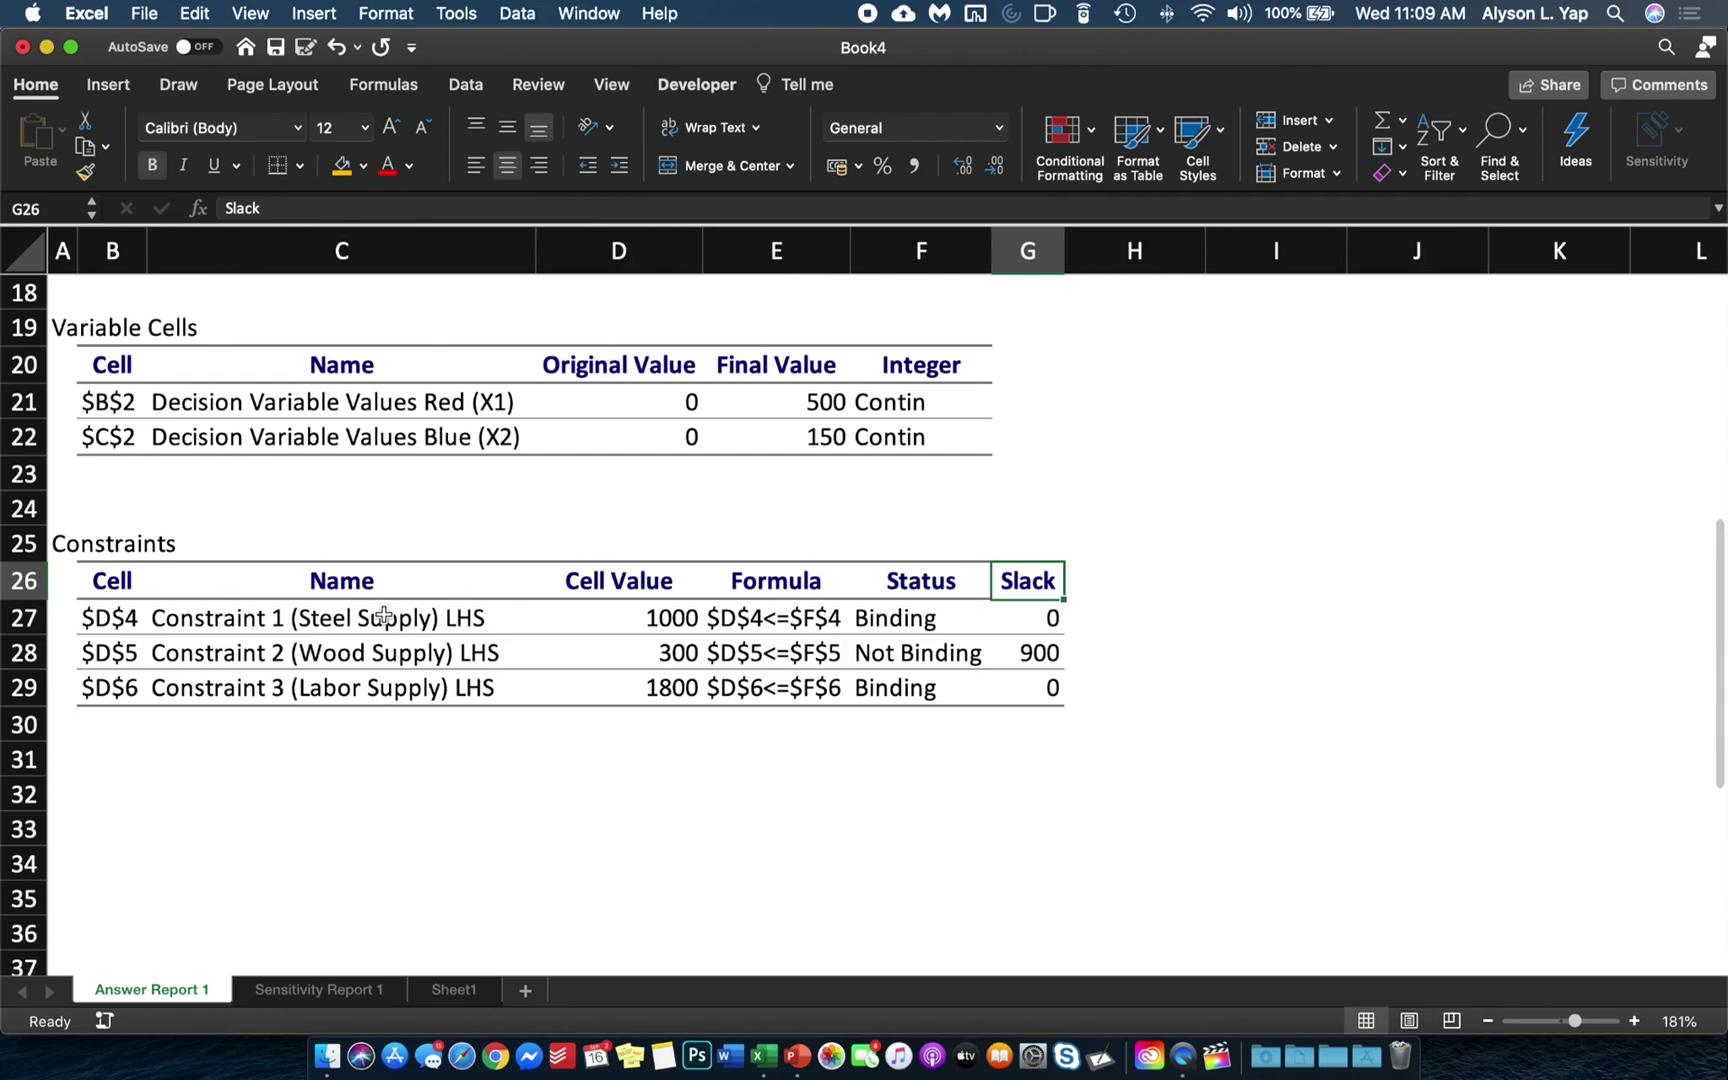
Trace the Answer Report's Labor Supply cell value on Sheet1 from its coefficients and decision variable values, and compare the LHS in D6 with the RHS in F6
{"action": "left_click_drag", "start_coordinate": [220, 688], "coordinate": [1040, 690]}
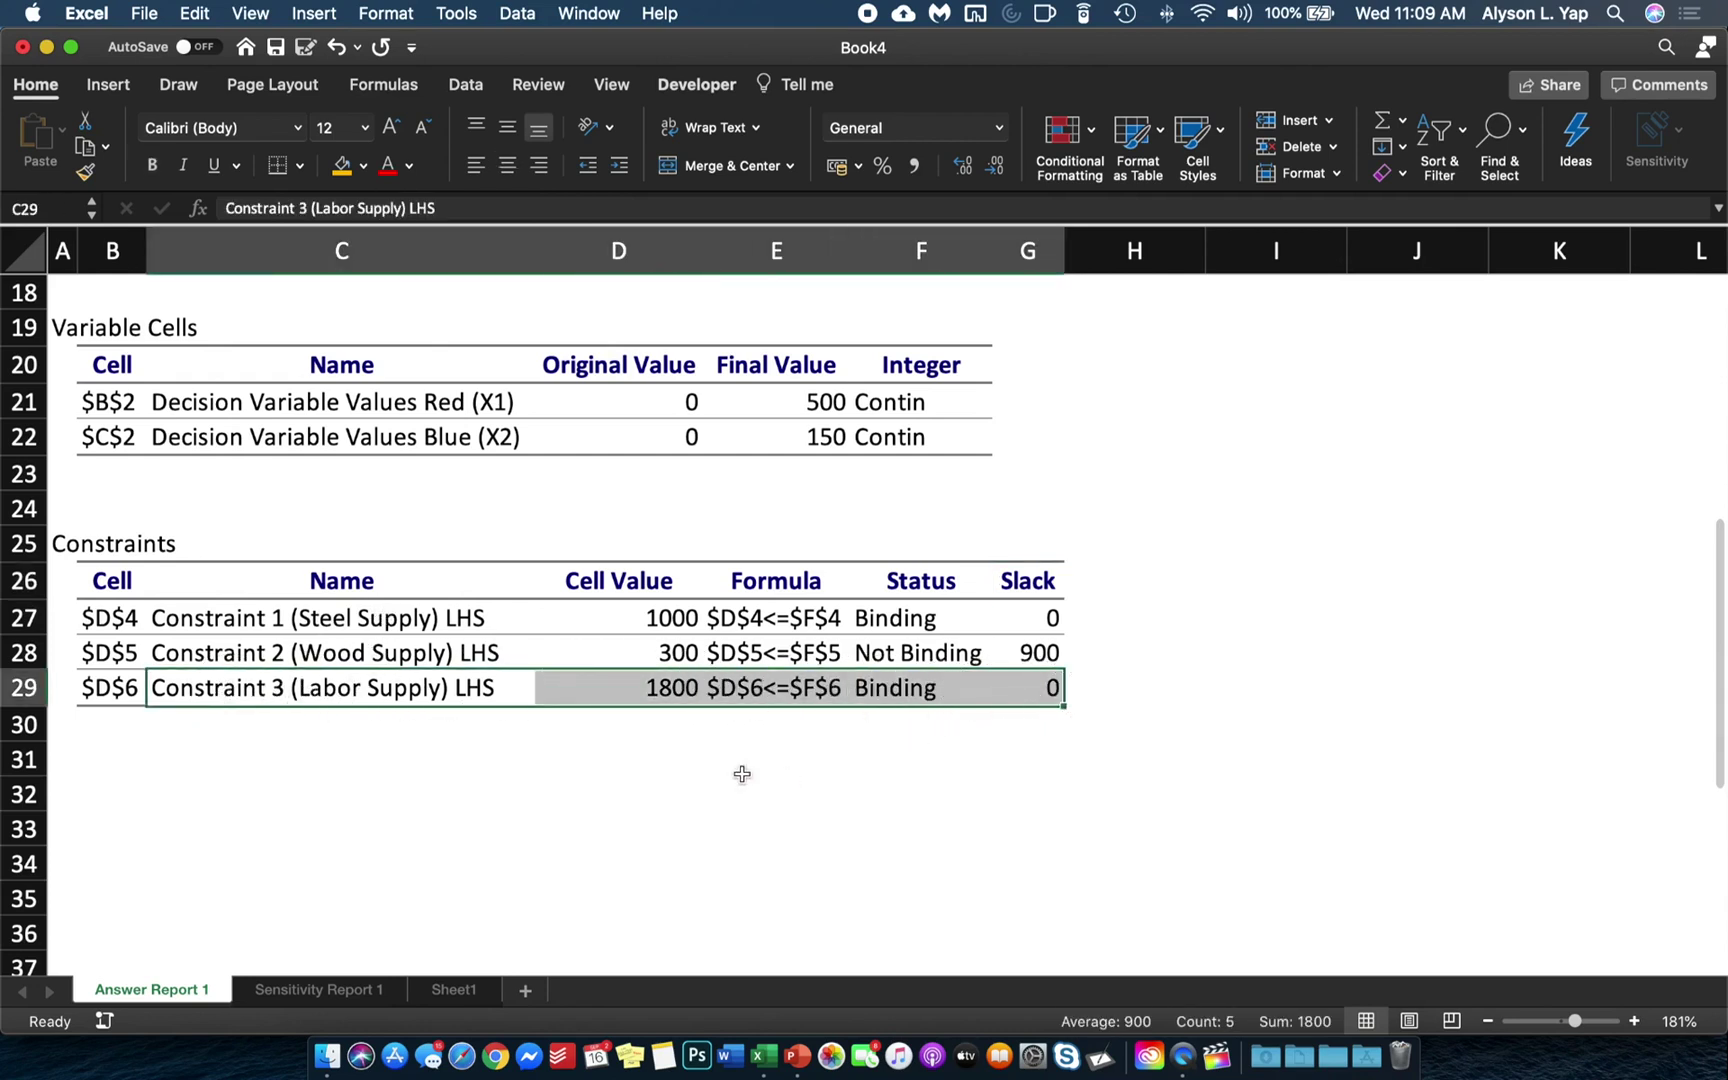
{"action": "left_click", "coordinate": [660, 692]}
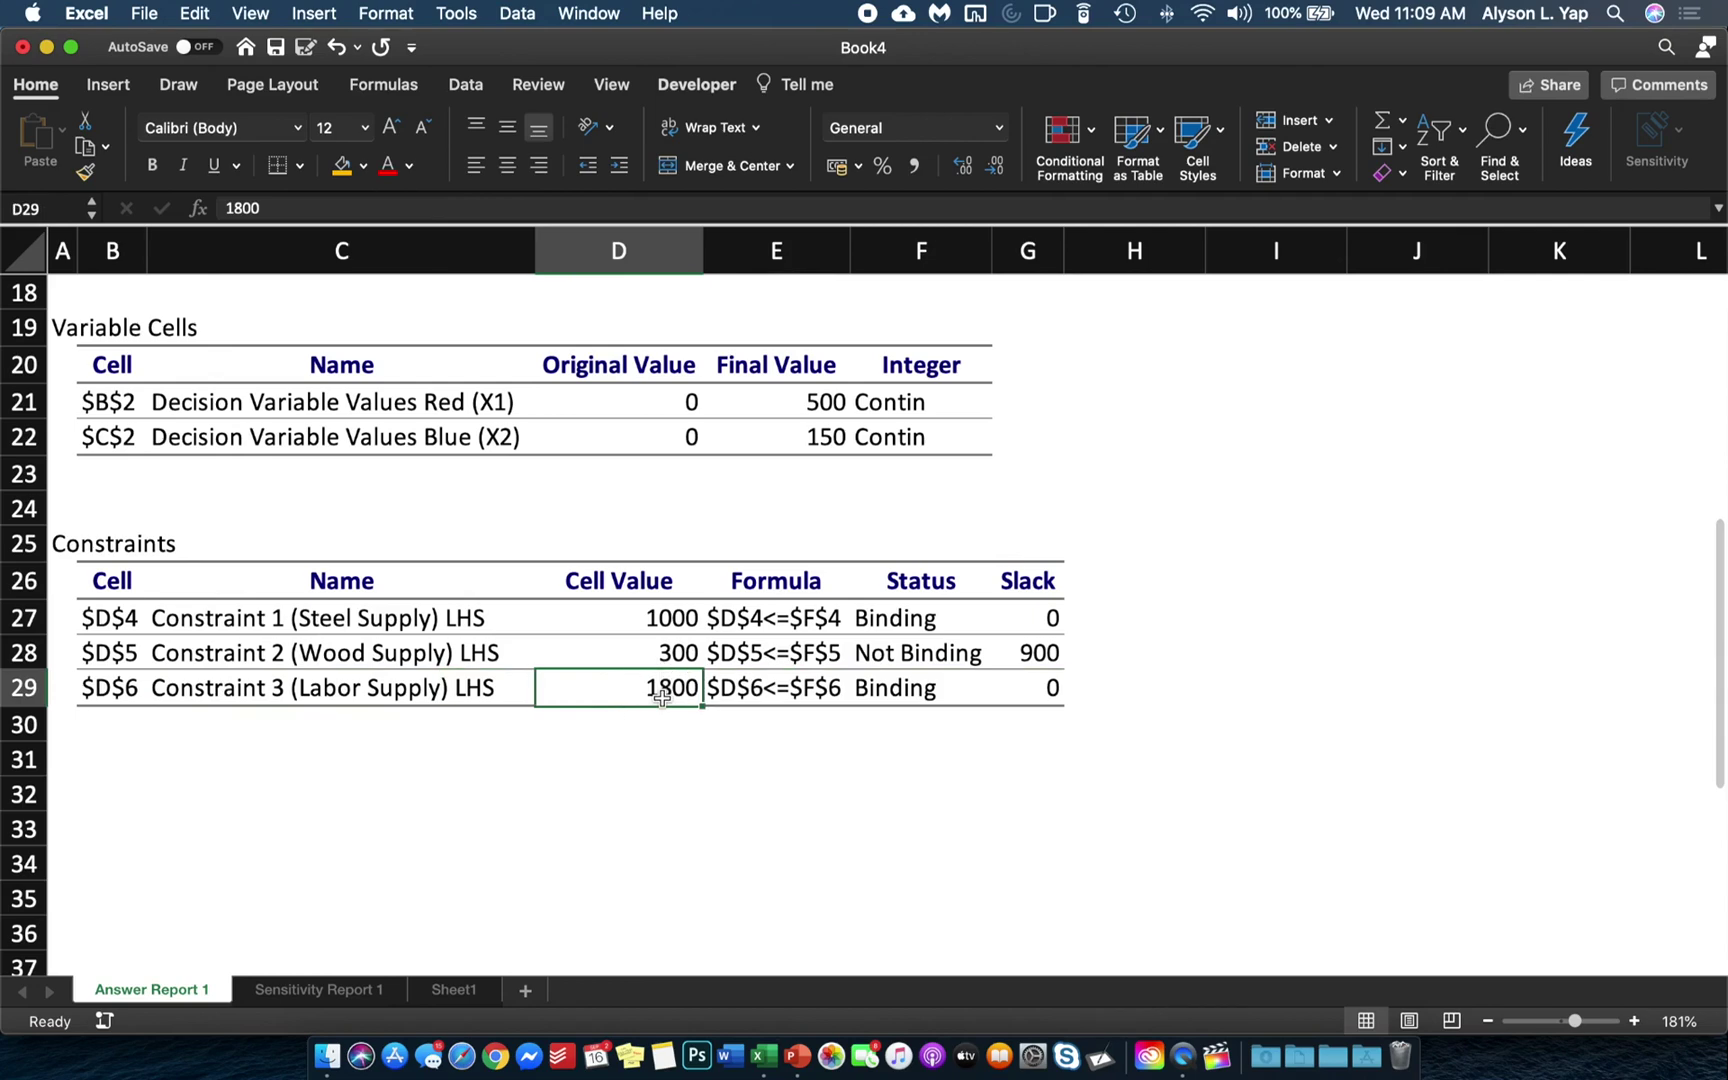
{"action": "left_click", "coordinate": [450, 990]}
{"action": "left_click", "coordinate": [578, 552]}
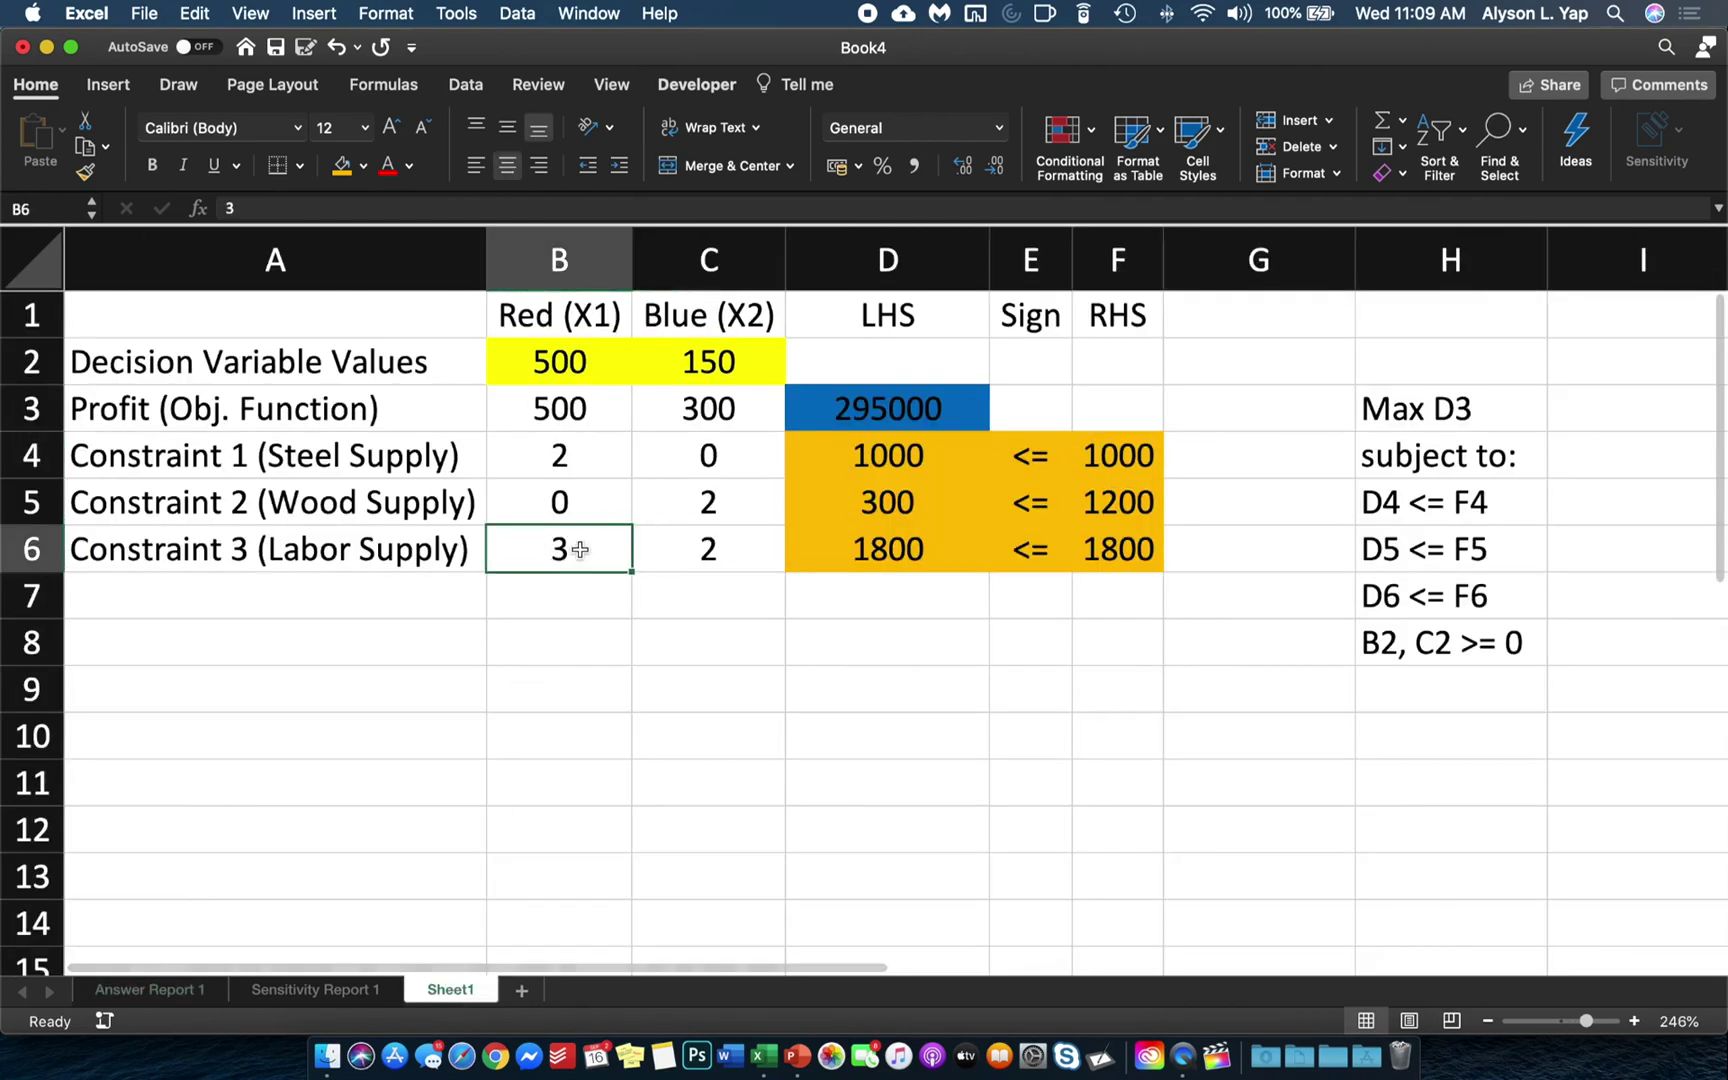
{"action": "left_click", "coordinate": [590, 368]}
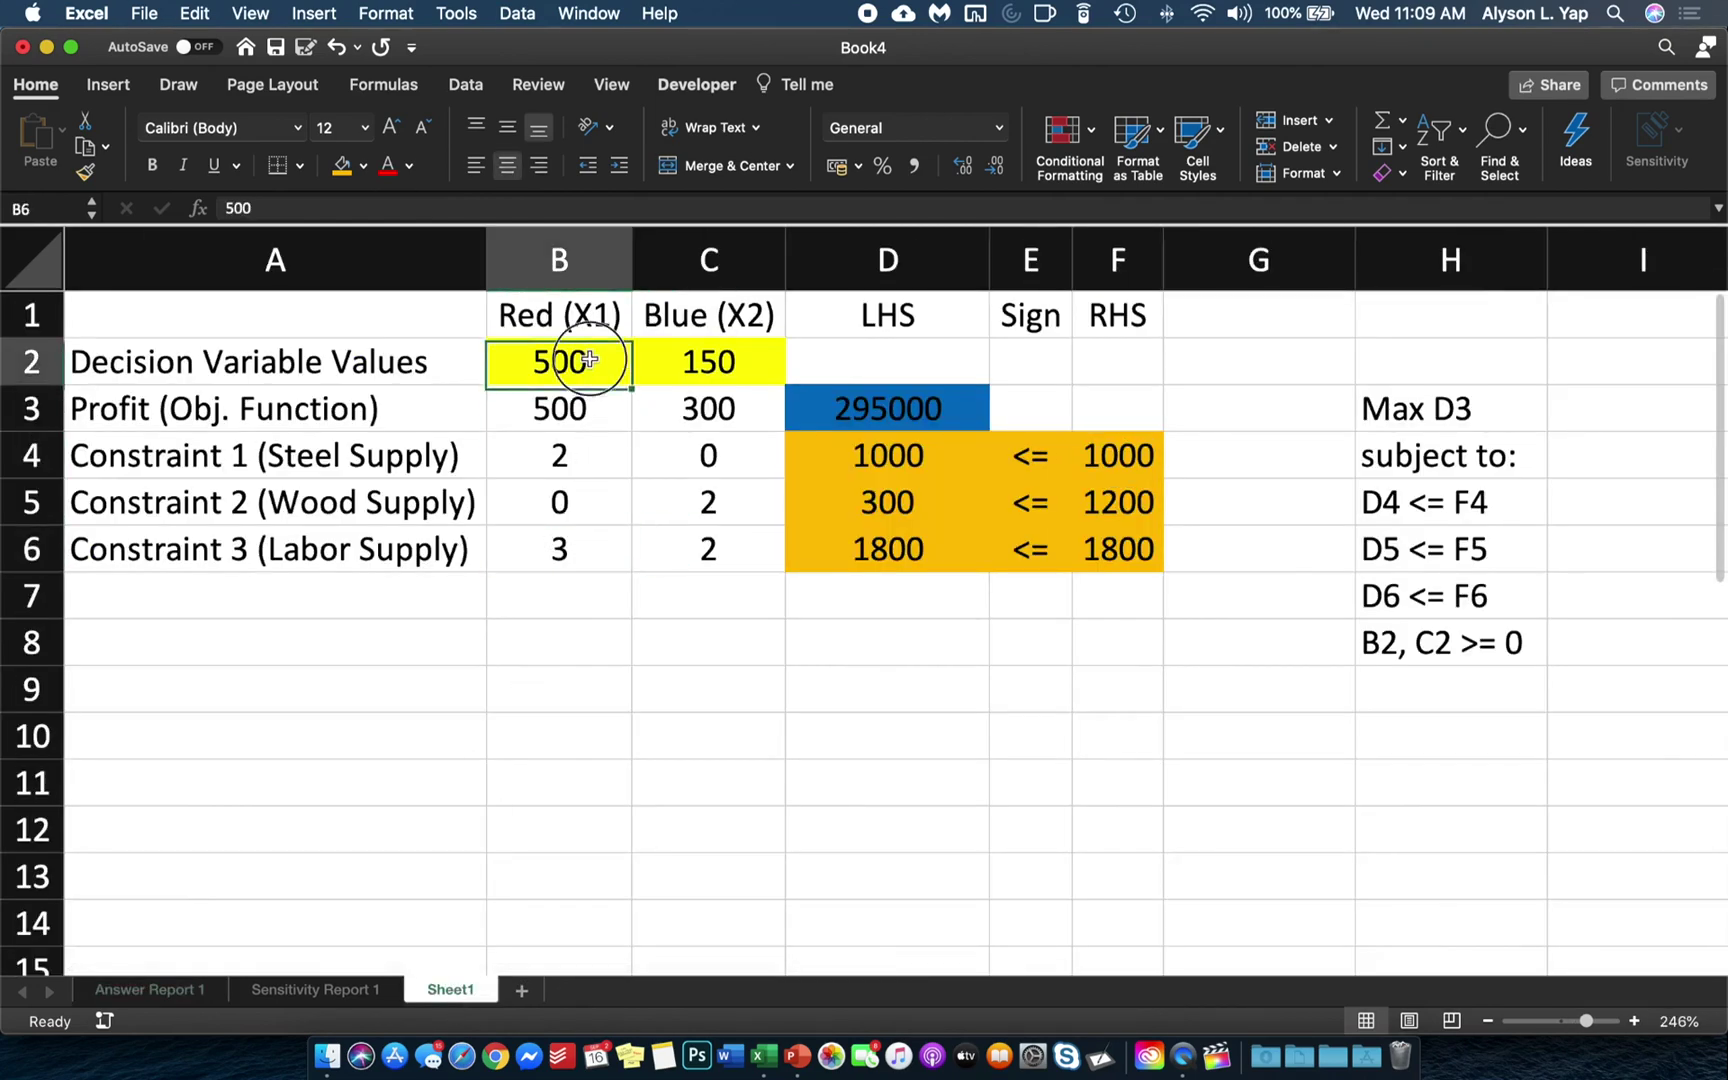
{"action": "left_click", "coordinate": [717, 562]}
{"action": "left_click", "coordinate": [716, 368]}
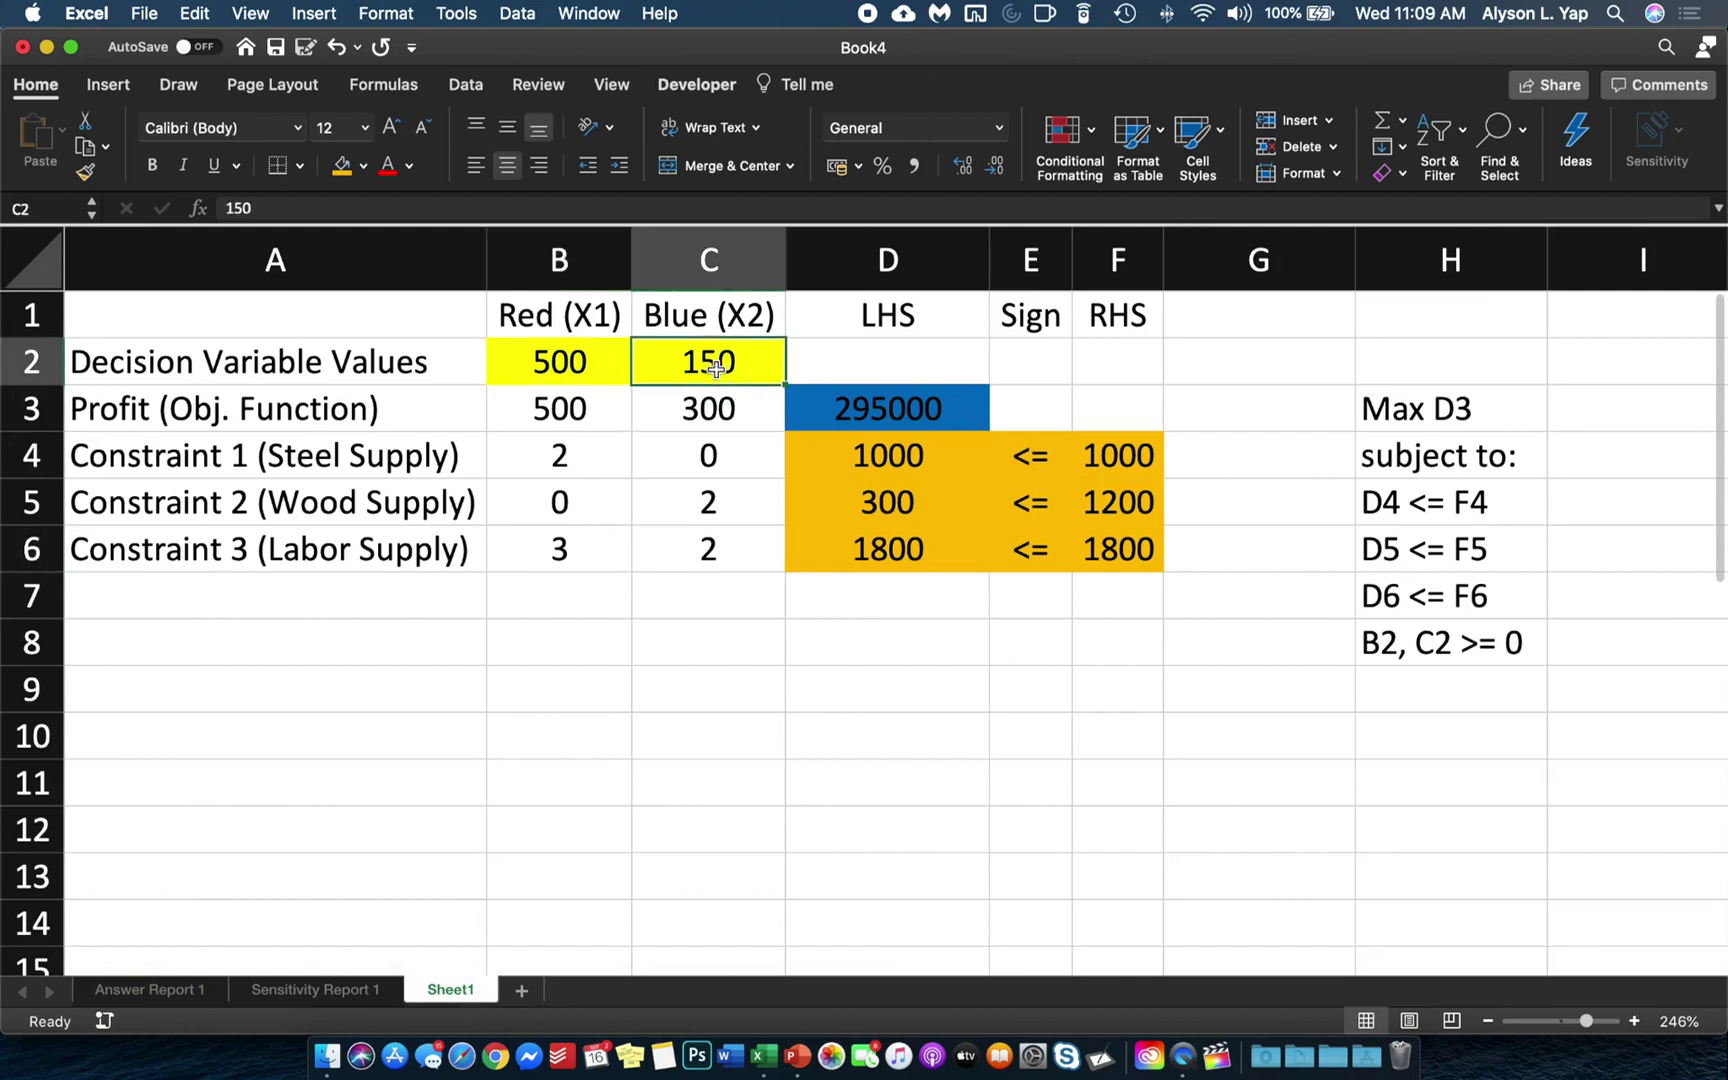
{"action": "left_click", "coordinate": [886, 557]}
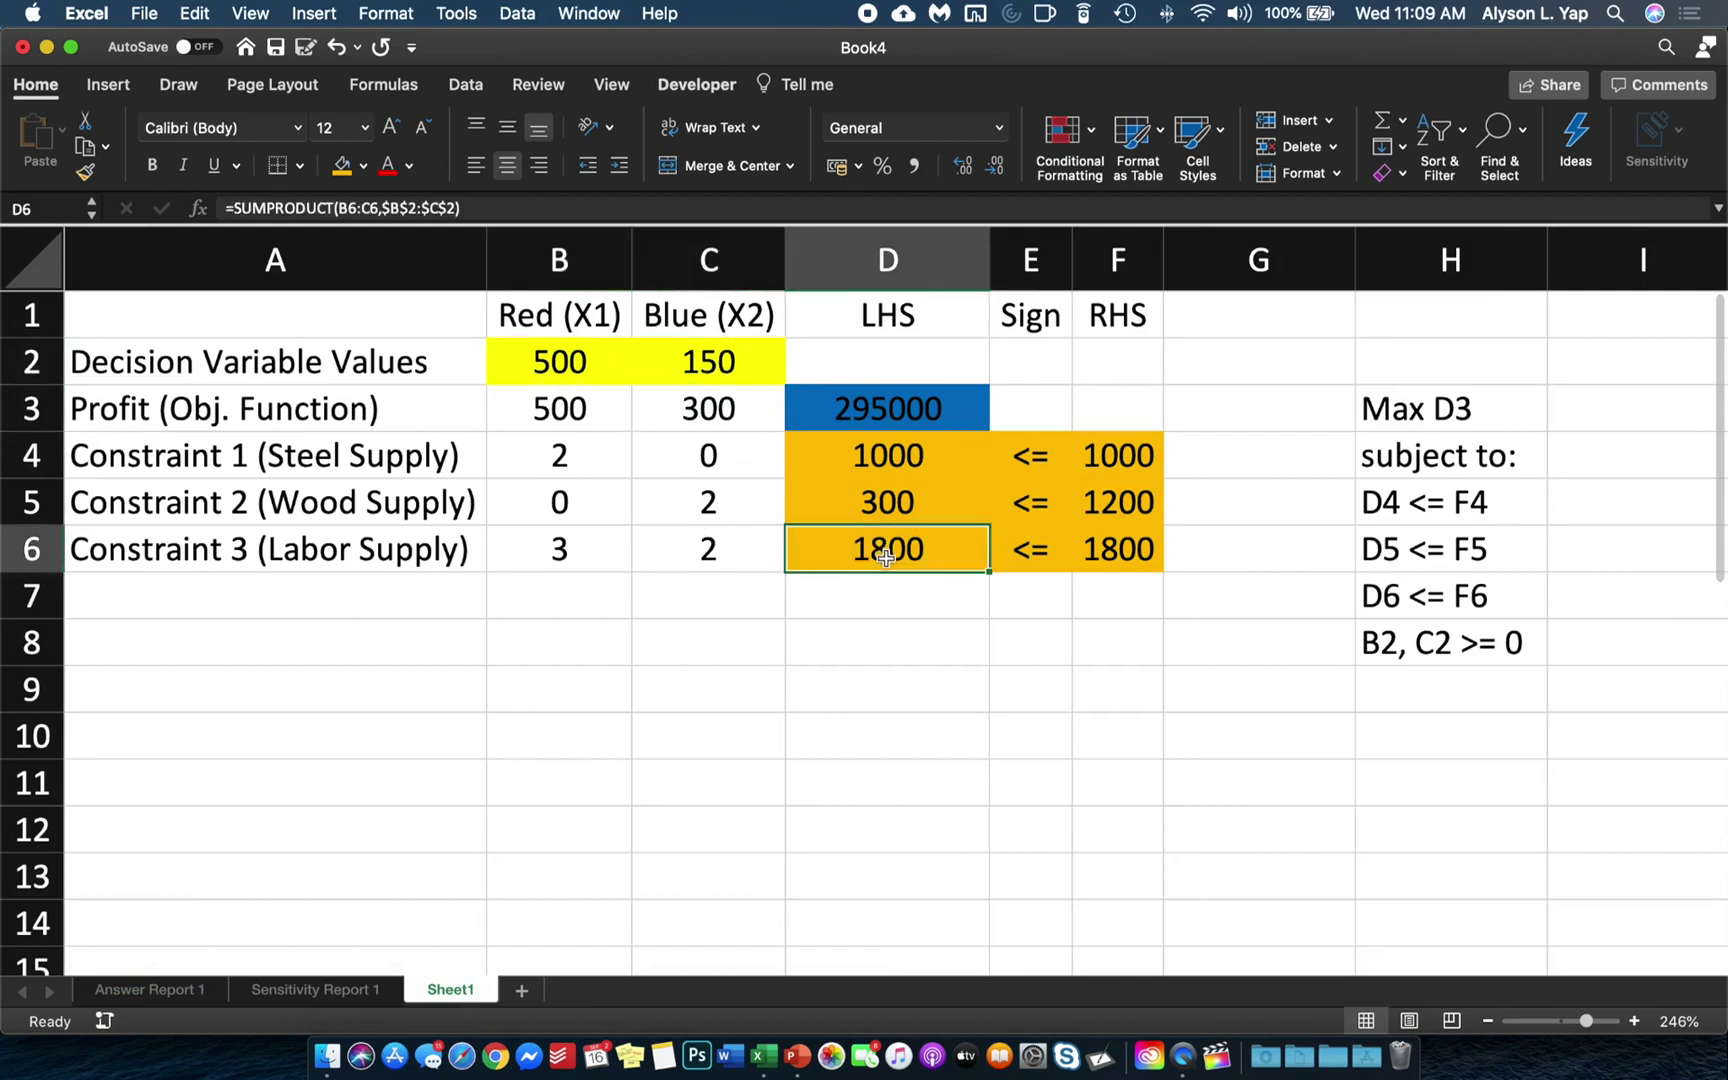
{"action": "left_click", "coordinate": [1117, 553]}
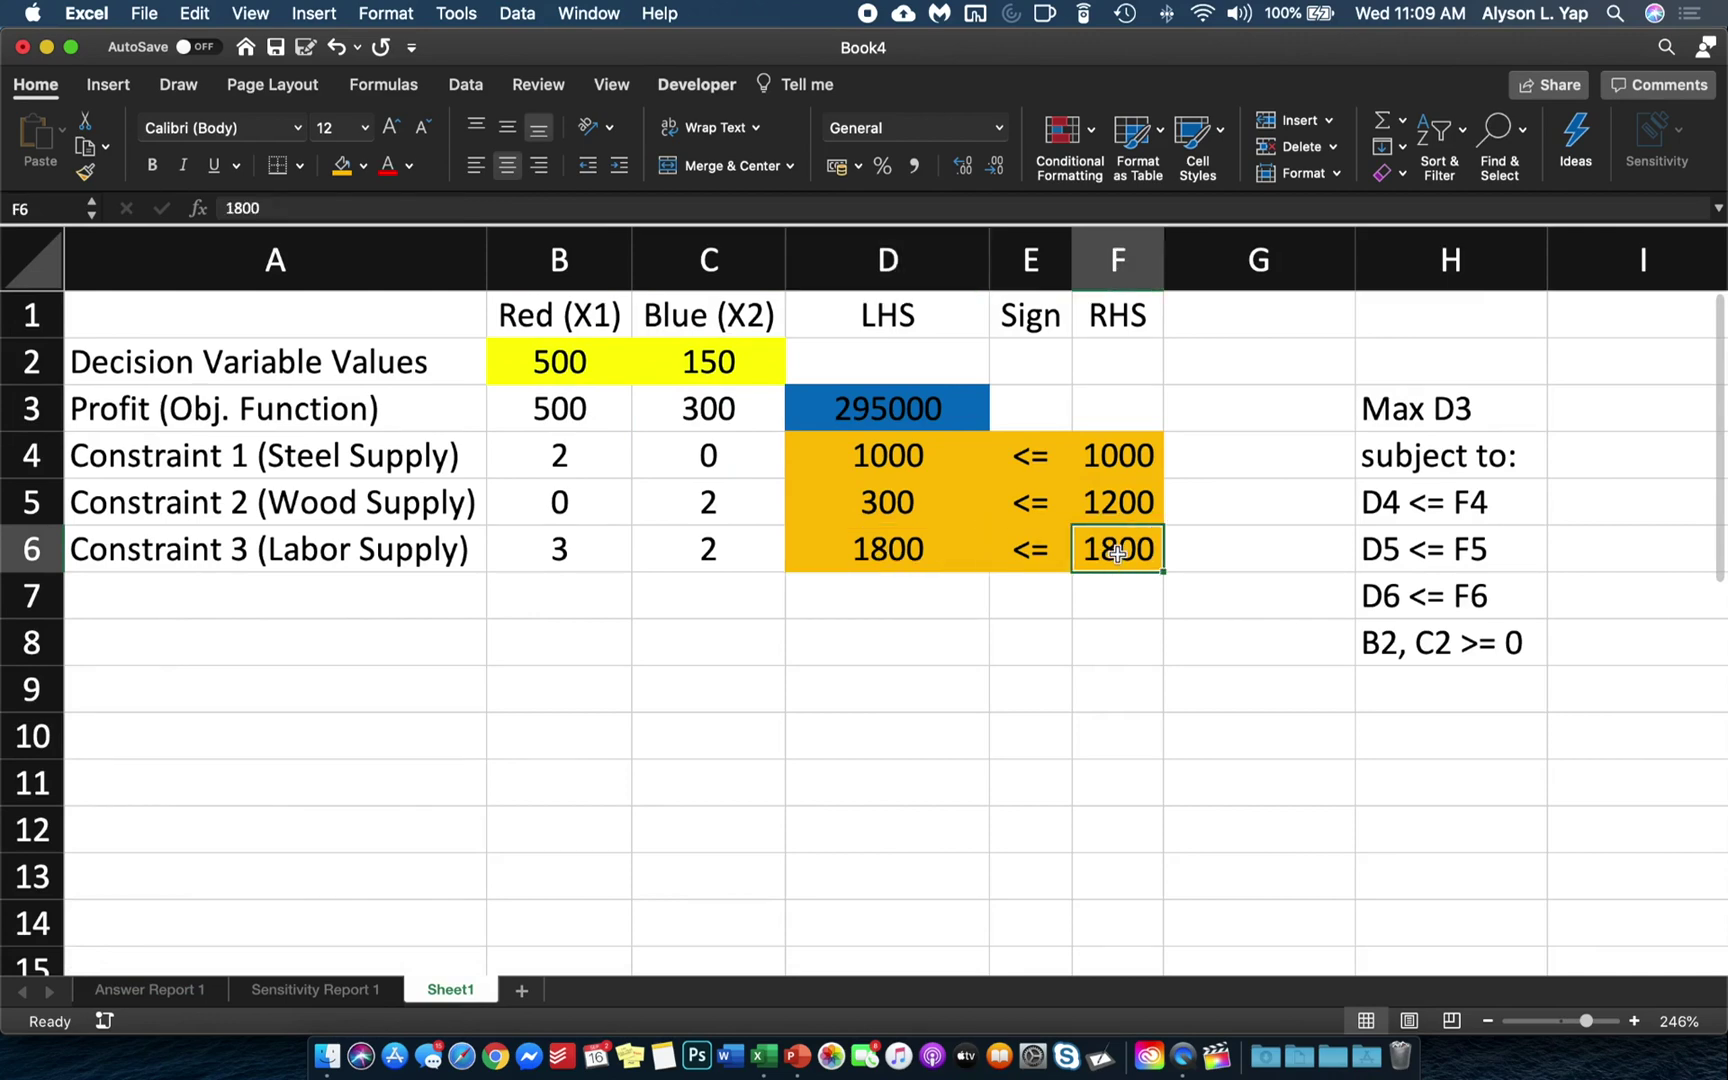
Examine the Labor Supply constraint's slack and status in the Answer Report
{"action": "left_click", "coordinate": [180, 989]}
{"action": "left_click", "coordinate": [1044, 688]}
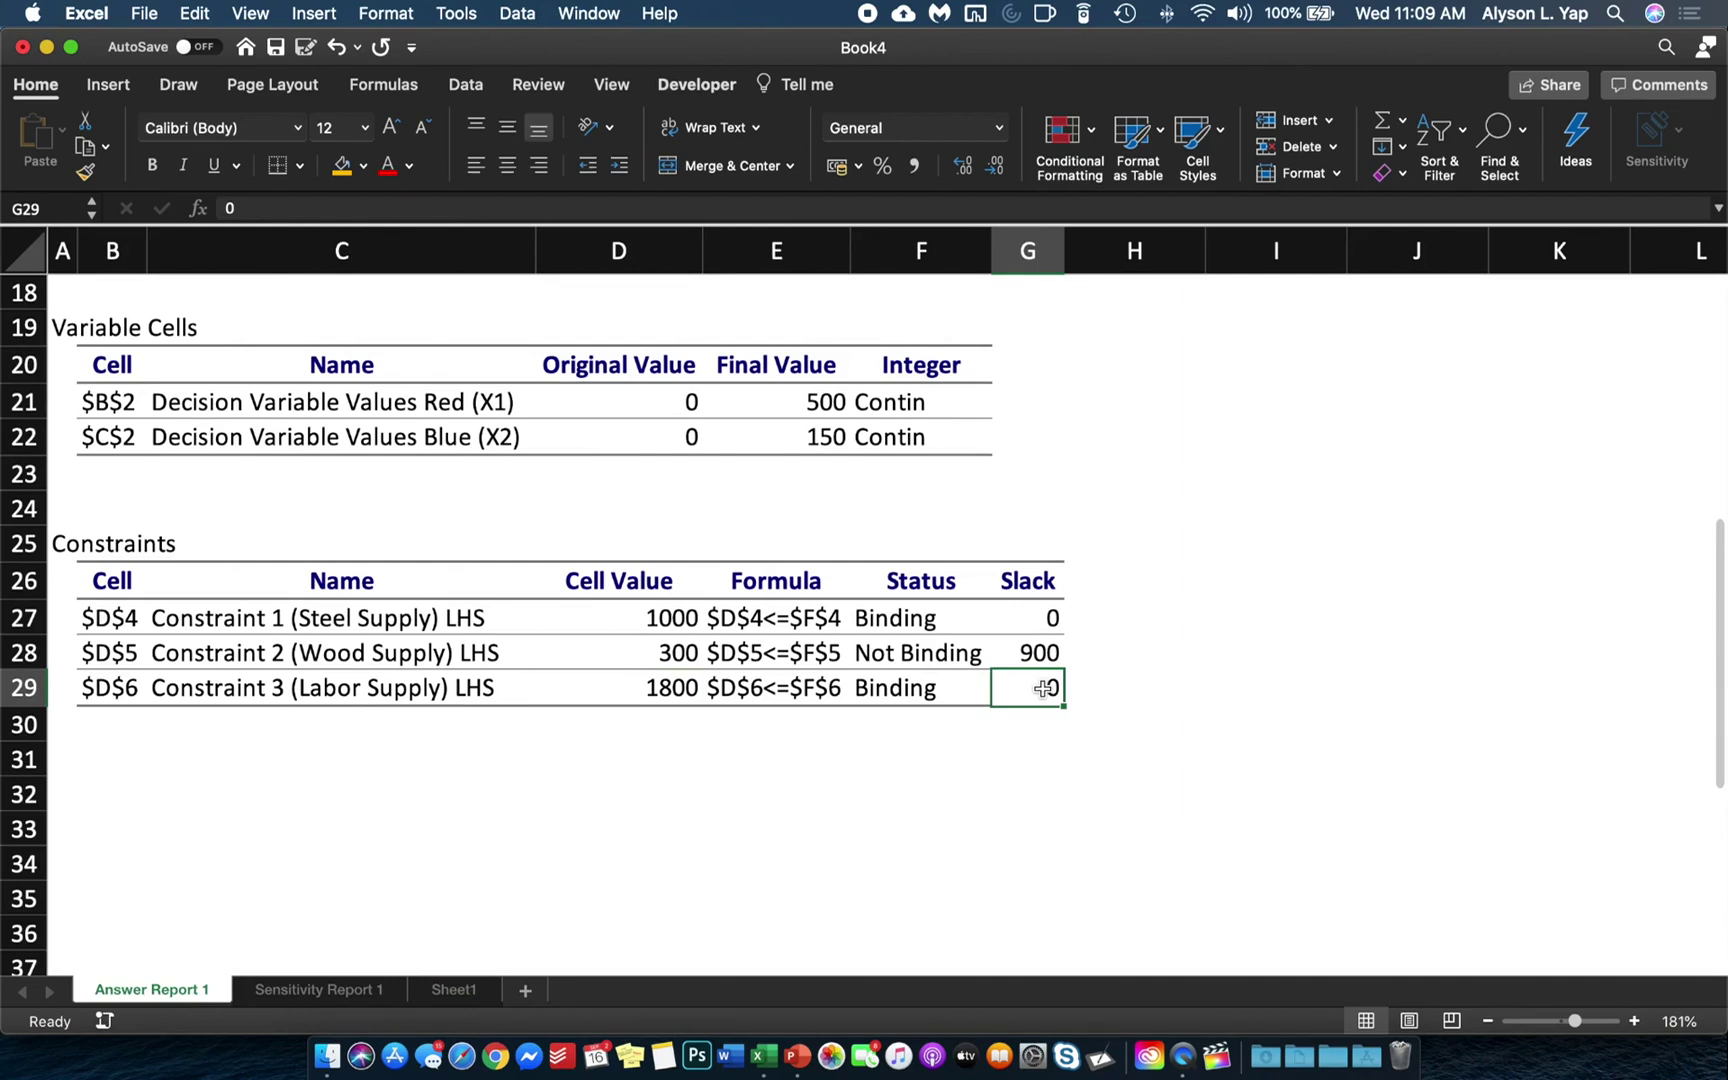
{"action": "left_click", "coordinate": [909, 686]}
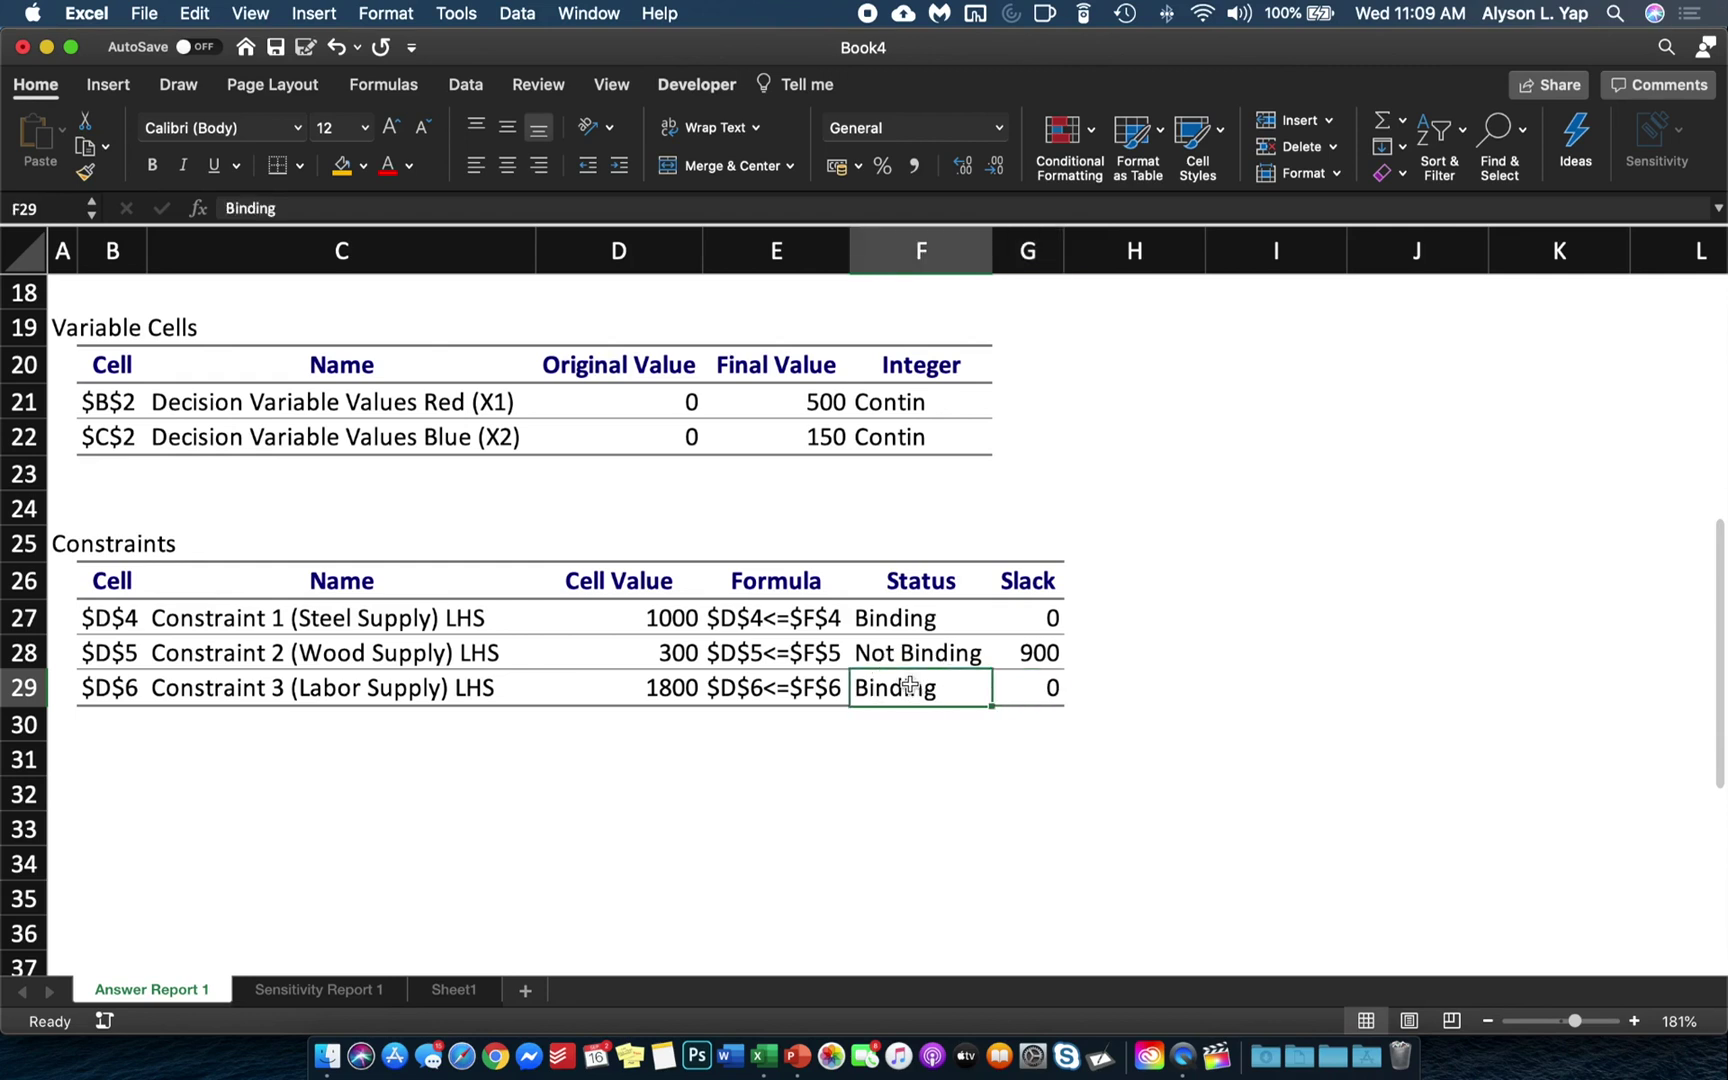
Locate the Wood Supply constraint in the Answer Report and trace its LHS in D5 on Sheet1 from its coefficients and the decision variable values
{"action": "left_click", "coordinate": [305, 648]}
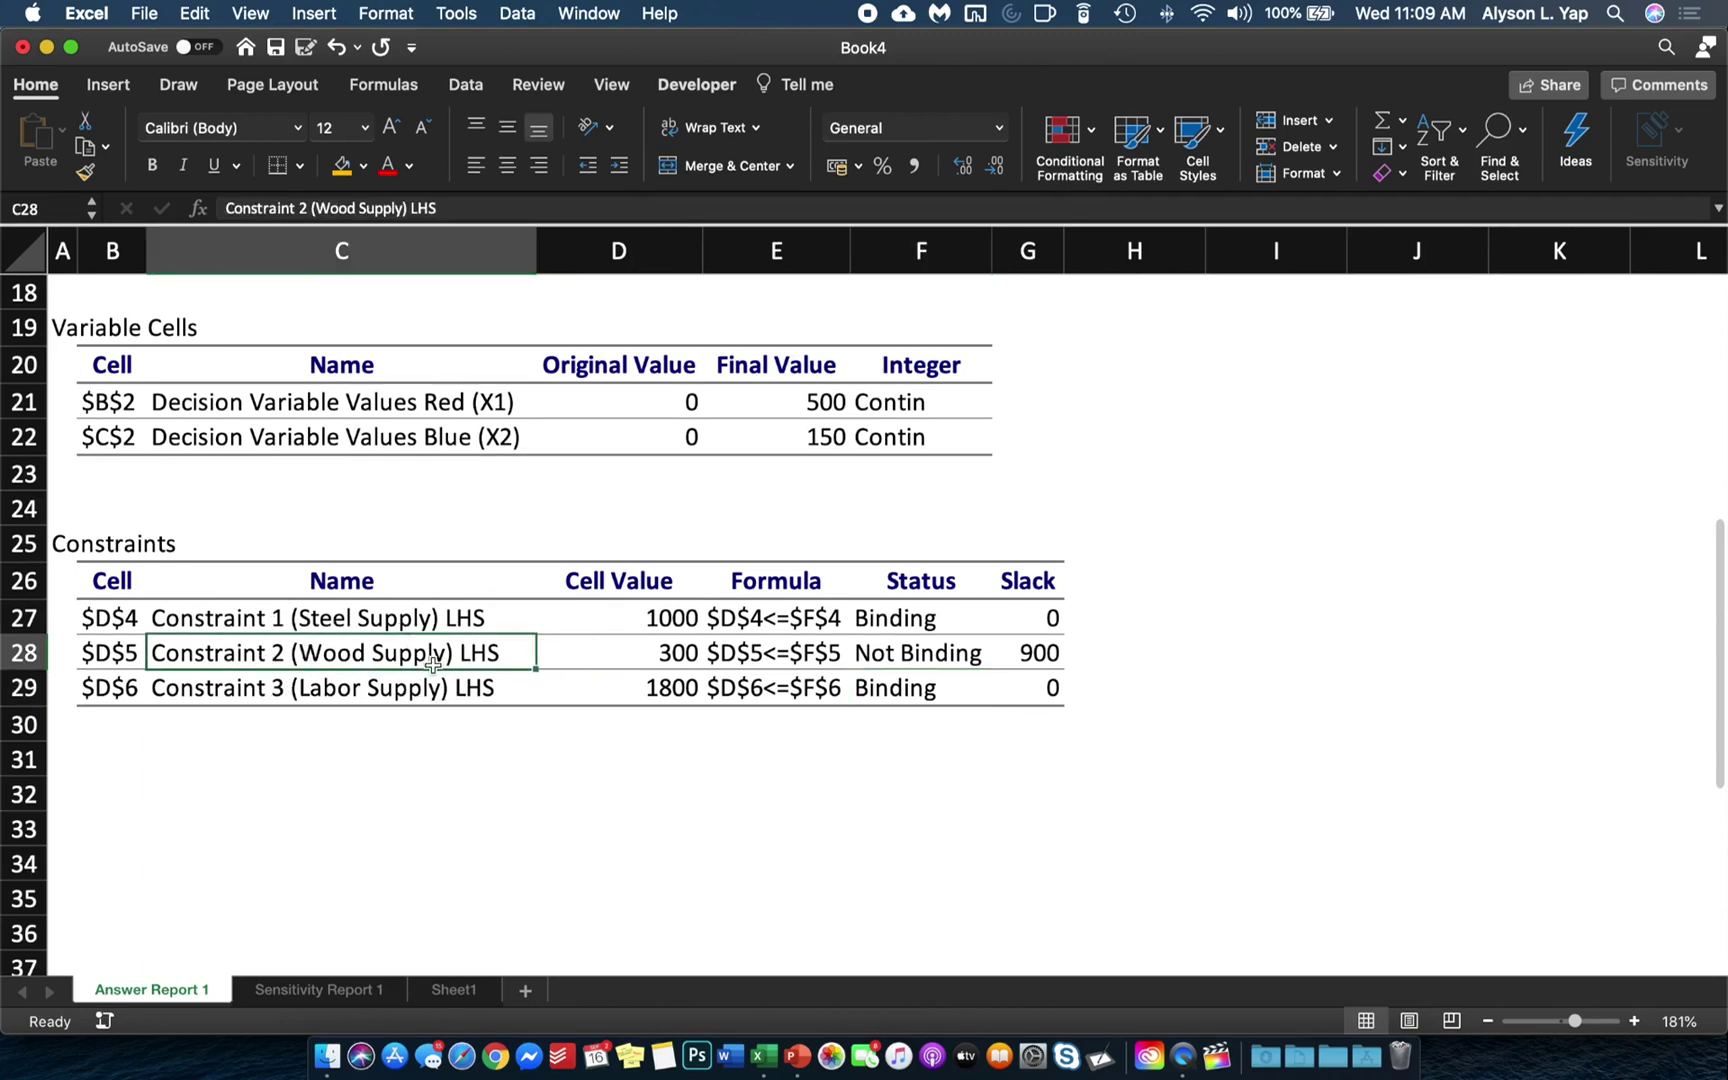
{"action": "left_click", "coordinate": [450, 992]}
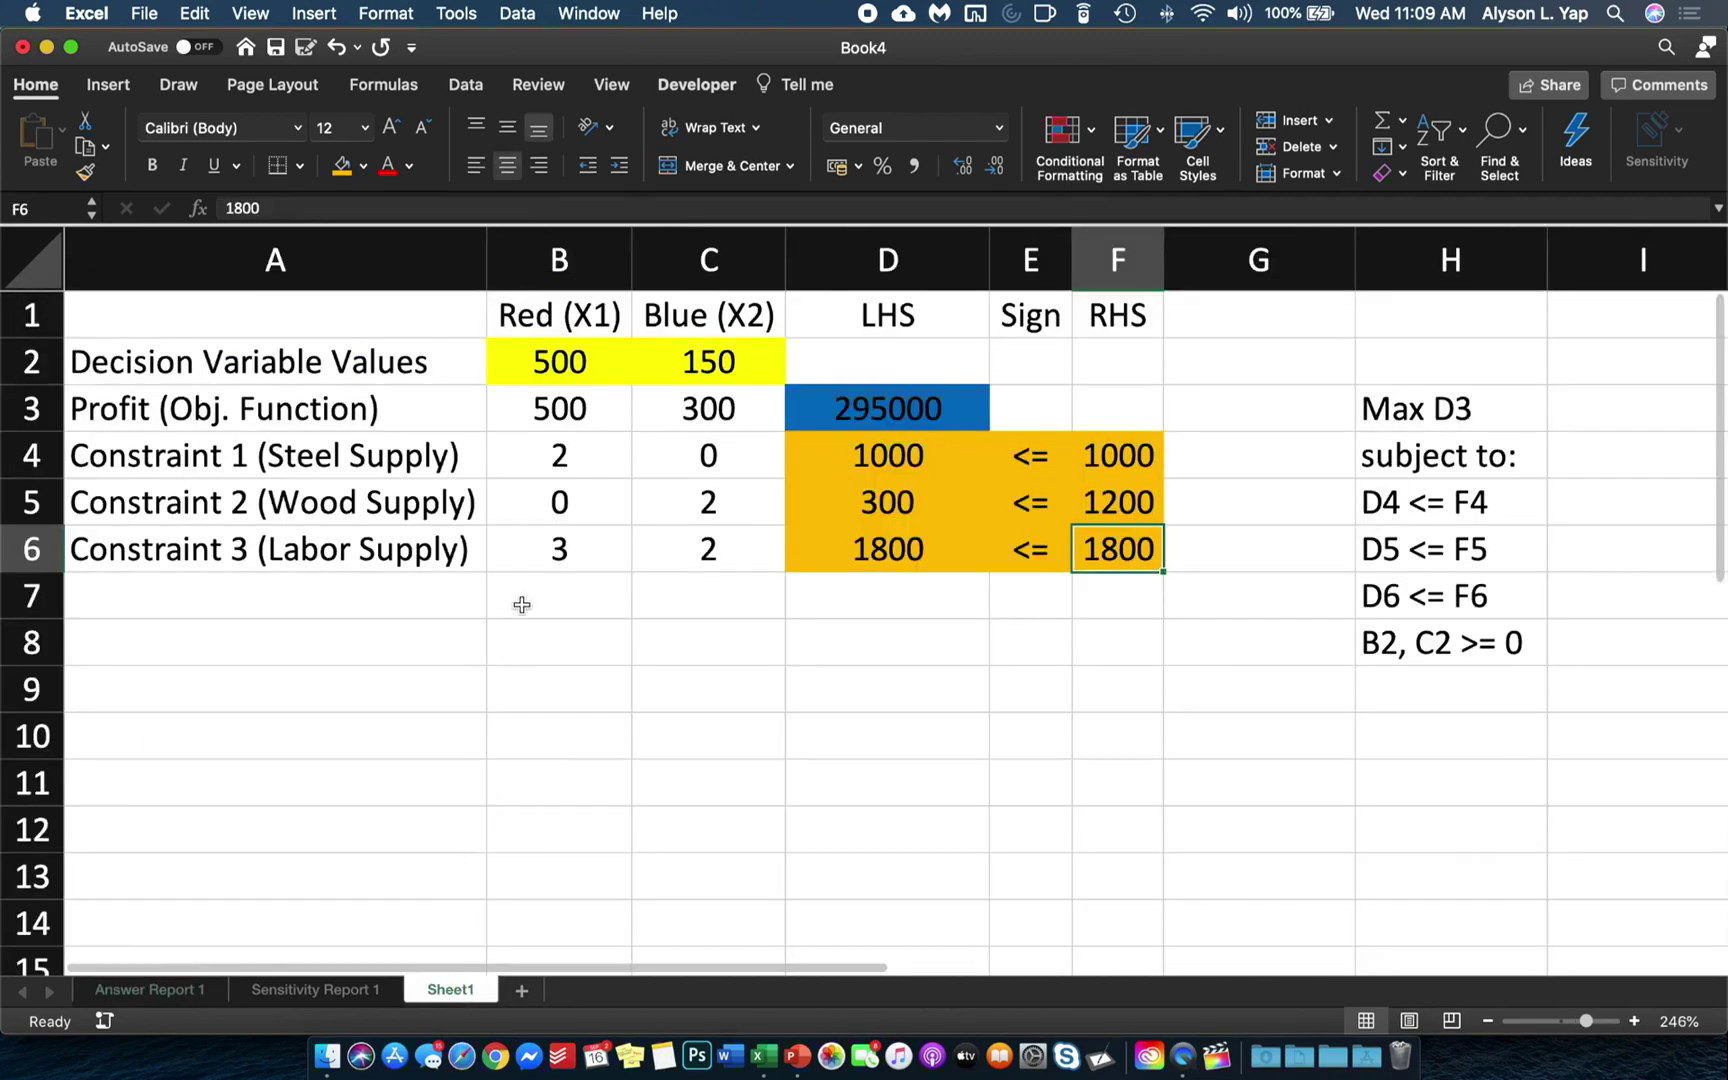
{"action": "left_click", "coordinate": [600, 510]}
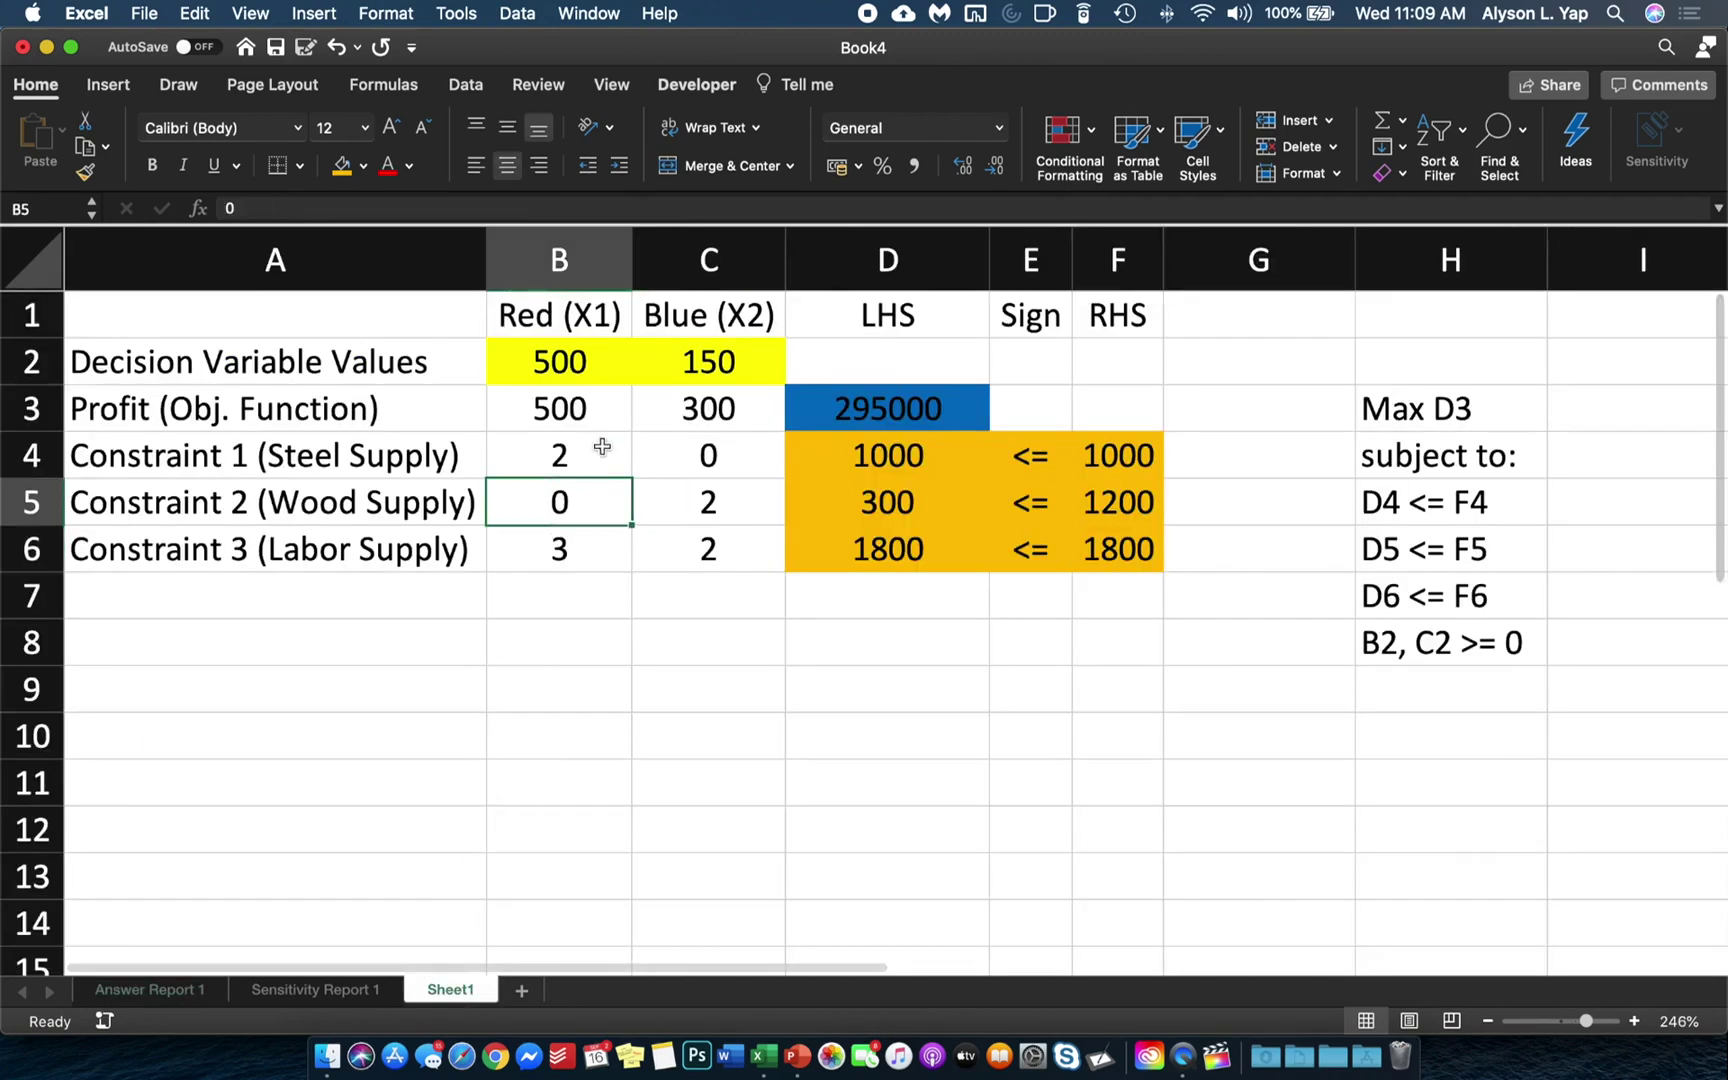
{"action": "left_click", "coordinate": [690, 496]}
{"action": "left_click", "coordinate": [716, 361]}
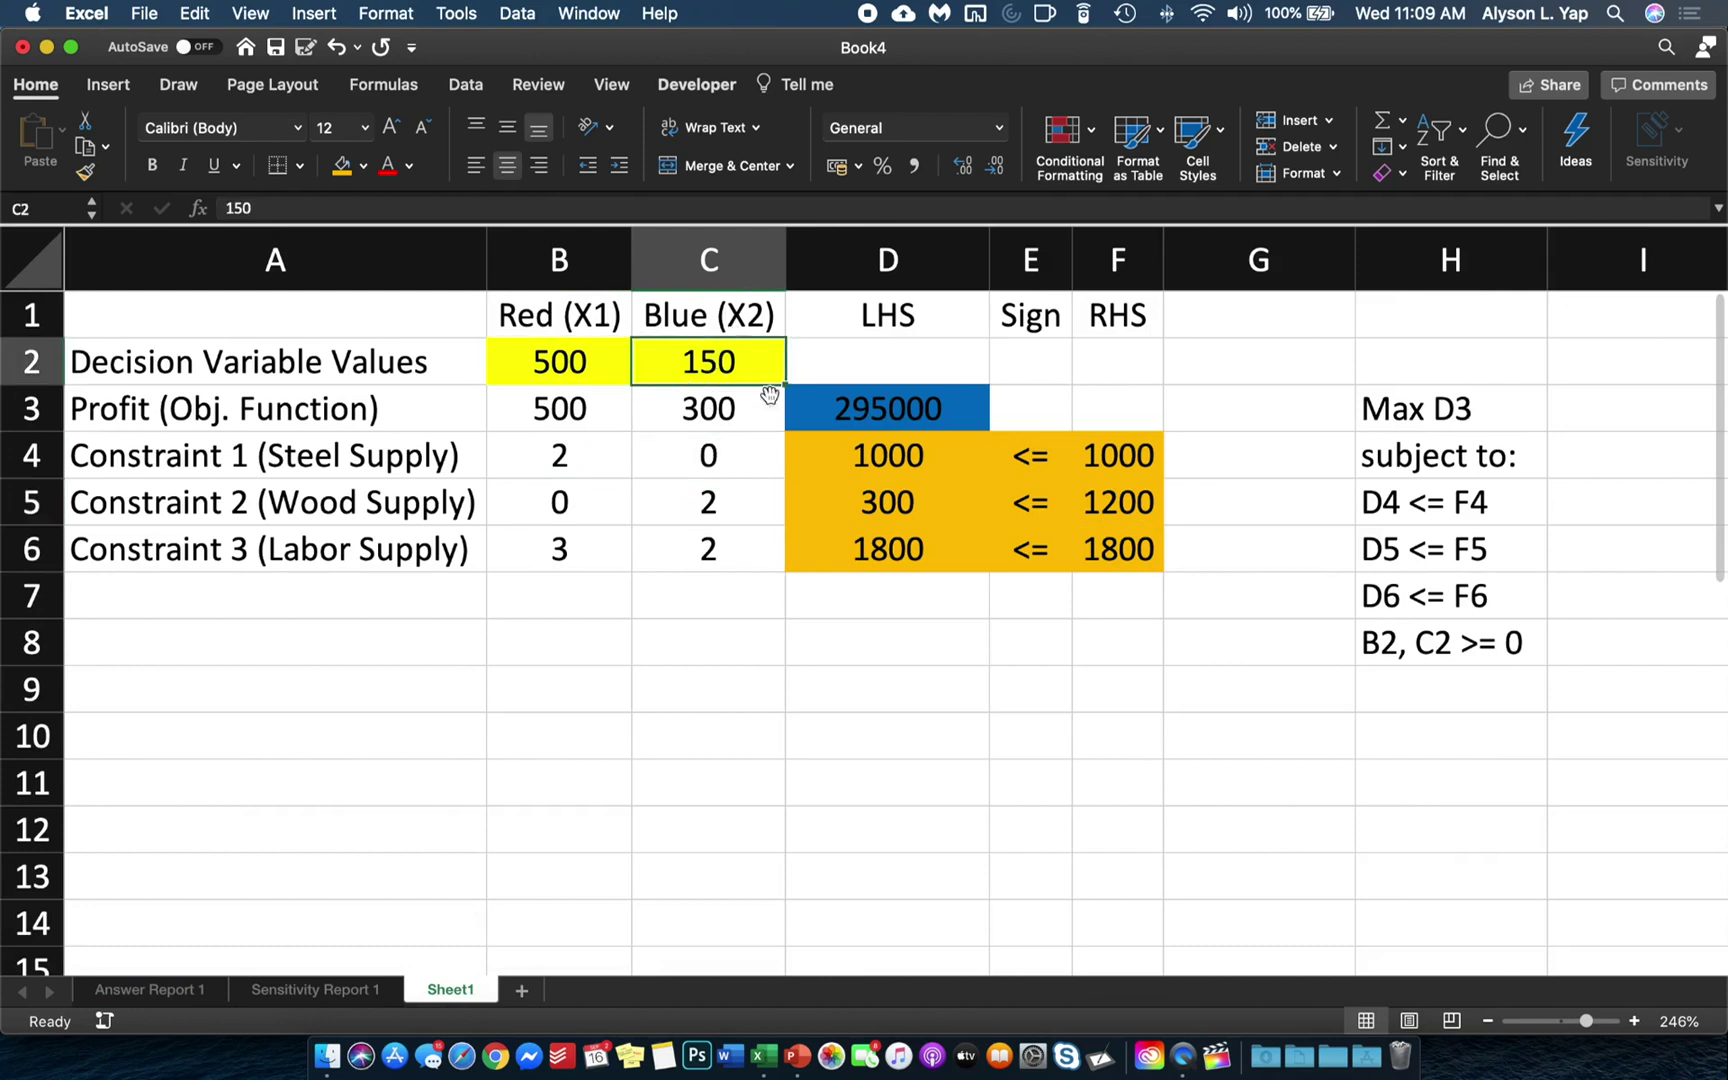
{"action": "left_click", "coordinate": [908, 515]}
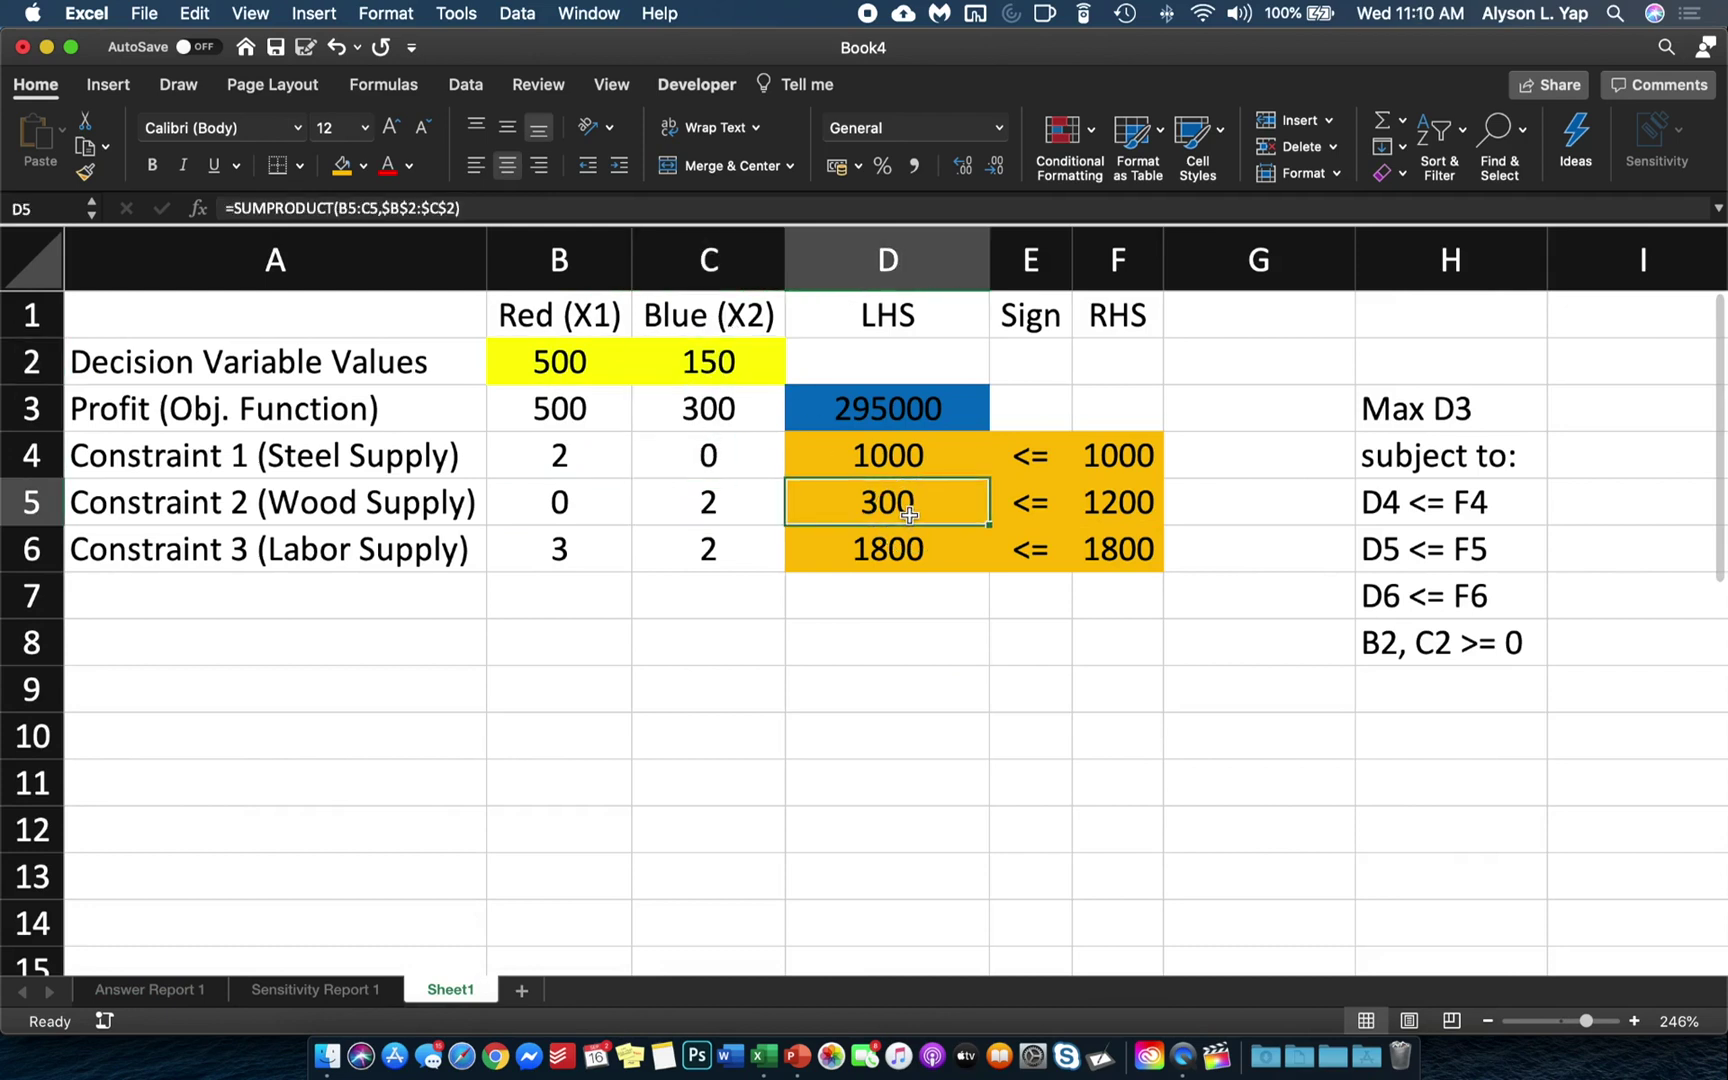
Compare the Wood Supply constraint's LHS in D5 with its RHS in F5 on Sheet1
{"action": "left_click", "coordinate": [1135, 501]}
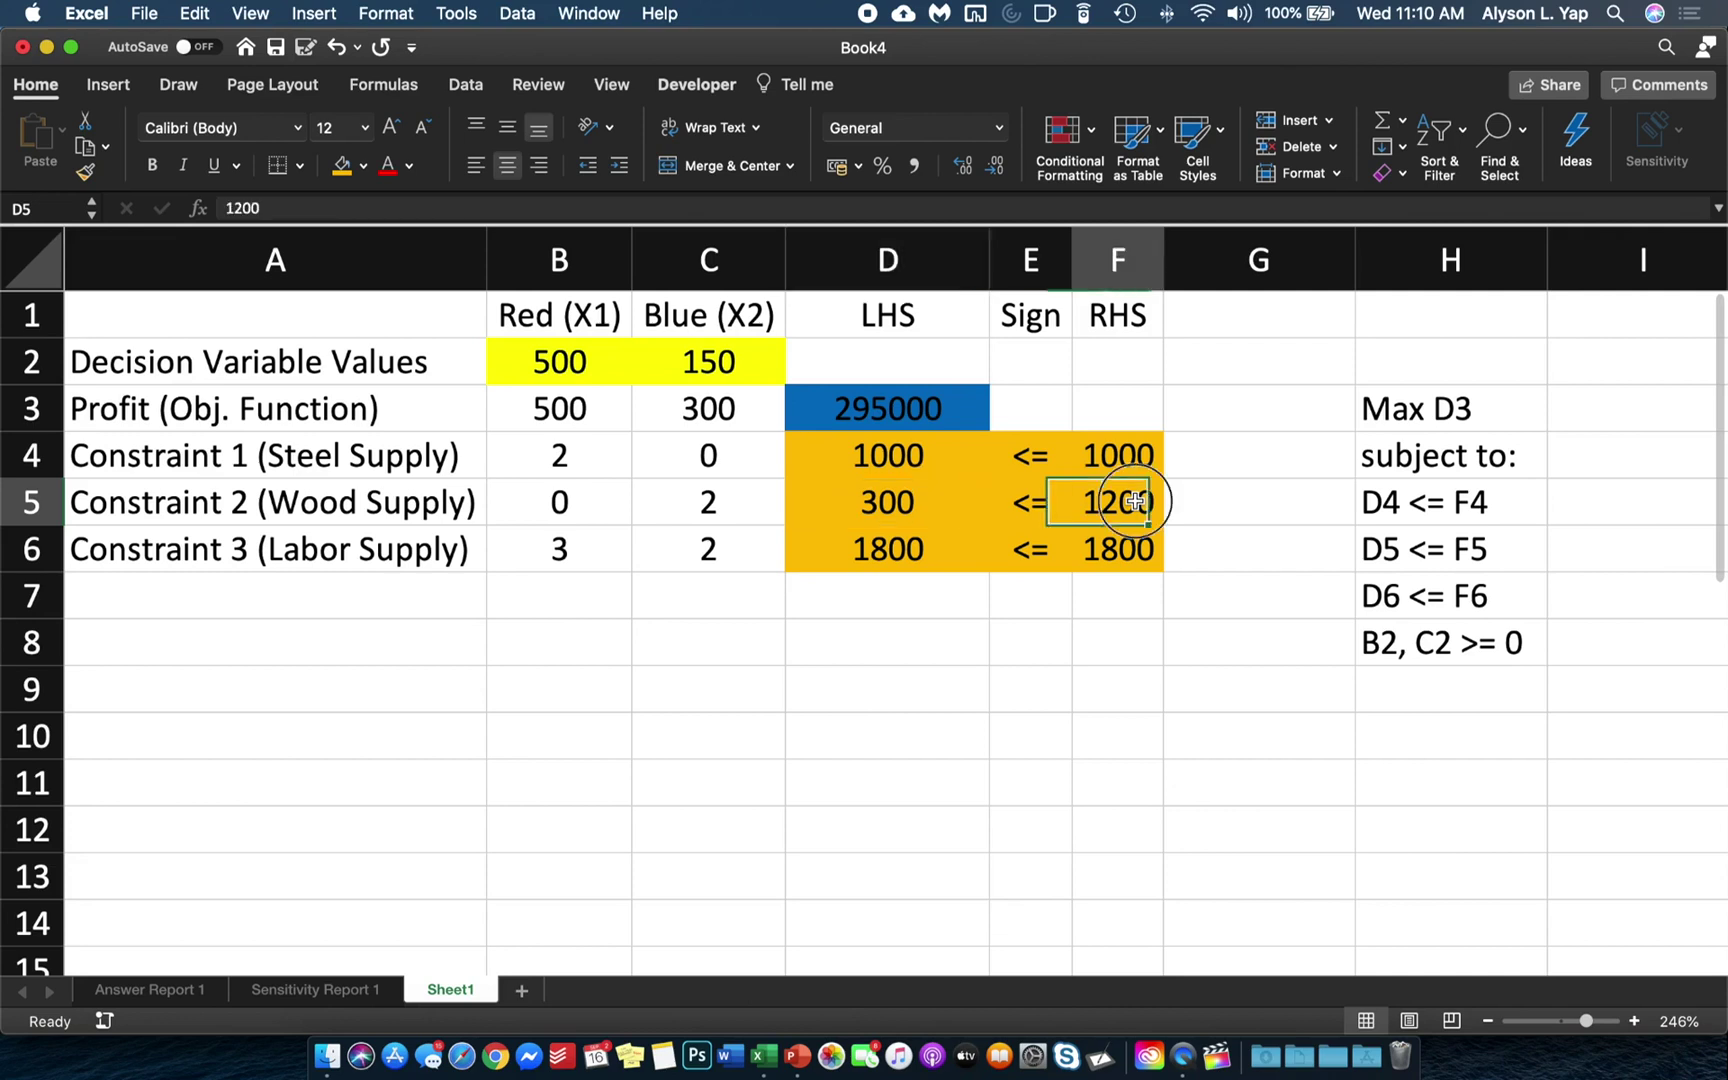
{"action": "left_click", "coordinate": [903, 508]}
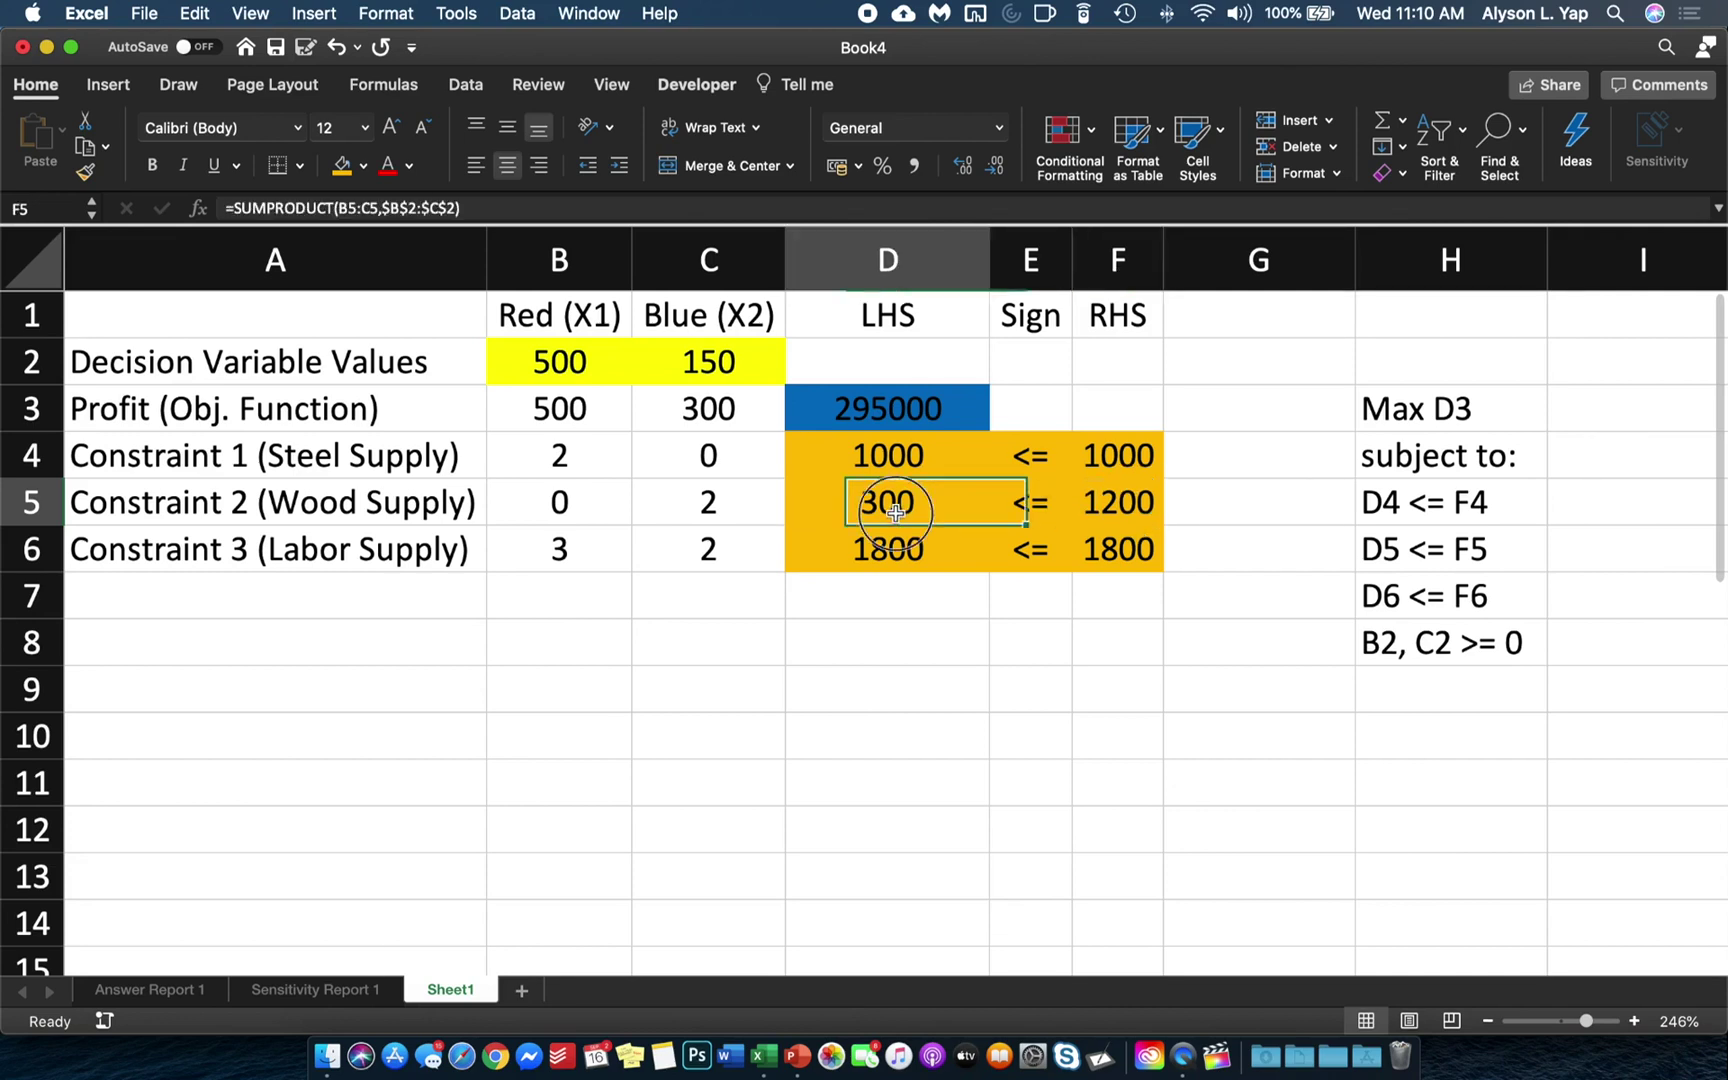
{"action": "left_click", "coordinate": [1120, 509]}
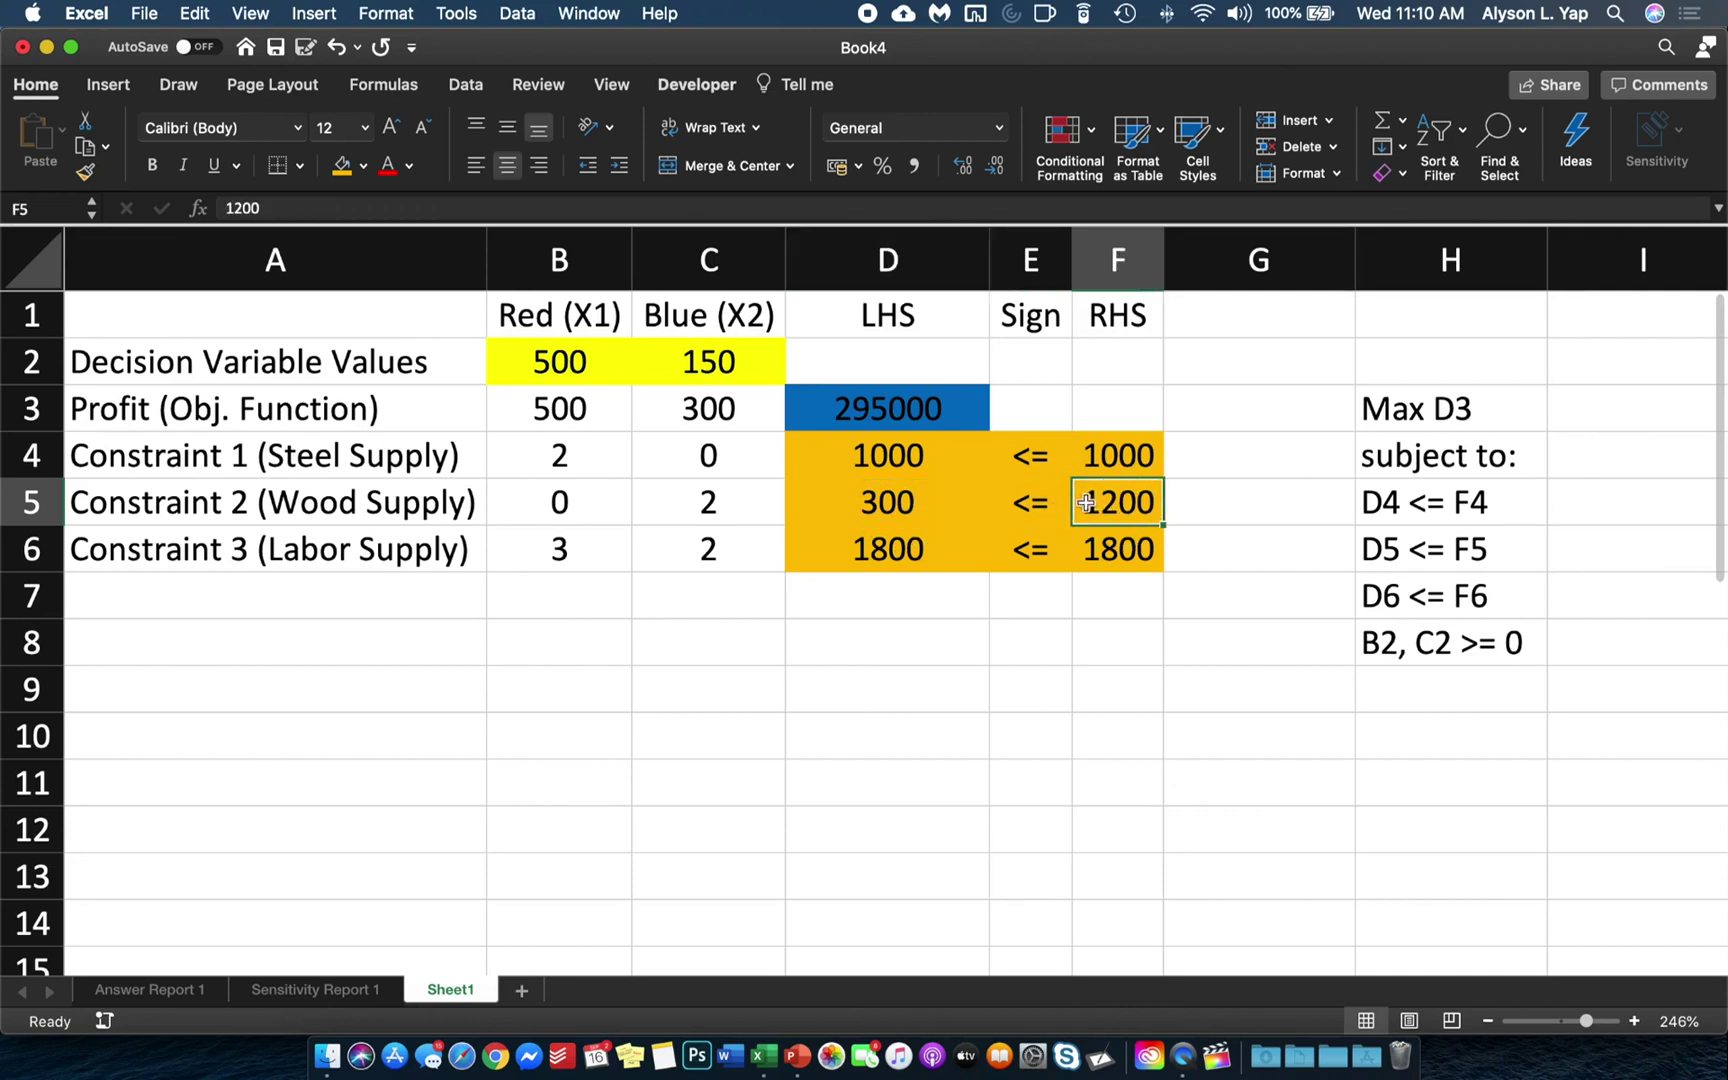
{"action": "left_click", "coordinate": [938, 504]}
{"action": "left_click", "coordinate": [1110, 505]}
Examine the Wood Supply constraint's slack and status in the Answer Report
{"action": "left_click", "coordinate": [189, 994]}
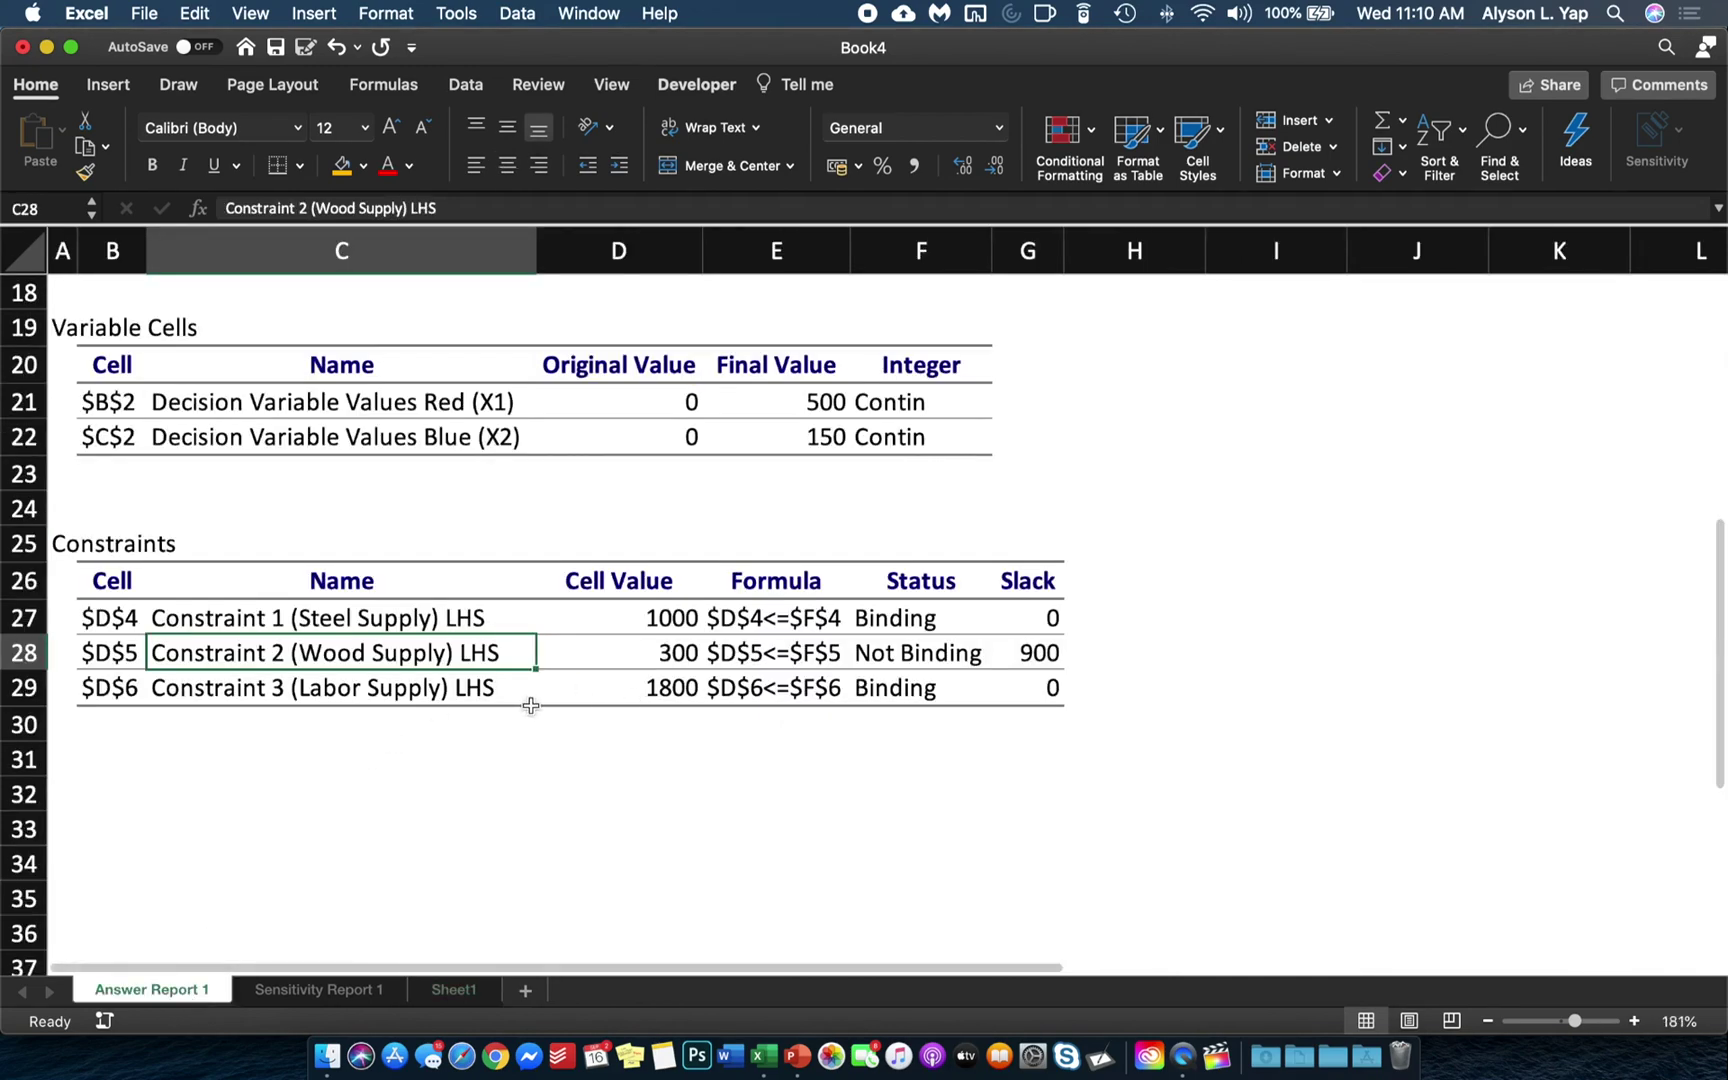
{"action": "left_click", "coordinate": [1035, 654]}
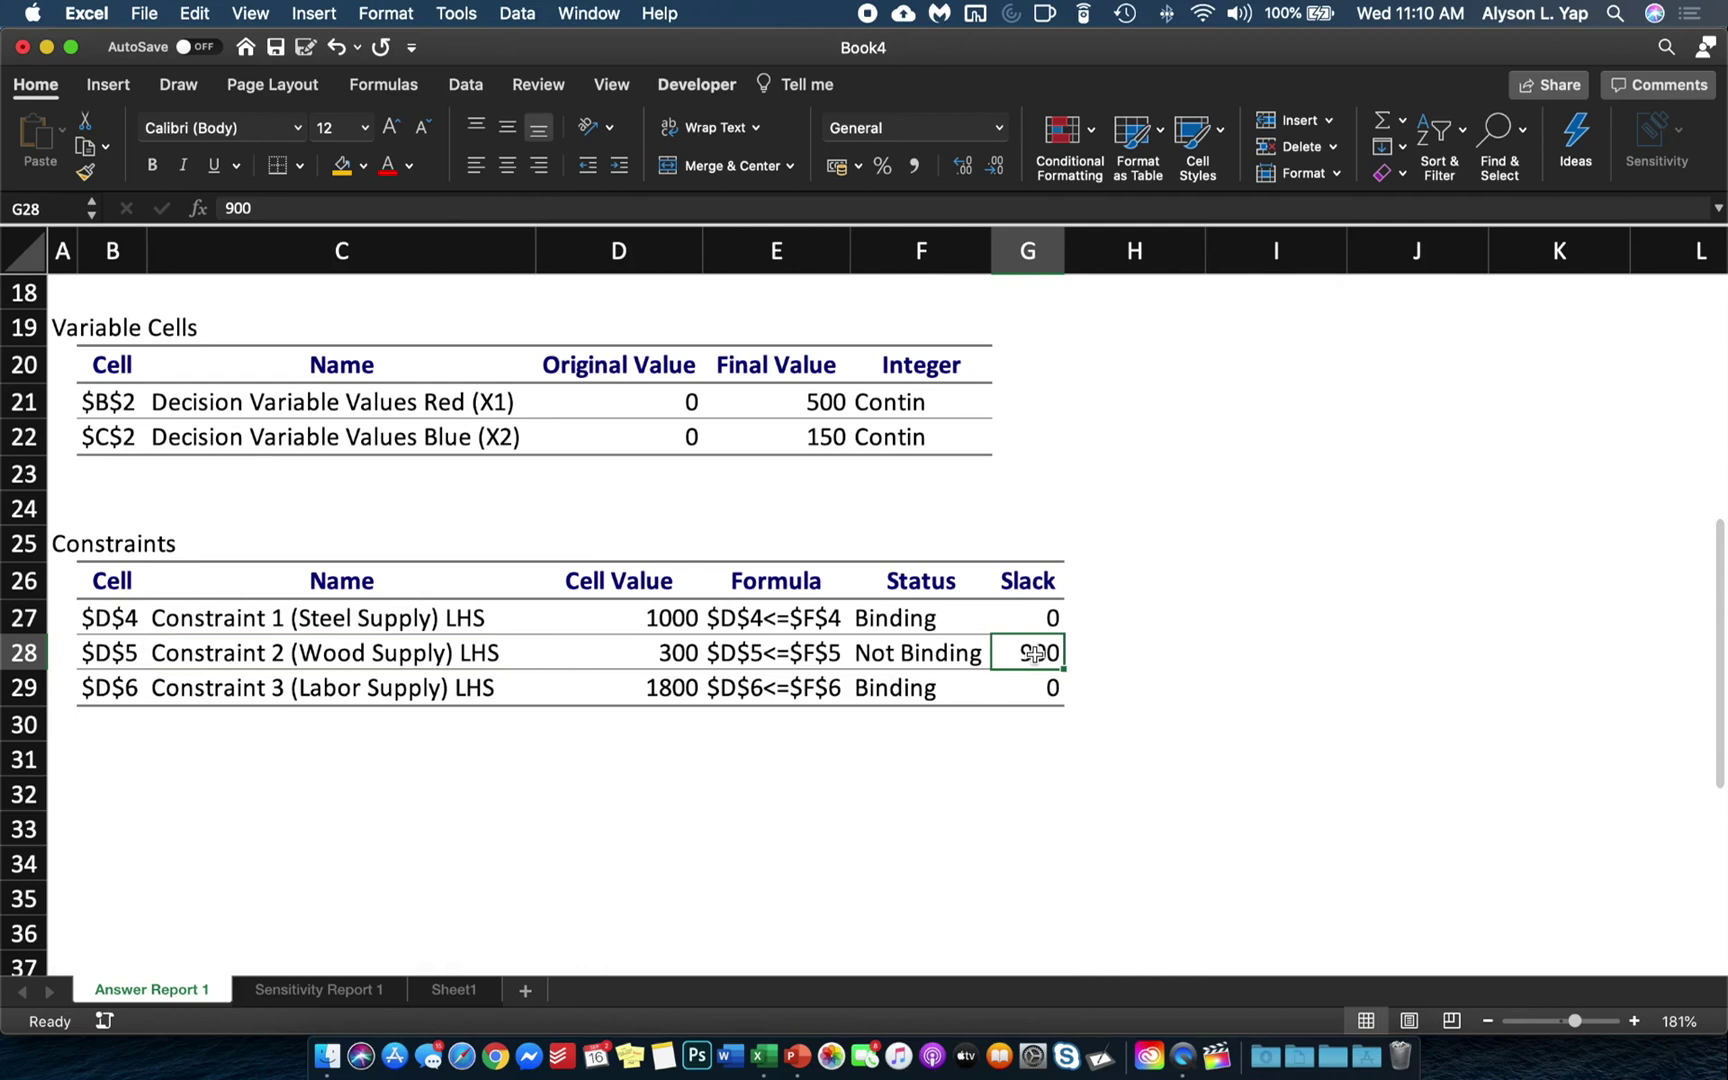
{"action": "left_click", "coordinate": [910, 656]}
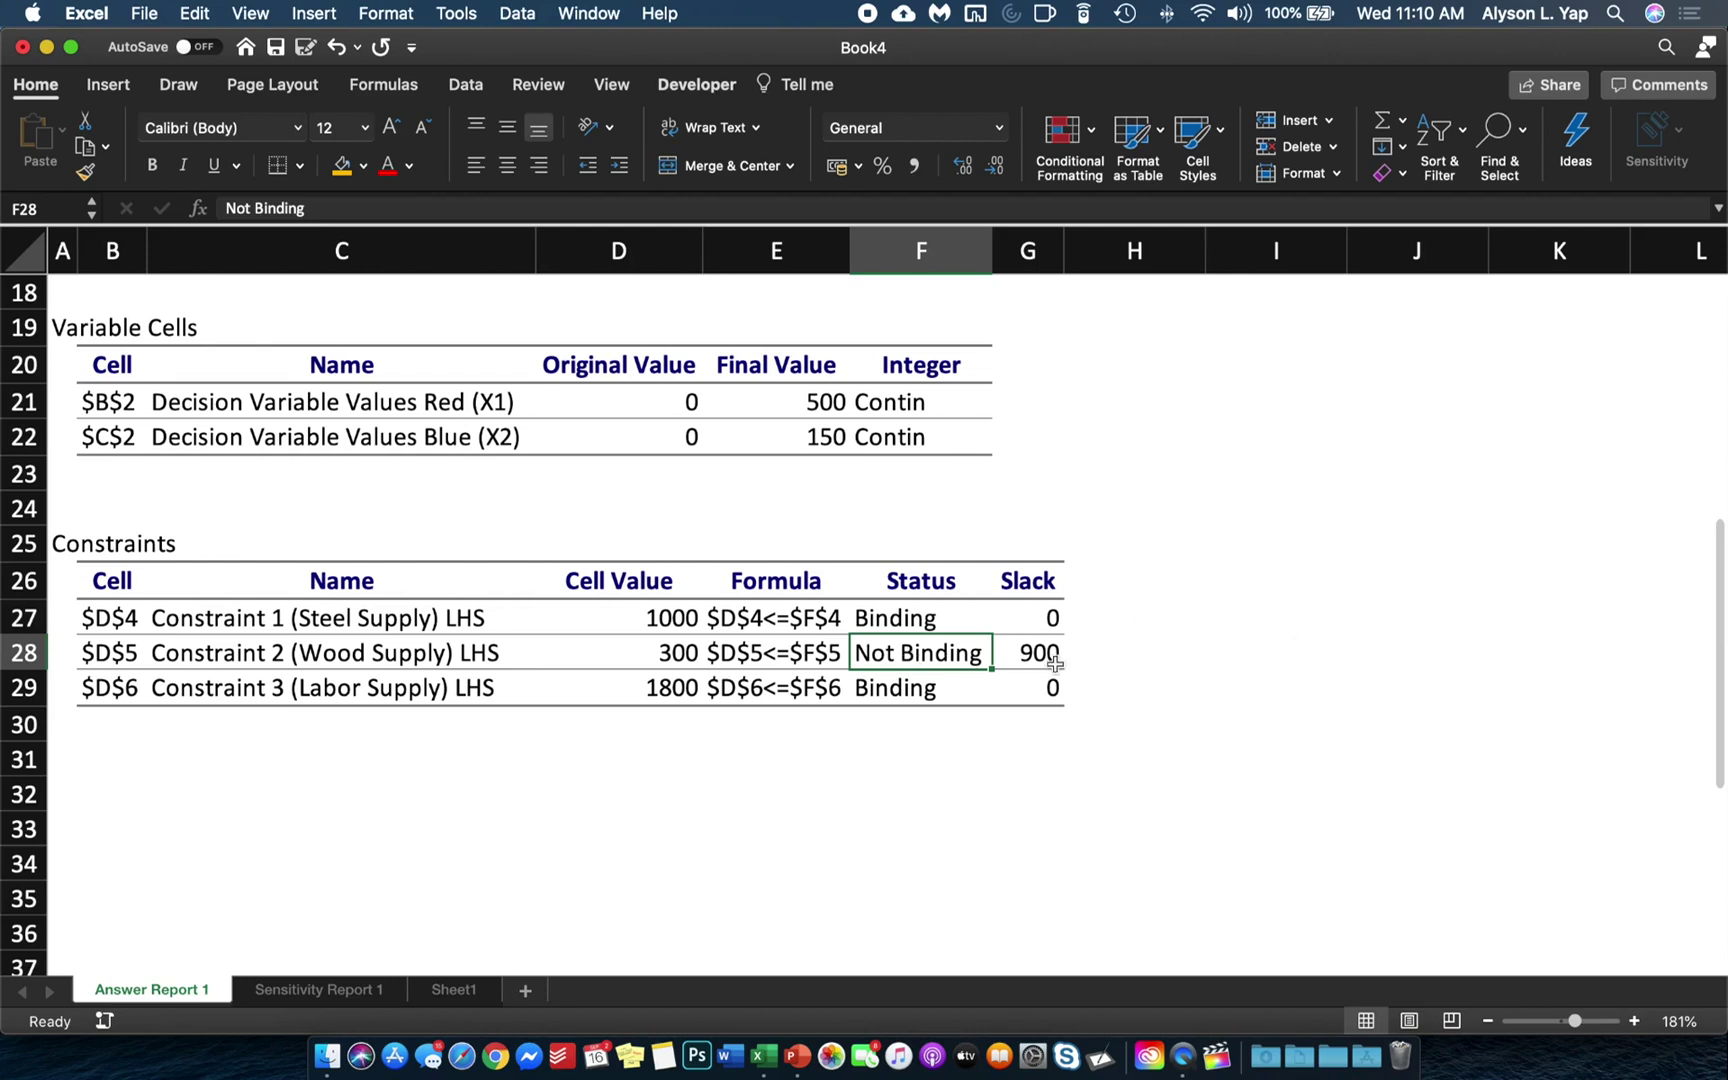
Compare the status of the Steel, Wood and Labor Supply constraints in the Answer Report, and check the Steel Supply slack
{"action": "left_click", "coordinate": [891, 608]}
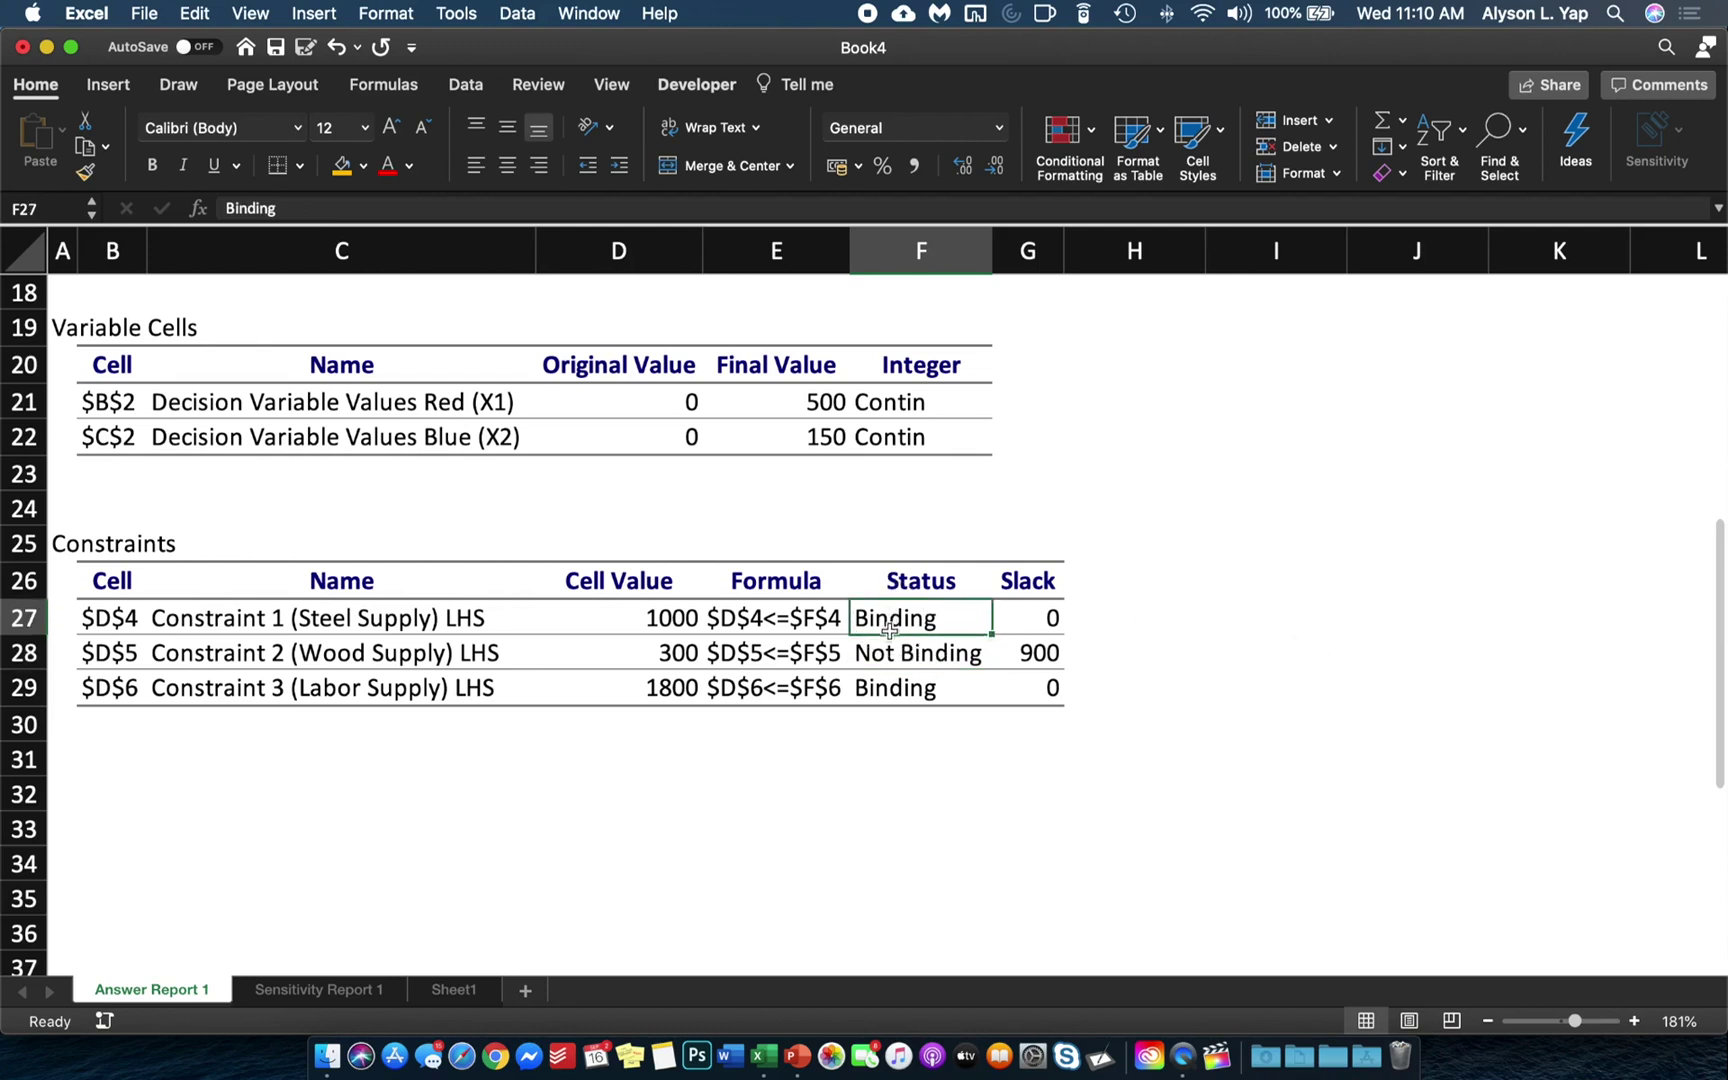
{"action": "left_click", "coordinate": [891, 655]}
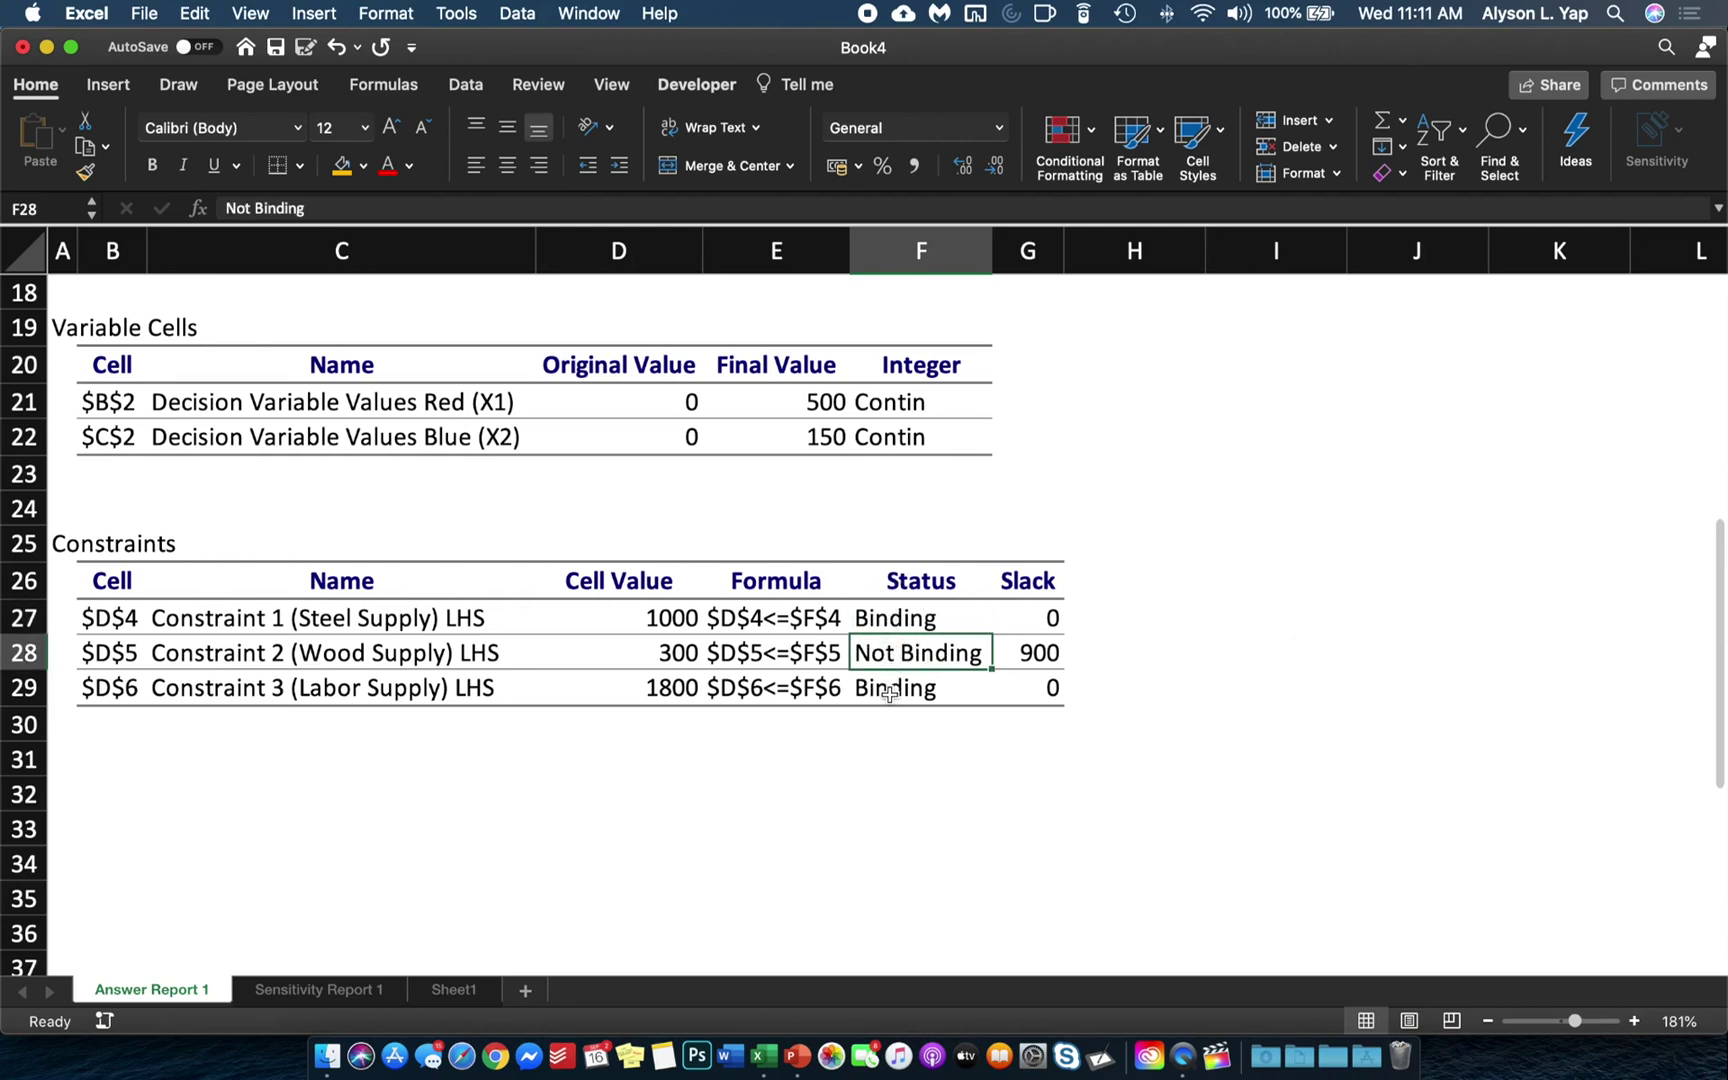
{"action": "left_click", "coordinate": [891, 690]}
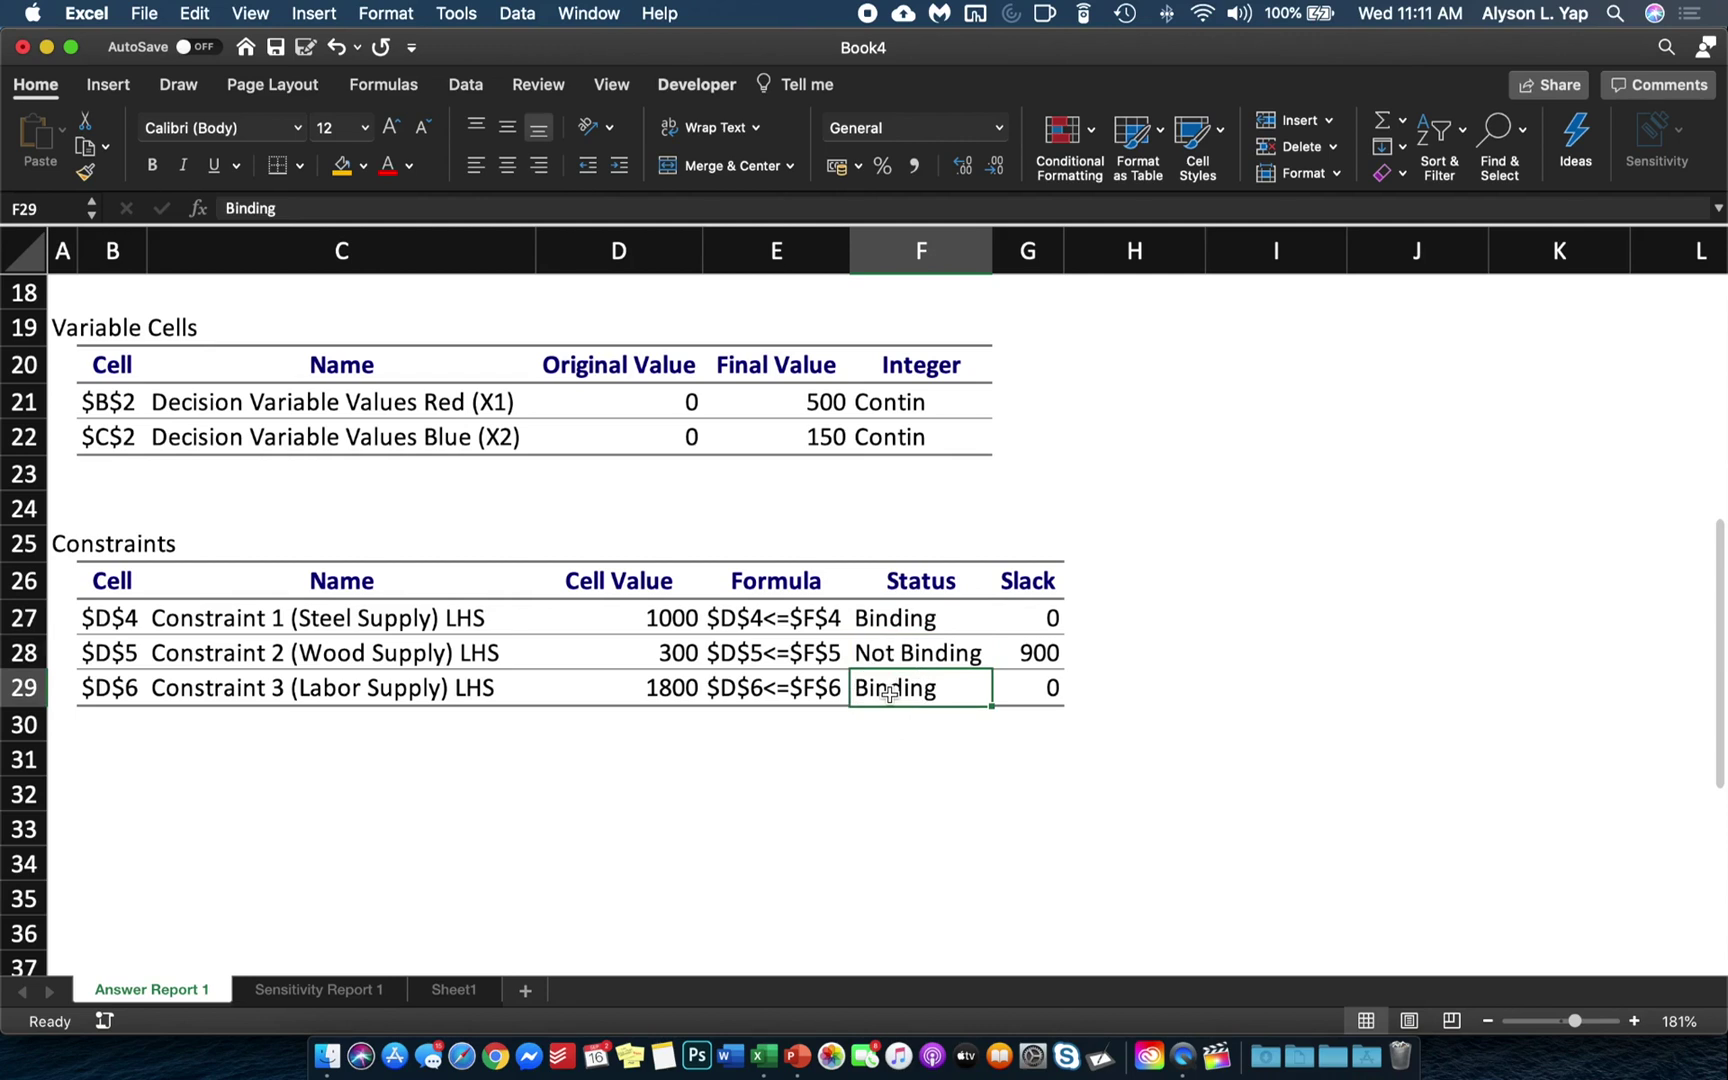
{"action": "key", "text": "Up"}
{"action": "key", "text": "Up"}
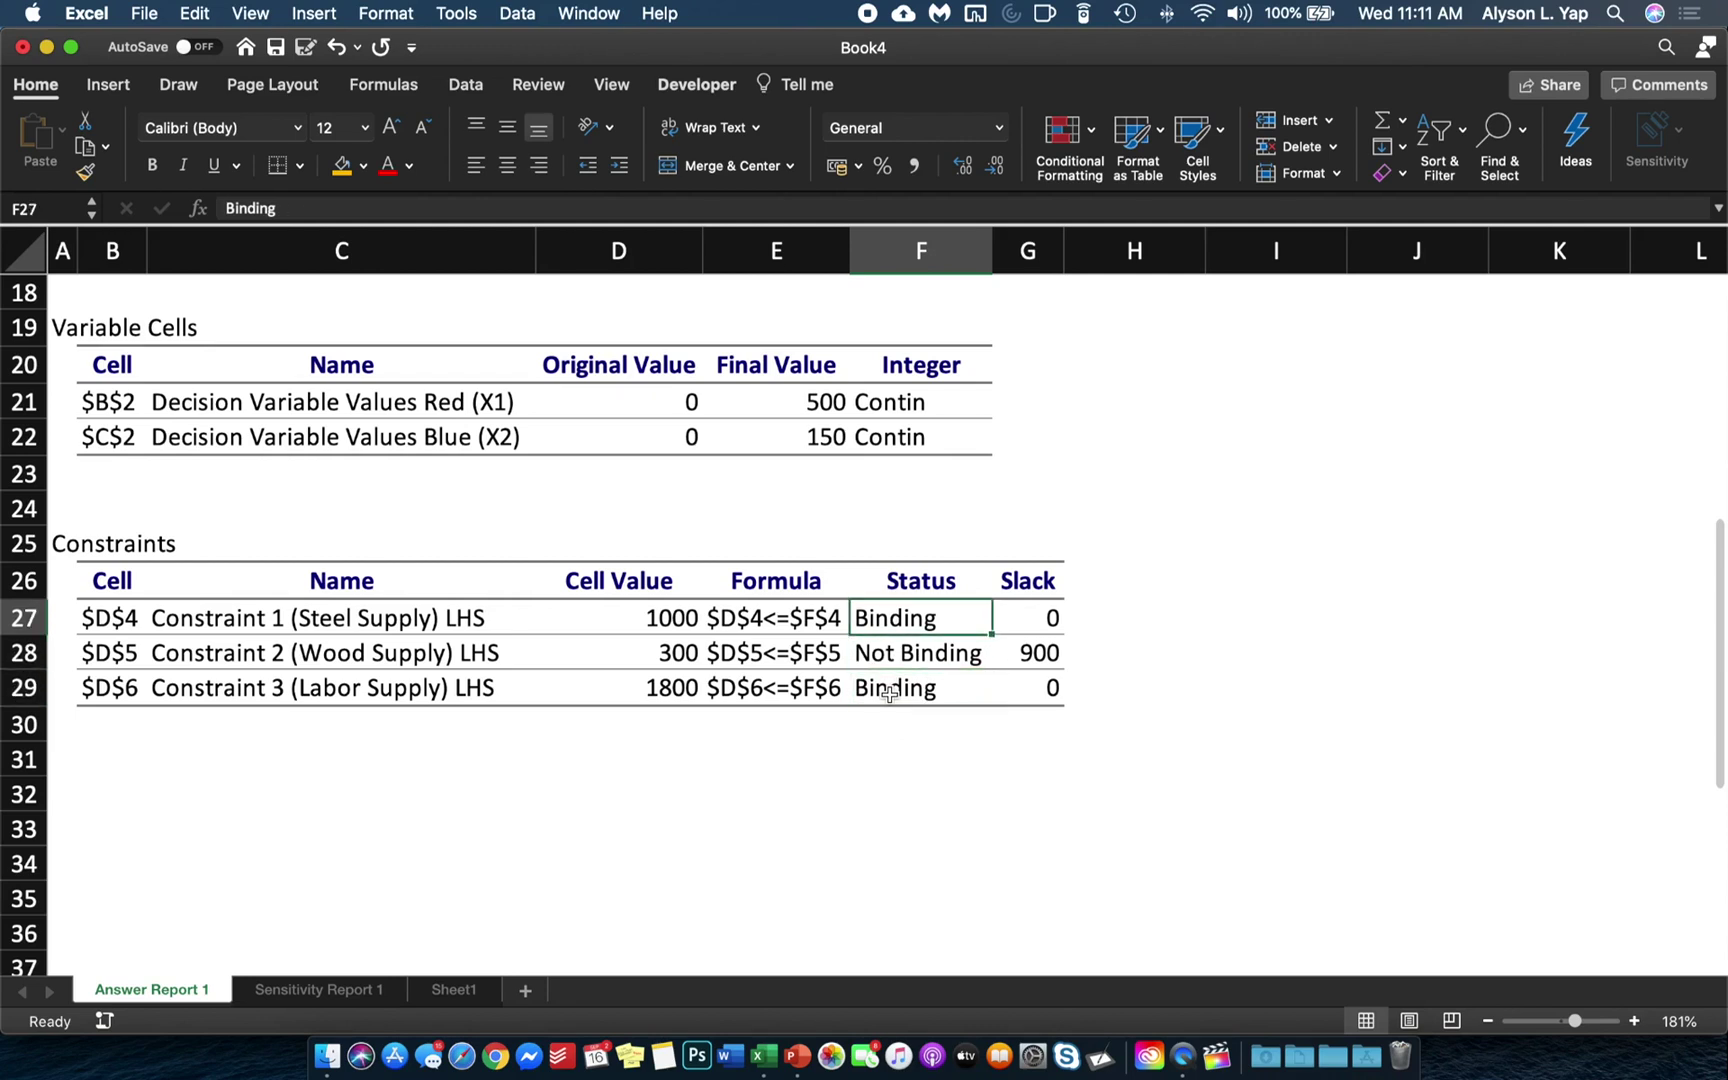
{"action": "key", "text": "Down"}
{"action": "key", "text": "Down"}
{"action": "key", "text": "Up"}
{"action": "key", "text": "Up"}
{"action": "key", "text": "Right"}
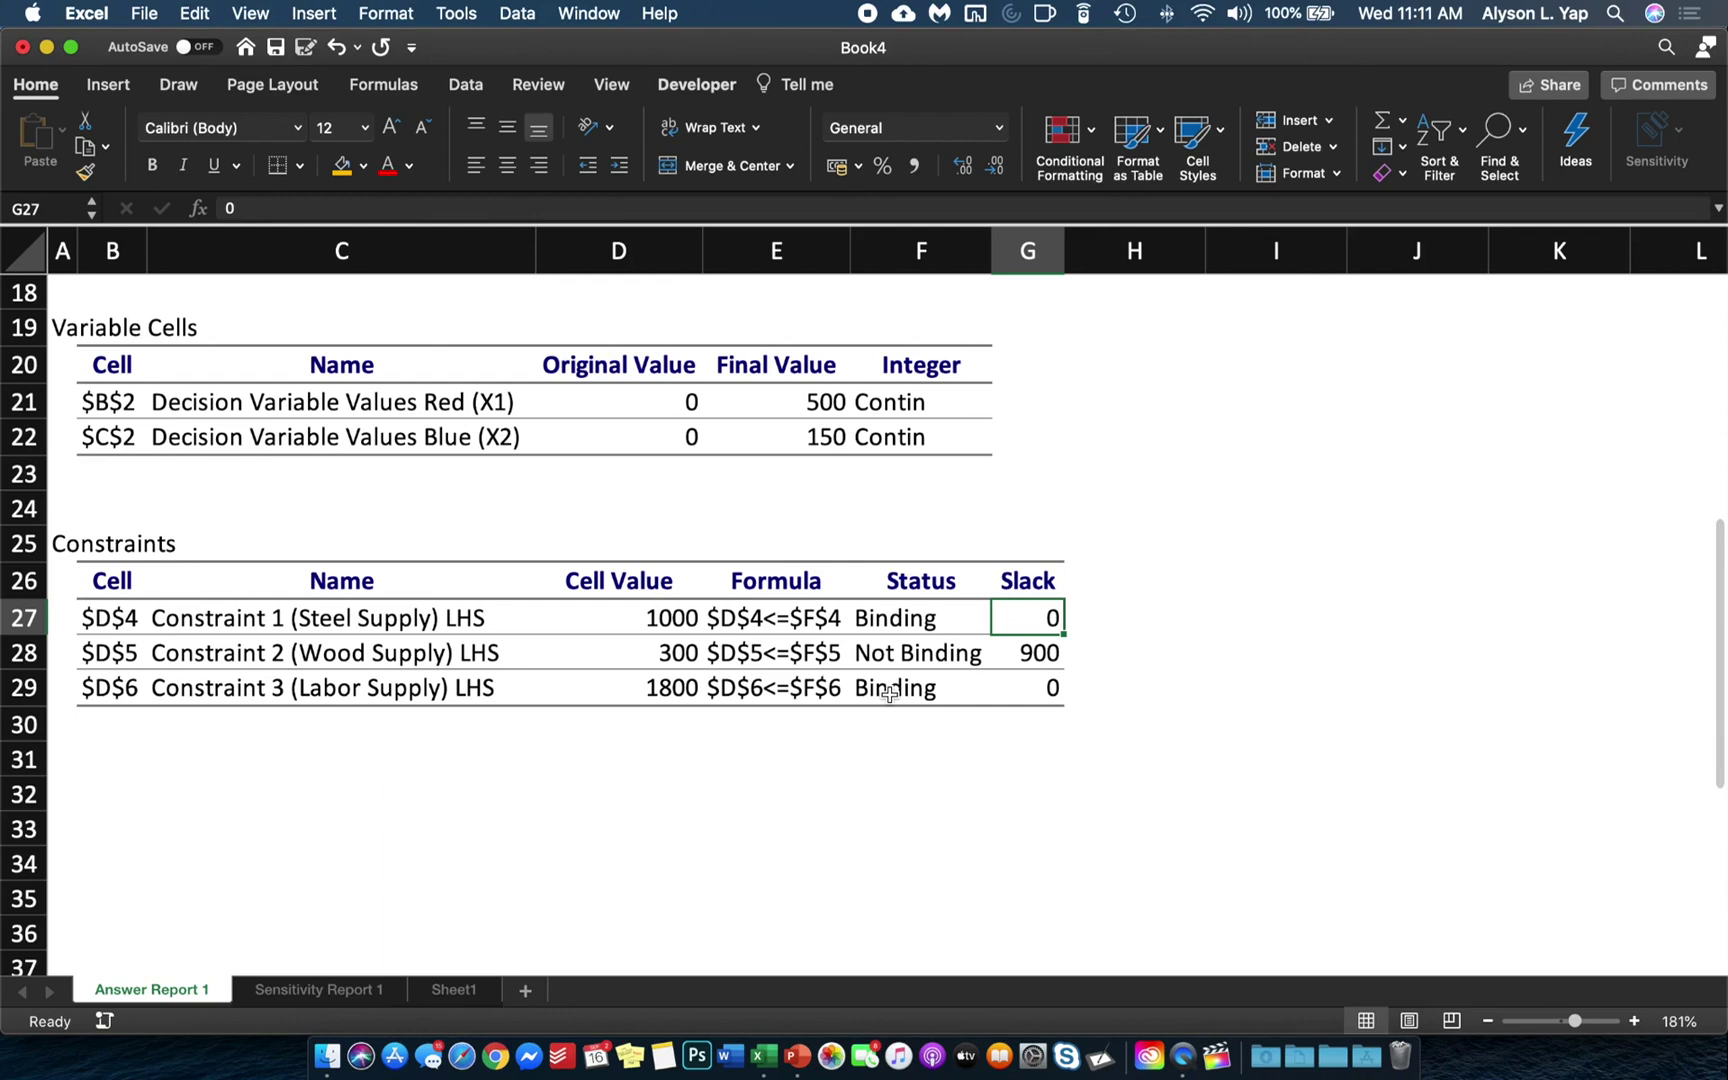
Review the Steel Supply and Labor Supply constraints by name and status in the Answer Report's Constraints table
{"action": "key", "text": "Left"}
{"action": "key", "text": "Left"}
{"action": "key", "text": "Left"}
{"action": "key", "text": "Left"}
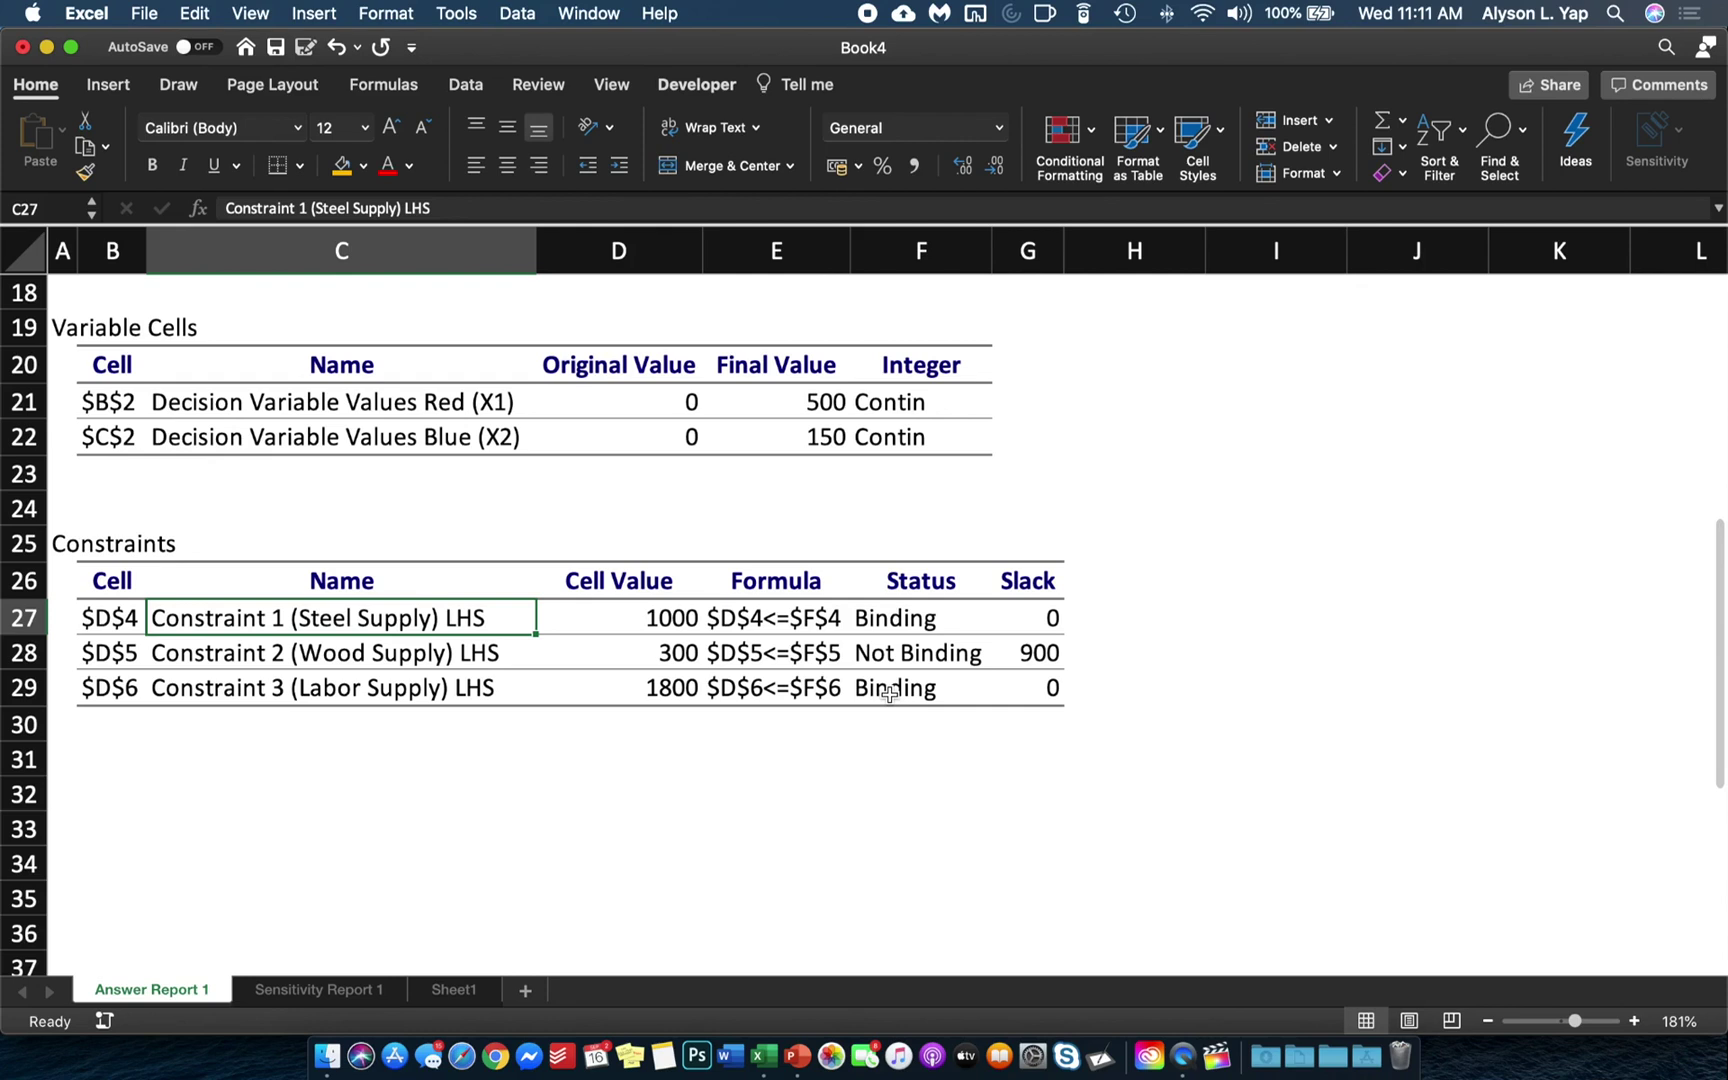
{"action": "key", "text": "Down"}
{"action": "key", "text": "Down"}
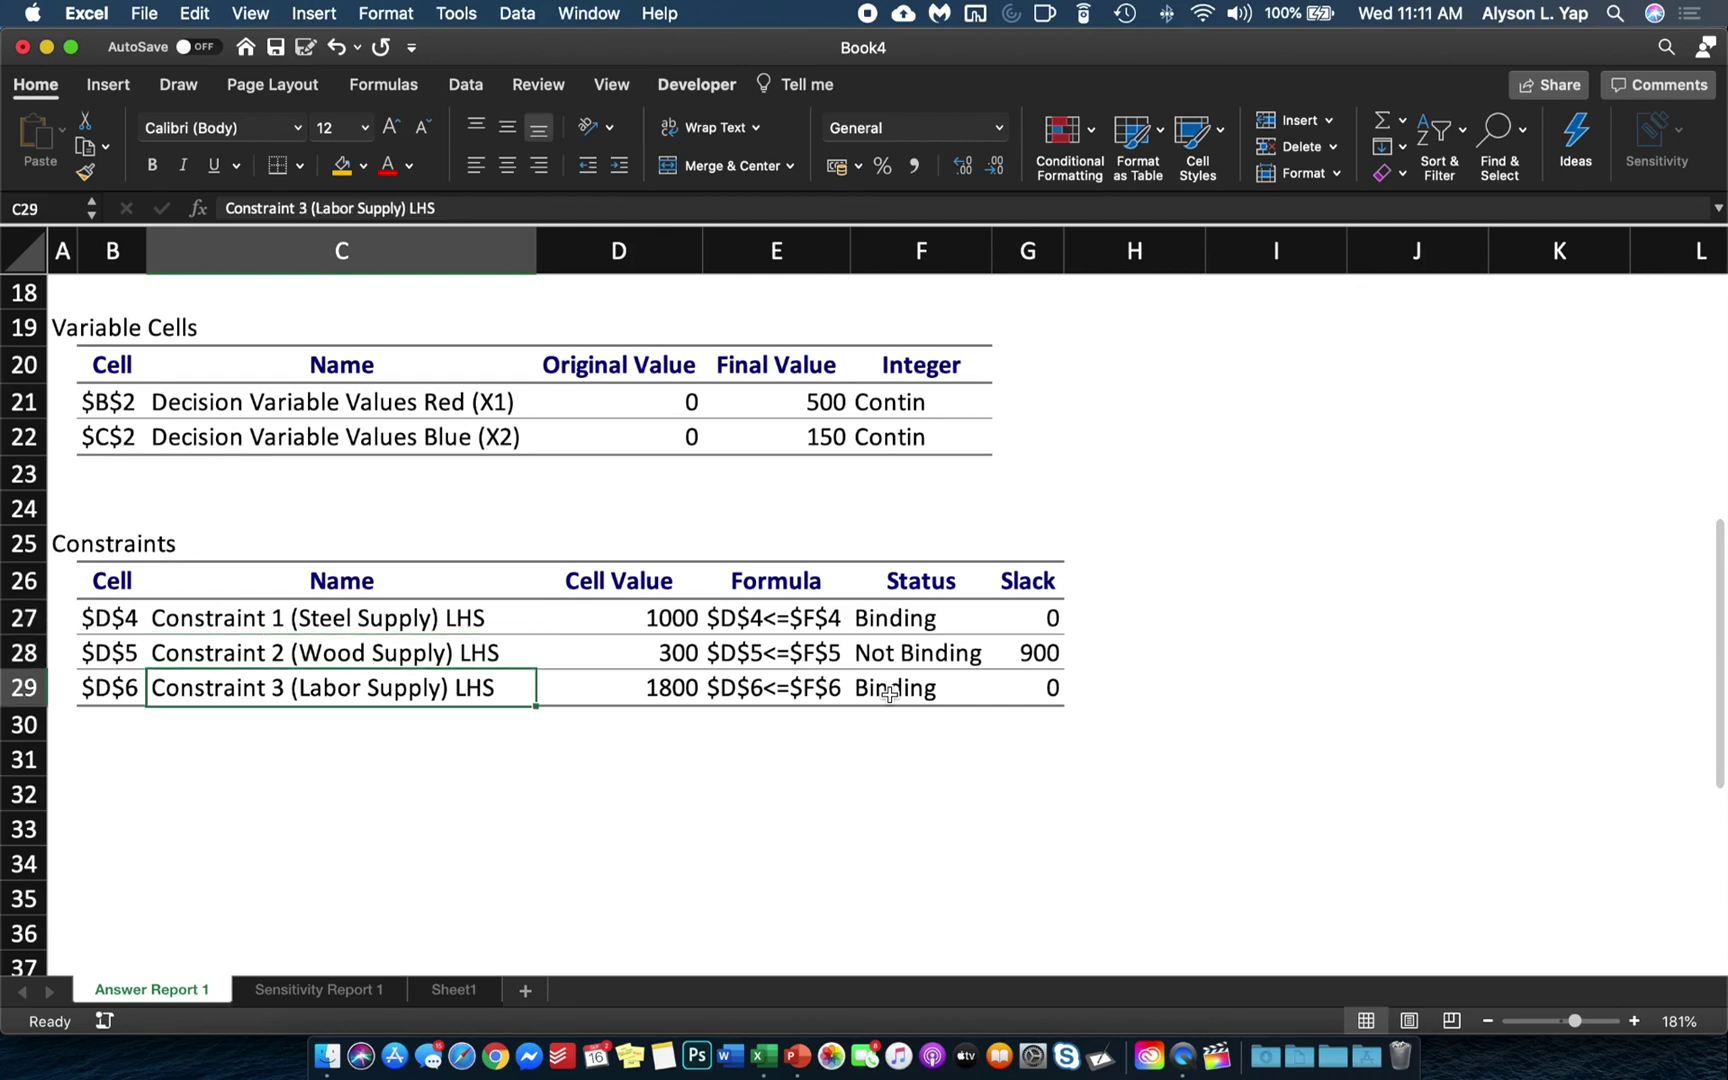
{"action": "key", "text": "Right"}
{"action": "key", "text": "Right"}
{"action": "key", "text": "Right"}
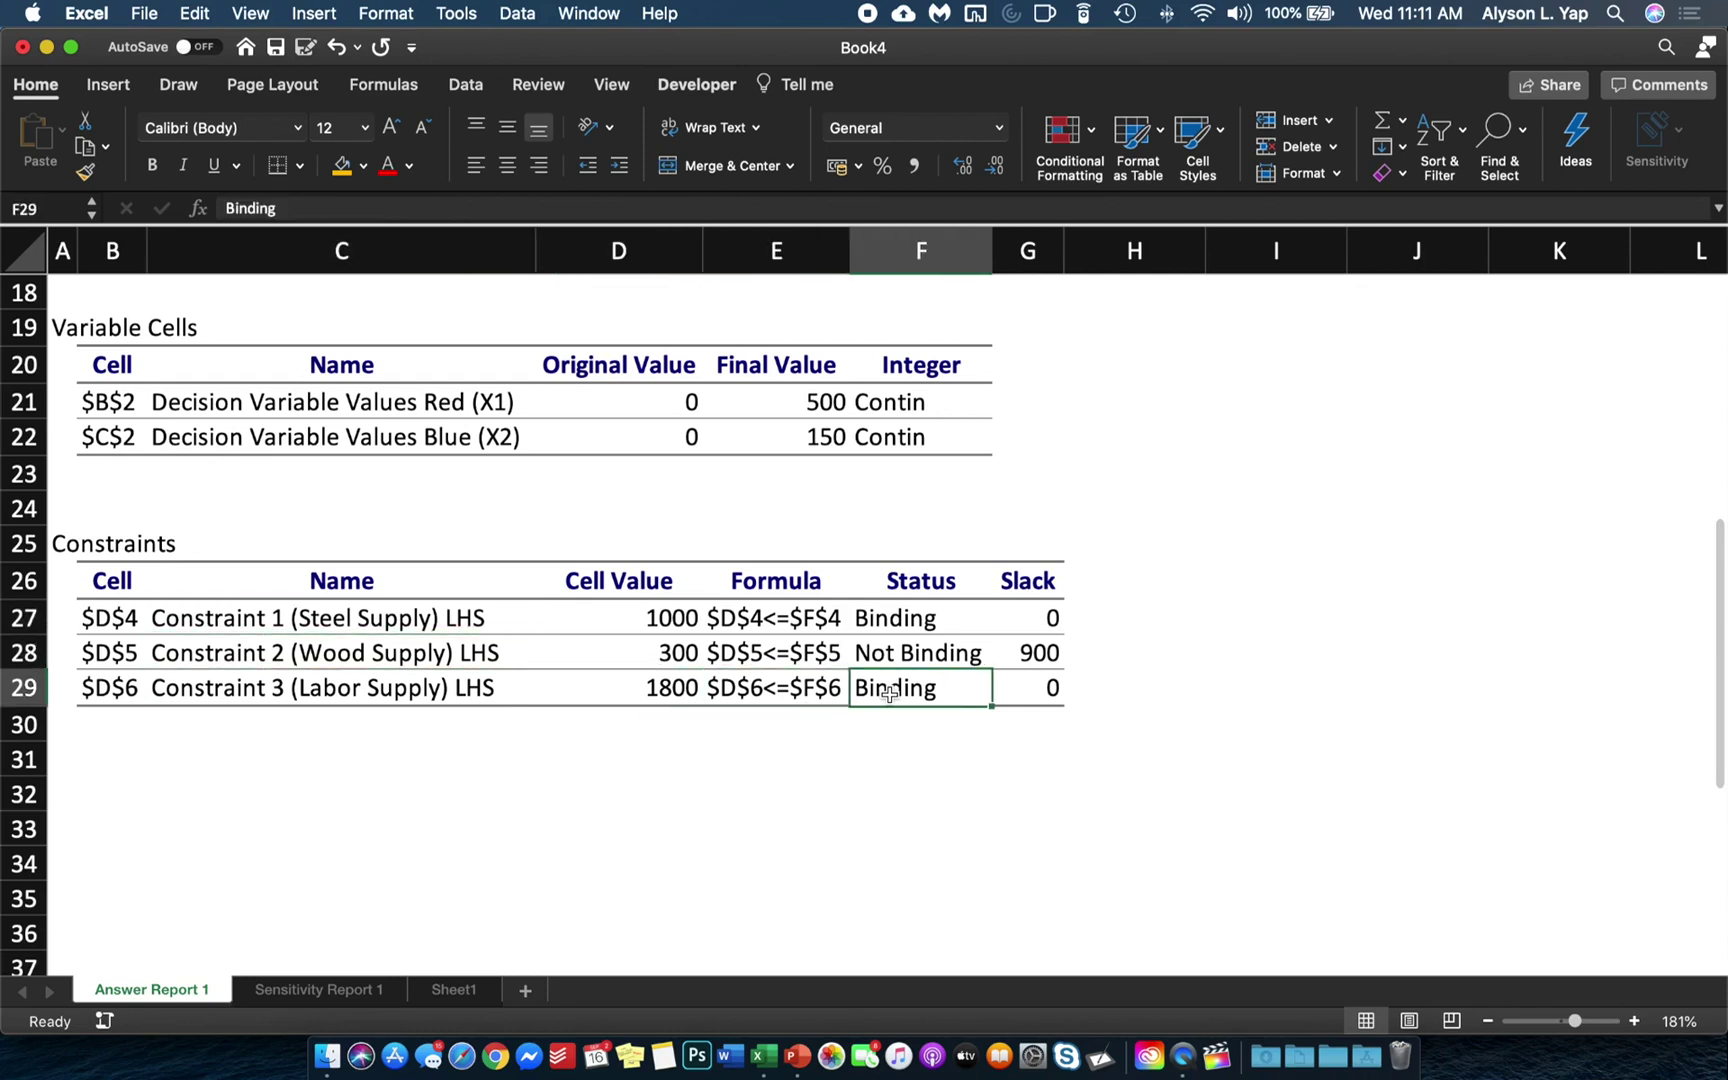
{"action": "key", "text": "Left"}
{"action": "key", "text": "Left"}
{"action": "key", "text": "Left"}
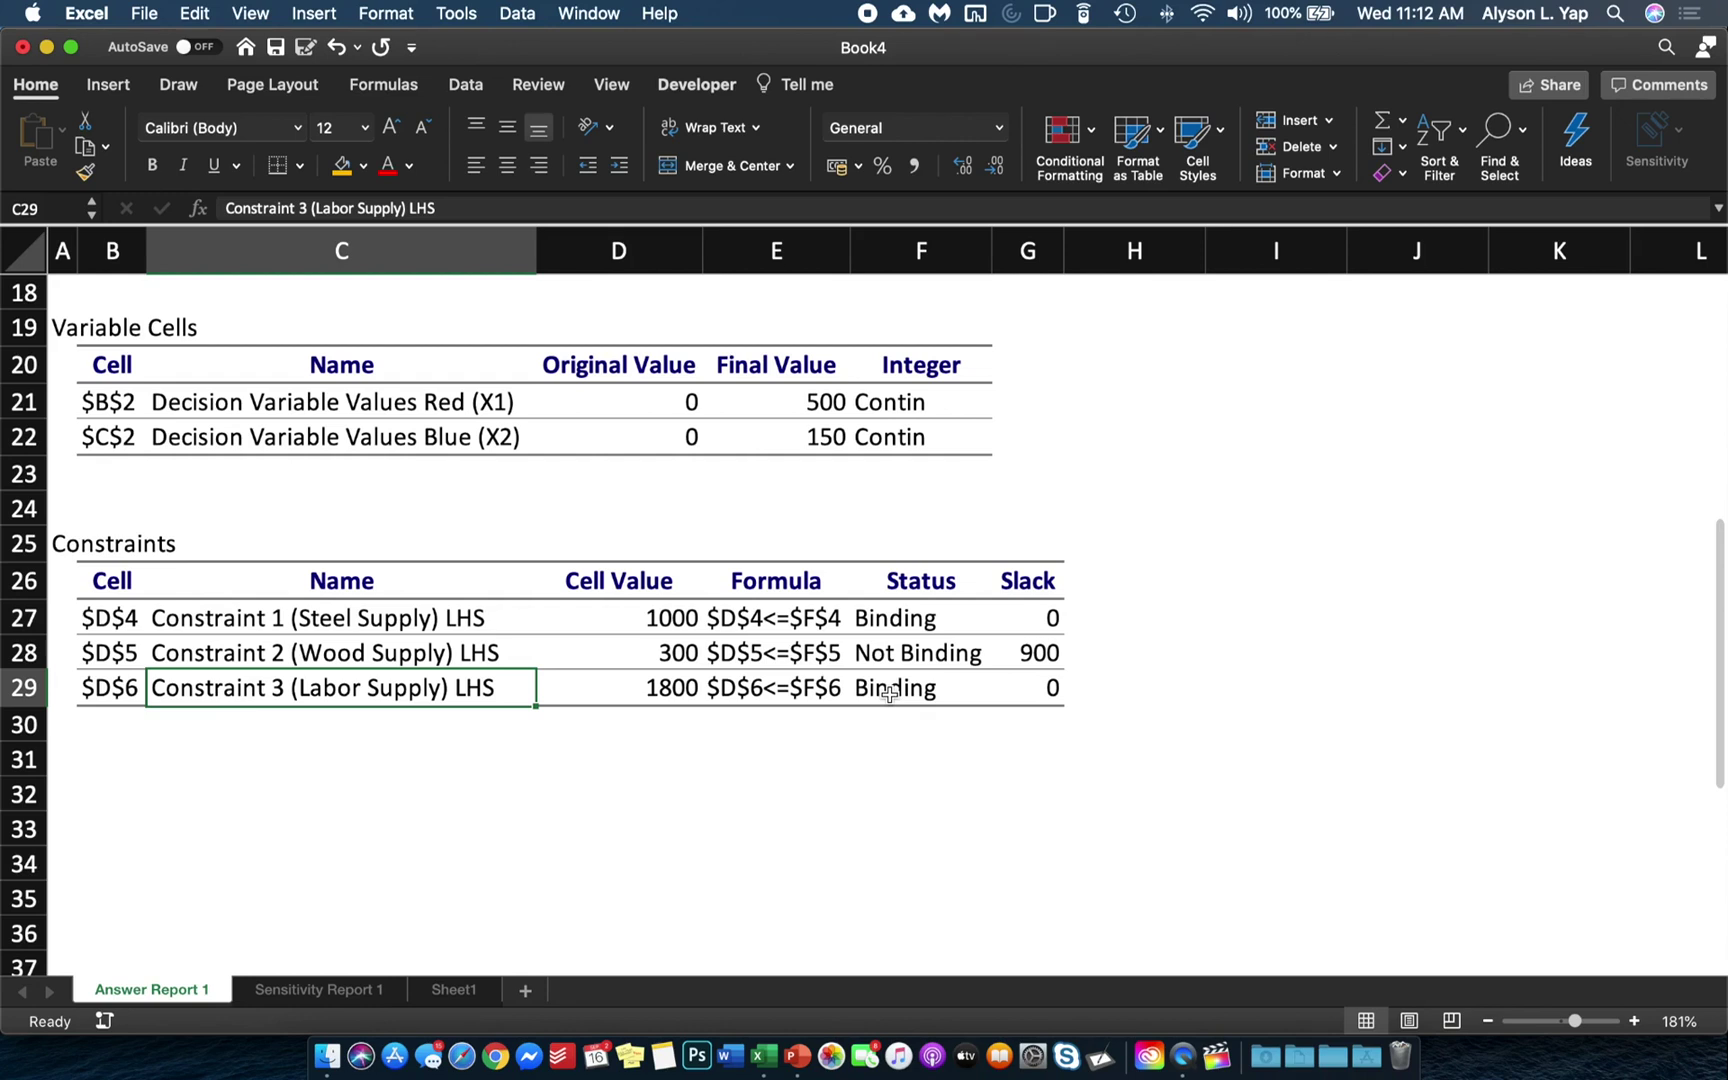
{"action": "key", "text": "Up"}
{"action": "key", "text": "Up"}
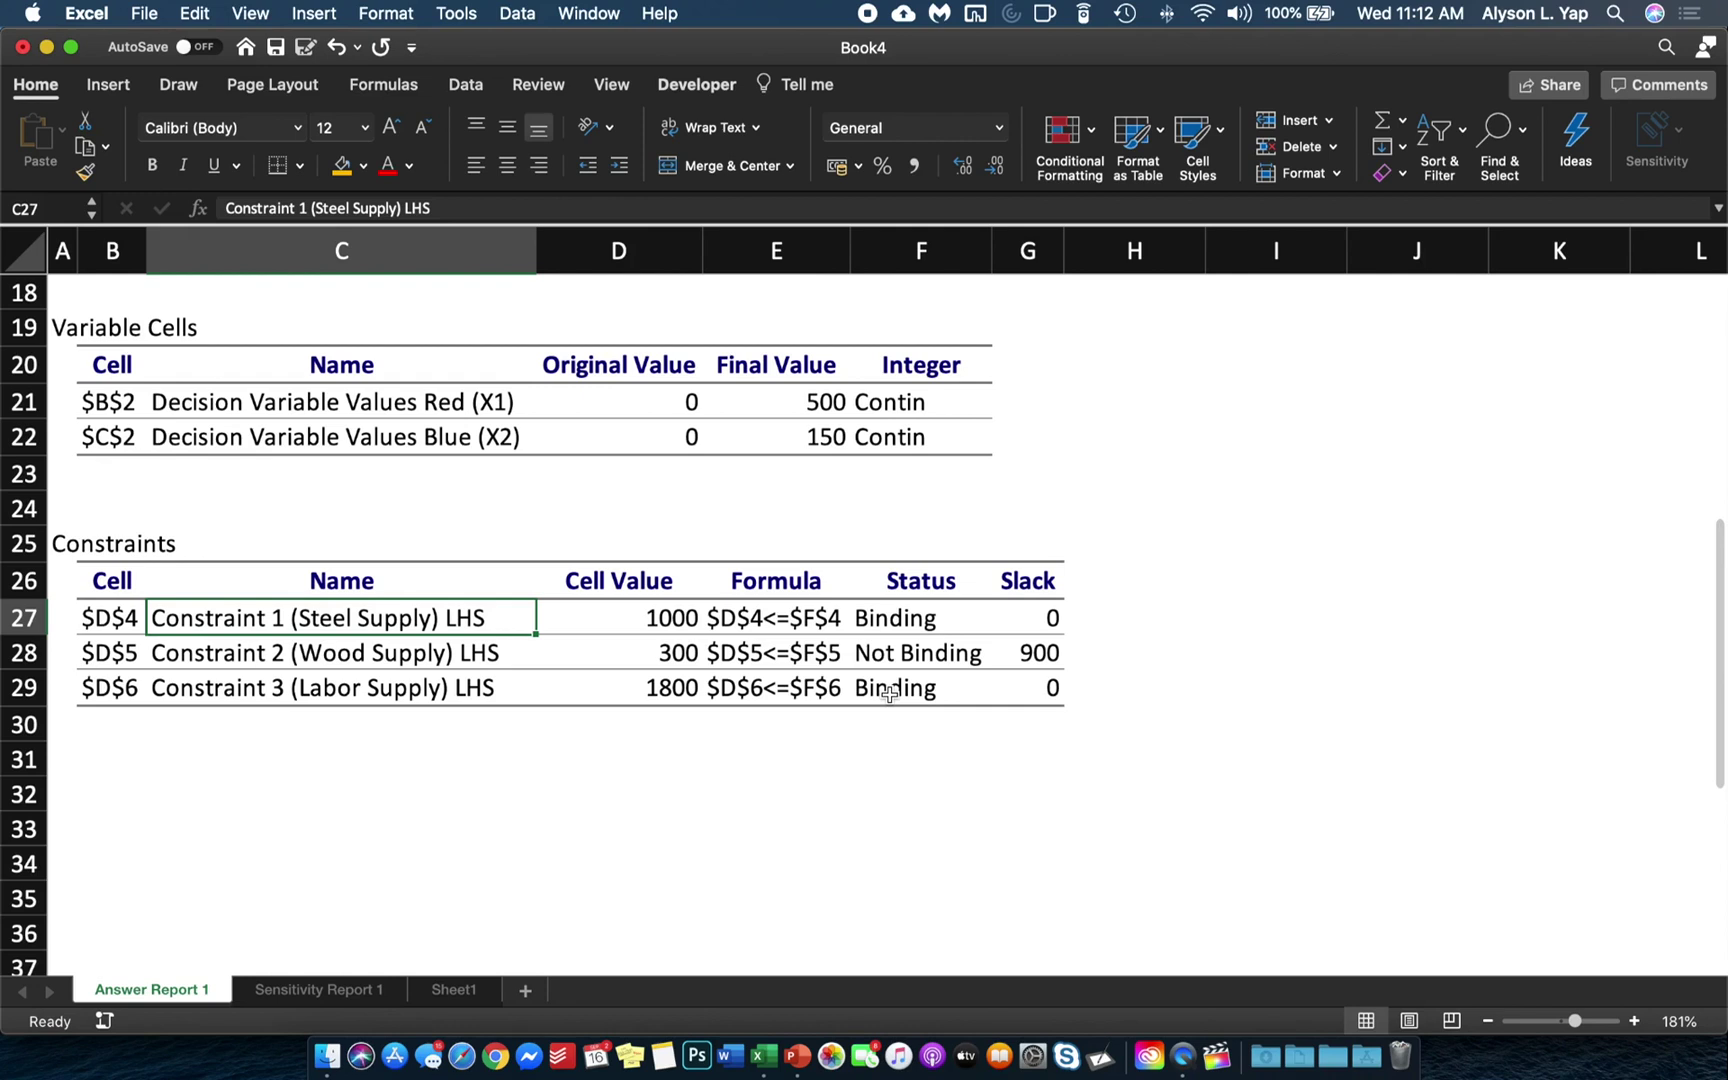
Review the Wood Supply row of the Constraints table from its name across to its status and slack
{"action": "key", "text": "Down"}
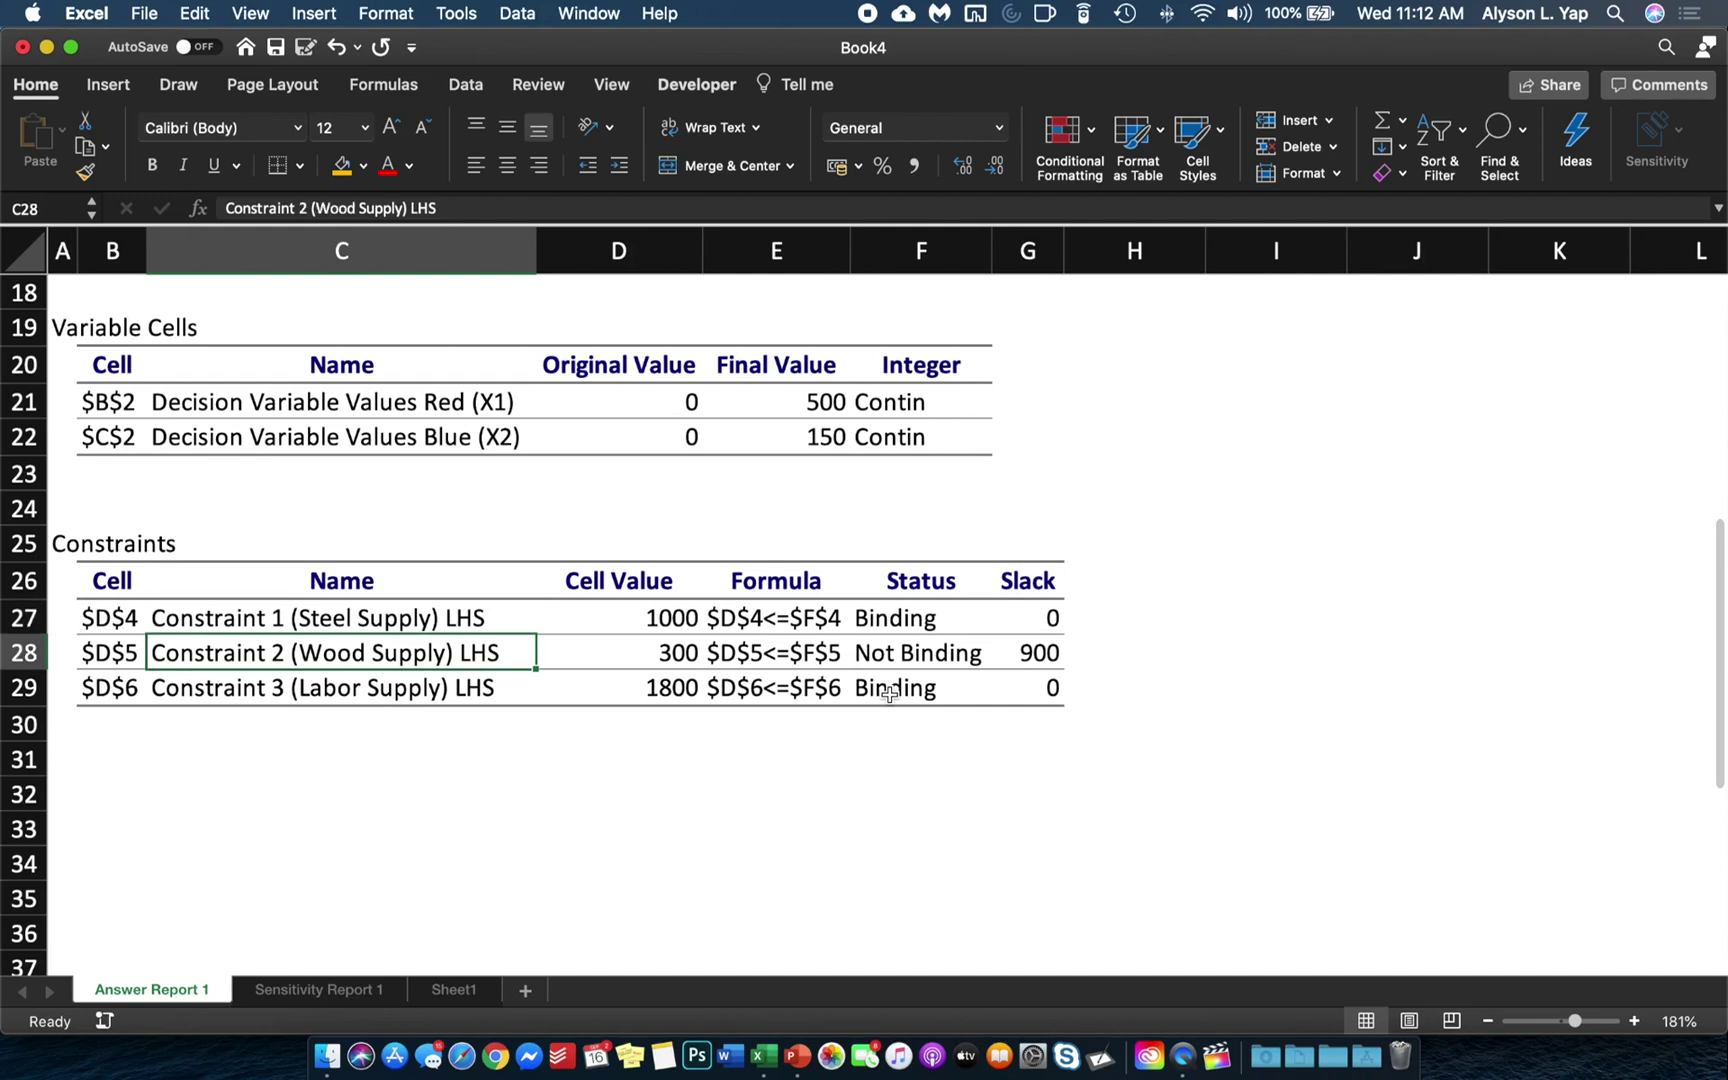
{"action": "key", "text": "Right"}
{"action": "key", "text": "Right"}
{"action": "key", "text": "Right"}
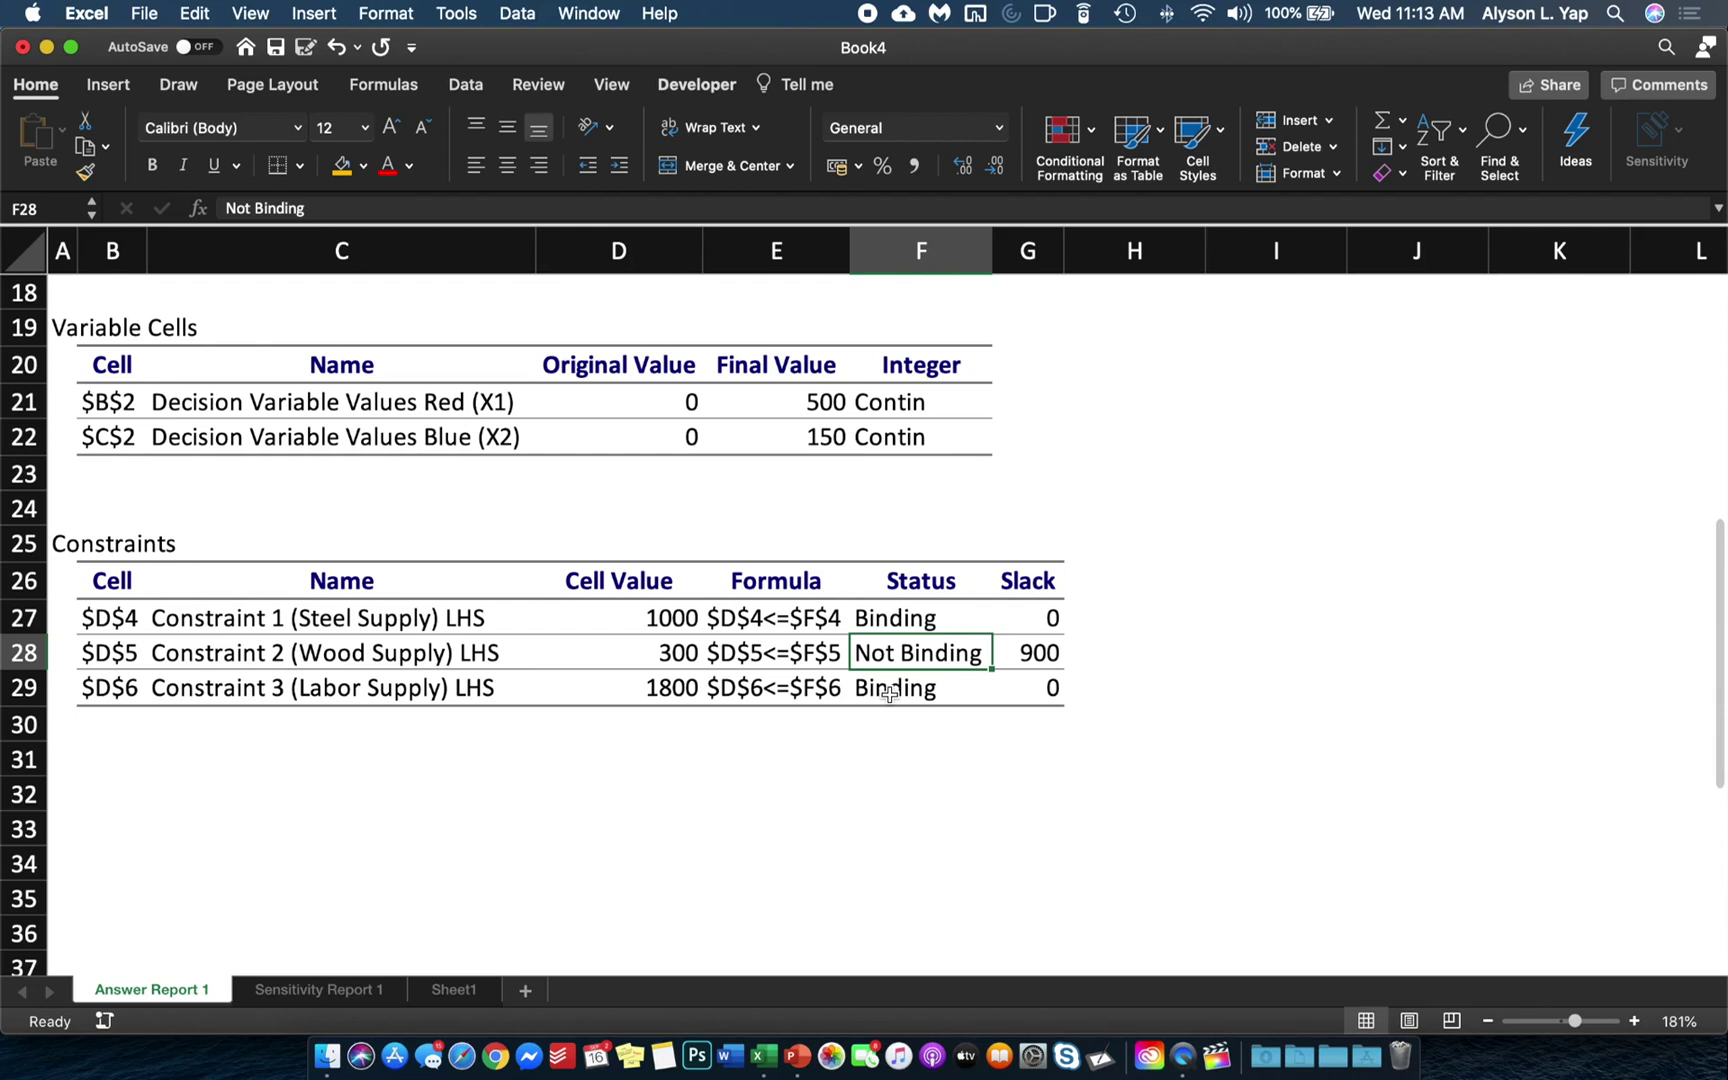
{"action": "key", "text": "Right"}
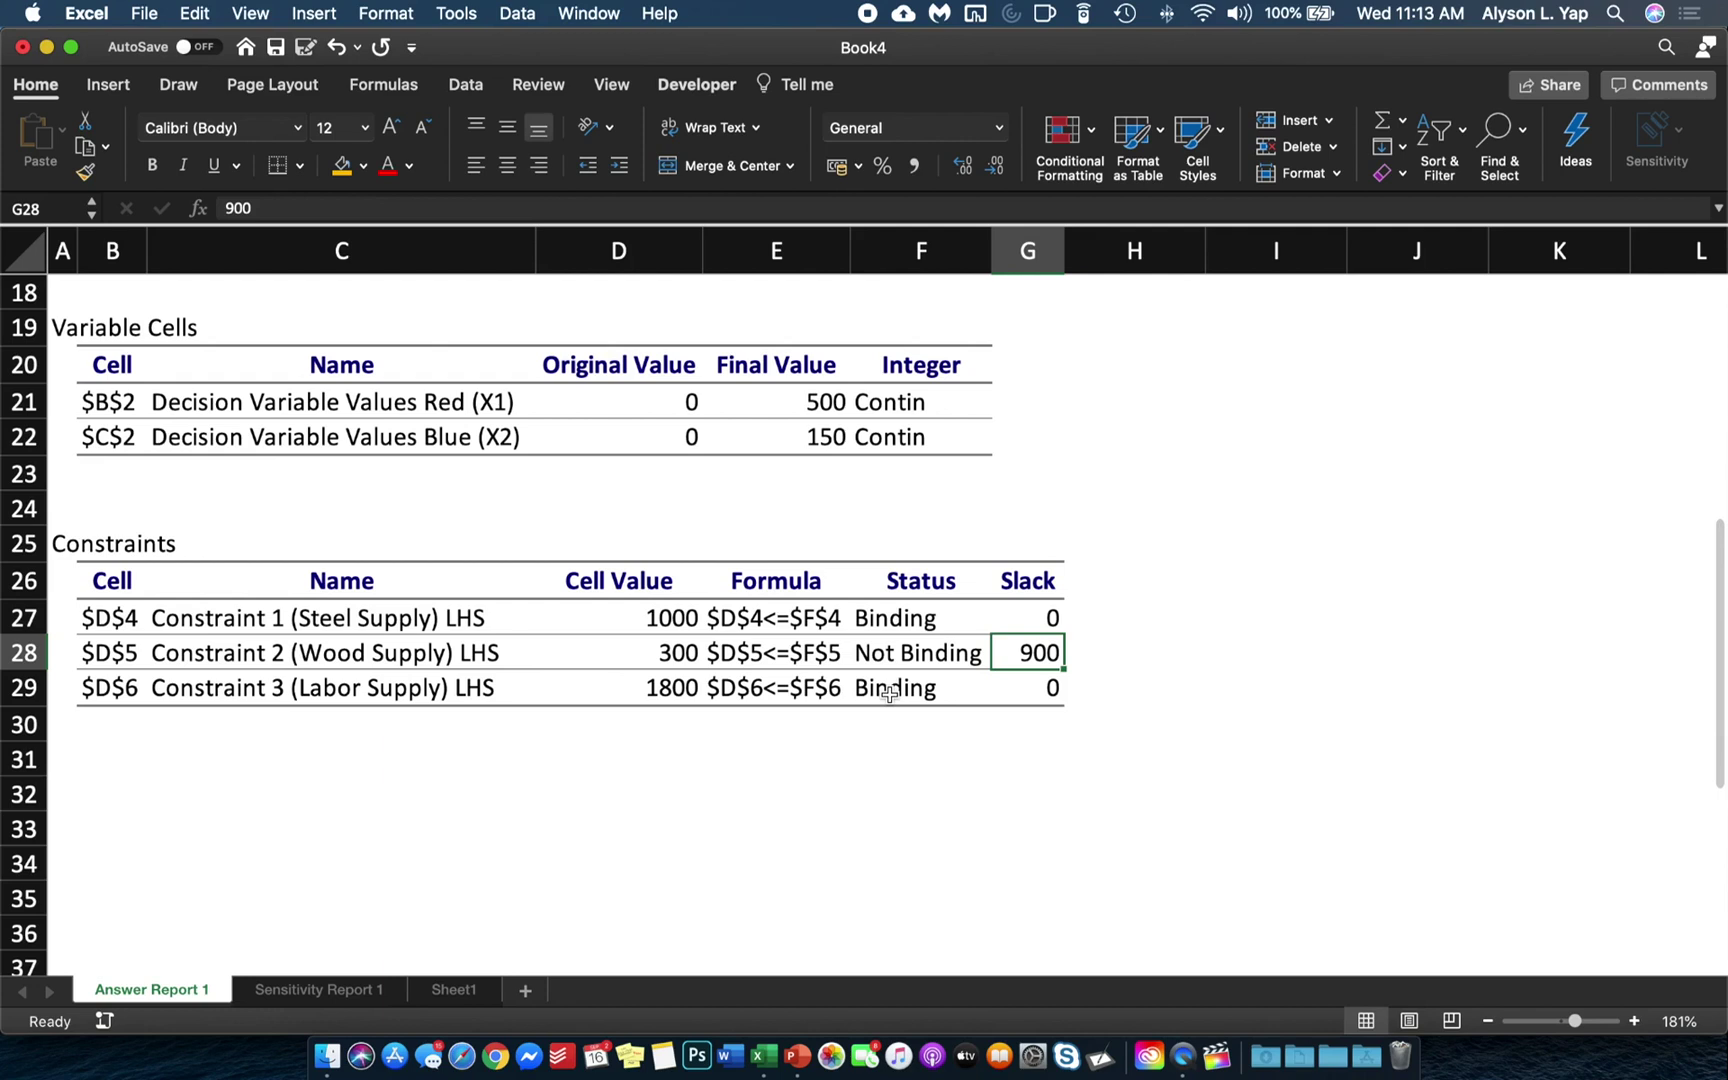
Examine the slack values of the Steel Supply and Labor Supply constraints in the Constraints table
{"action": "key", "text": "Up"}
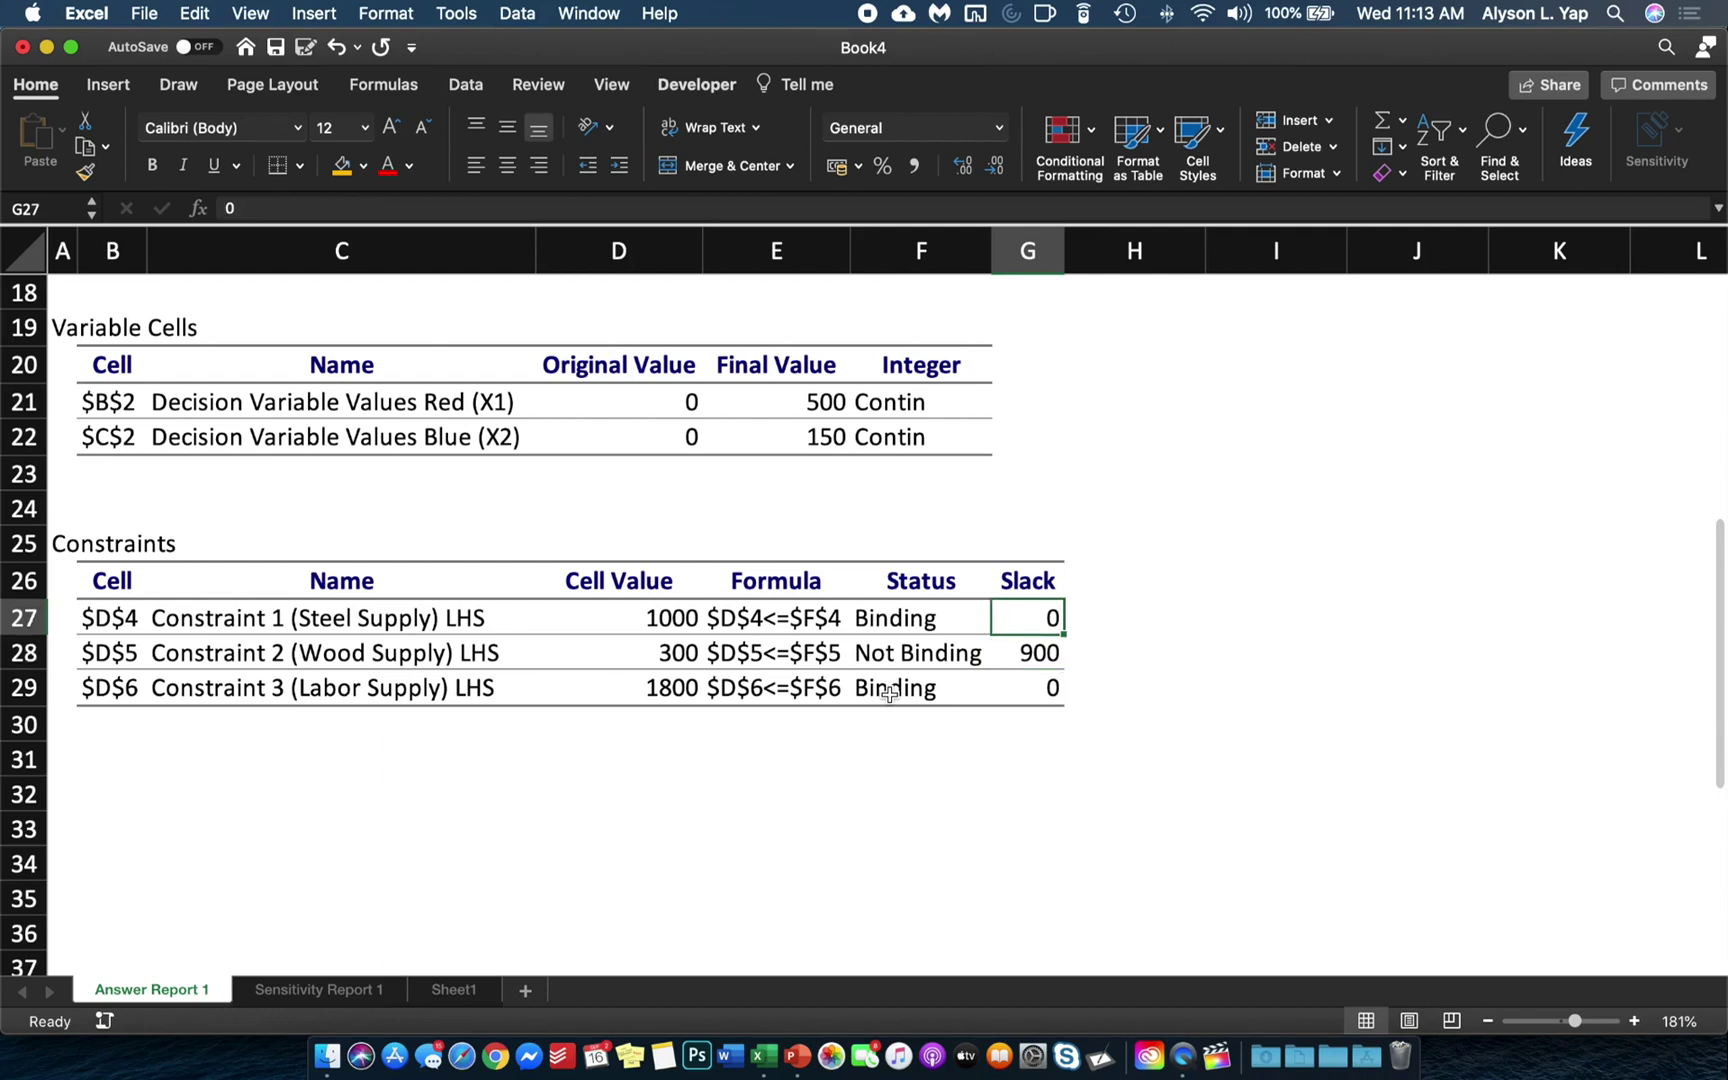
{"action": "key", "text": "Down"}
{"action": "key", "text": "Down"}
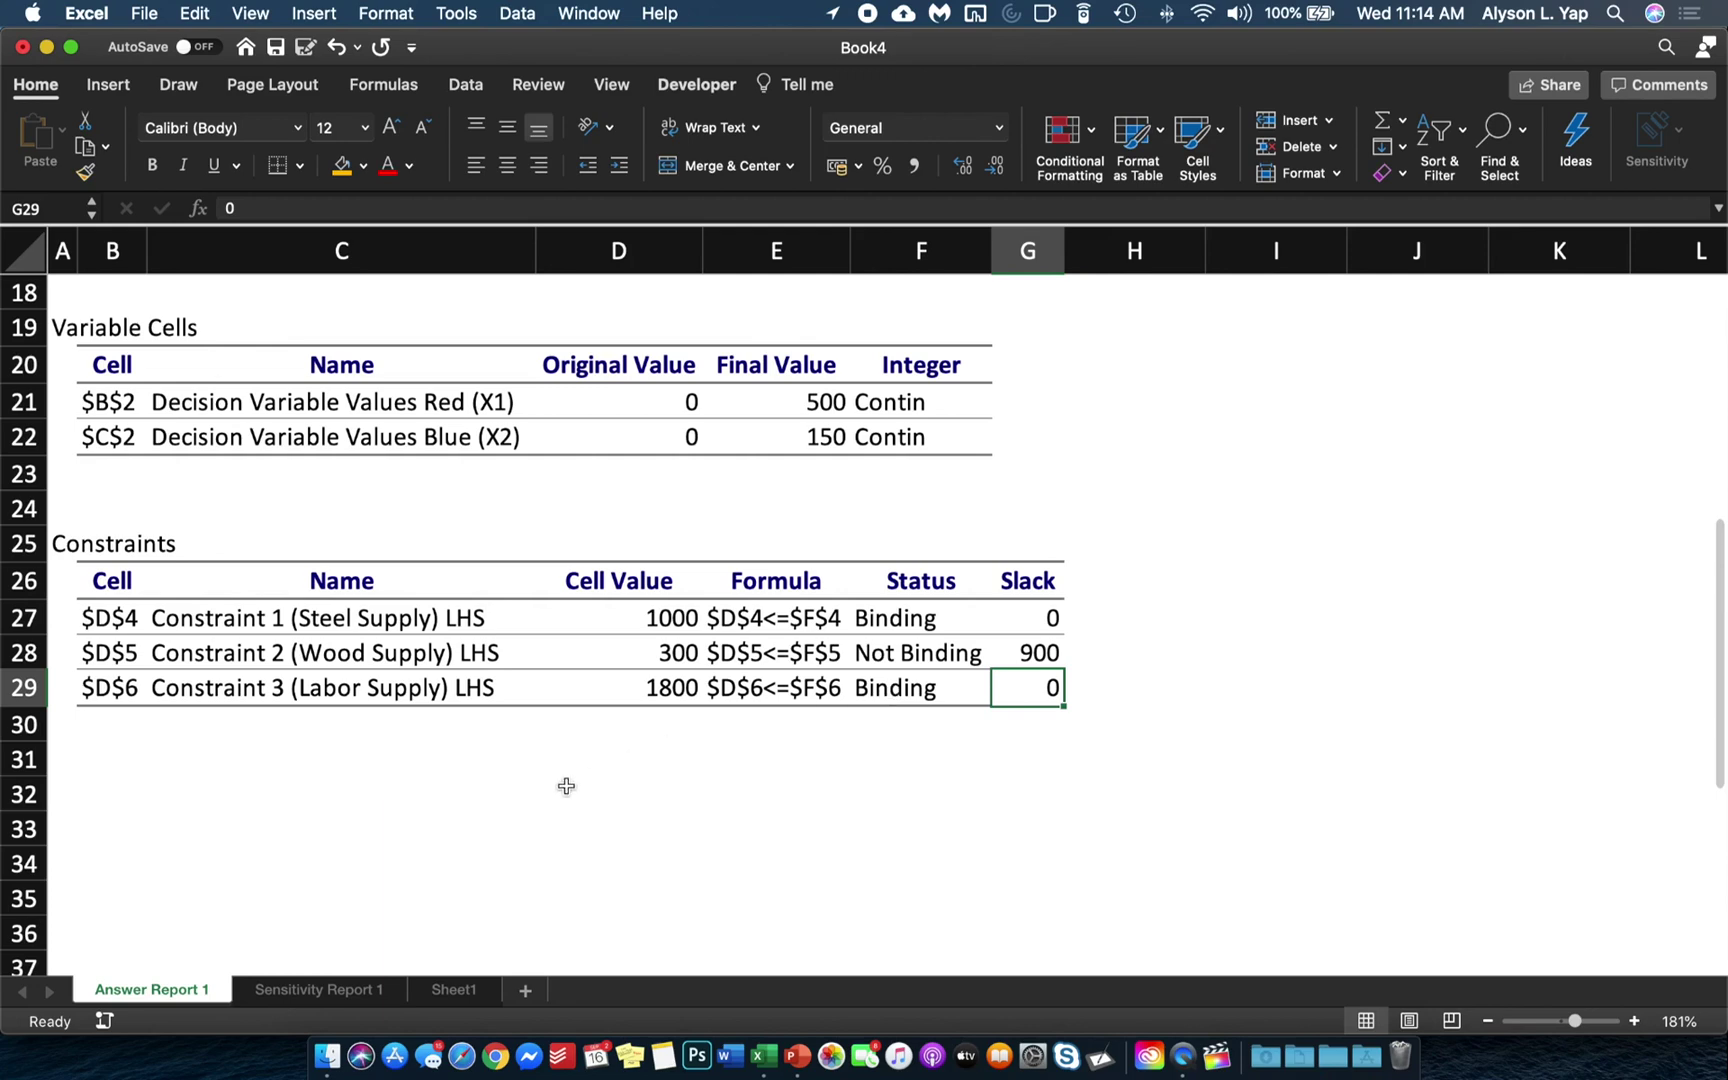
Open Sensitivity Report 1 and examine its Variable Cells table, its Constraints table and the Shadow Price column
{"action": "left_click", "coordinate": [328, 988]}
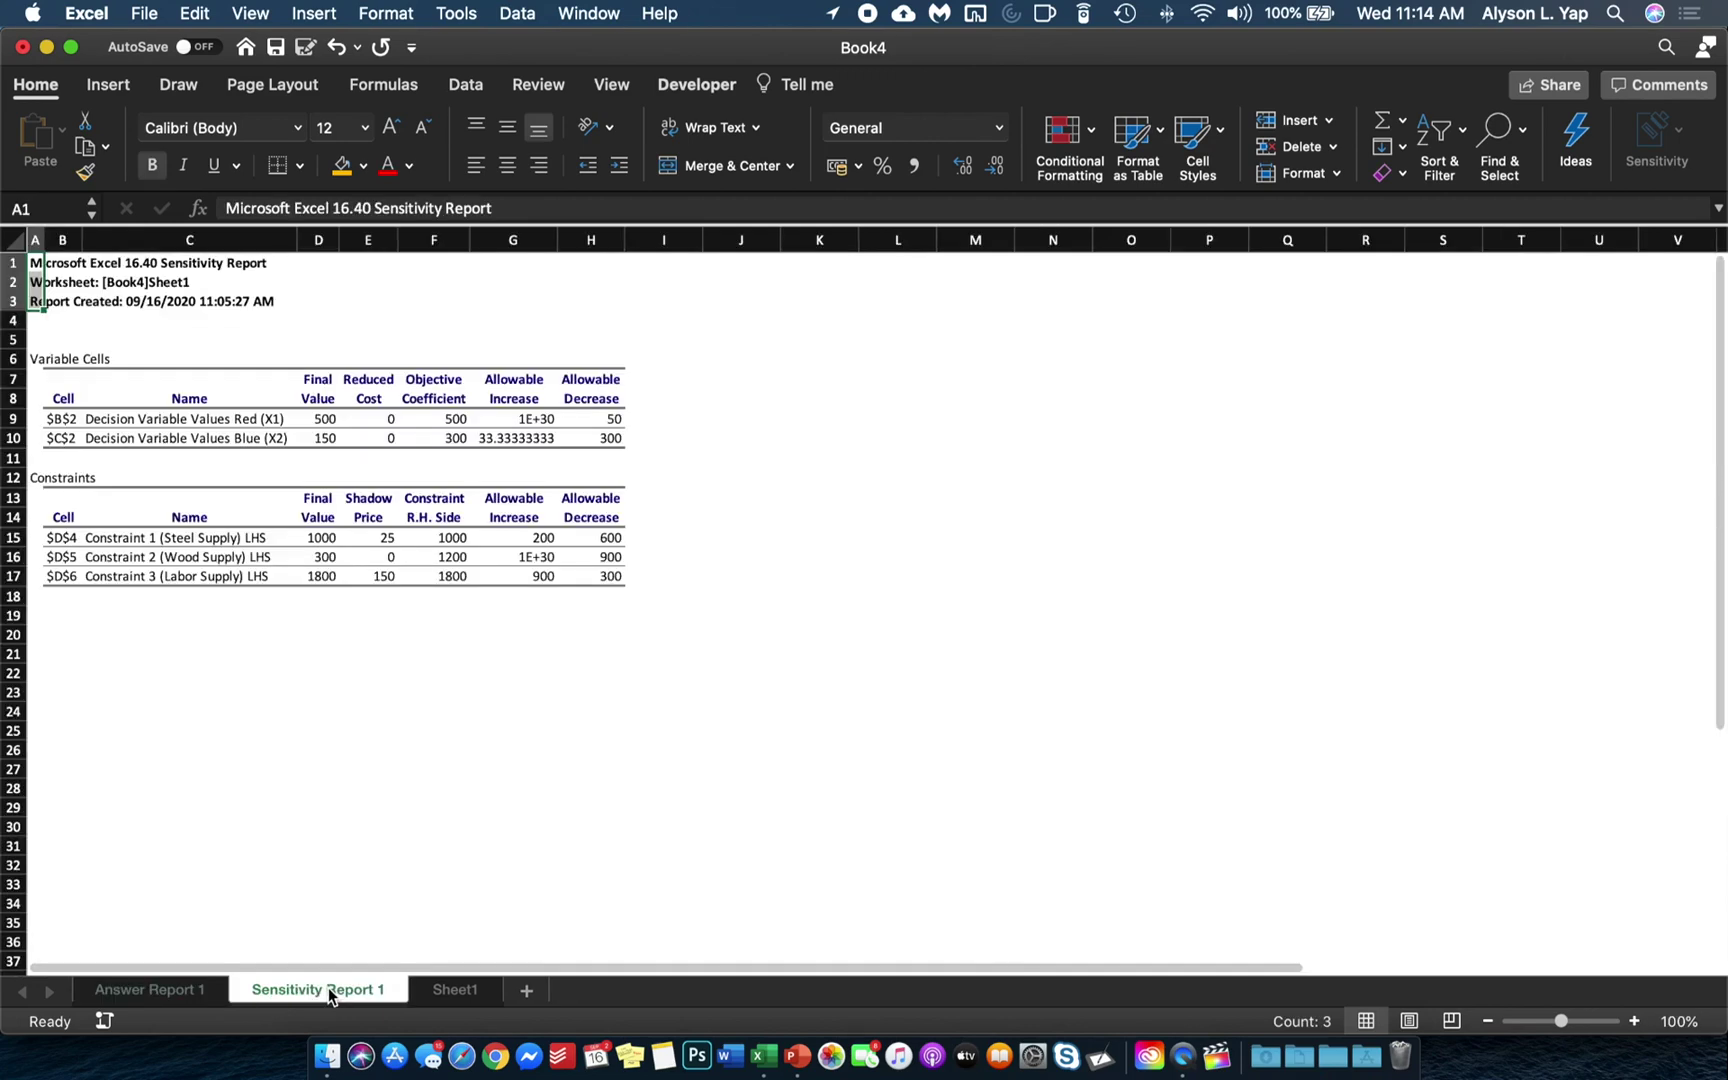
{"action": "scroll", "coordinate": [178, 330], "scroll_direction": "up", "scroll_amount": 3}
{"action": "scroll", "coordinate": [178, 330], "scroll_direction": "up", "scroll_amount": 5}
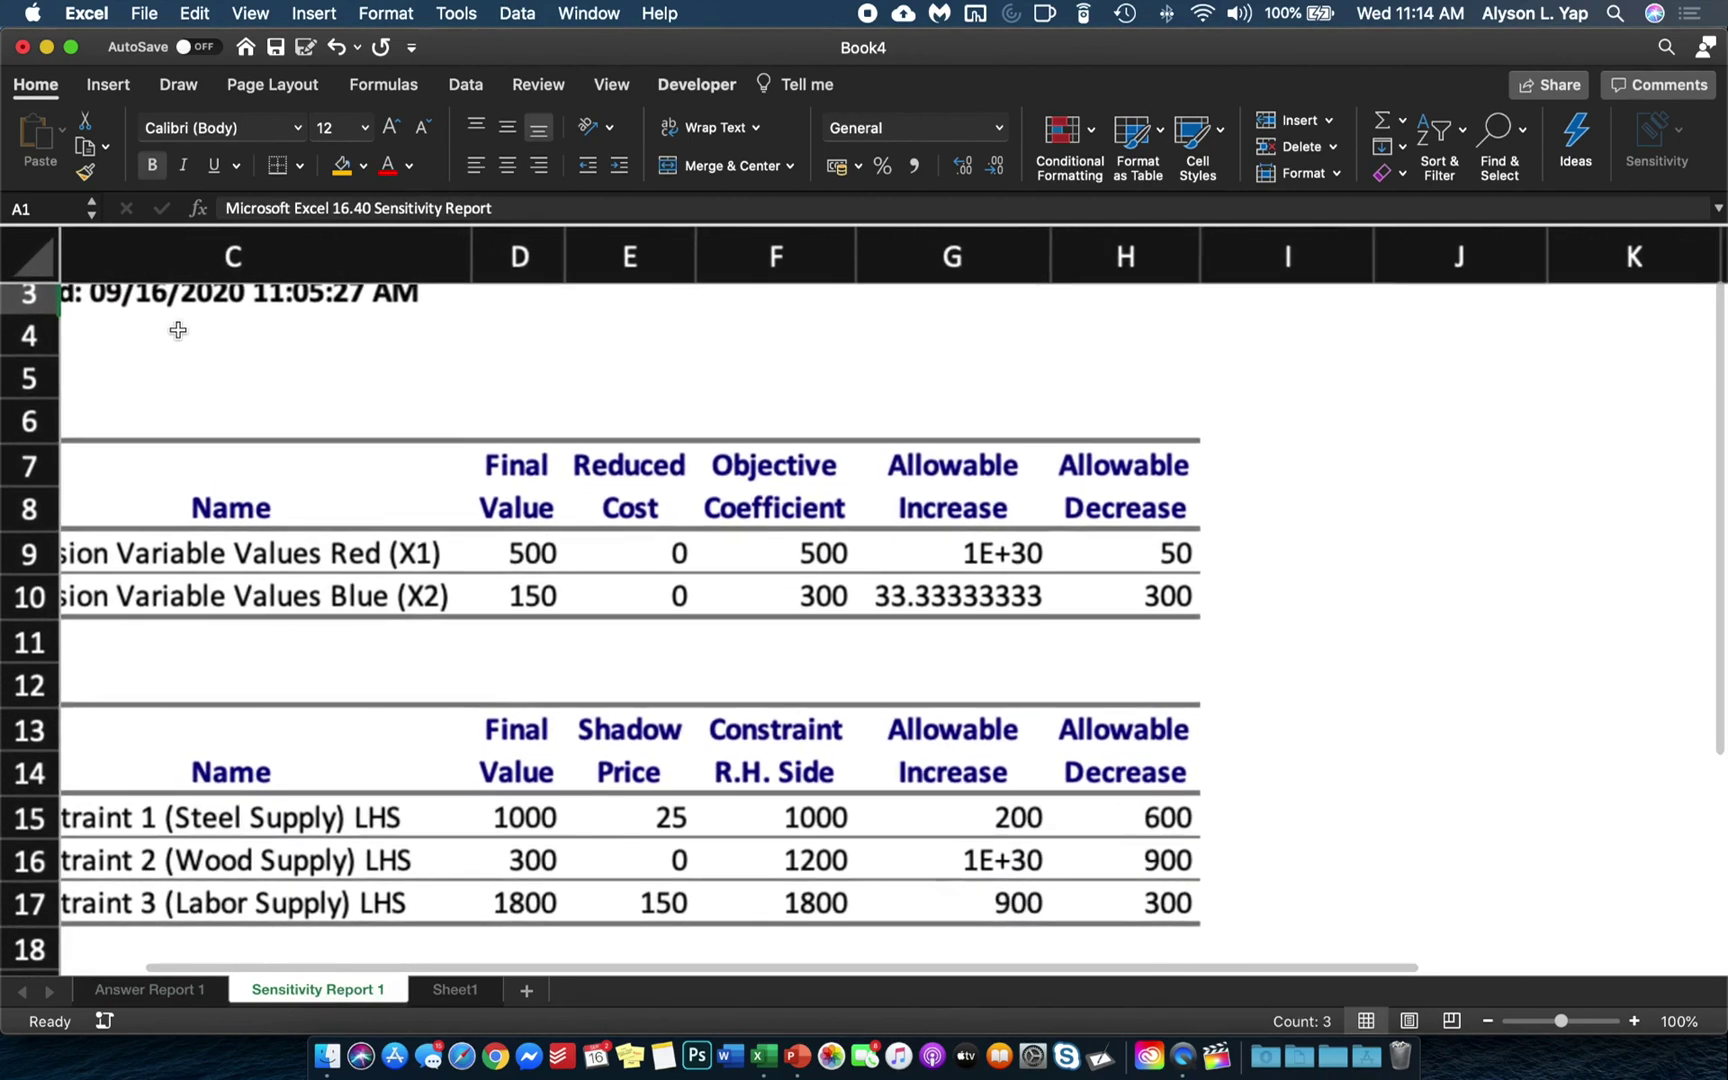
{"action": "scroll", "coordinate": [178, 330], "scroll_direction": "up", "scroll_amount": 2}
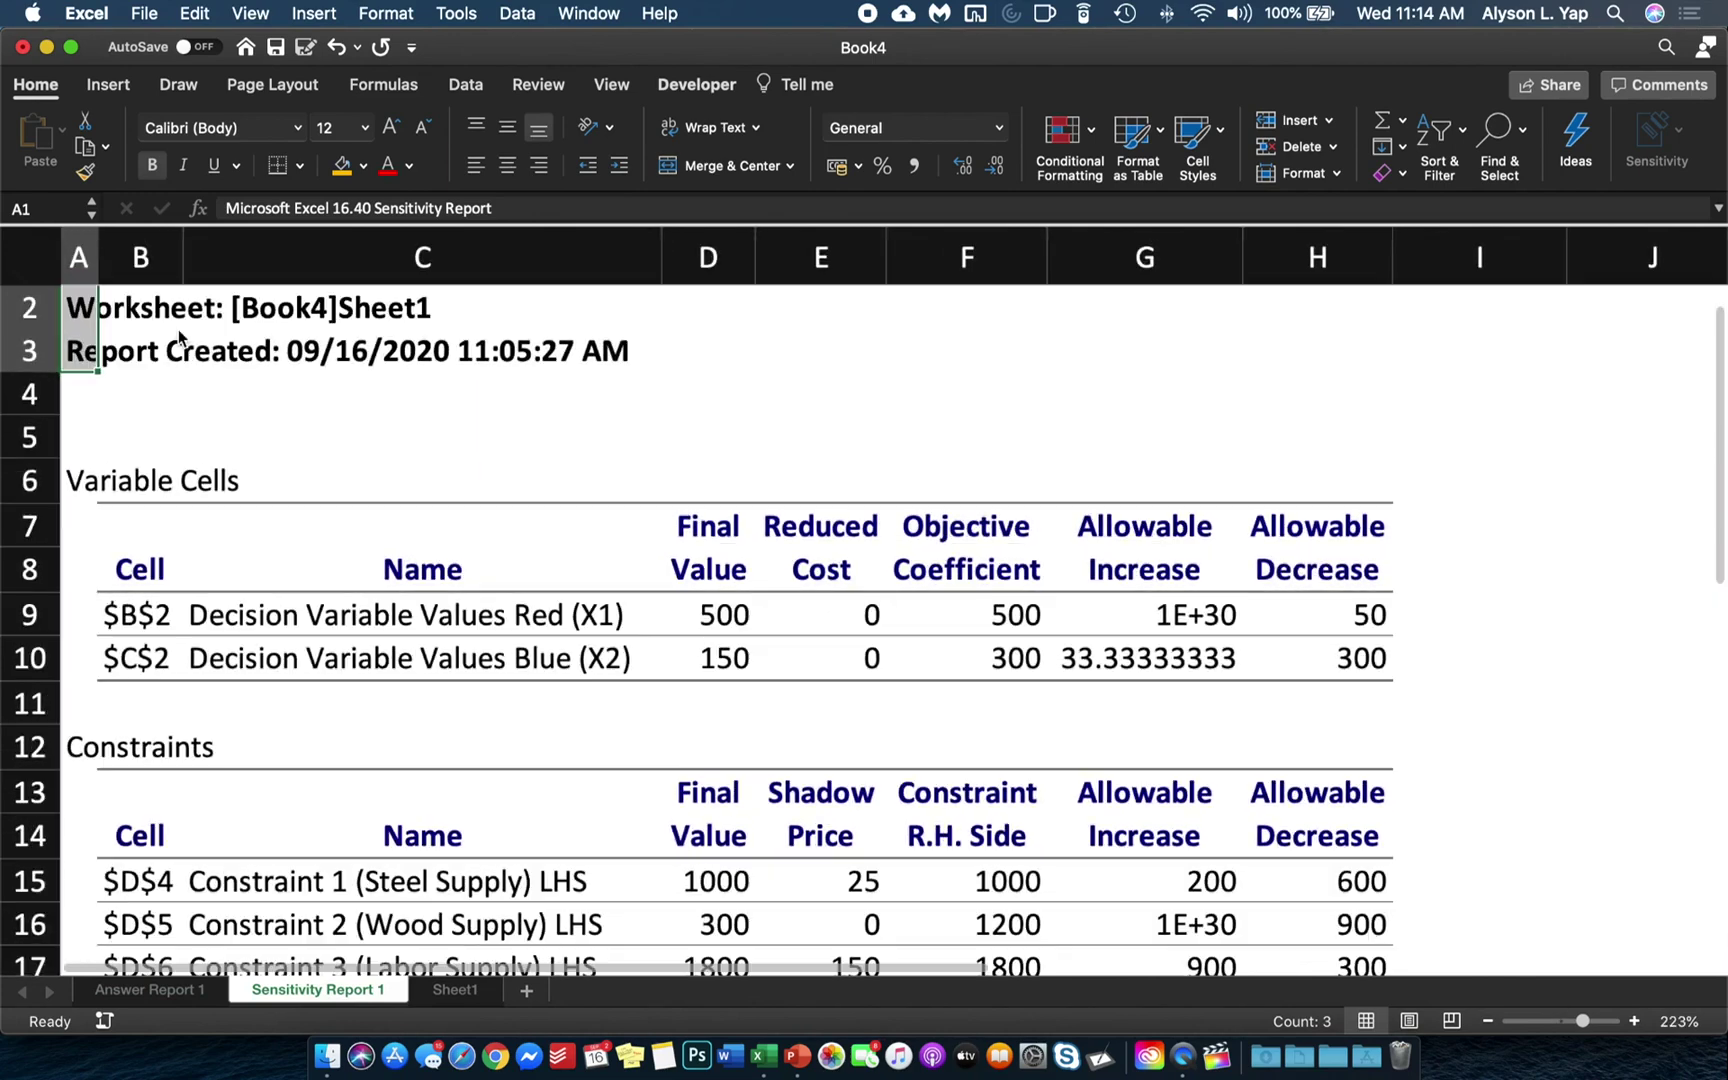
{"action": "scroll", "coordinate": [178, 330], "scroll_direction": "down", "scroll_amount": 1}
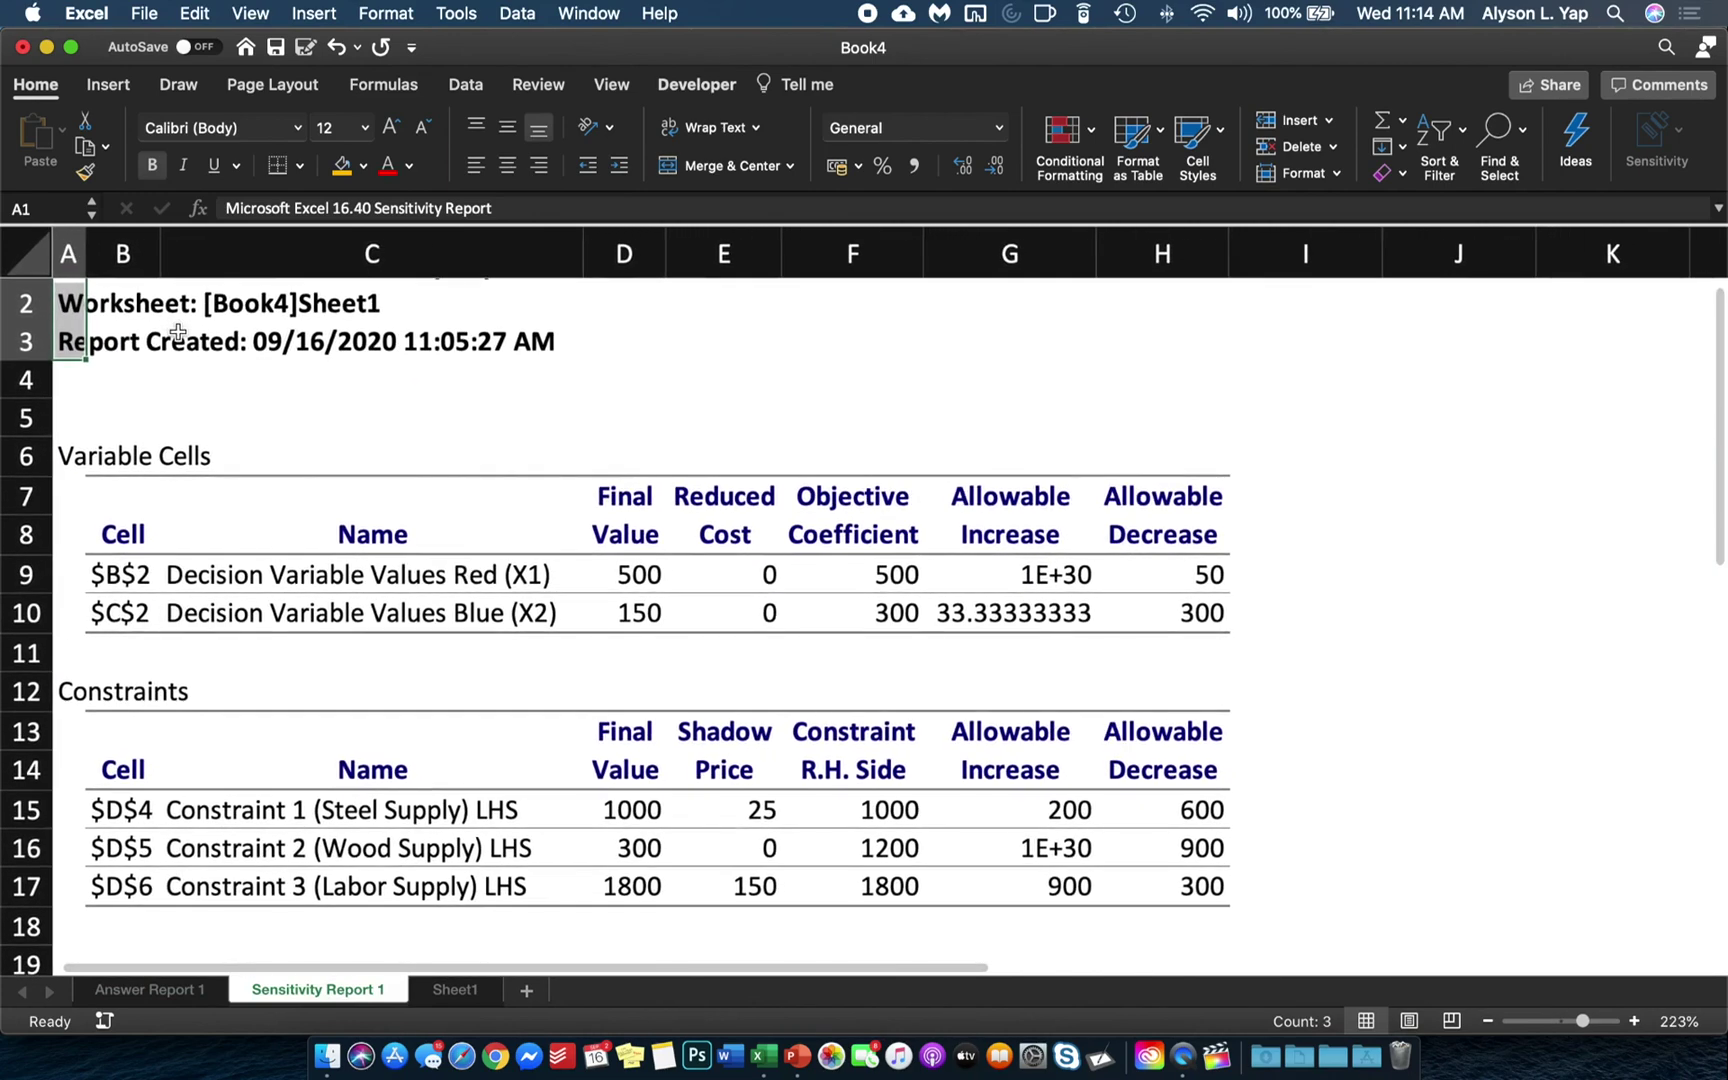
{"action": "scroll", "coordinate": [178, 334], "scroll_direction": "up", "scroll_amount": 1}
{"action": "scroll", "coordinate": [166, 484], "scroll_direction": "down", "scroll_amount": 1}
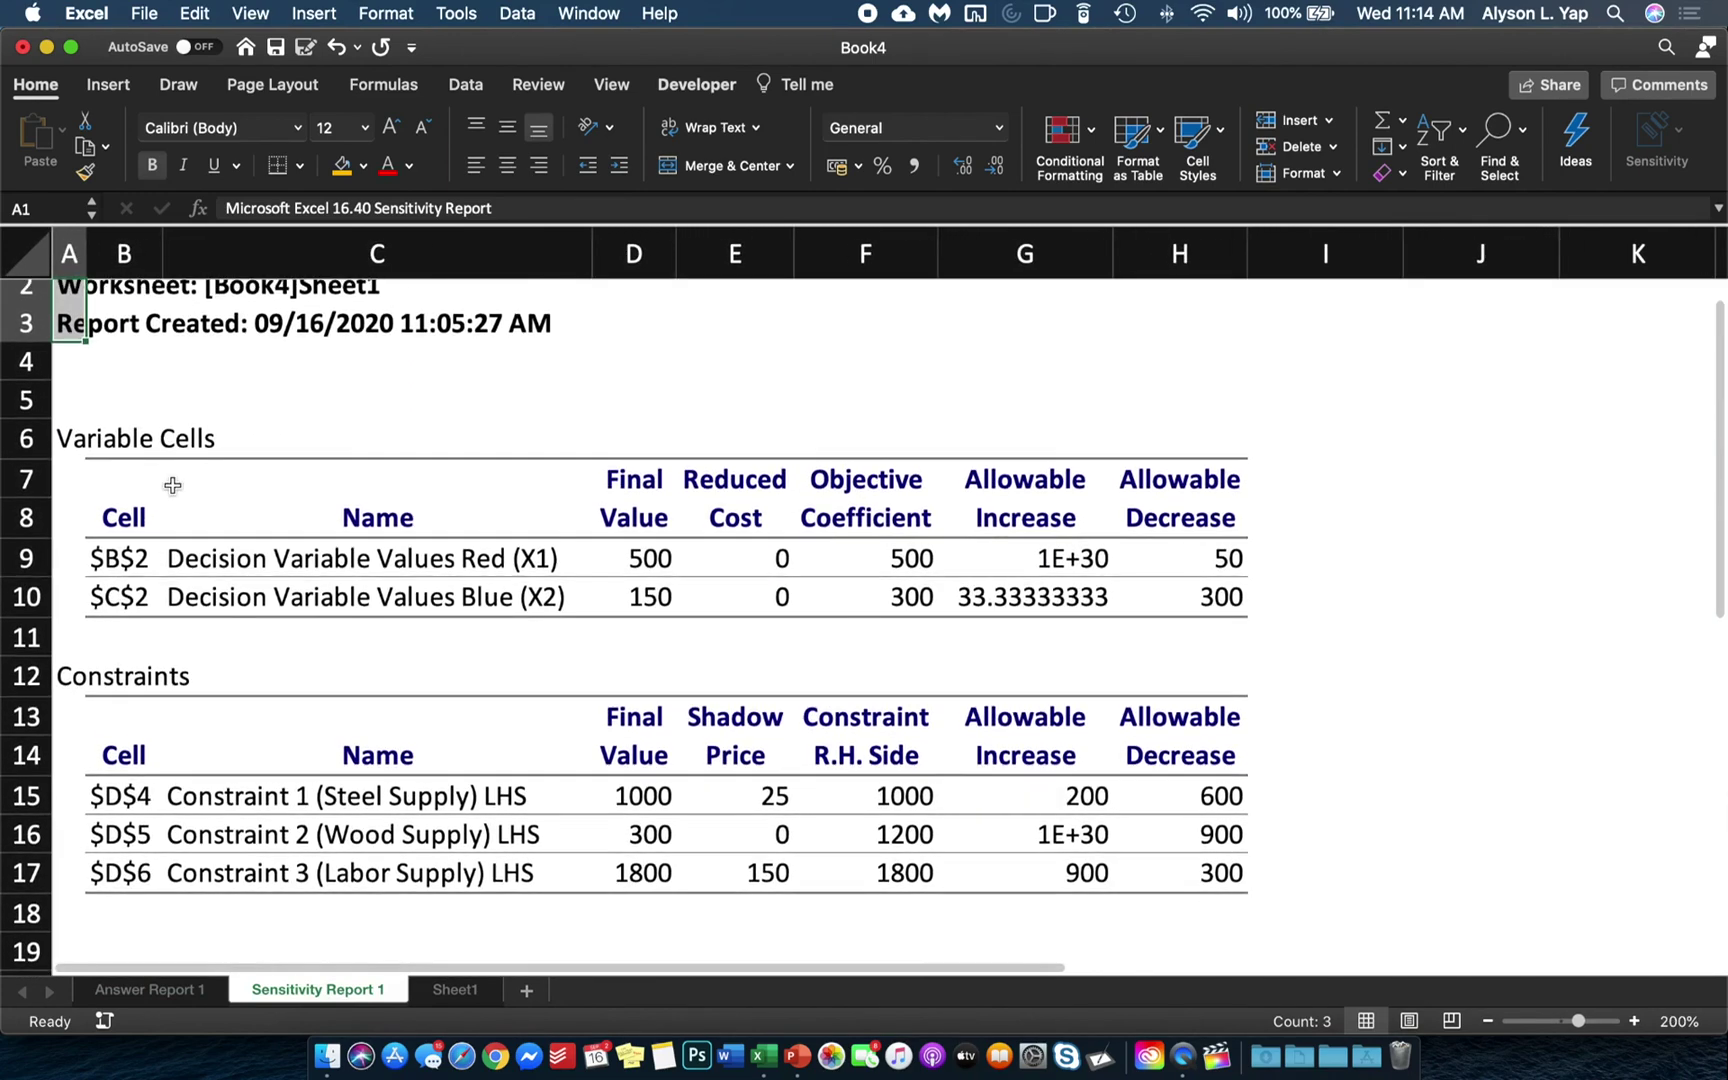
{"action": "left_click_drag", "start_coordinate": [88, 446], "coordinate": [1225, 624]}
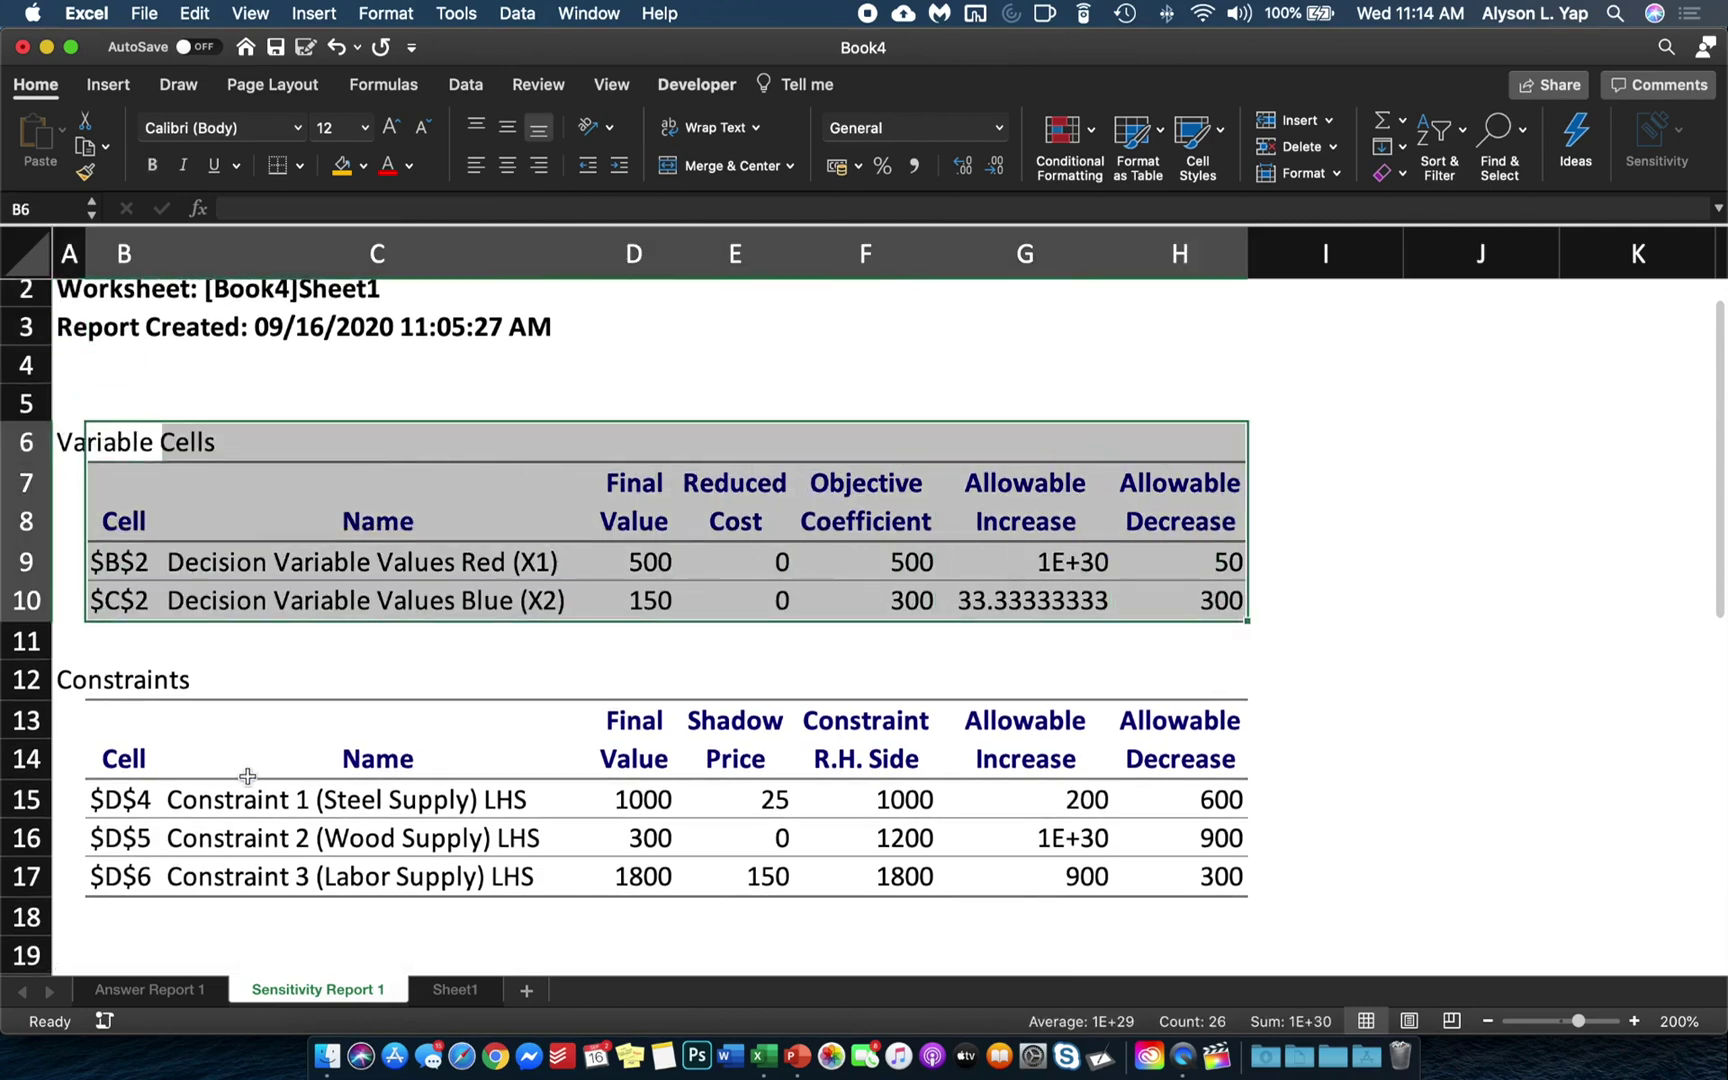
{"action": "left_click_drag", "start_coordinate": [105, 685], "coordinate": [1192, 891]}
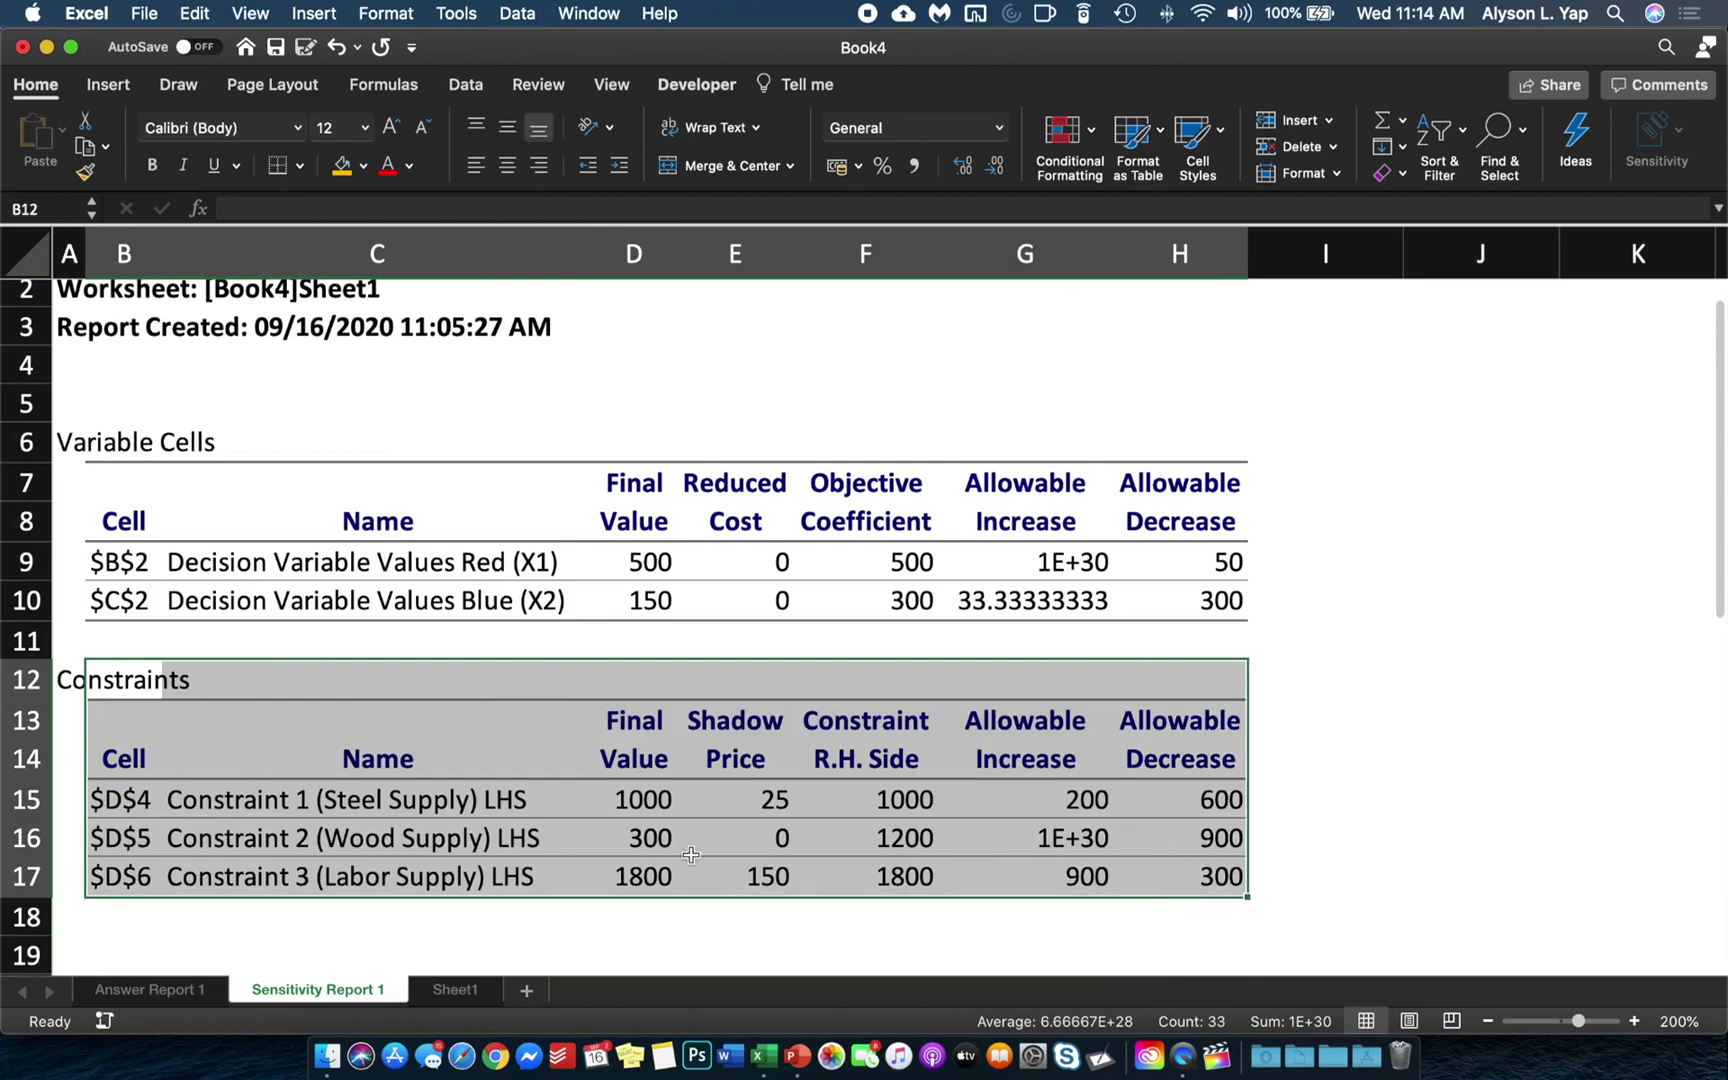
{"action": "left_click_drag", "start_coordinate": [62, 684], "coordinate": [1149, 867]}
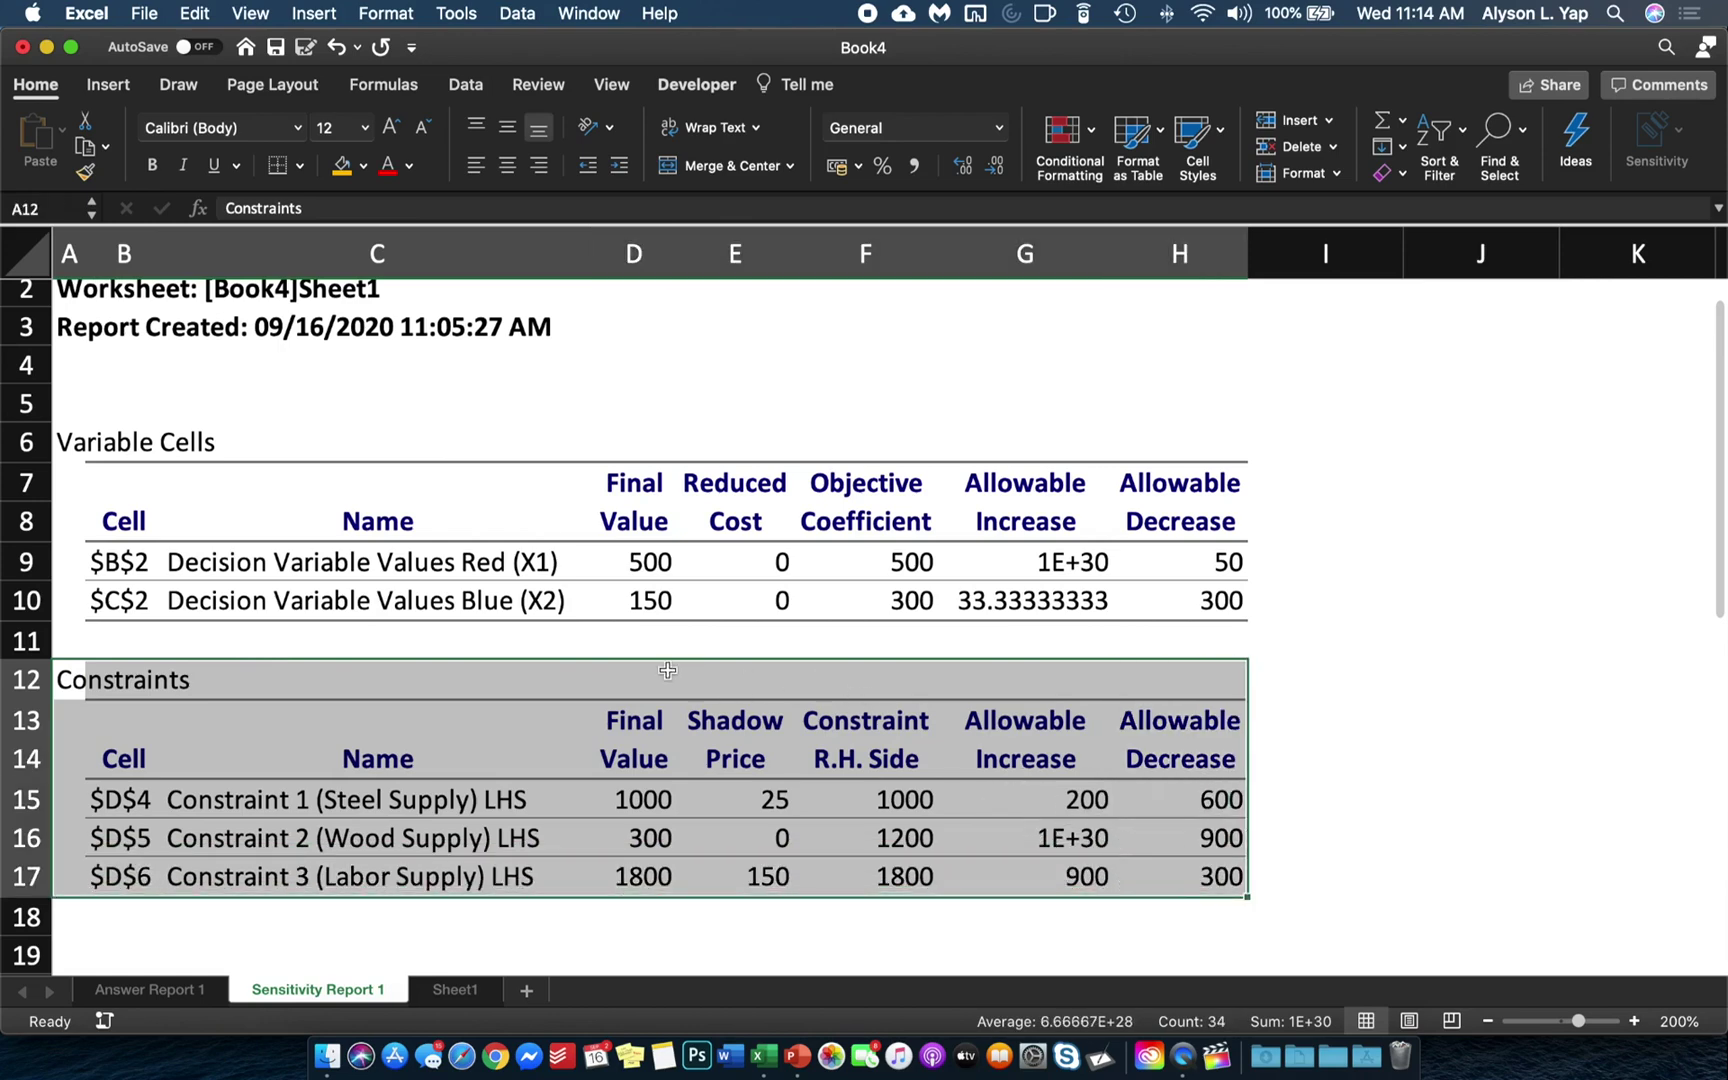
{"action": "left_click", "coordinate": [756, 719]}
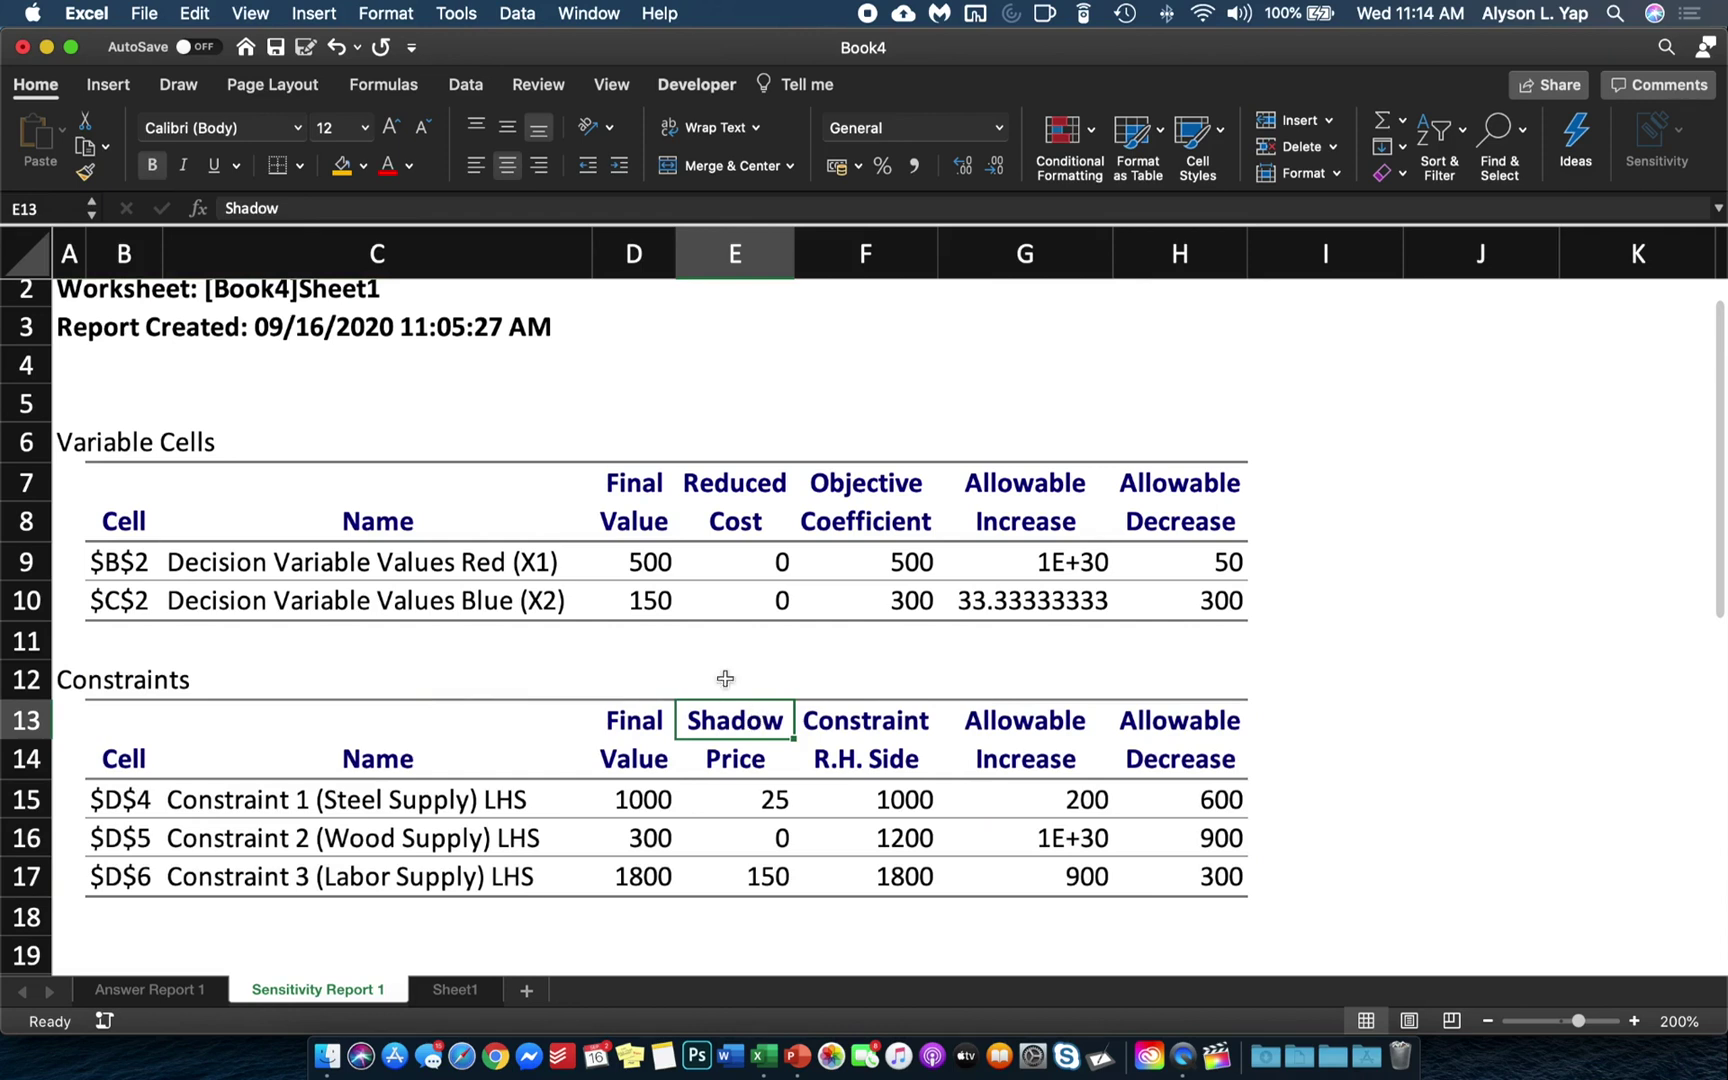
Examine the decision variables' final values and objective coefficients in the Sensitivity Report, and return to Answer Report 1 to compare the final values
{"action": "left_click", "coordinate": [83, 438]}
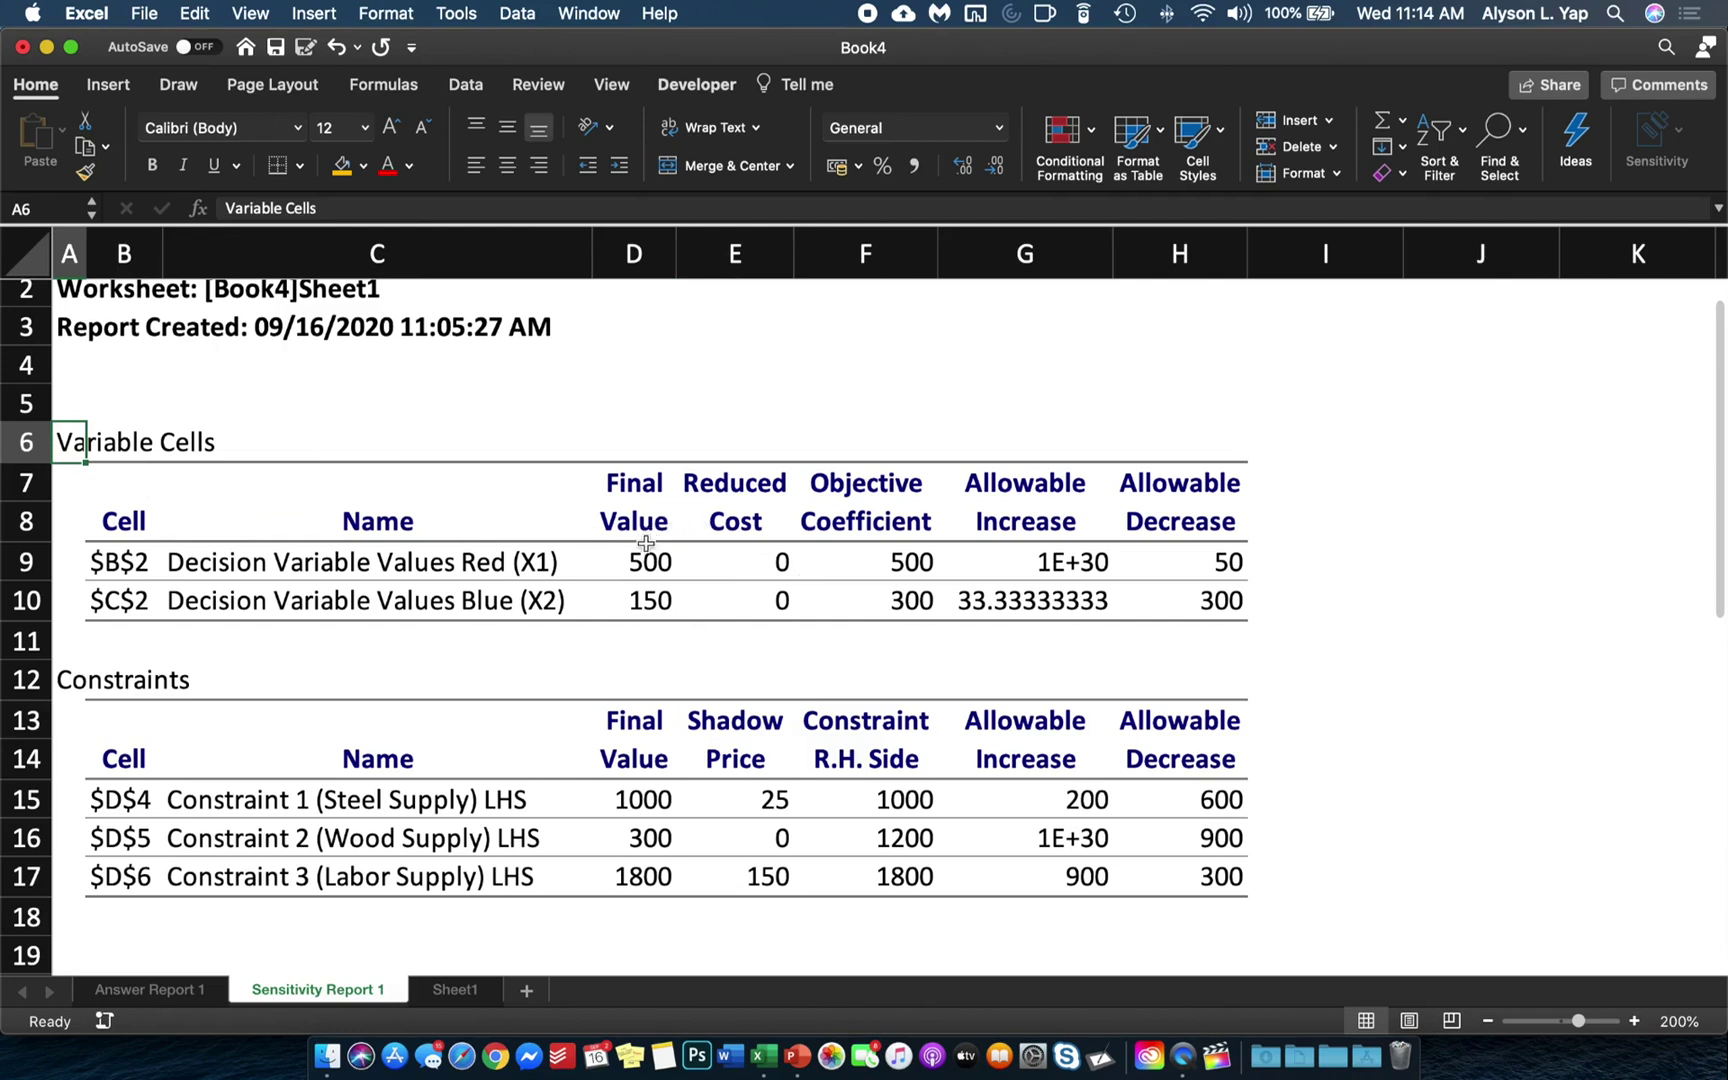
{"action": "left_click_drag", "start_coordinate": [647, 558], "coordinate": [645, 600]}
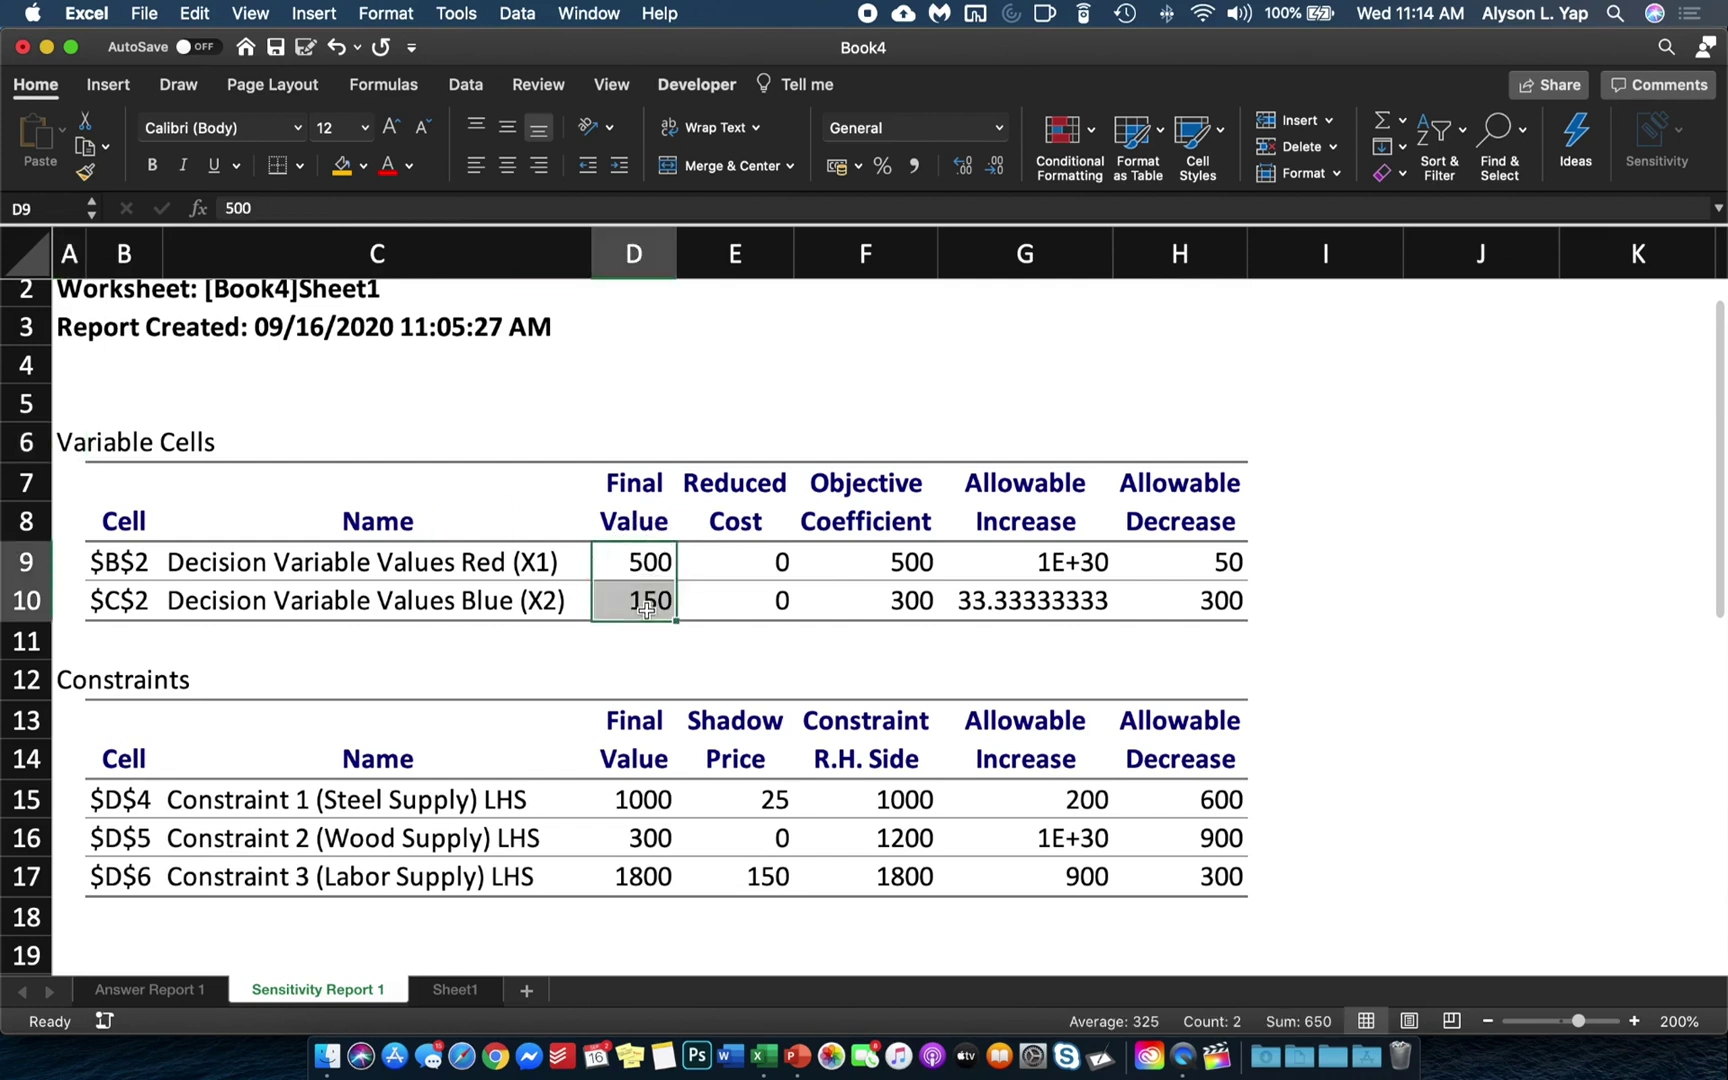
{"action": "left_click_drag", "start_coordinate": [920, 562], "coordinate": [910, 600]}
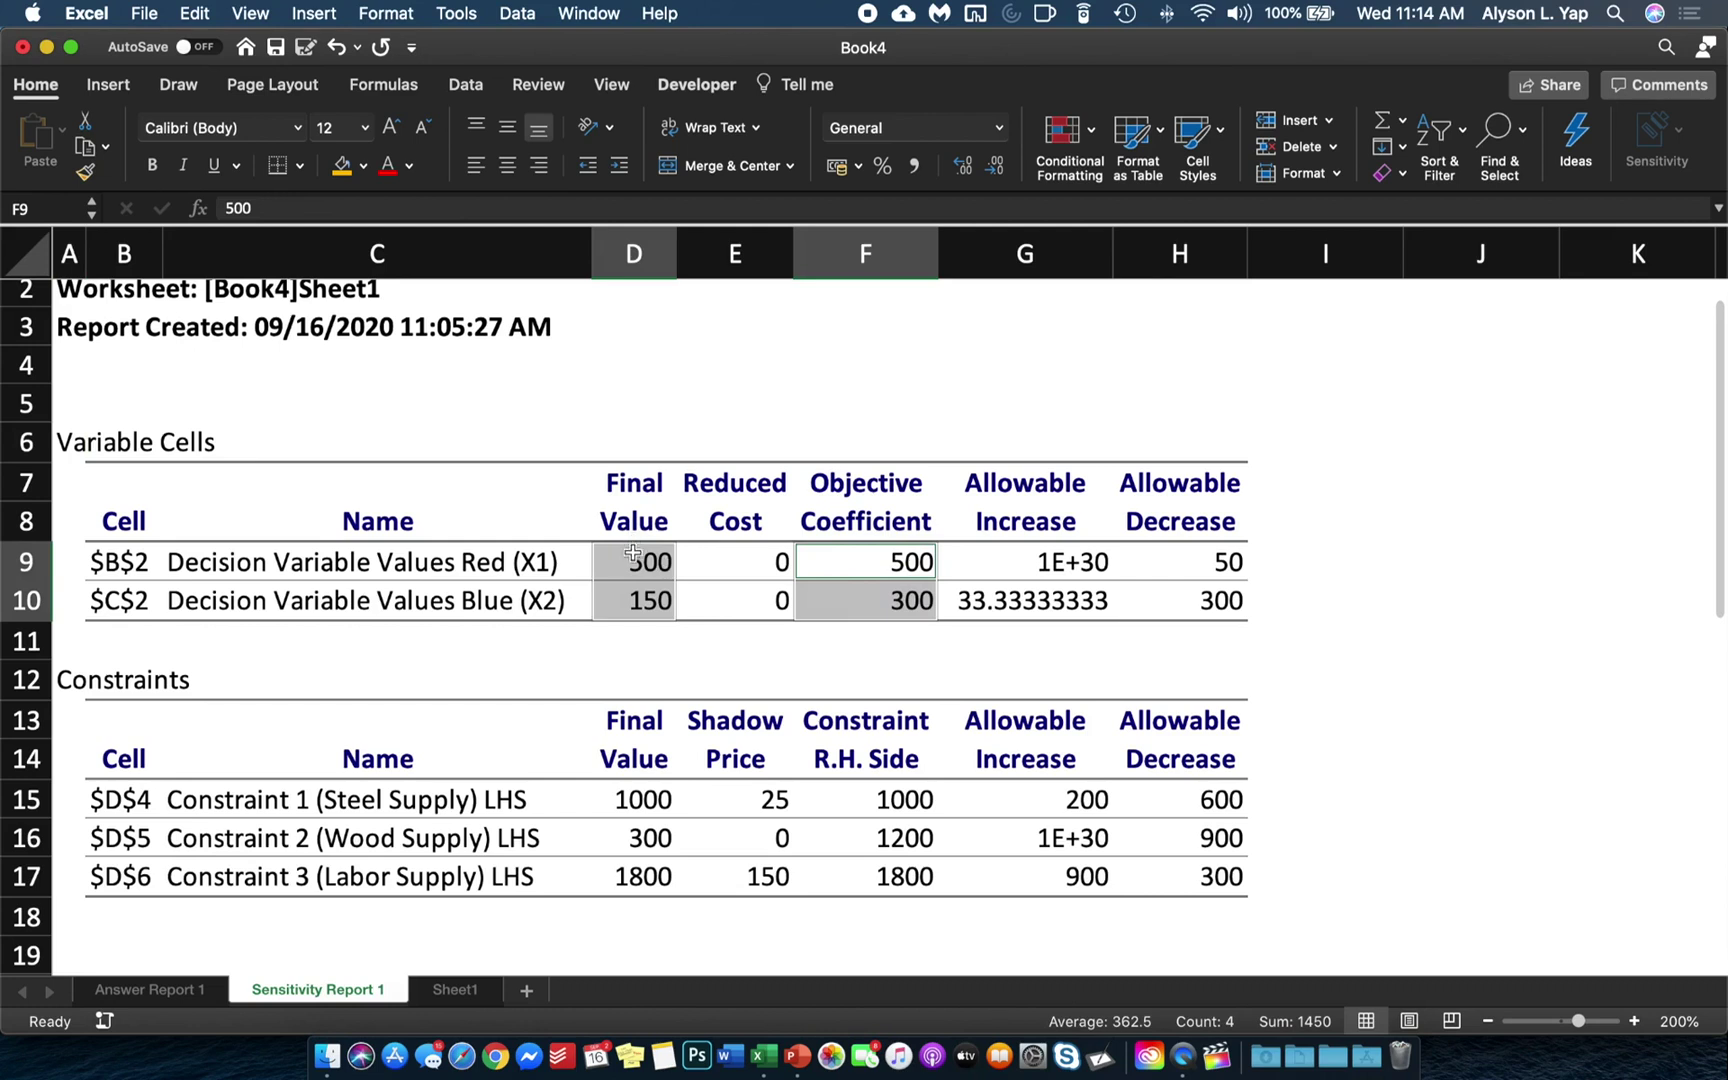
{"action": "left_click_drag", "start_coordinate": [633, 559], "coordinate": [632, 598]}
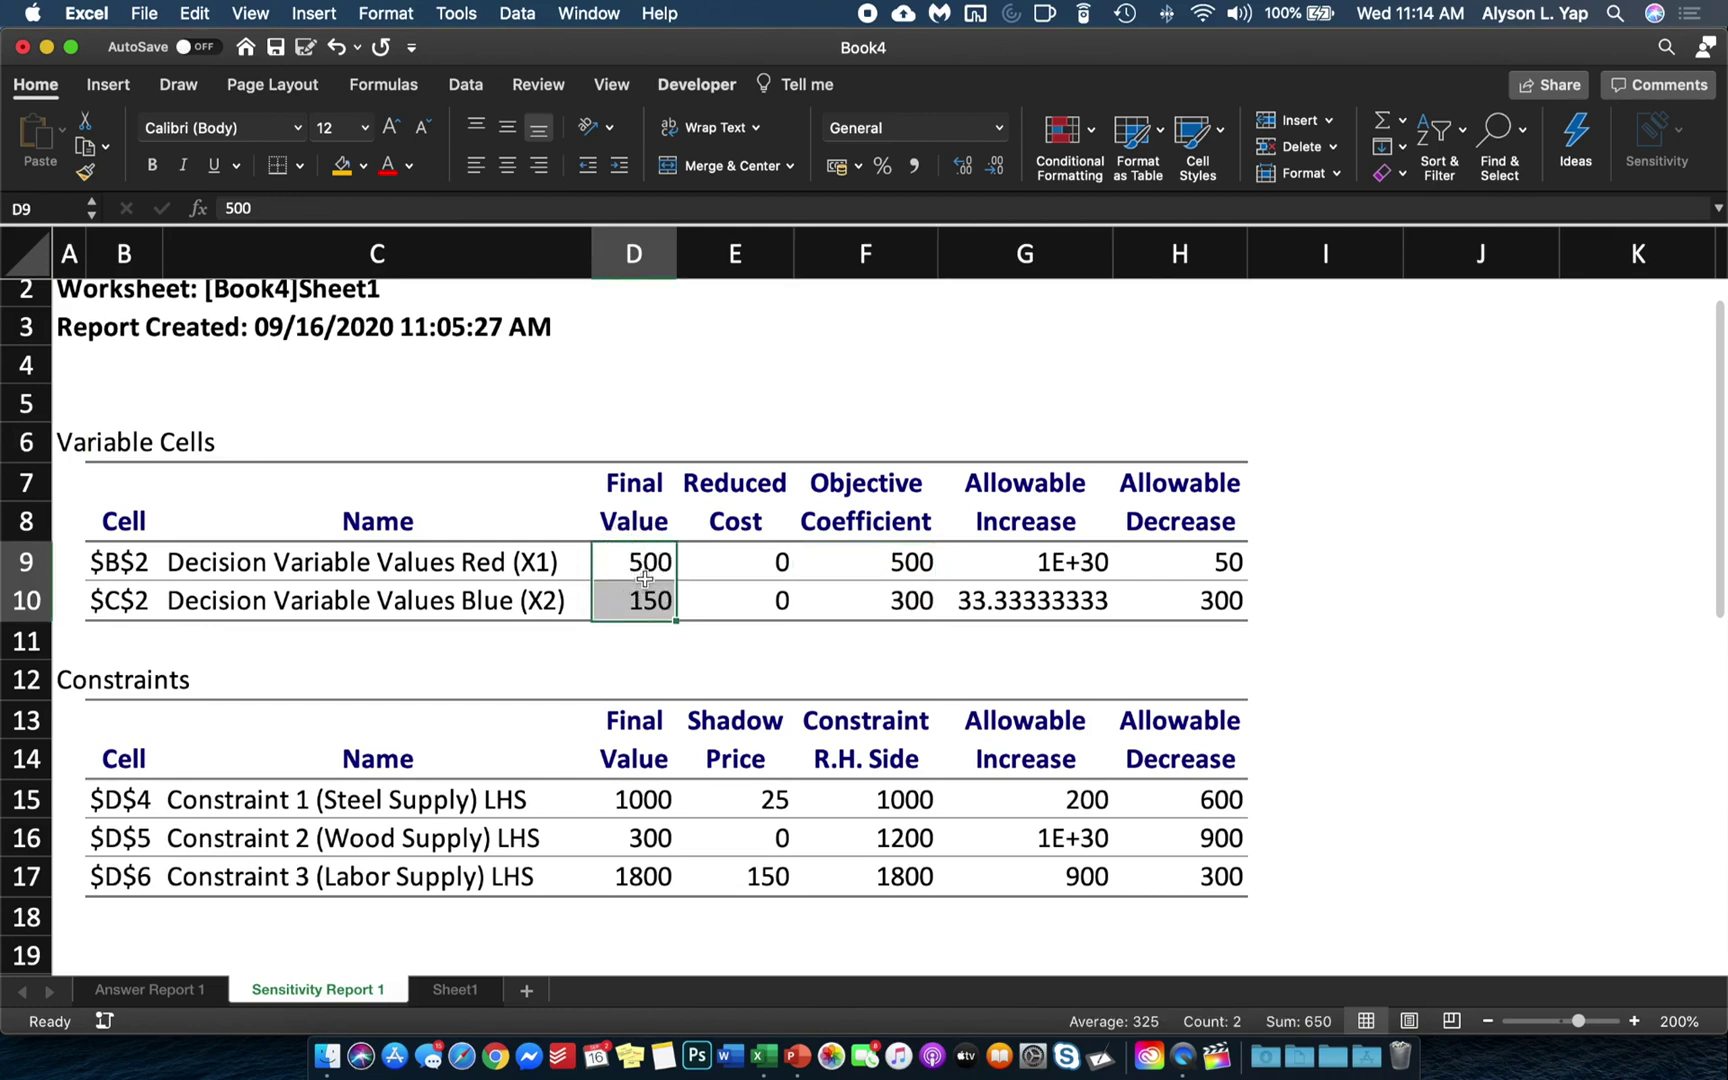
{"action": "left_click", "coordinate": [146, 988]}
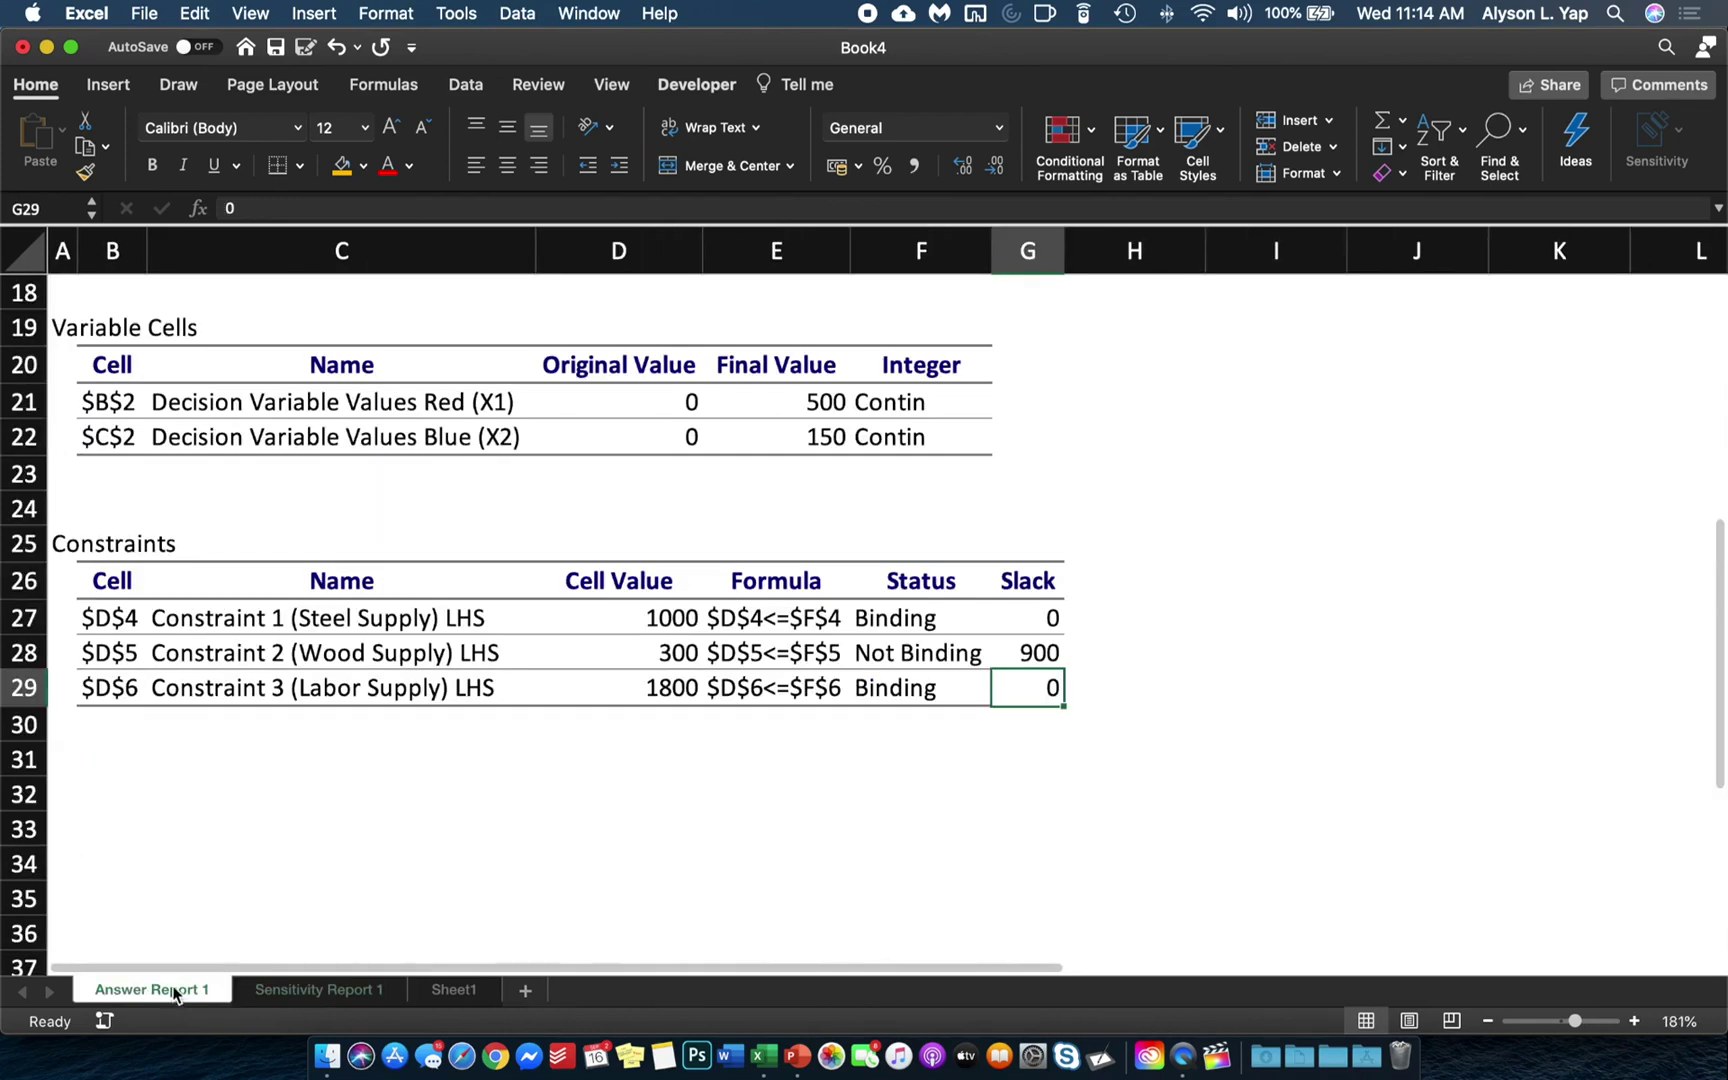
Compare the Objective Coefficient values in Sensitivity Report 1 with the profit coefficients of Red (X1) and Blue (X2) on Sheet1
{"action": "scroll", "coordinate": [760, 455], "scroll_direction": "up", "scroll_amount": 1}
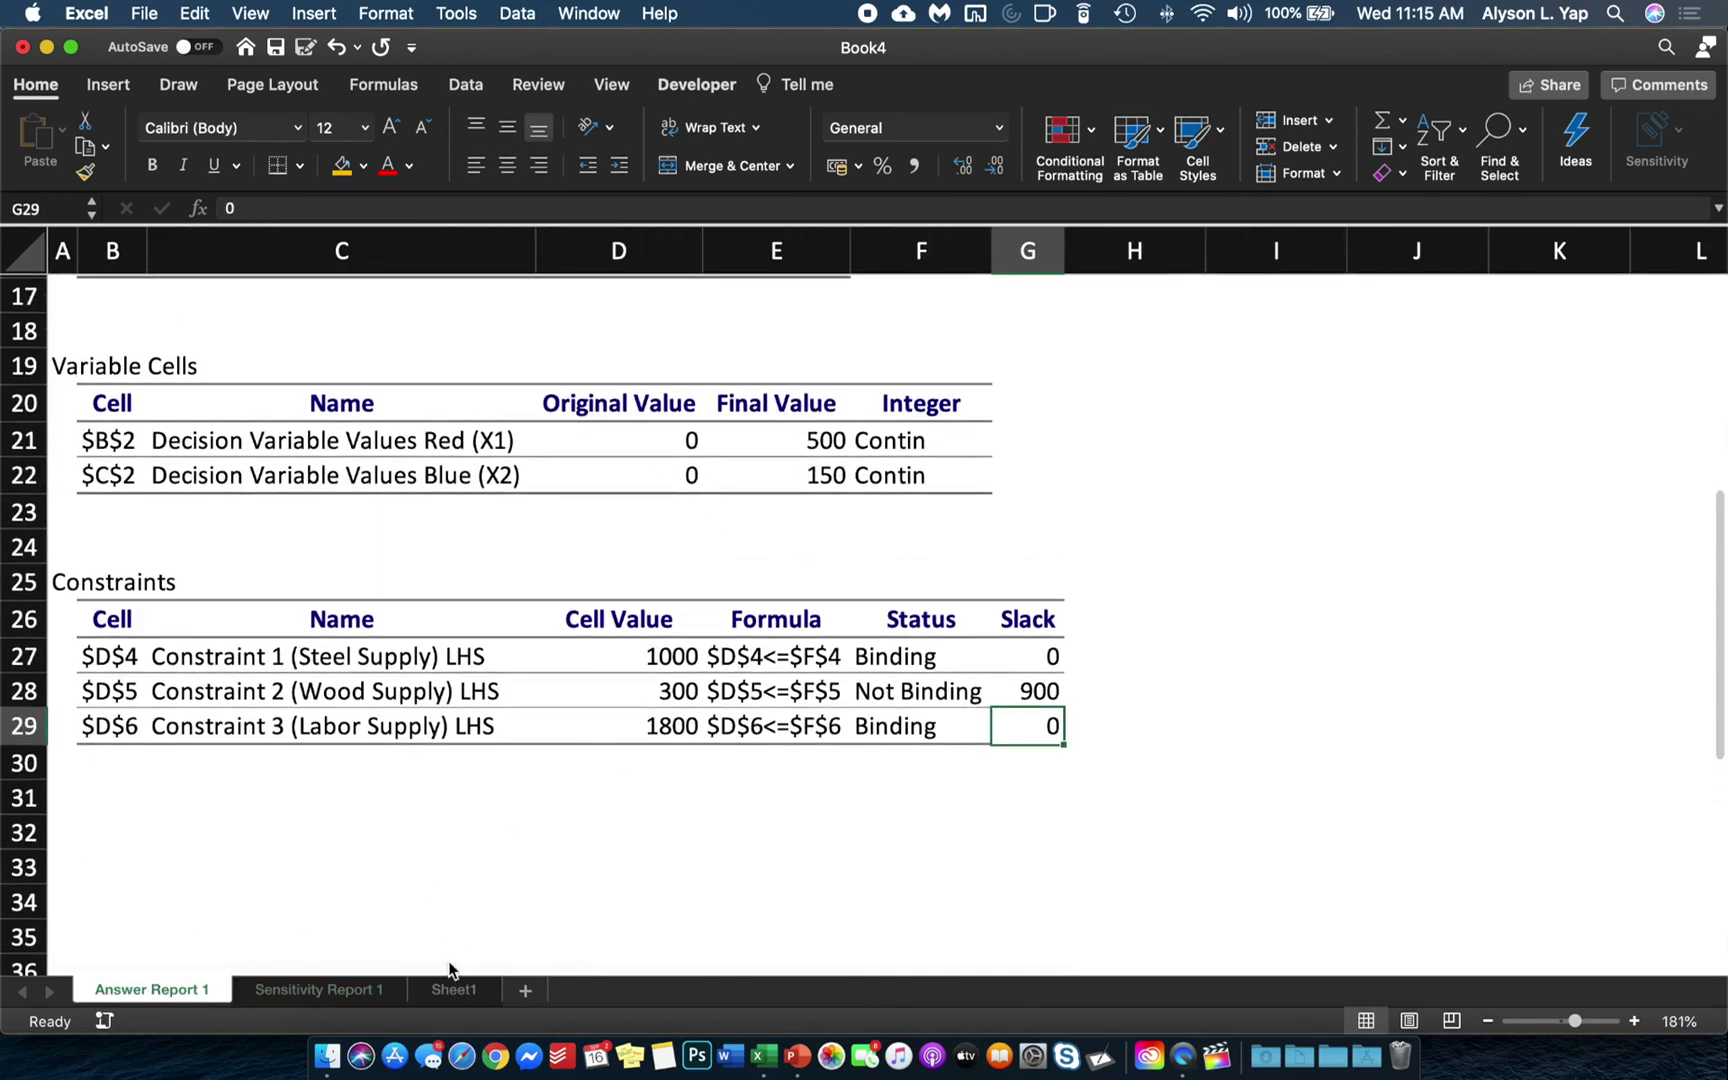
{"action": "left_click", "coordinate": [336, 991]}
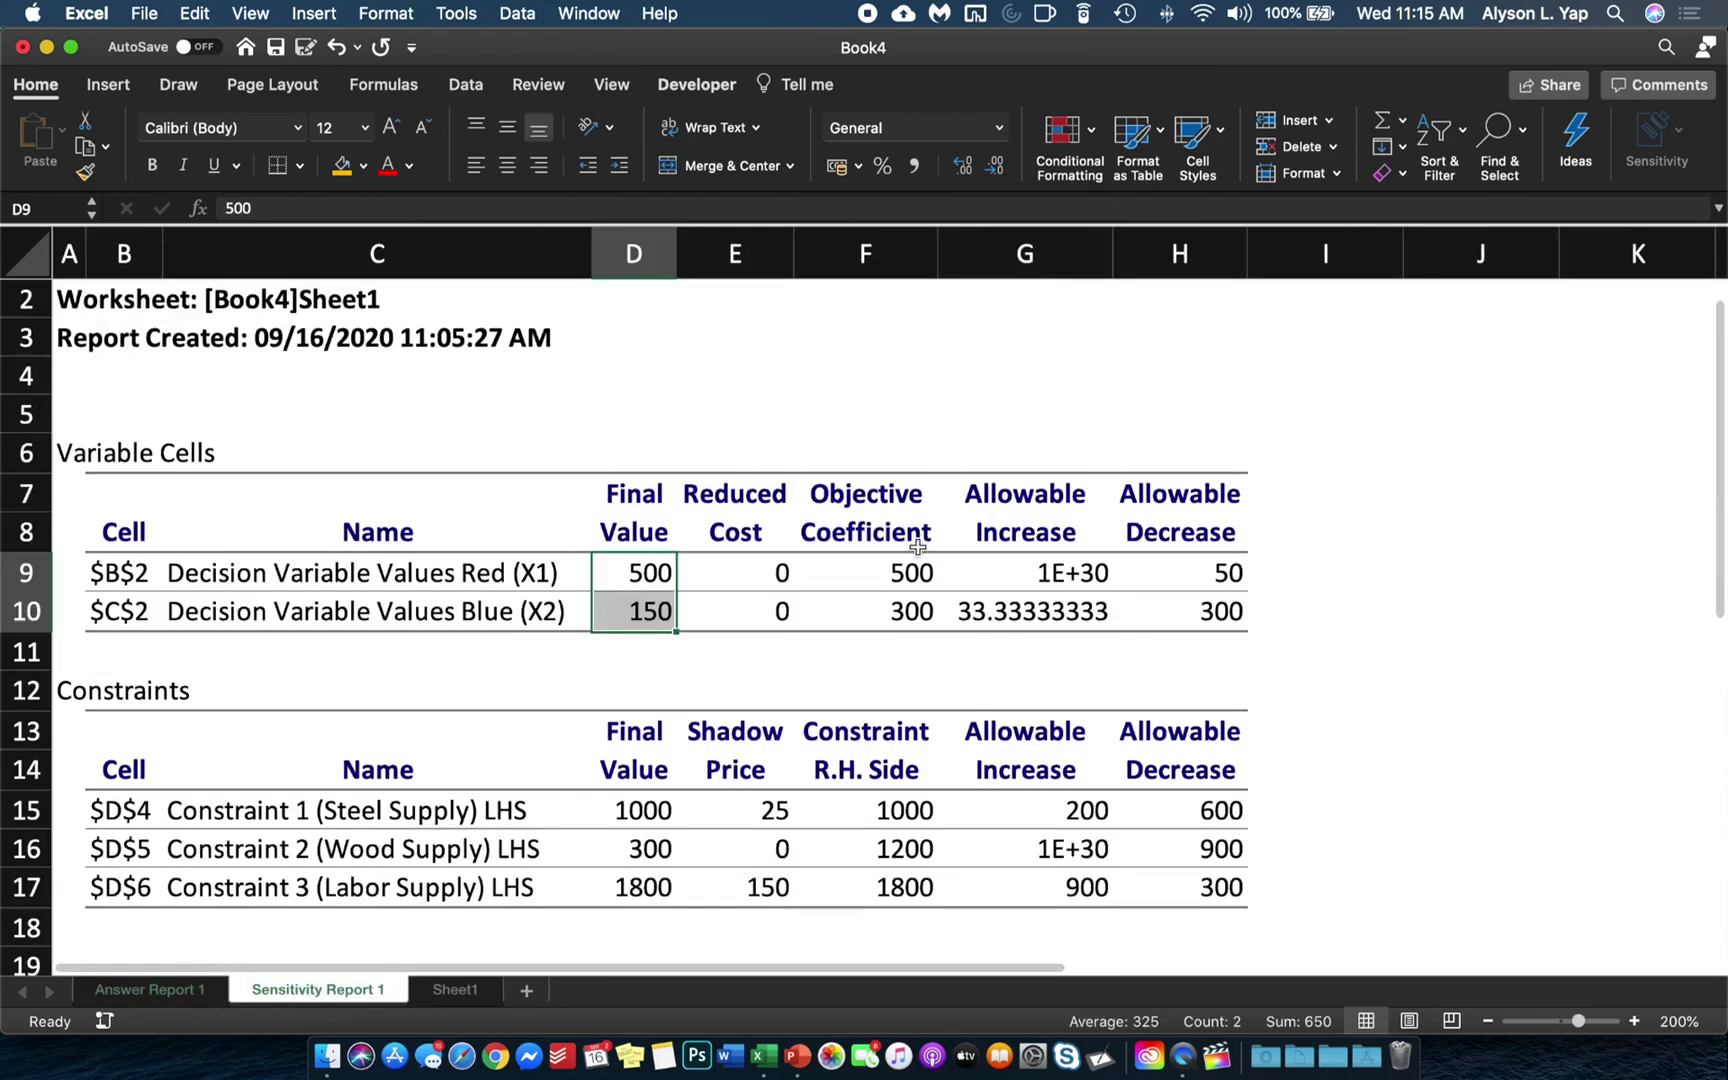
{"action": "left_click", "coordinate": [905, 589]}
{"action": "left_click_drag", "start_coordinate": [905, 594], "coordinate": [908, 610]}
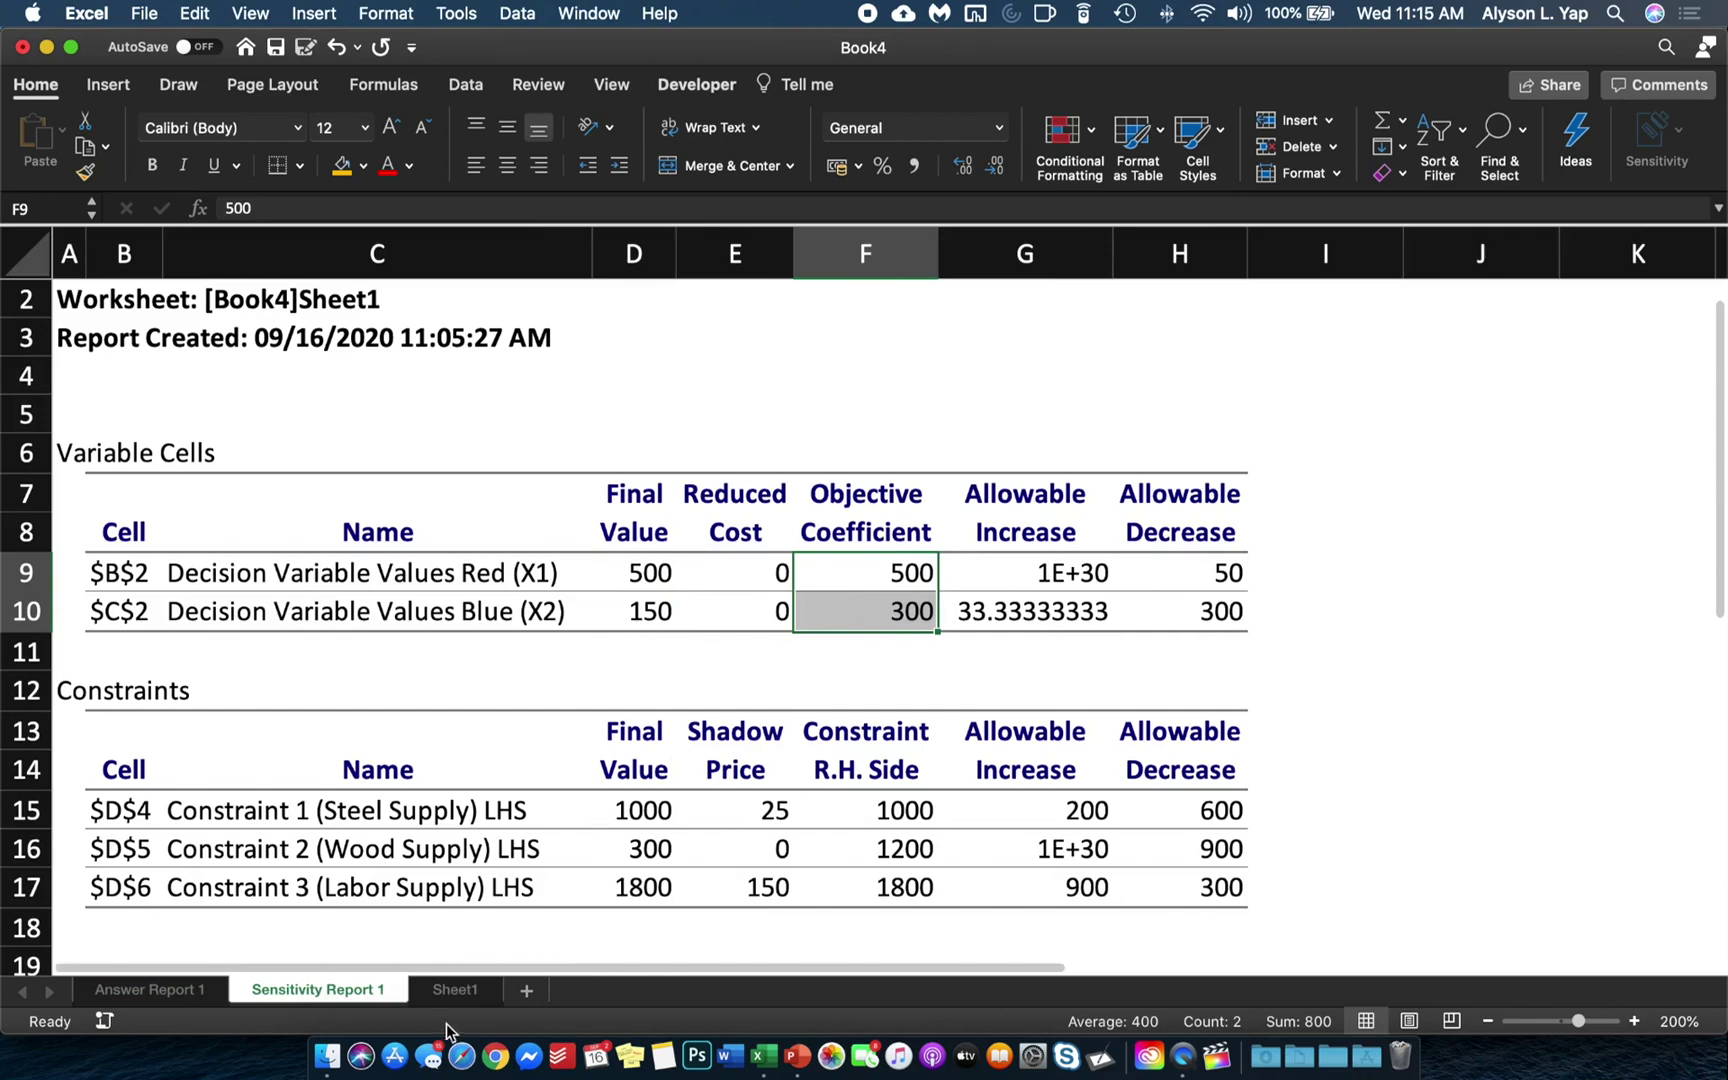
{"action": "left_click", "coordinate": [446, 991]}
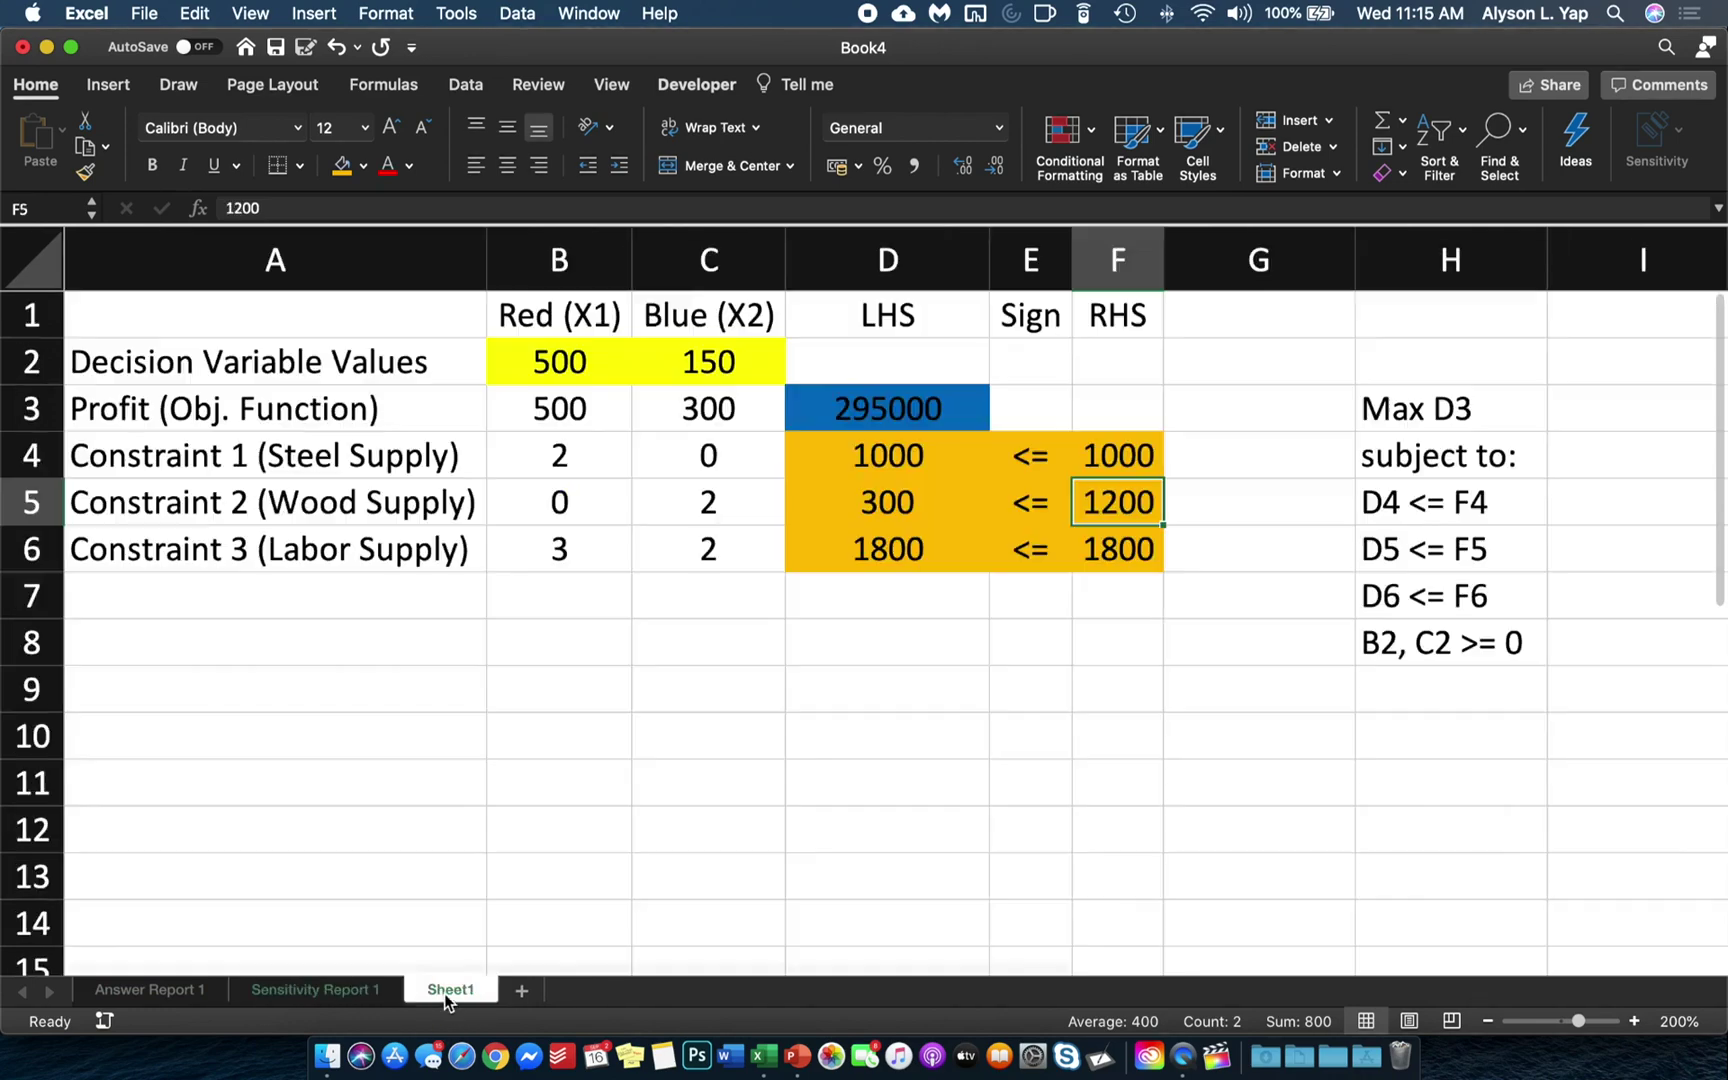
{"action": "left_click_drag", "start_coordinate": [558, 406], "coordinate": [675, 406]}
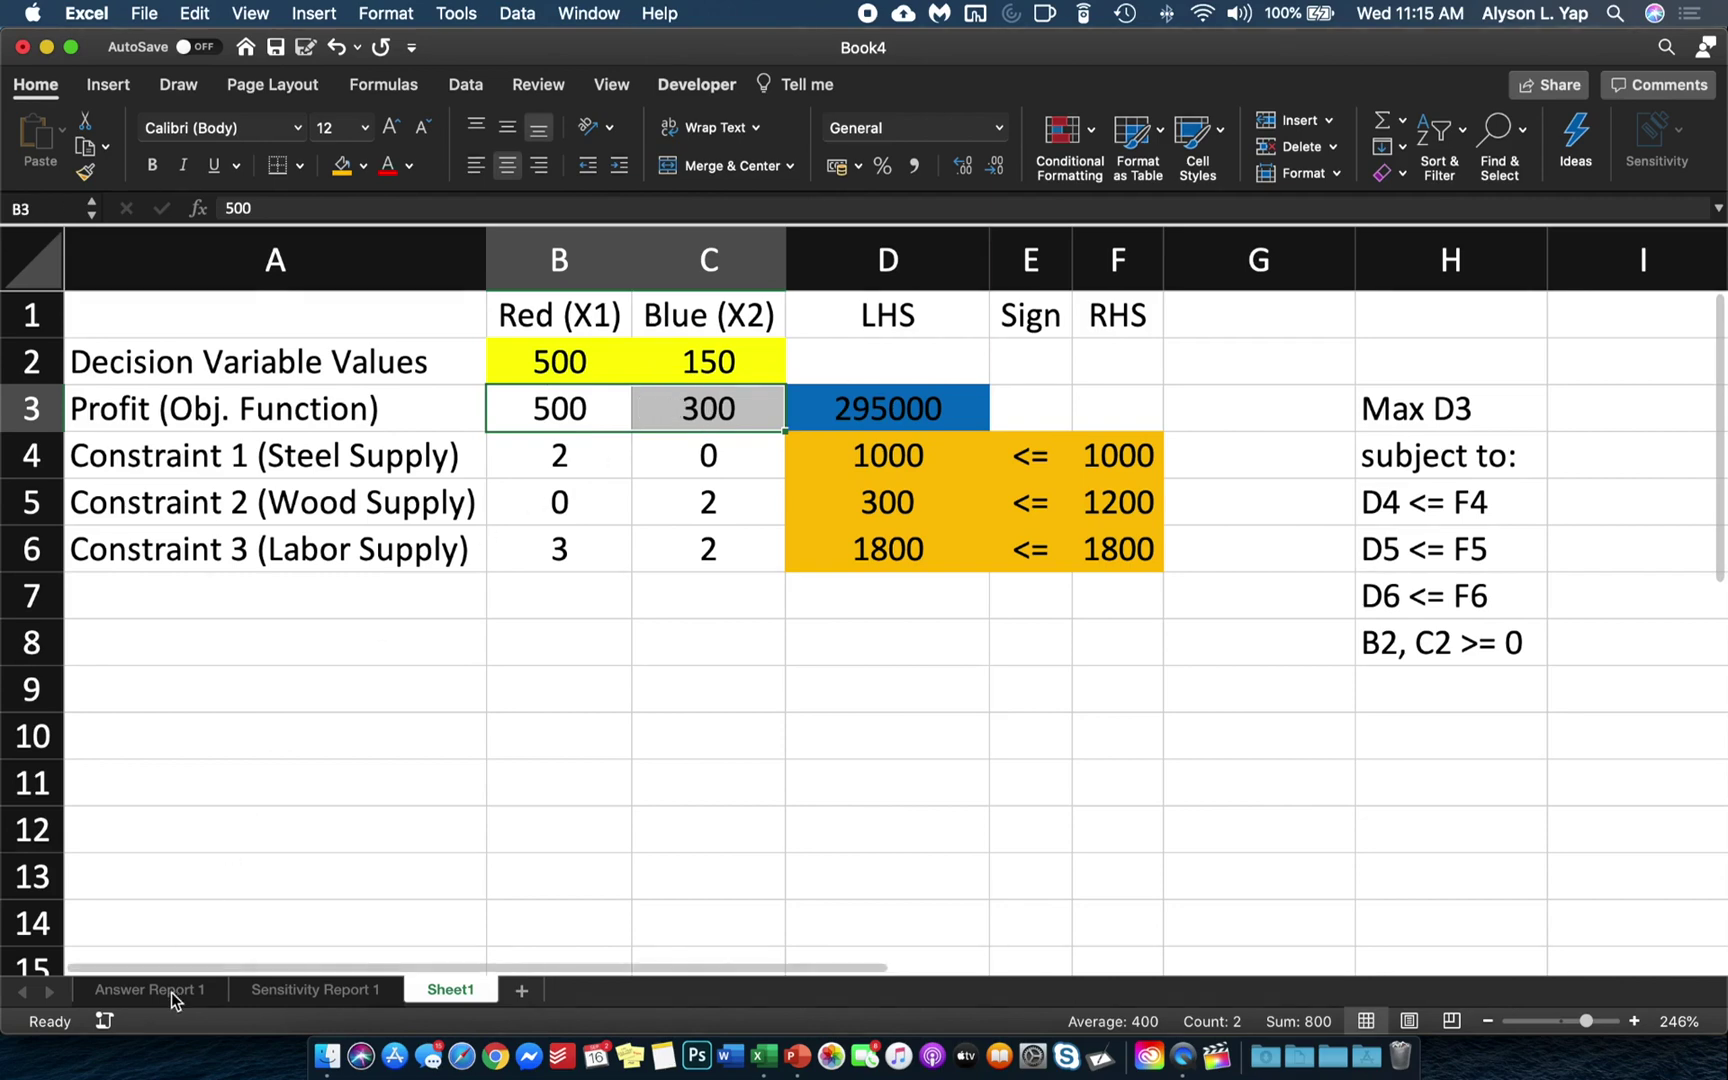
Return to Sensitivity Report 1 and review the whole Variable Cells table
{"action": "left_click", "coordinate": [277, 994]}
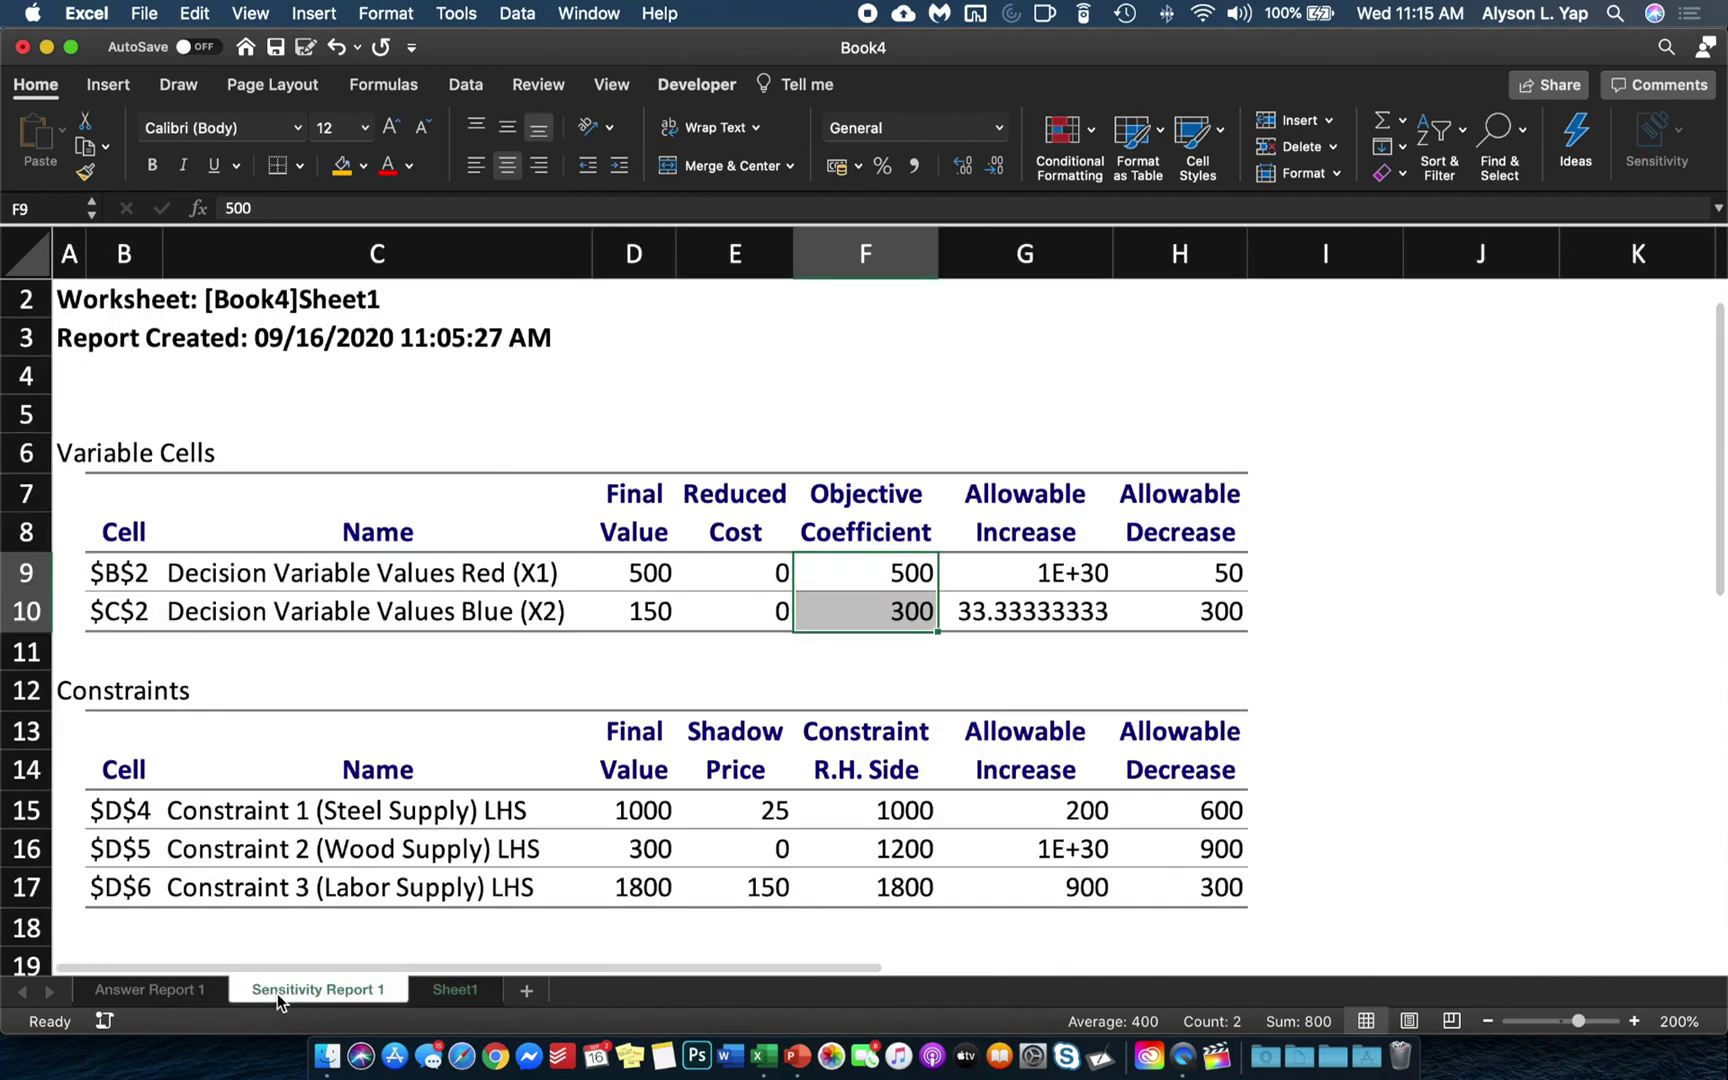
{"action": "left_click_drag", "start_coordinate": [75, 459], "coordinate": [1178, 622]}
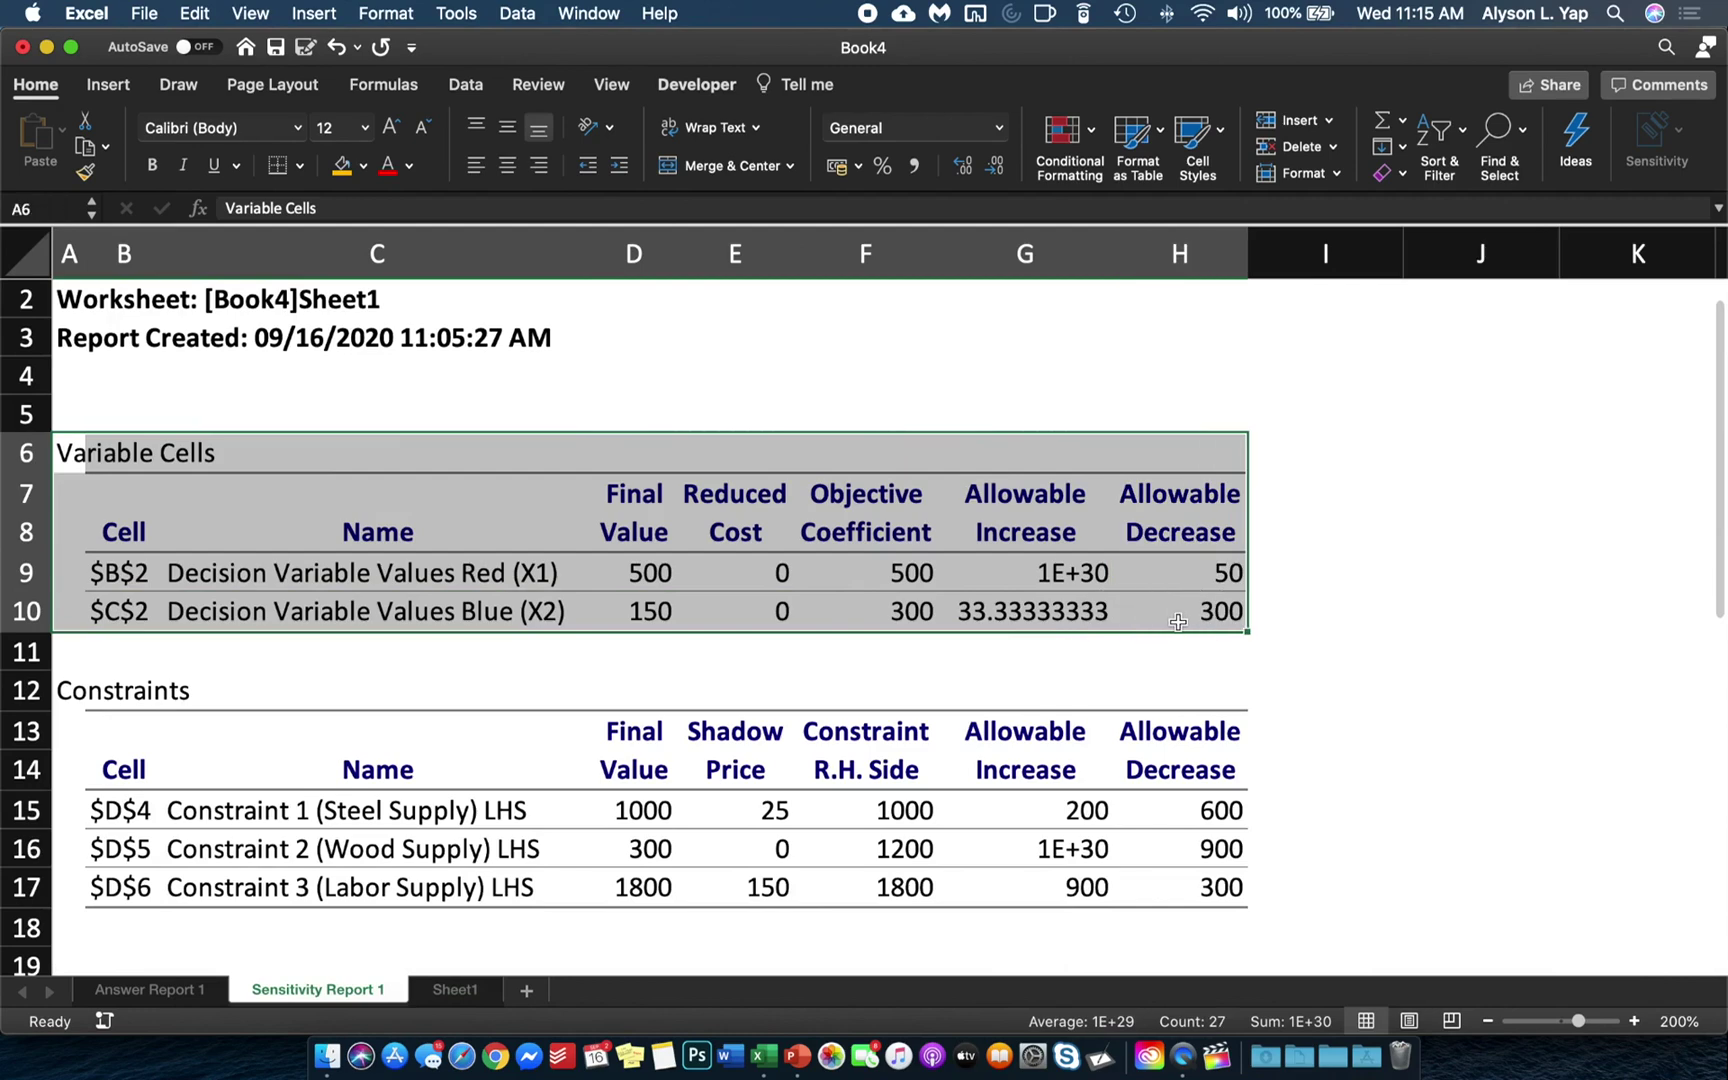
{"action": "scroll", "coordinate": [1178, 622], "scroll_direction": "down", "scroll_amount": 5}
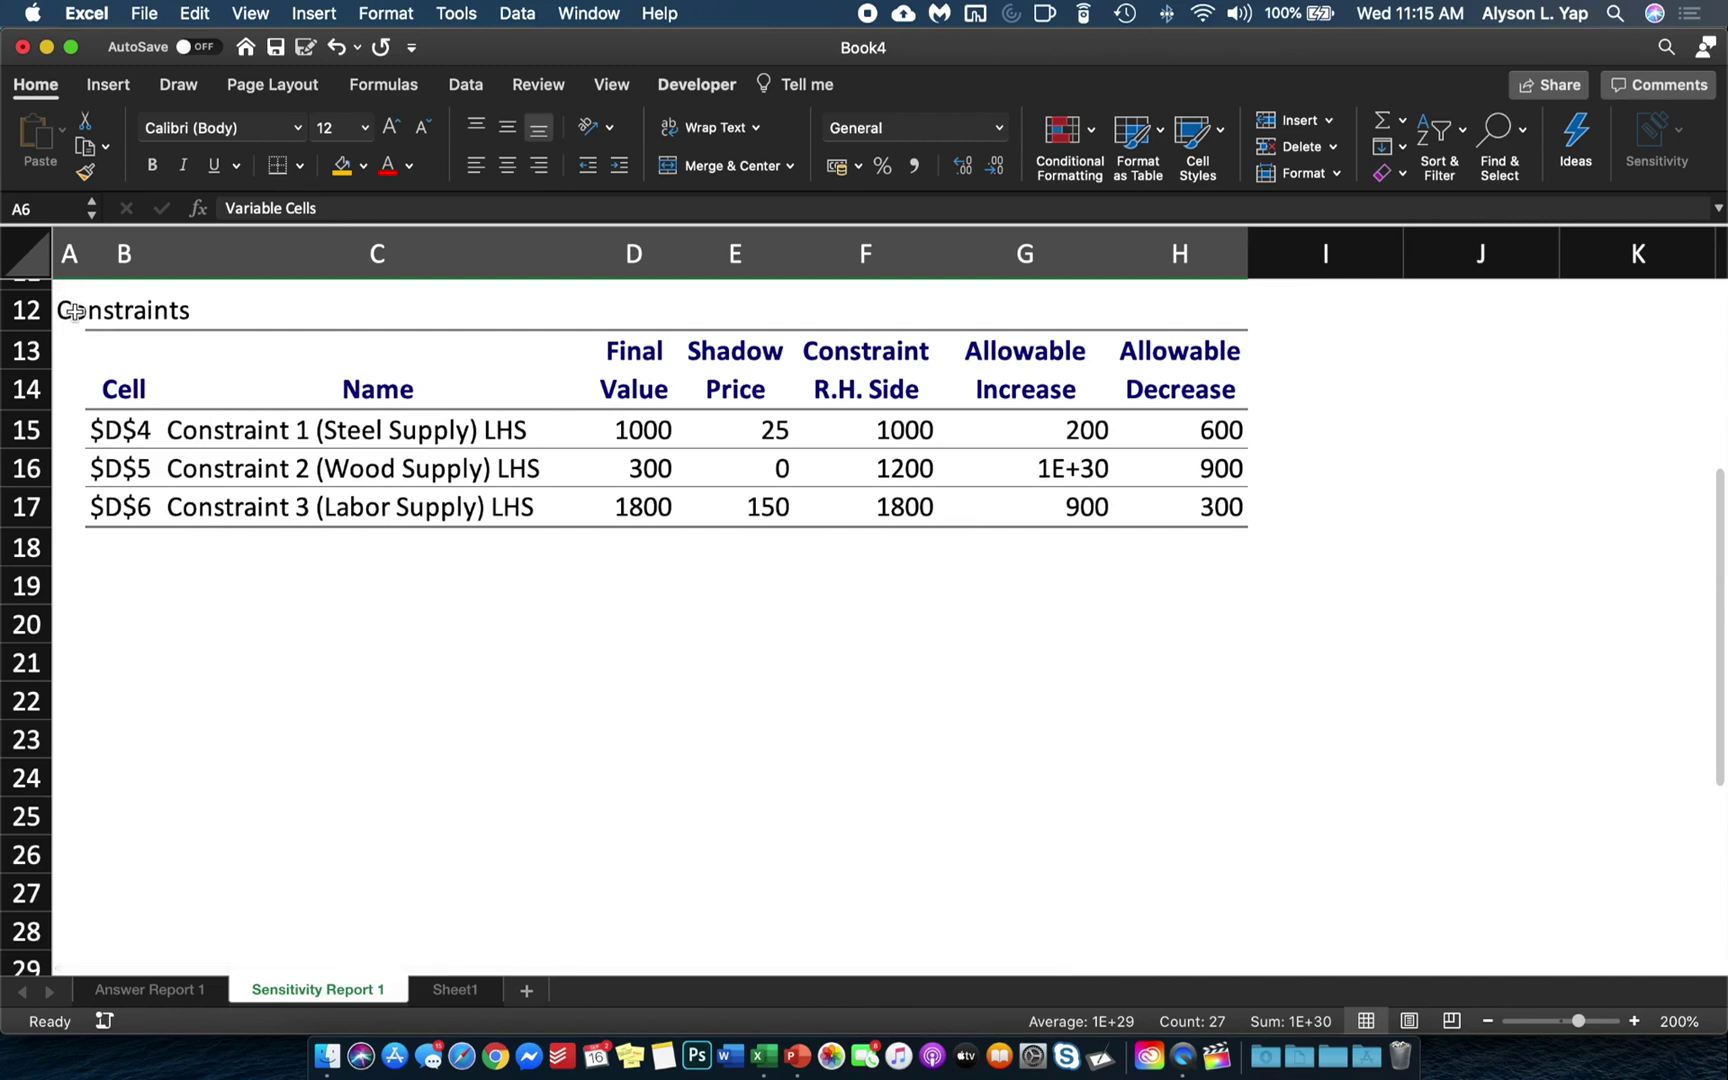
Review the Sensitivity Report's Constraints table and the names of its steel, wood and labor supply constraints
{"action": "mouse_move", "coordinate": [75, 311]}
{"action": "left_mouse_down"}
{"action": "mouse_move", "coordinate": [900, 468]}
{"action": "mouse_move", "coordinate": [1186, 489]}
{"action": "mouse_move", "coordinate": [925, 330]}
{"action": "mouse_move", "coordinate": [417, 347]}
{"action": "mouse_move", "coordinate": [129, 339]}
{"action": "mouse_move", "coordinate": [72, 315]}
{"action": "left_mouse_up"}
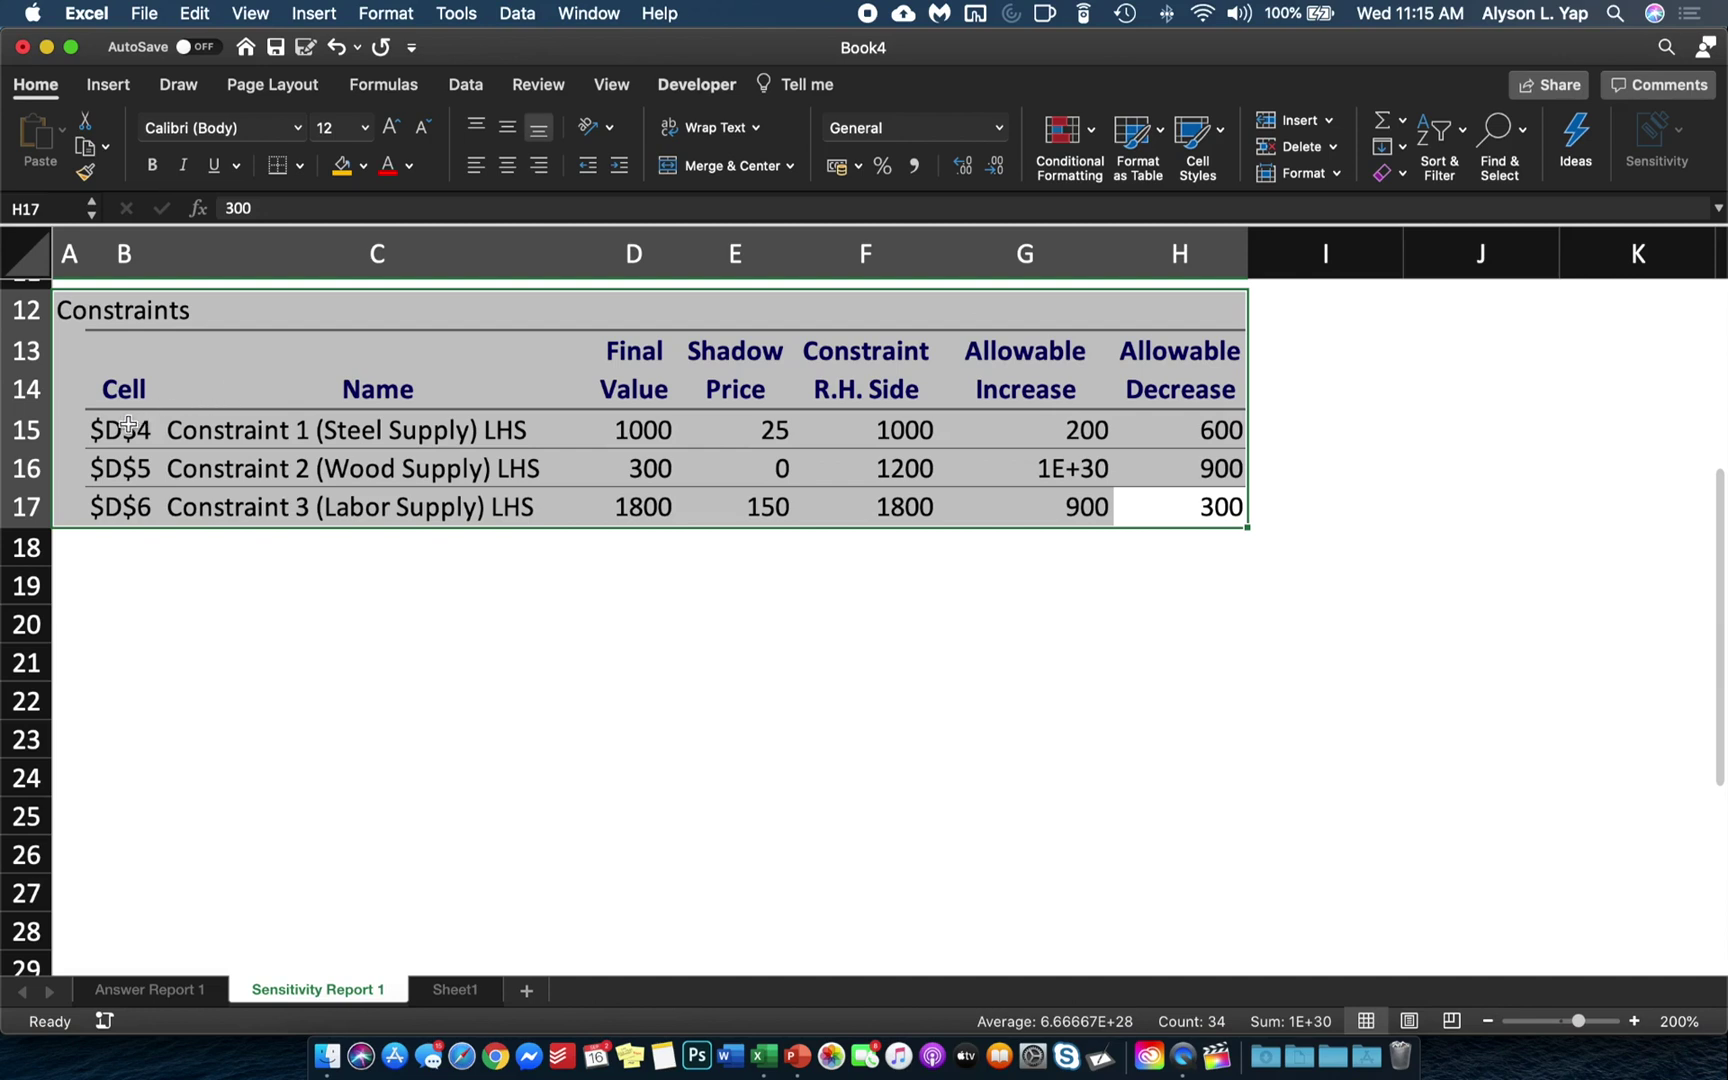
{"action": "left_click_drag", "start_coordinate": [128, 425], "coordinate": [545, 514]}
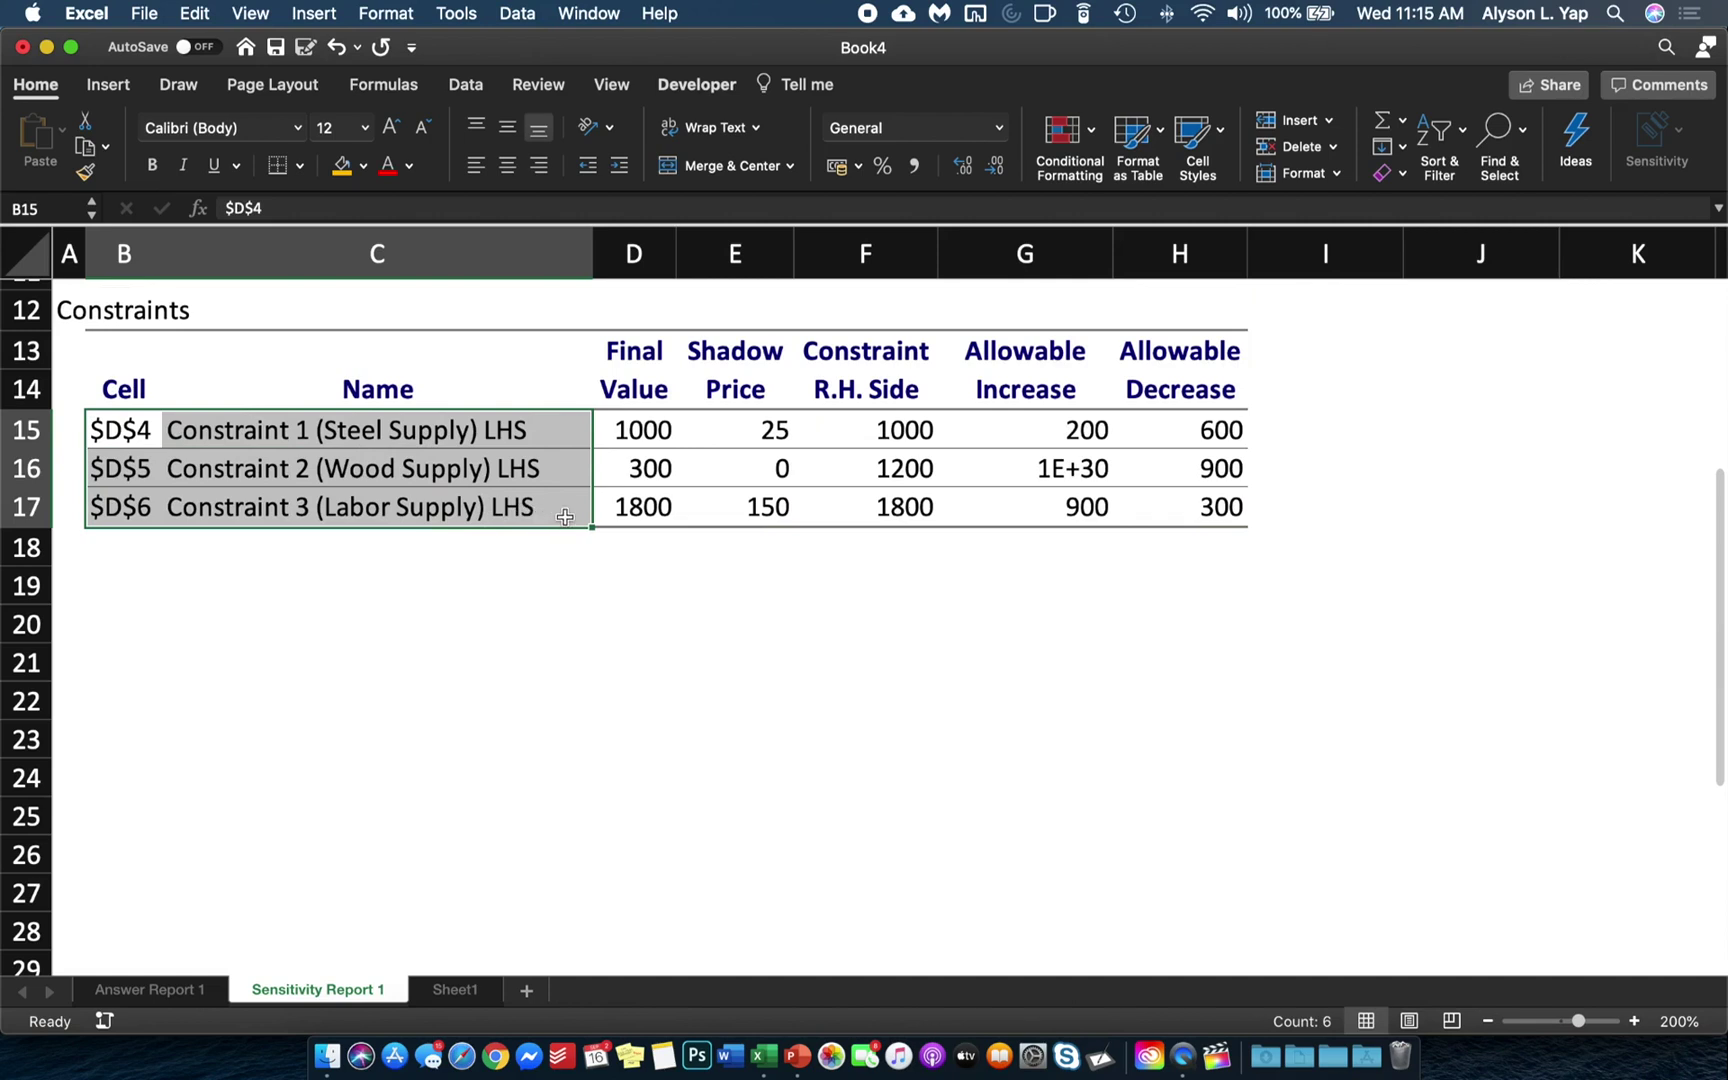
{"action": "left_click", "coordinate": [420, 428]}
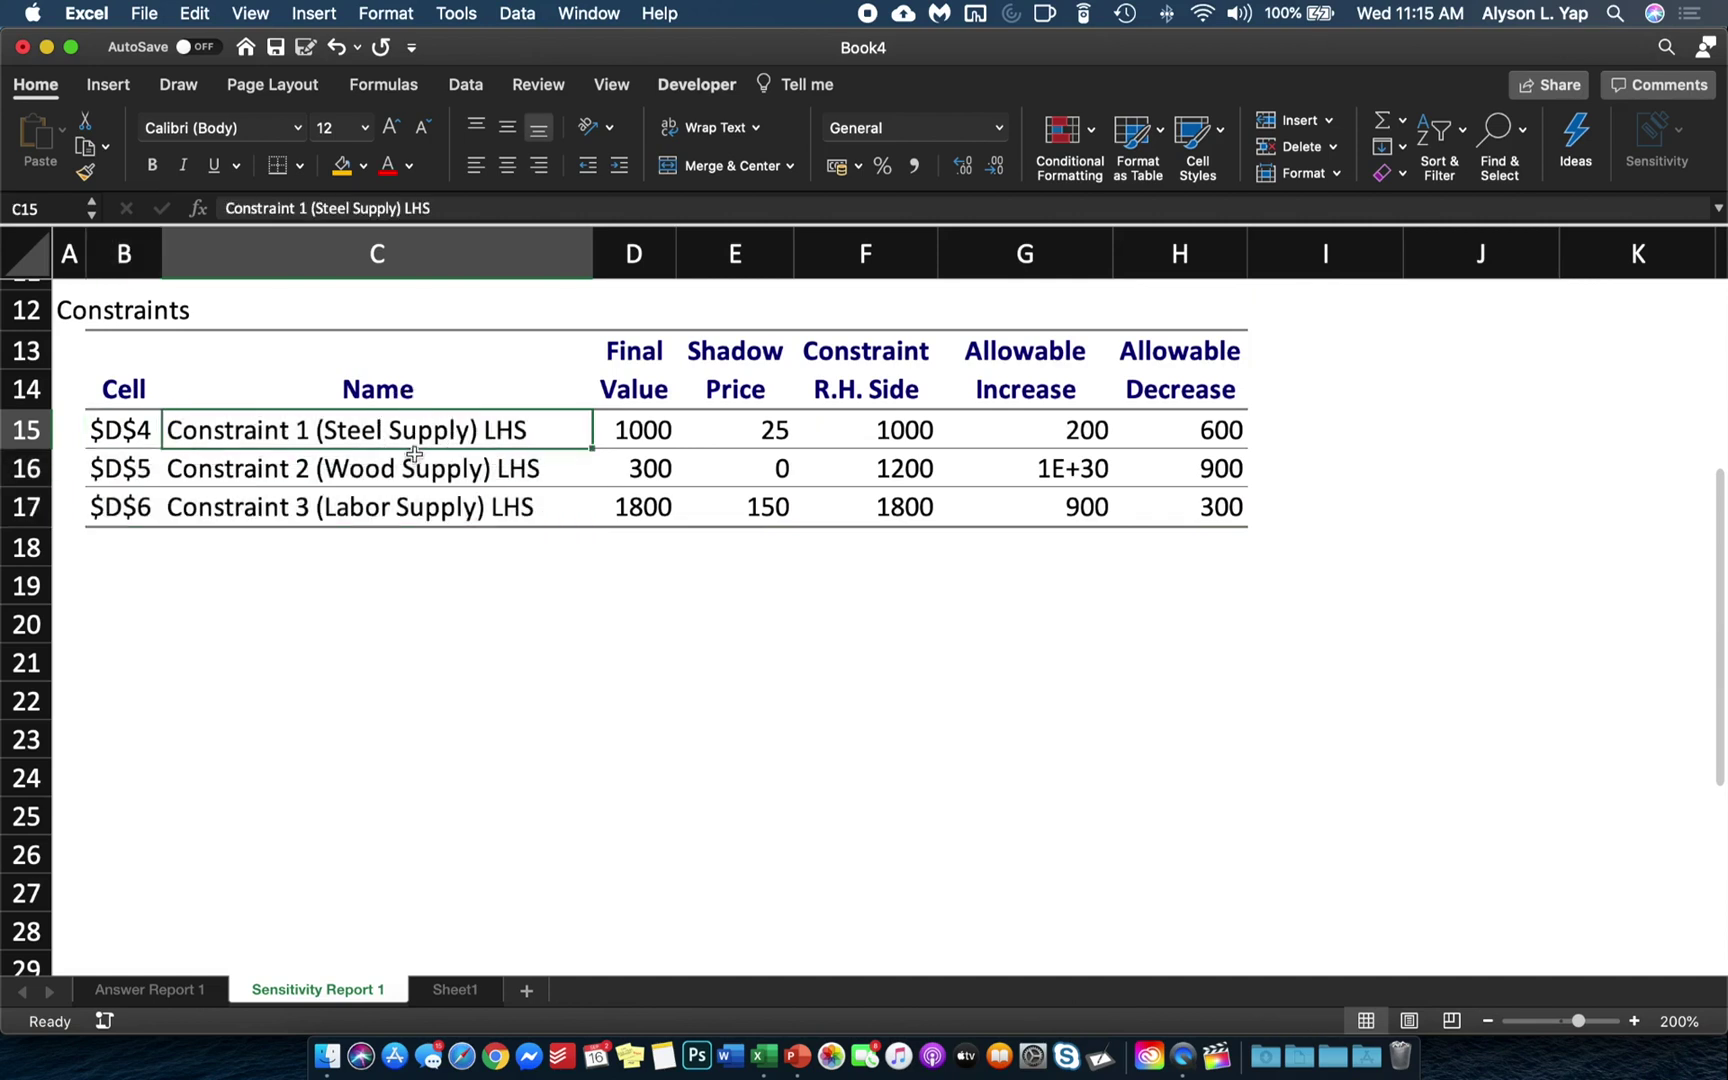
{"action": "left_click", "coordinate": [403, 468]}
{"action": "left_click", "coordinate": [405, 508]}
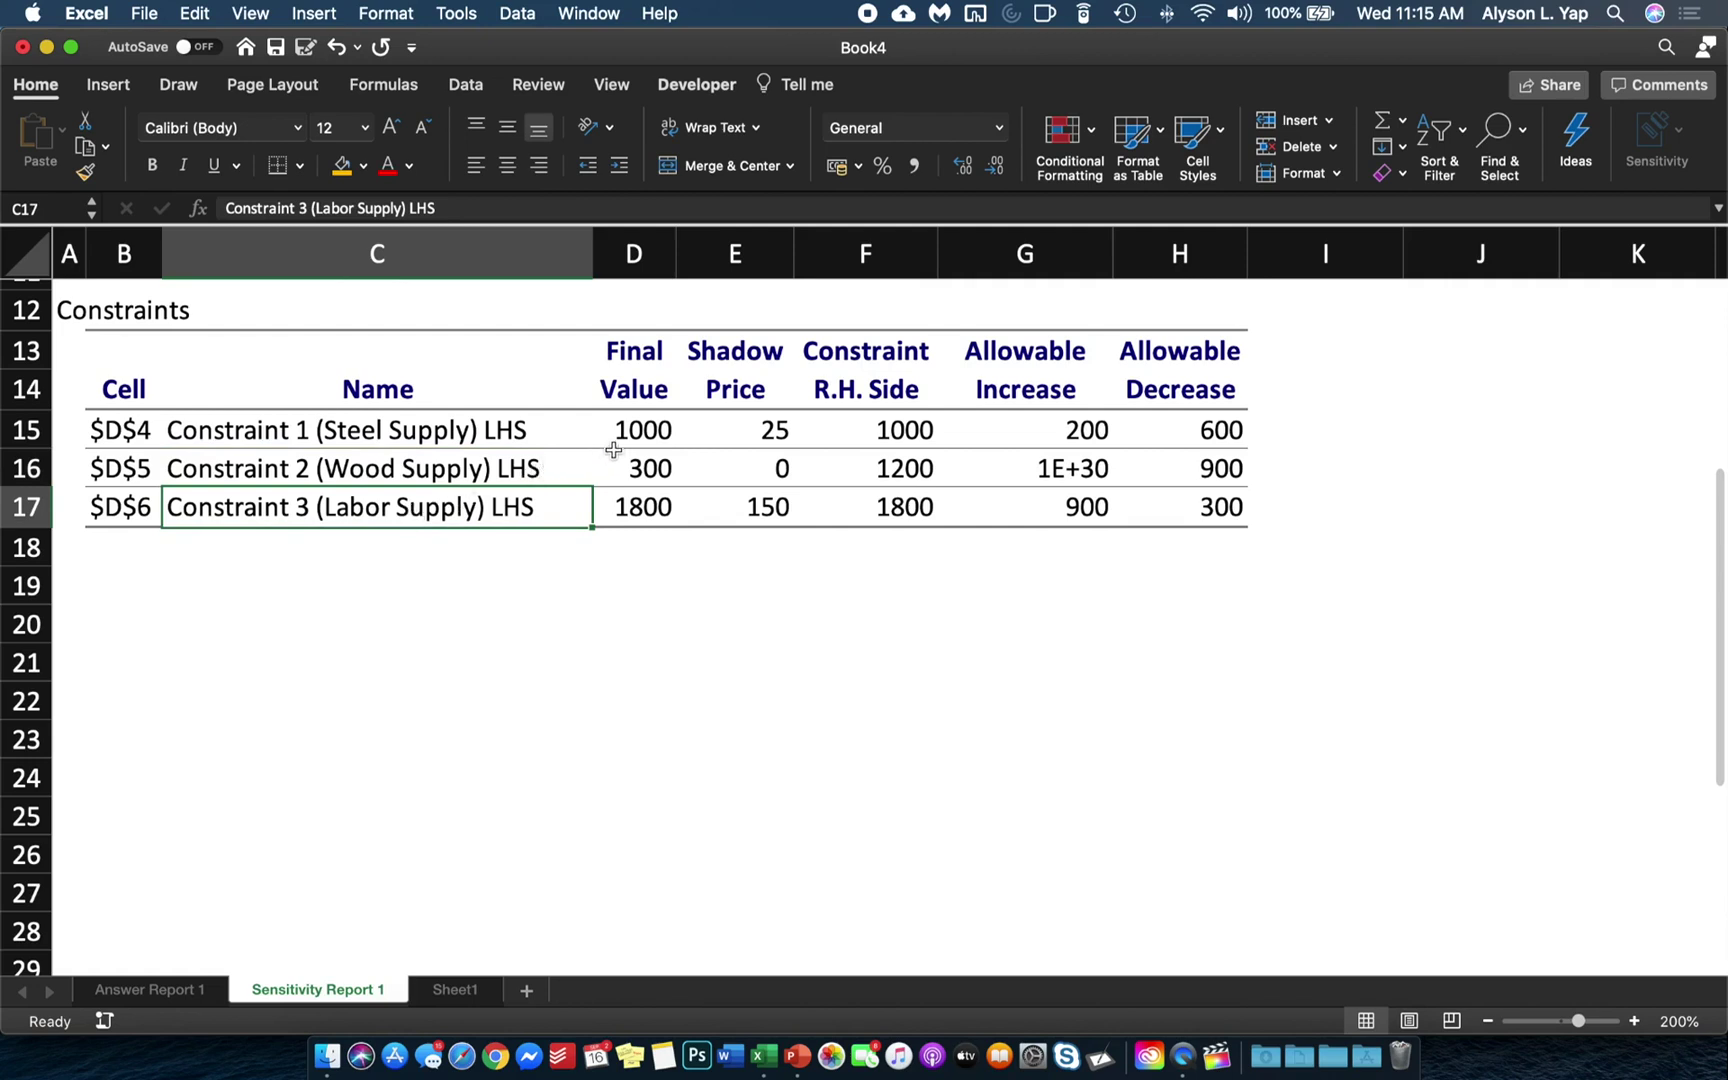
Compare the constraints' final values in Sensitivity Report 1 with the LHS values in D4:D6 on Sheet1
{"action": "left_click_drag", "start_coordinate": [622, 440], "coordinate": [628, 508]}
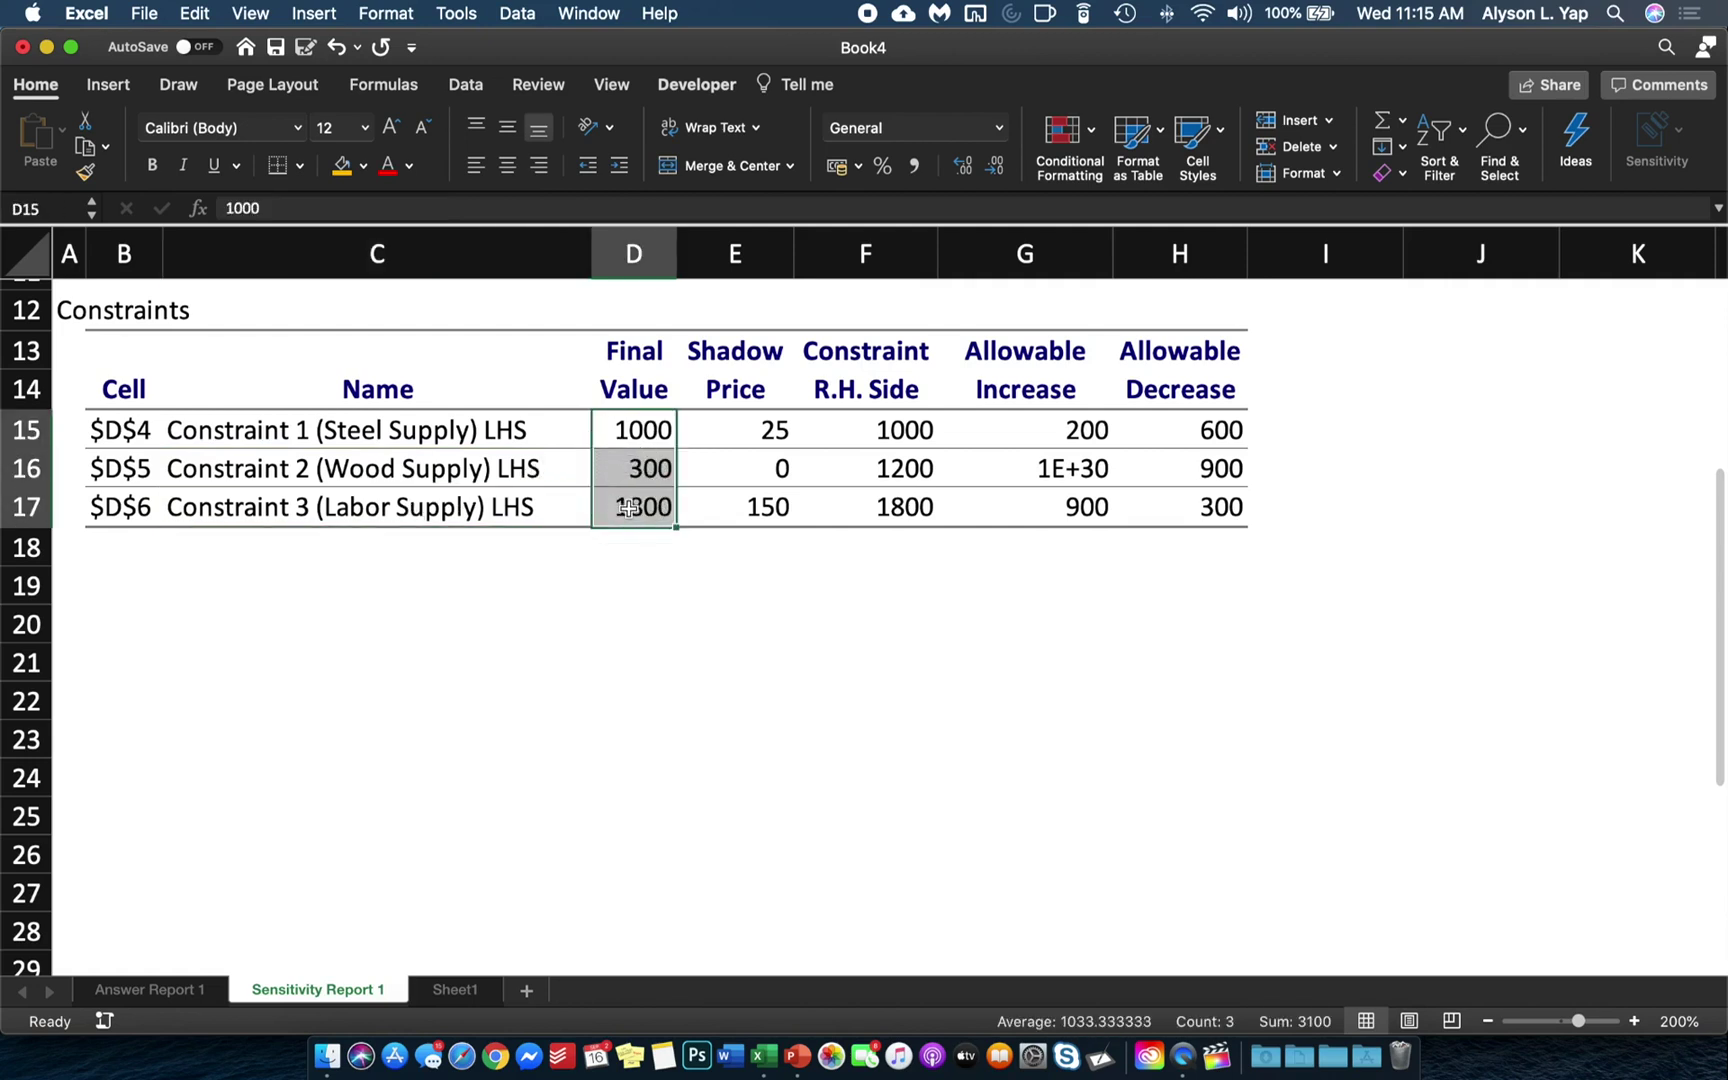
{"action": "left_click", "coordinate": [456, 990]}
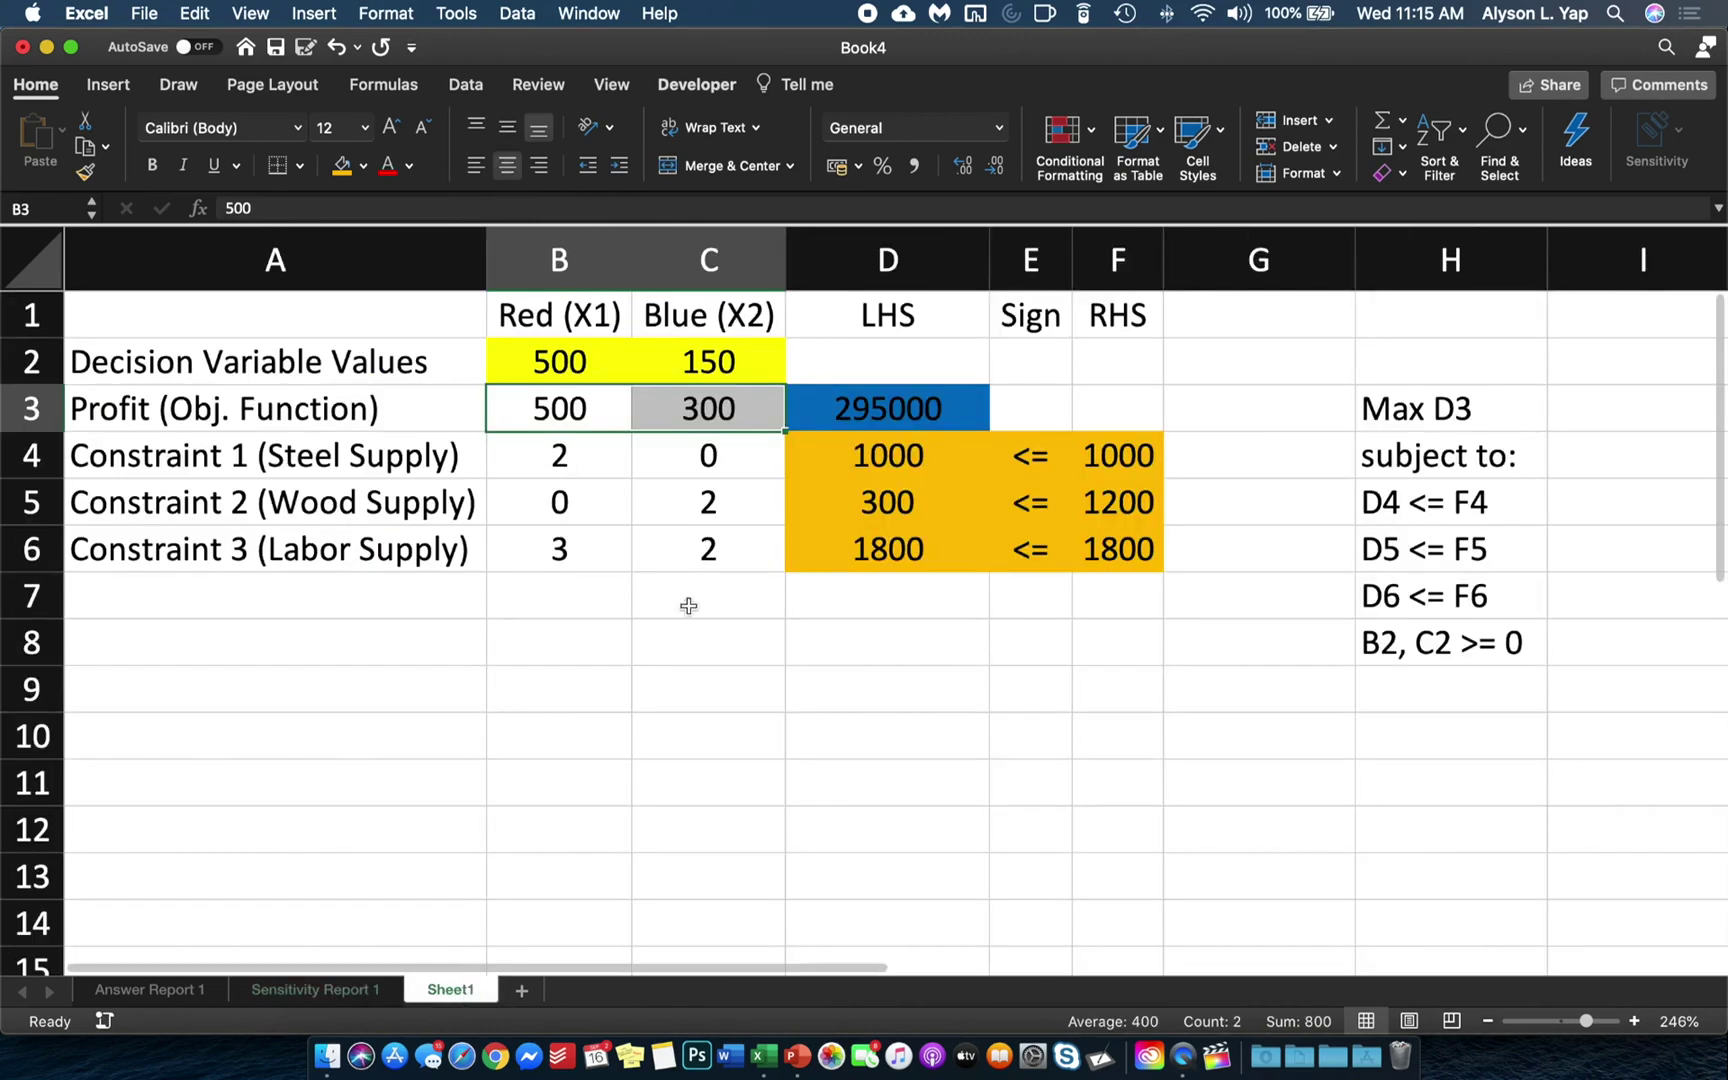
{"action": "left_click", "coordinate": [906, 474]}
{"action": "left_click", "coordinate": [905, 502]}
{"action": "left_click", "coordinate": [891, 556]}
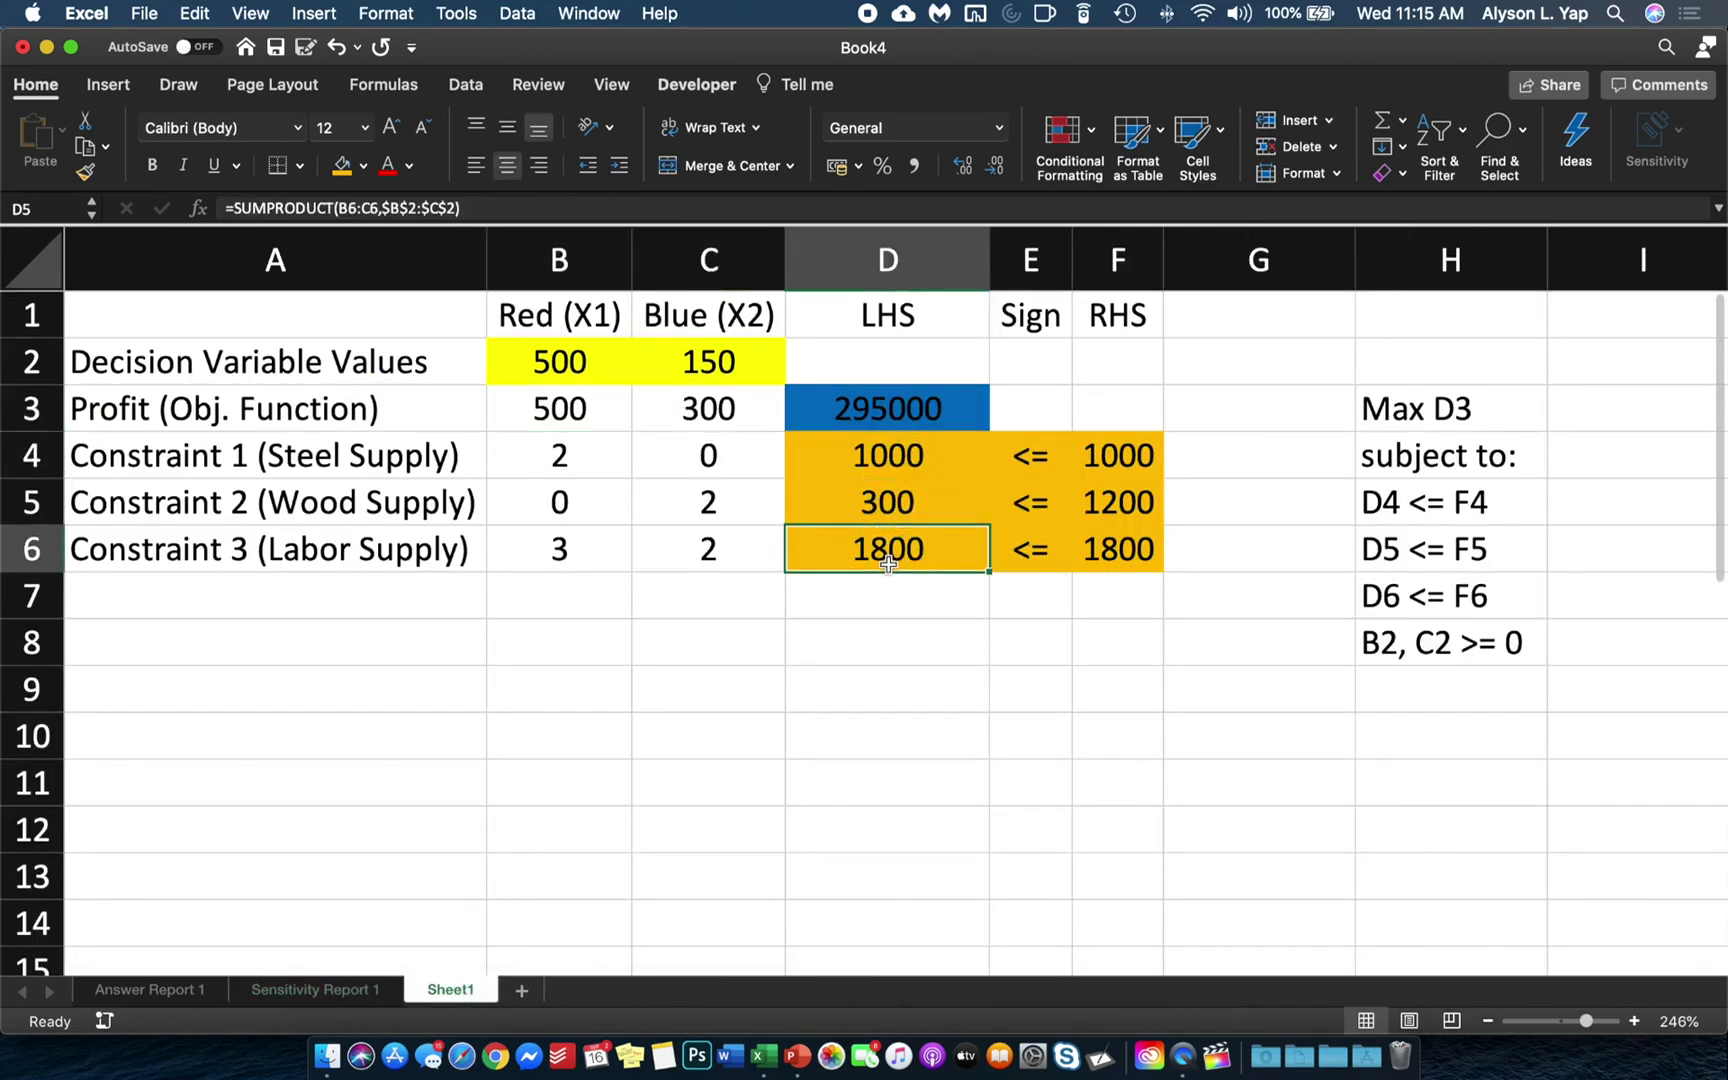
{"action": "left_click", "coordinate": [284, 993]}
{"action": "left_click", "coordinate": [650, 447]}
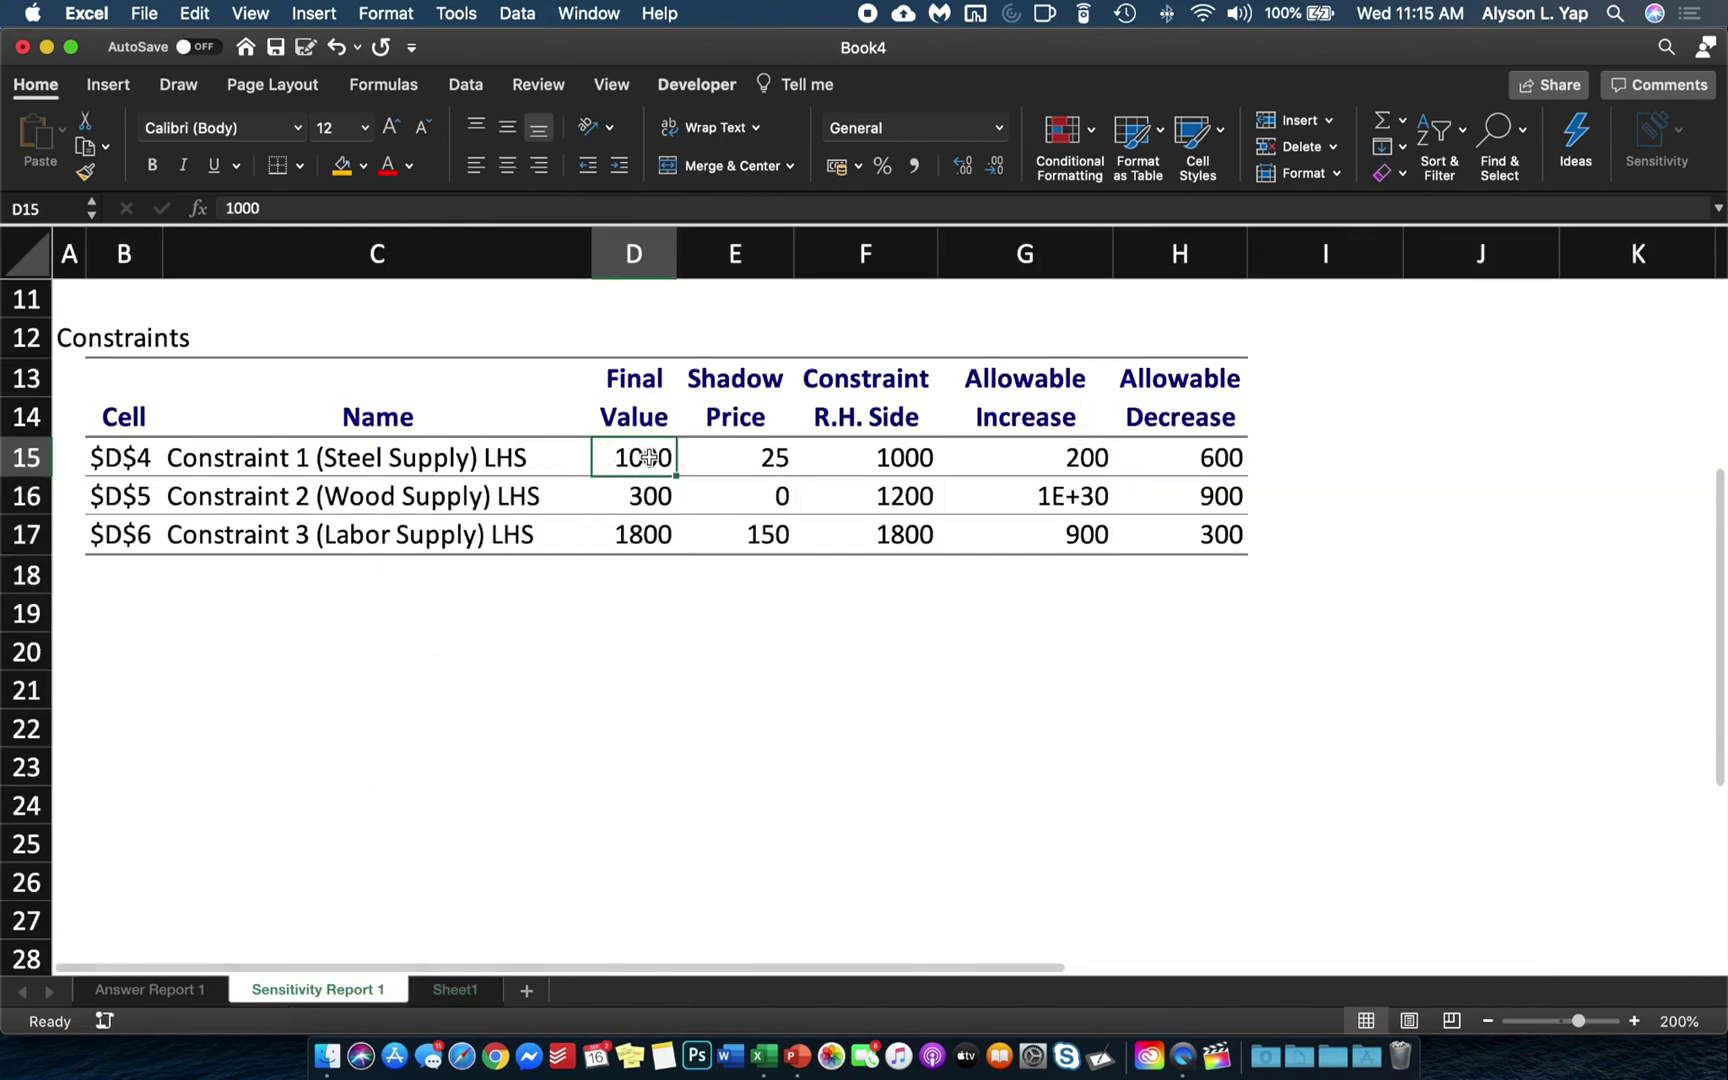
{"action": "left_click", "coordinate": [643, 496]}
{"action": "left_click", "coordinate": [638, 537]}
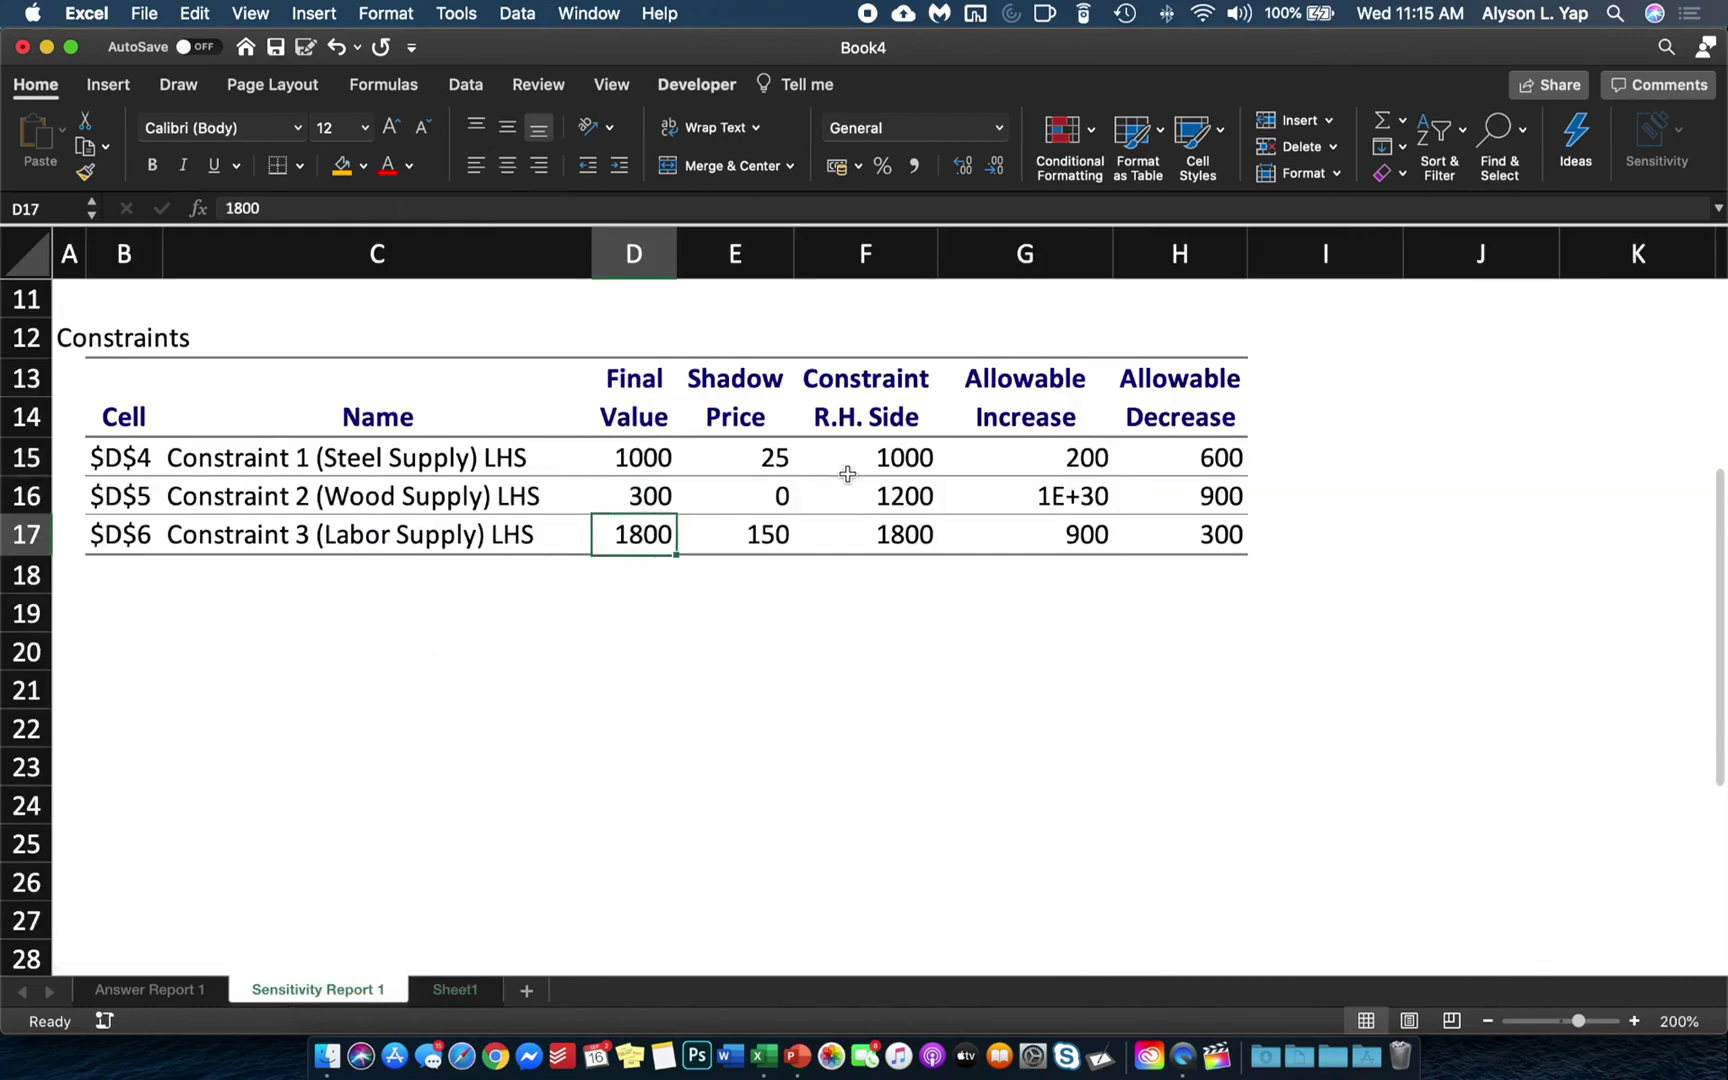
Compare the Constraint R.H. Side values in the Sensitivity Report with the RHS values in F4:F6 on Sheet1
{"action": "left_click_drag", "start_coordinate": [884, 455], "coordinate": [884, 530]}
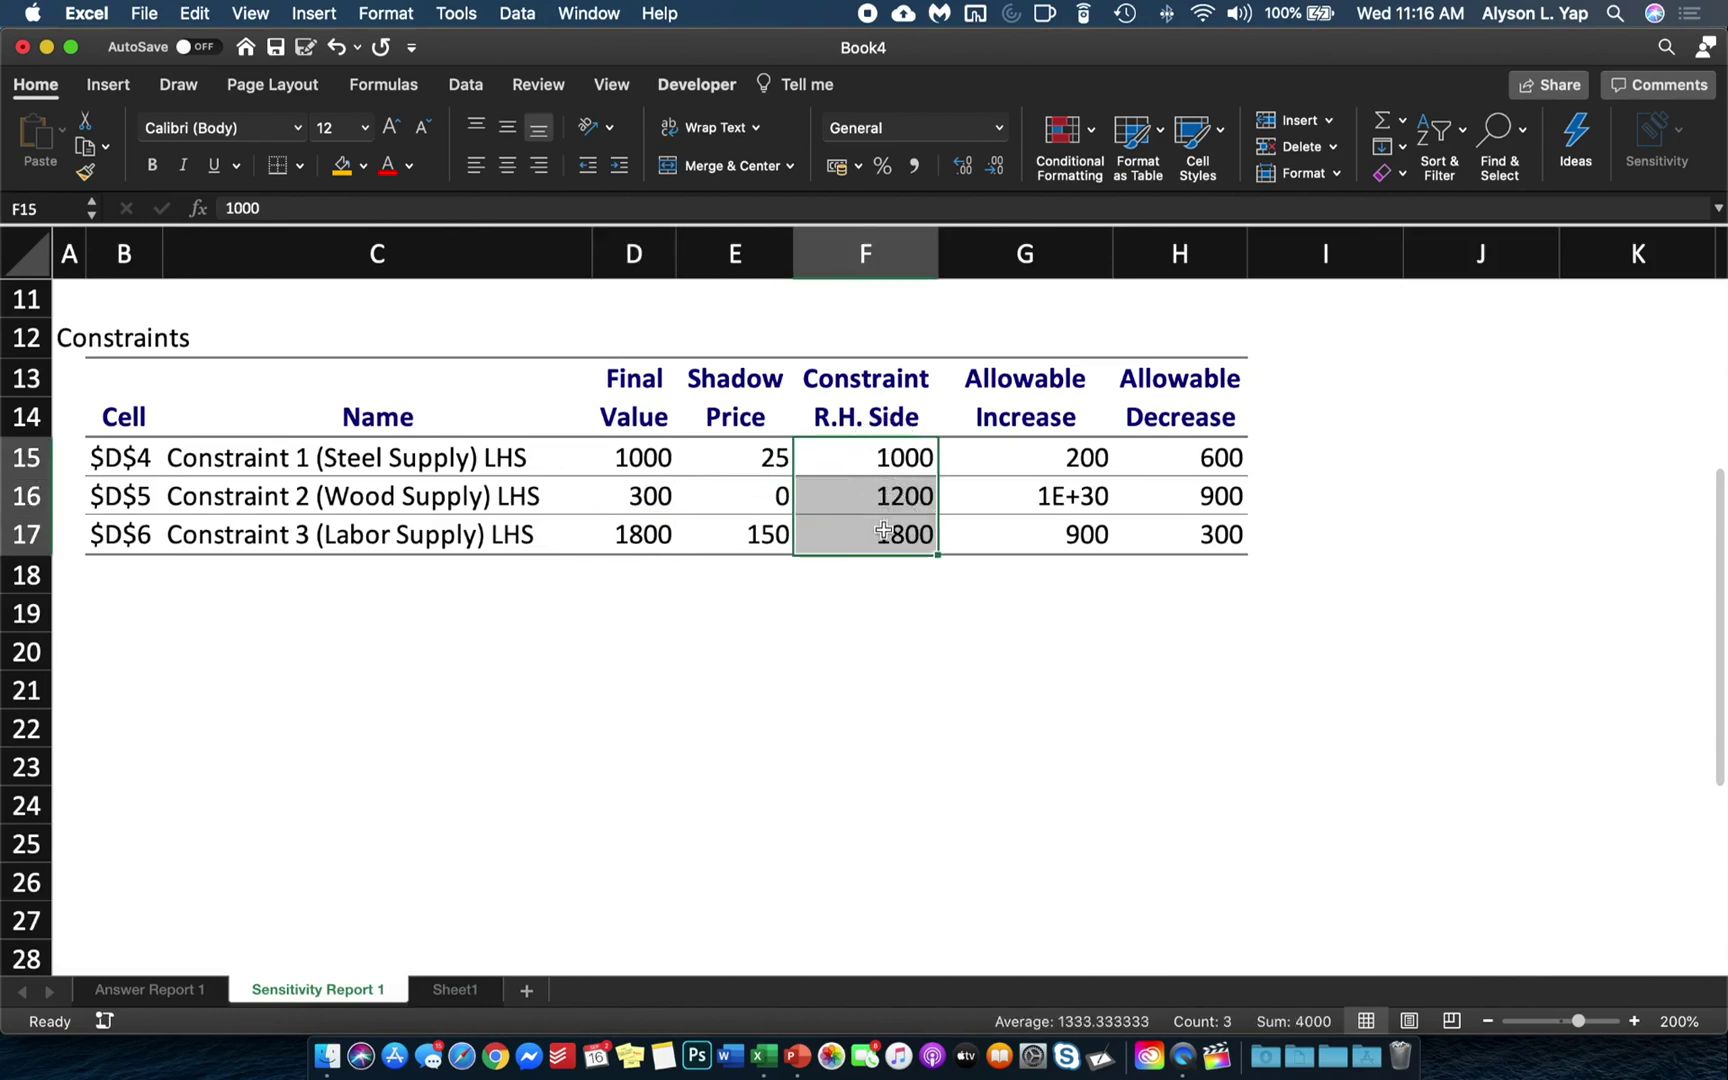
{"action": "left_click", "coordinate": [455, 990]}
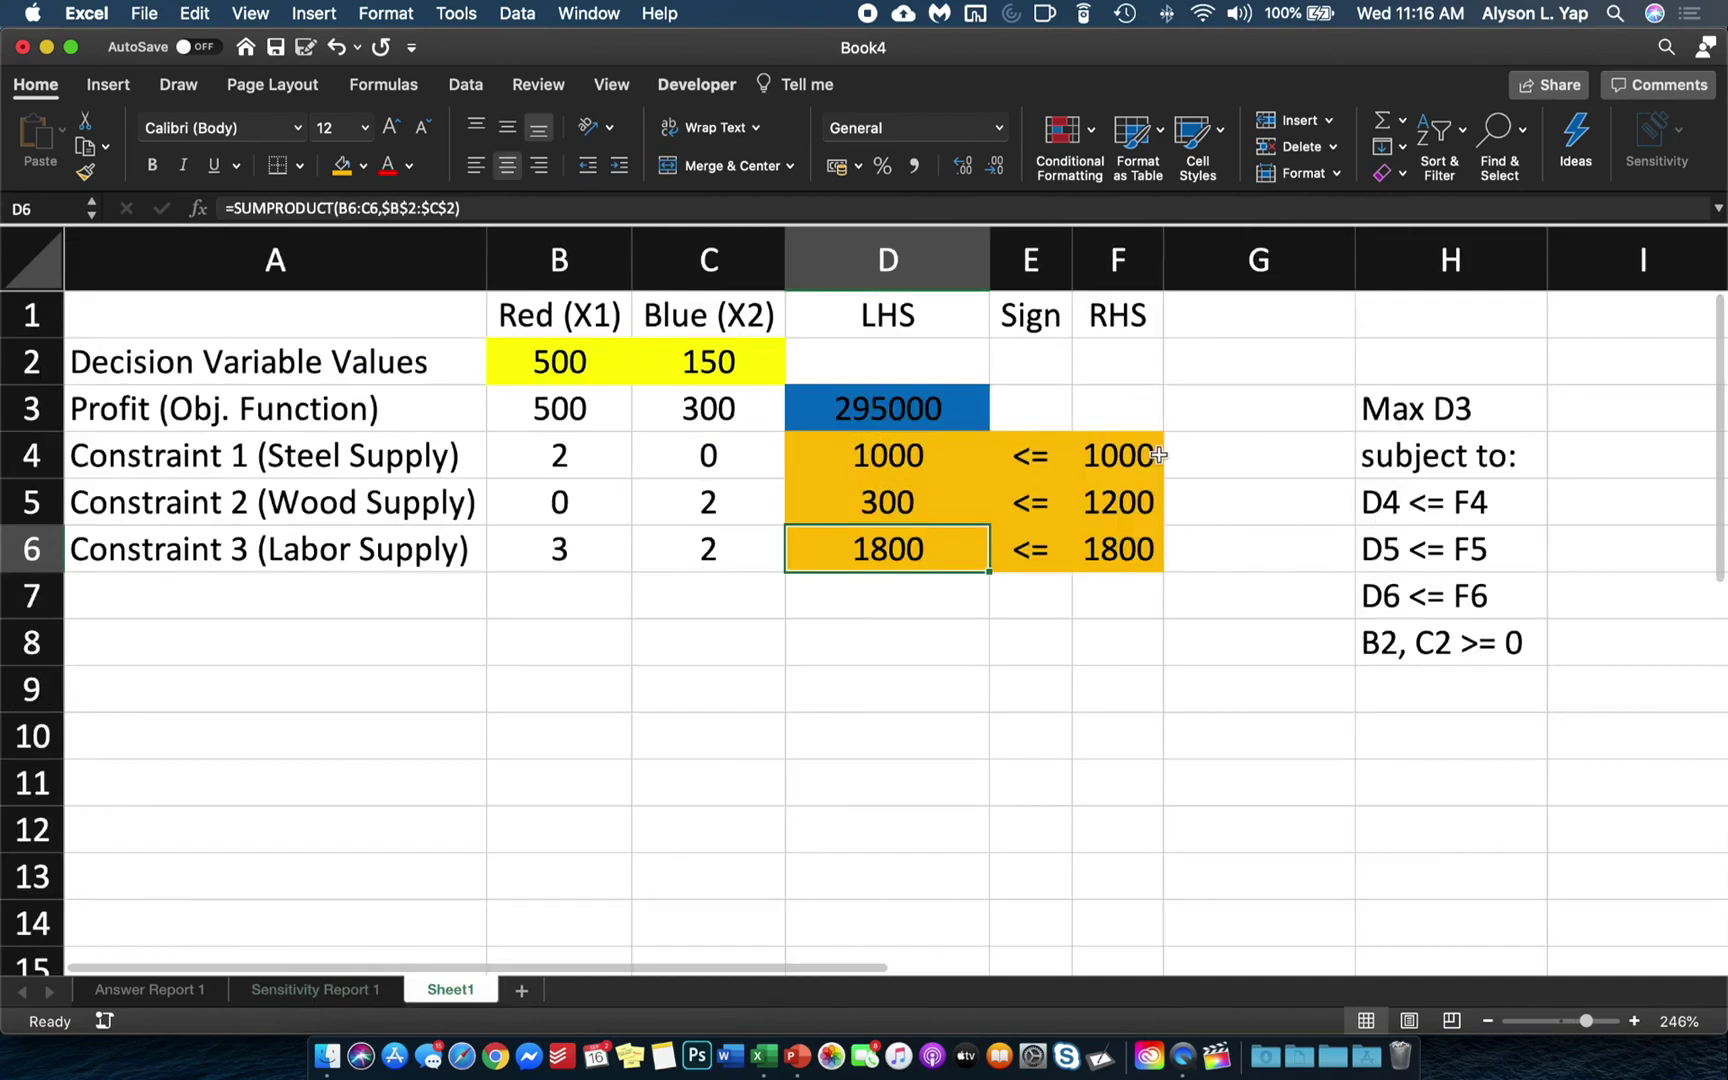
{"action": "left_click_drag", "start_coordinate": [1120, 460], "coordinate": [1117, 557]}
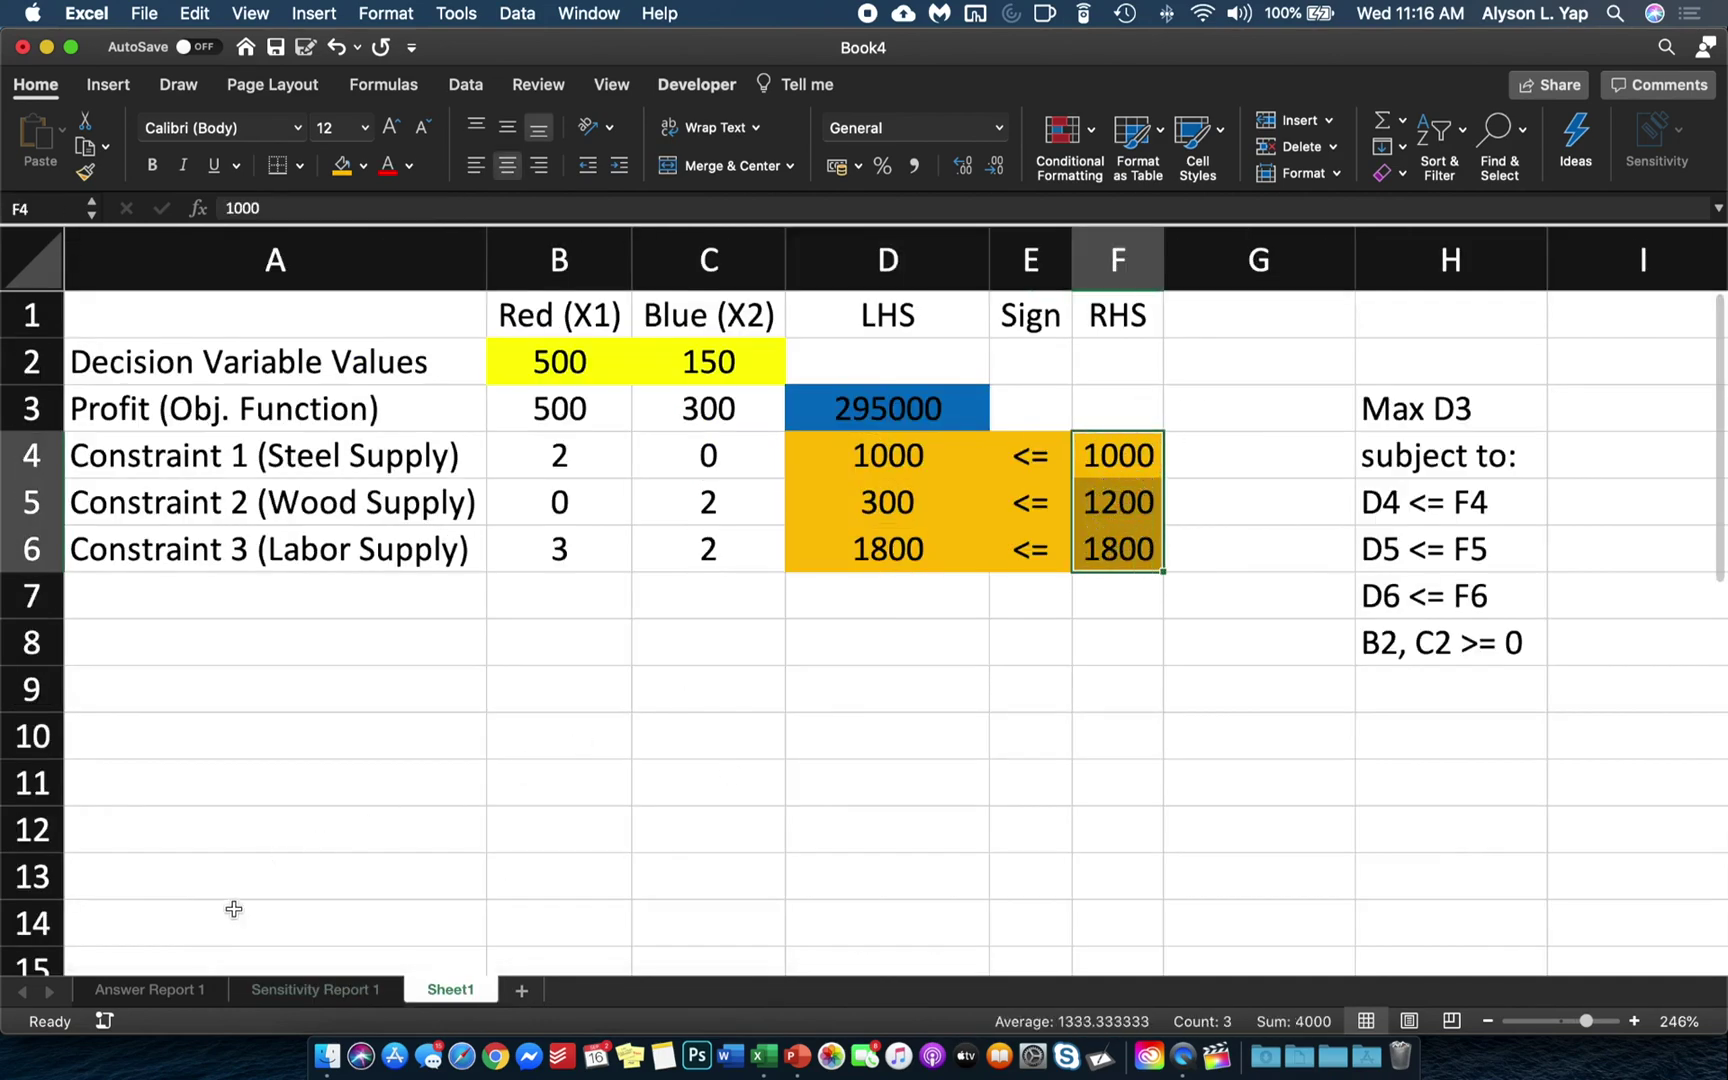
Center the Shadow Price, Allowable Increase and Allowable Decrease values in the Constraints table of Sensitivity Report 1
{"action": "left_click", "coordinate": [300, 990]}
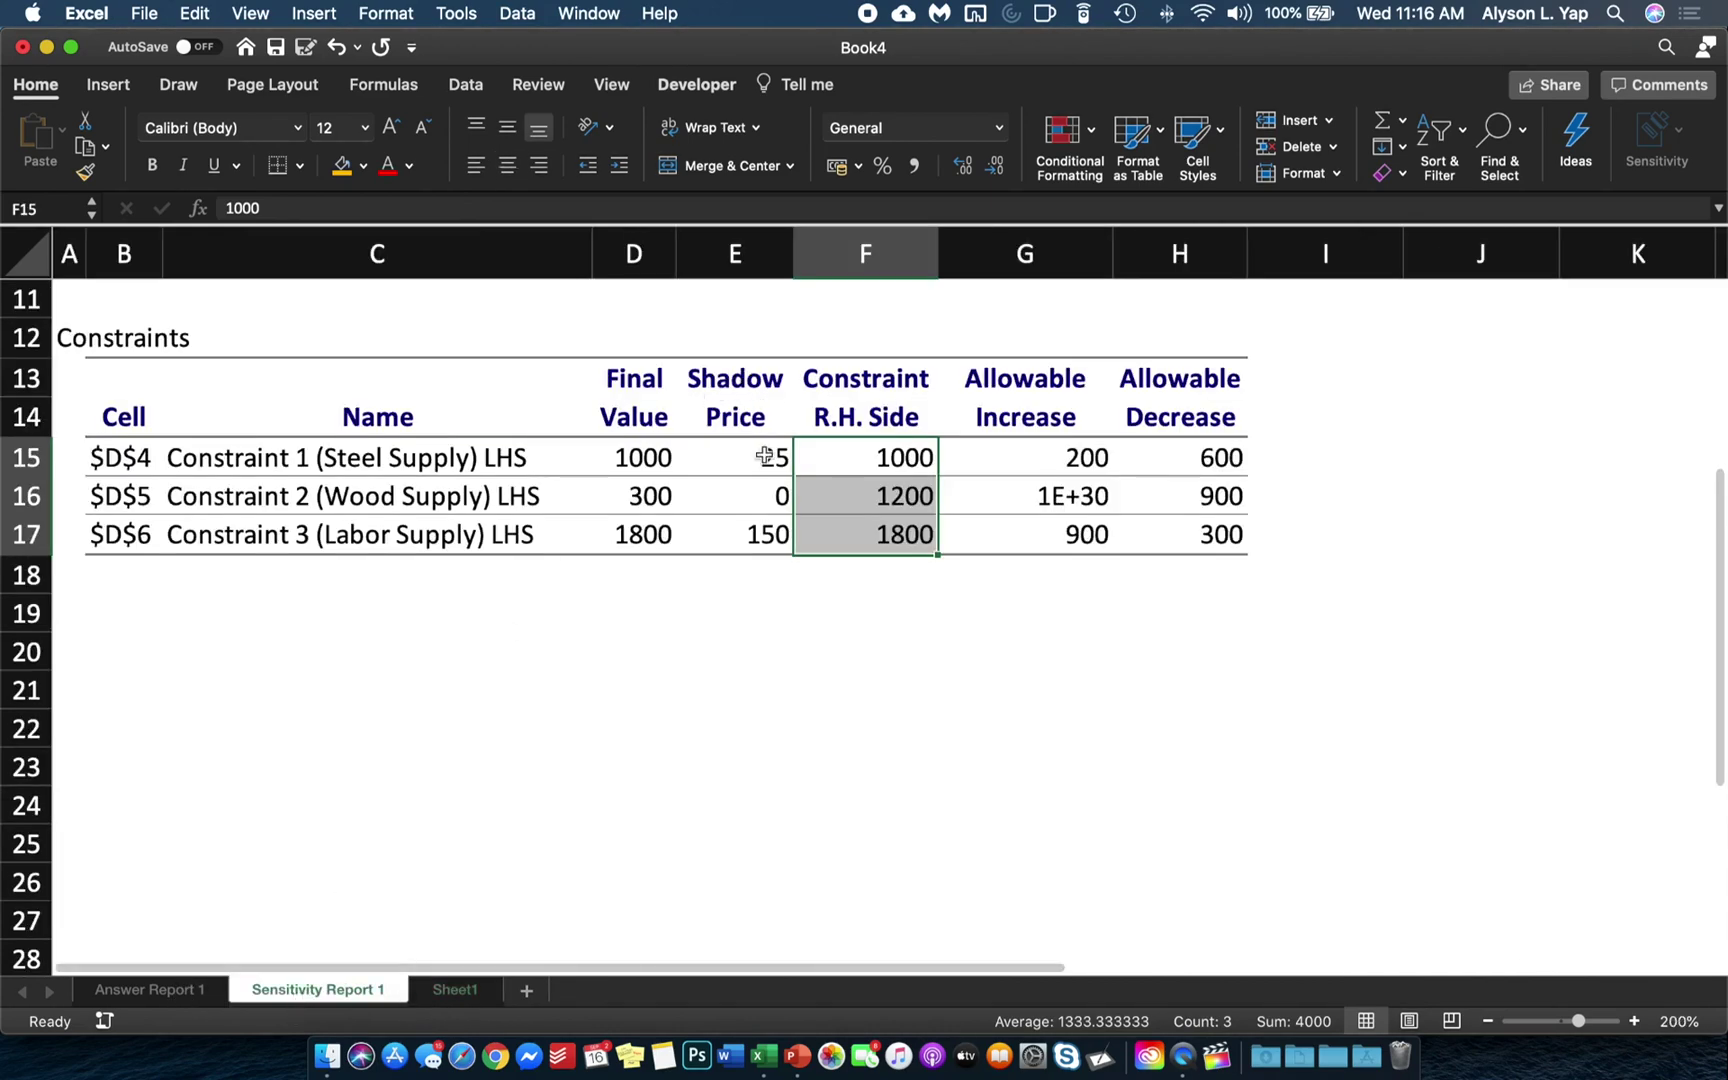
{"action": "left_click_drag", "start_coordinate": [770, 452], "coordinate": [769, 528]}
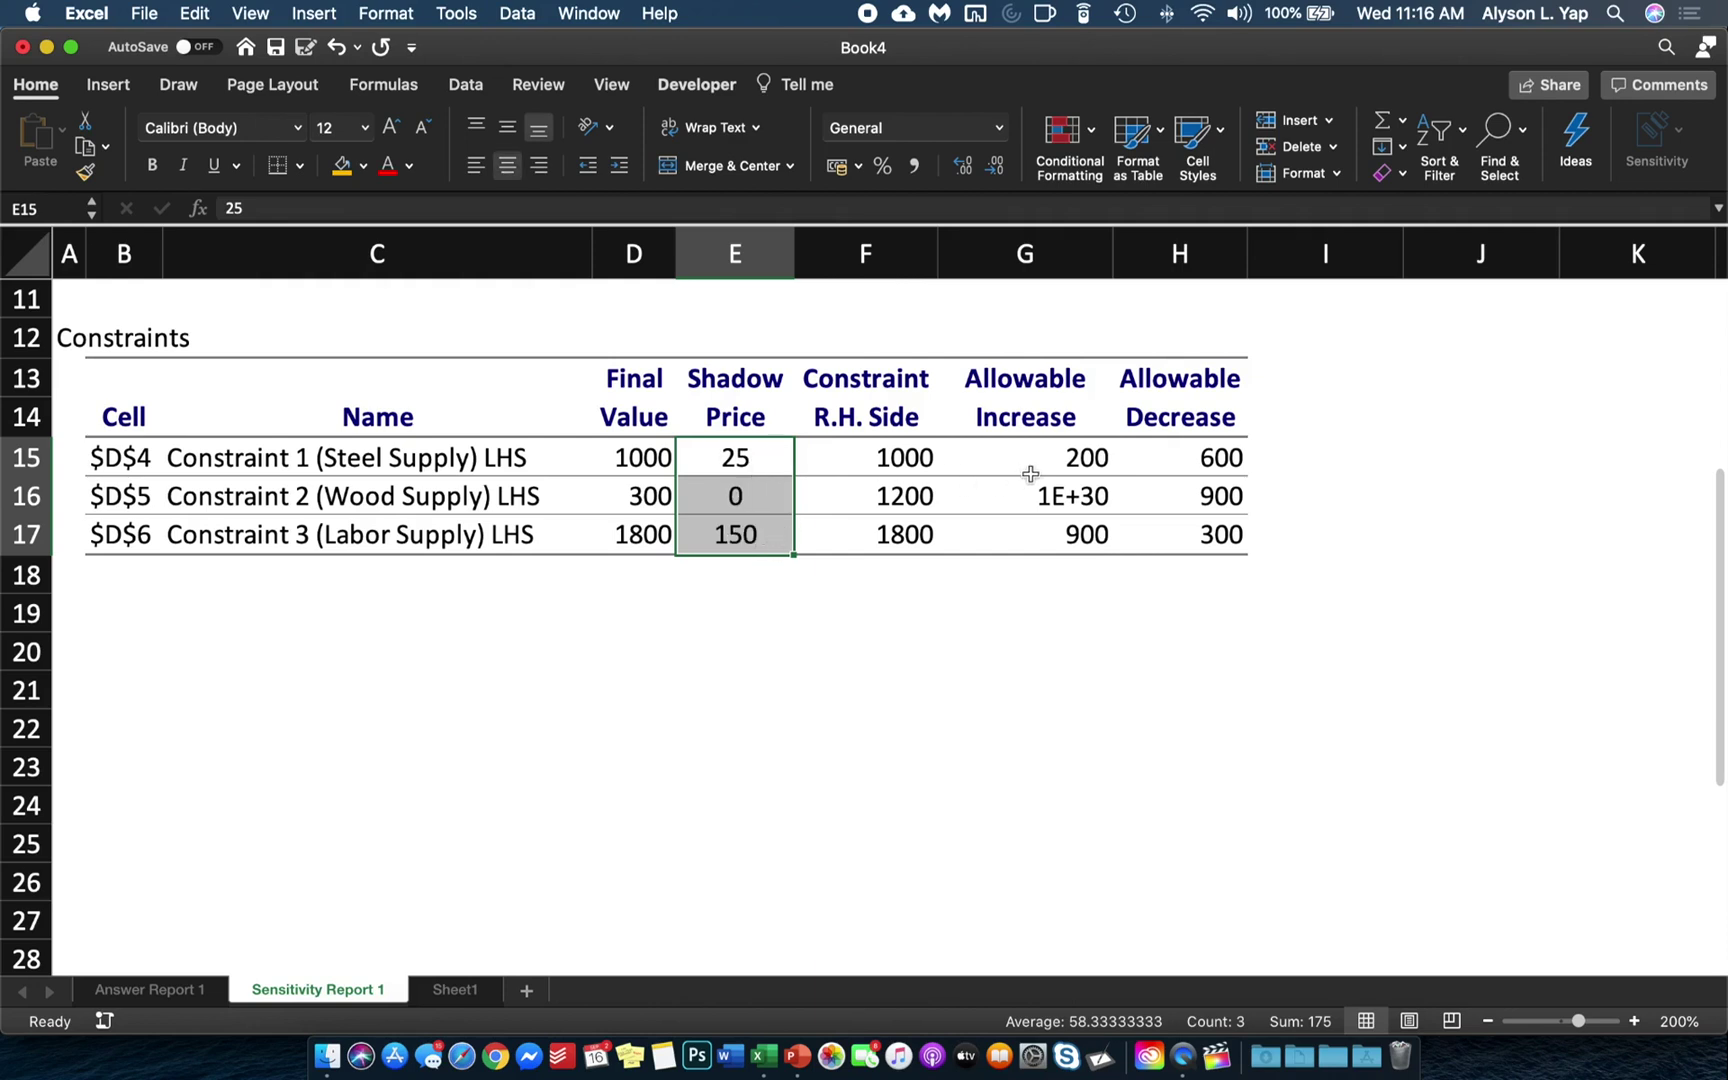
{"action": "left_click_drag", "start_coordinate": [1032, 455], "coordinate": [1193, 518]}
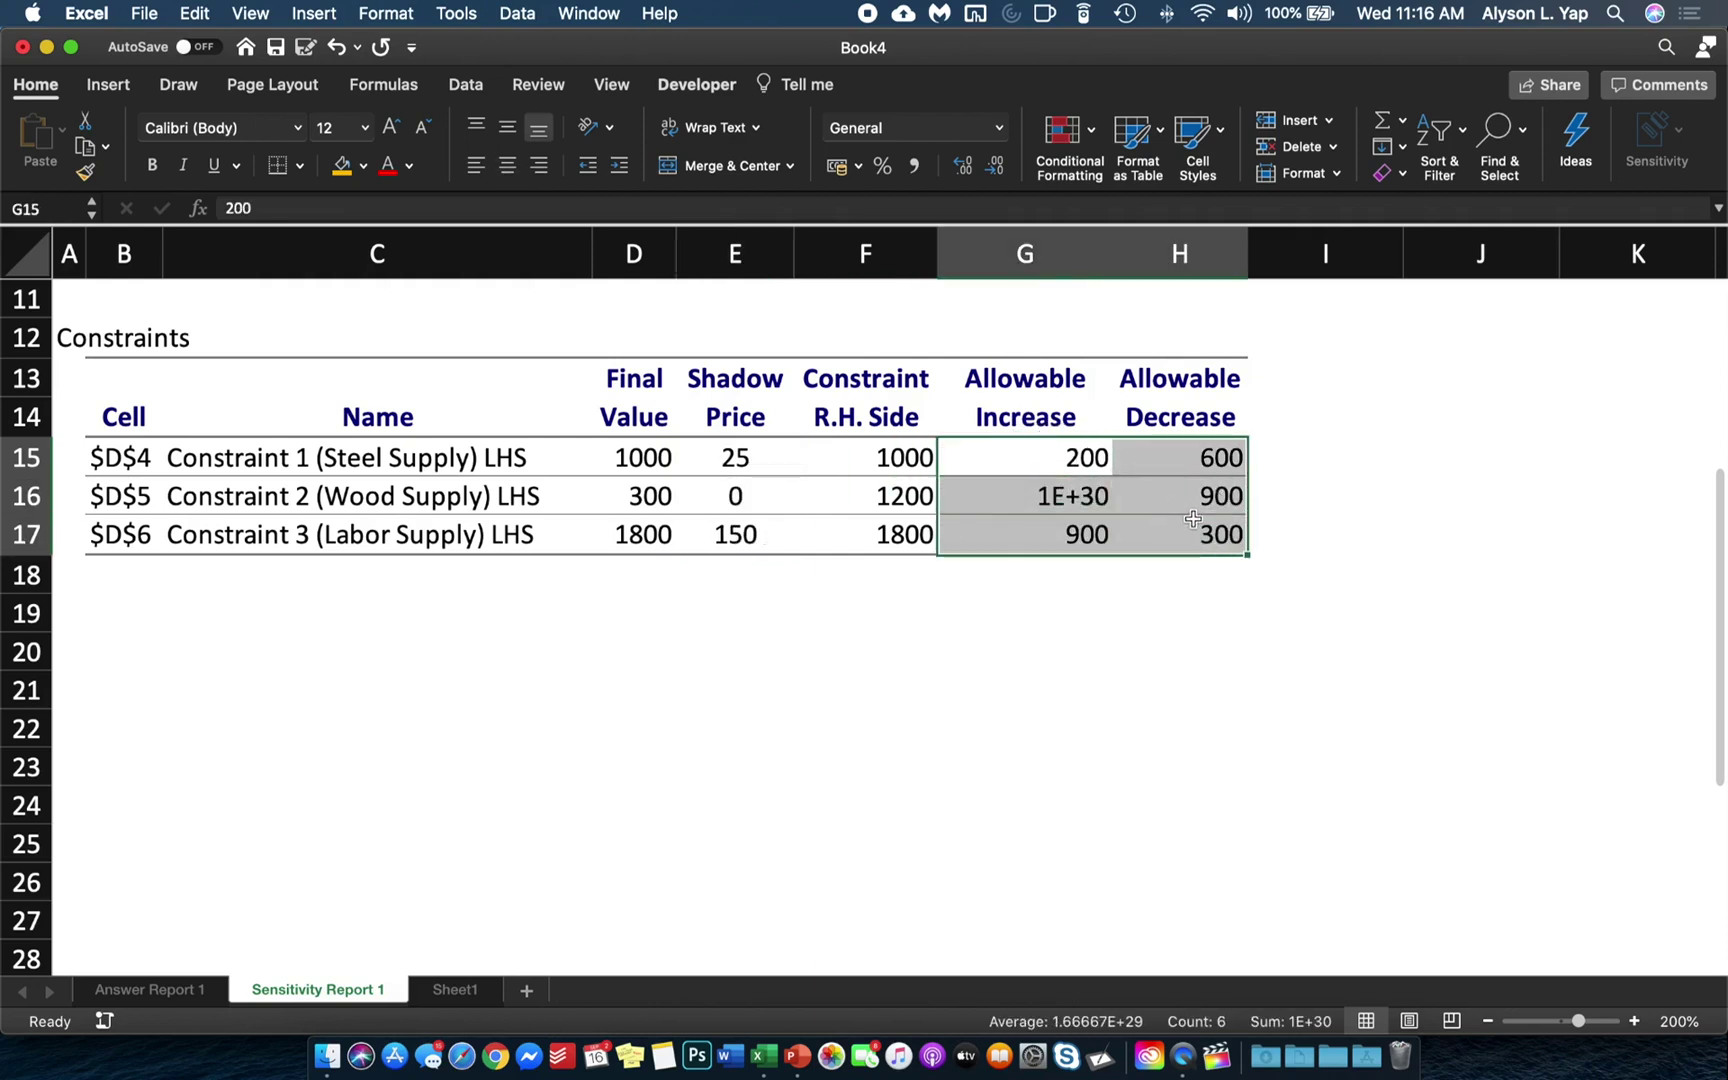
{"action": "key", "text": "super+e"}
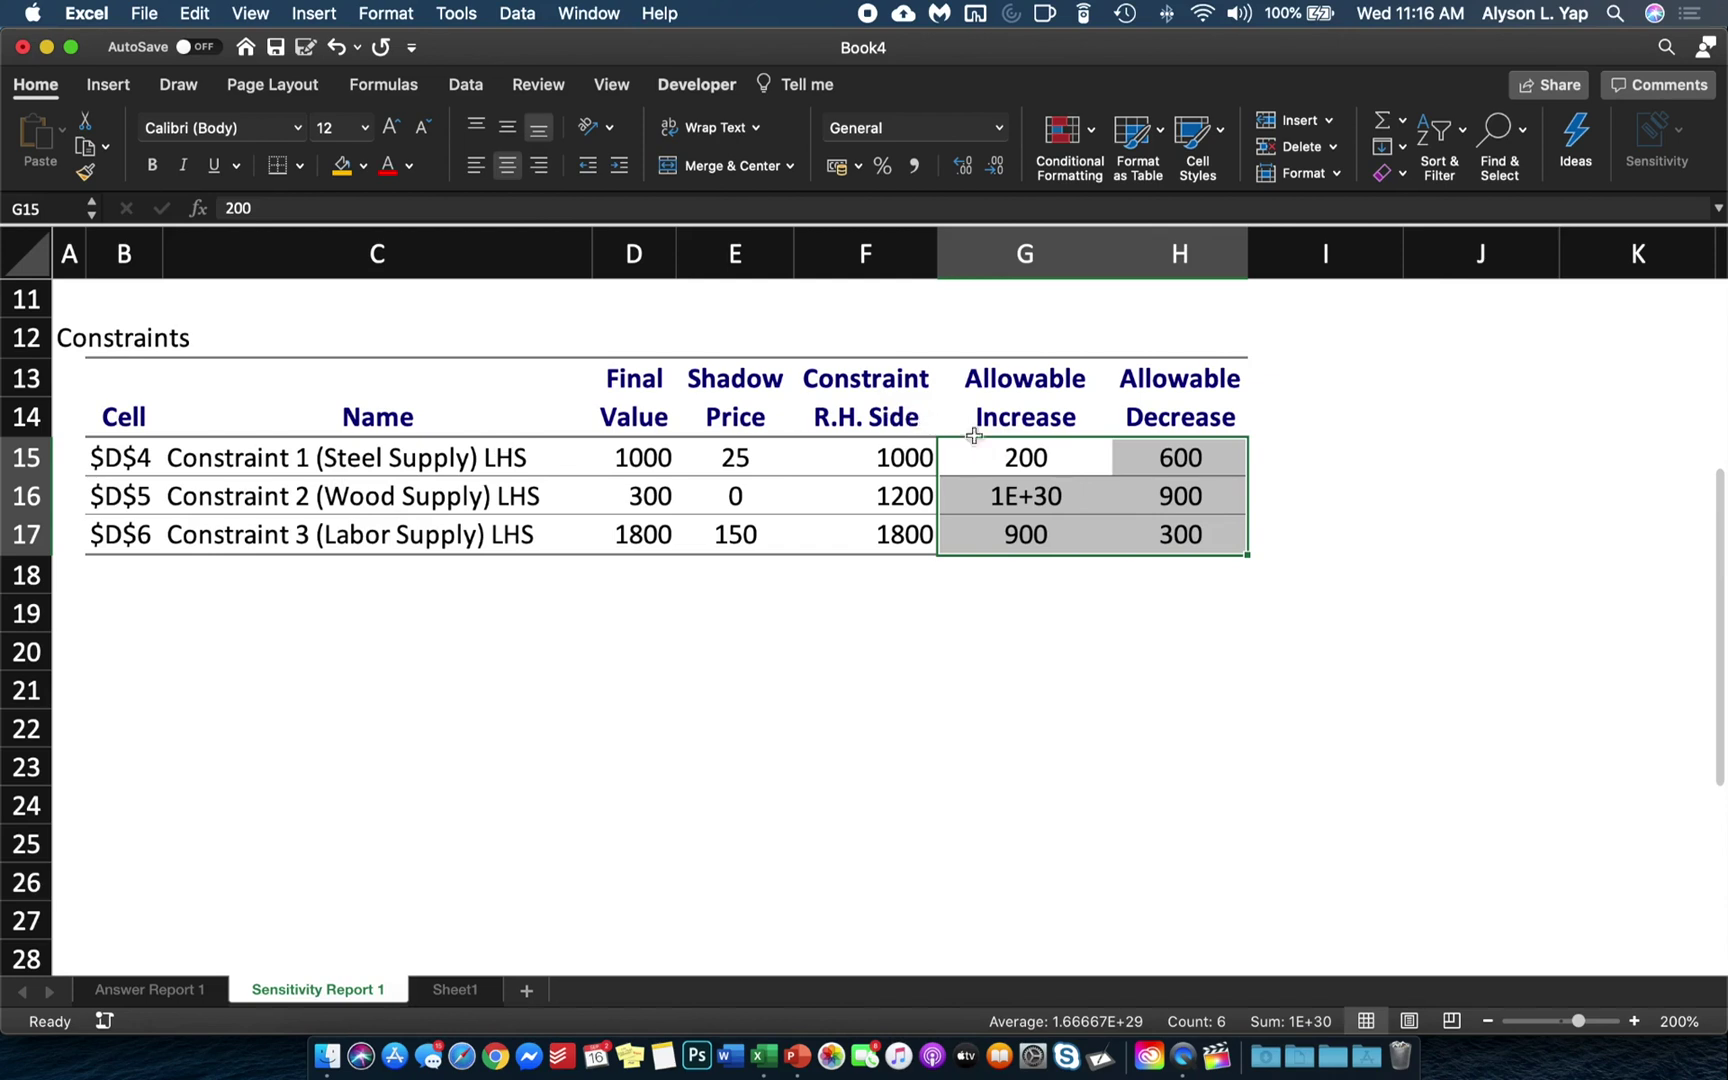
Examine the allowable increase and allowable decrease of the Steel Supply constraint
{"action": "left_click", "coordinate": [1014, 453]}
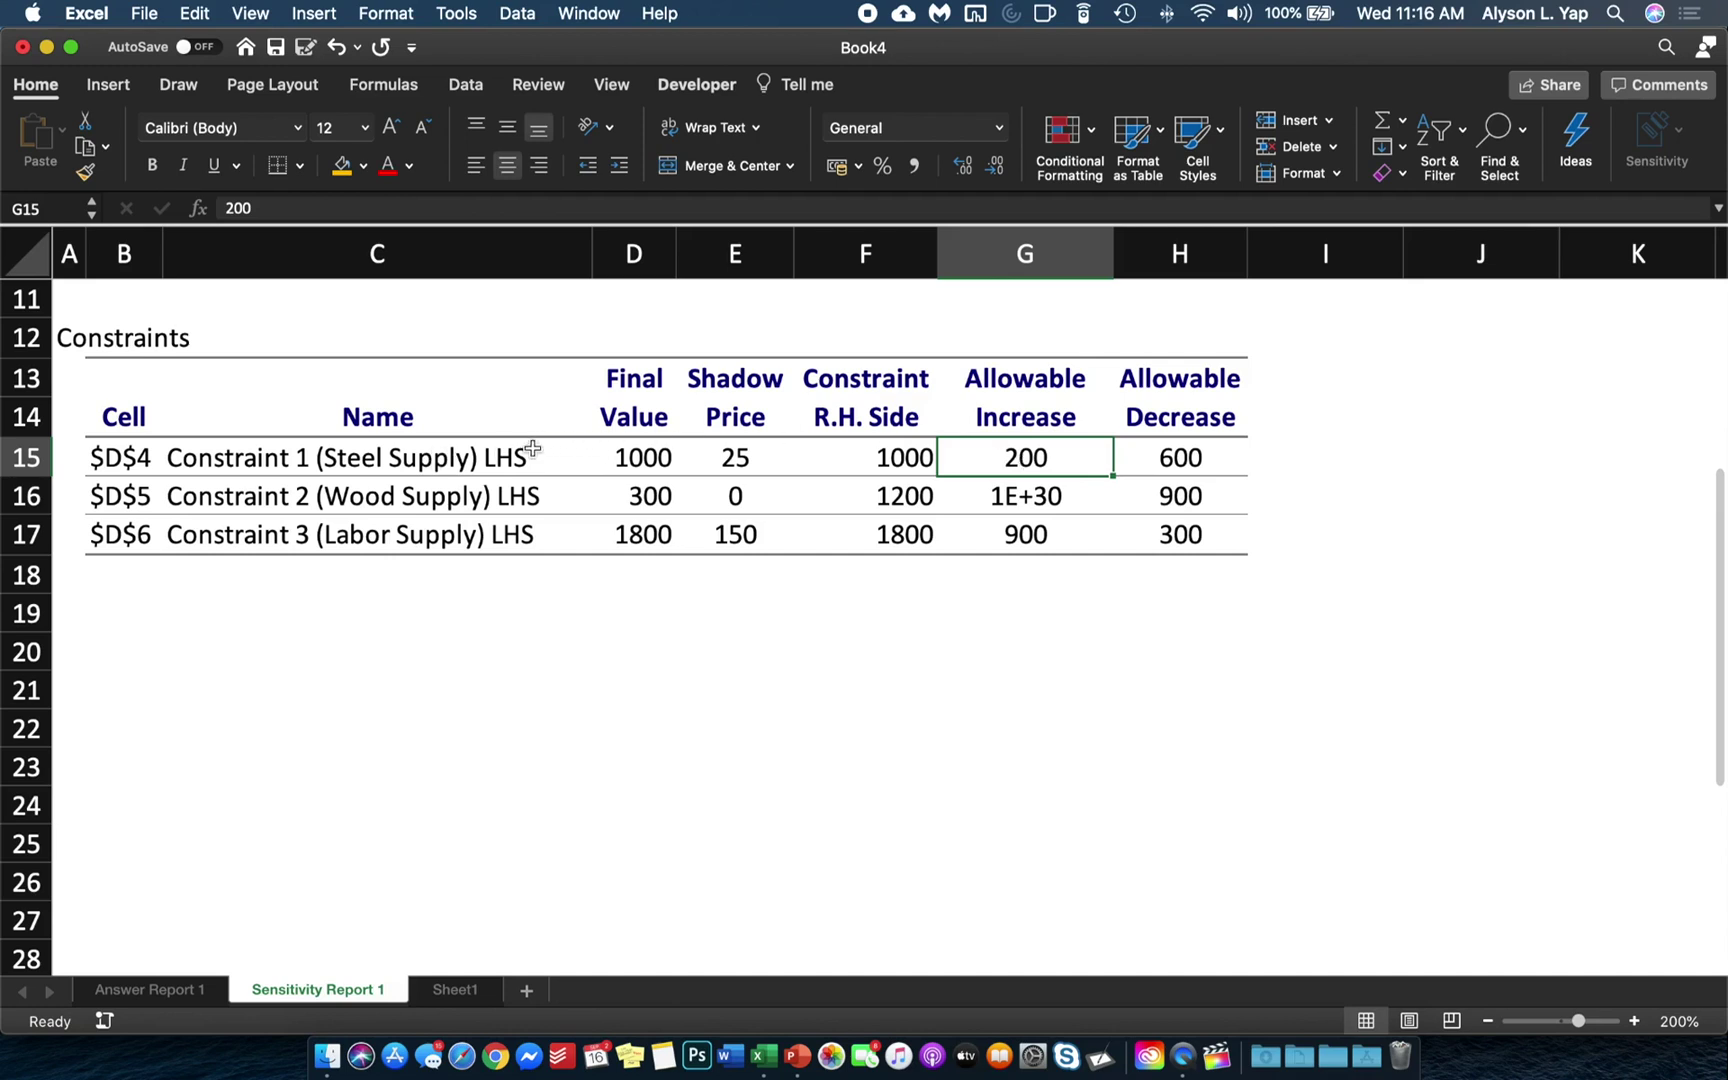
{"action": "left_click", "coordinate": [1190, 458]}
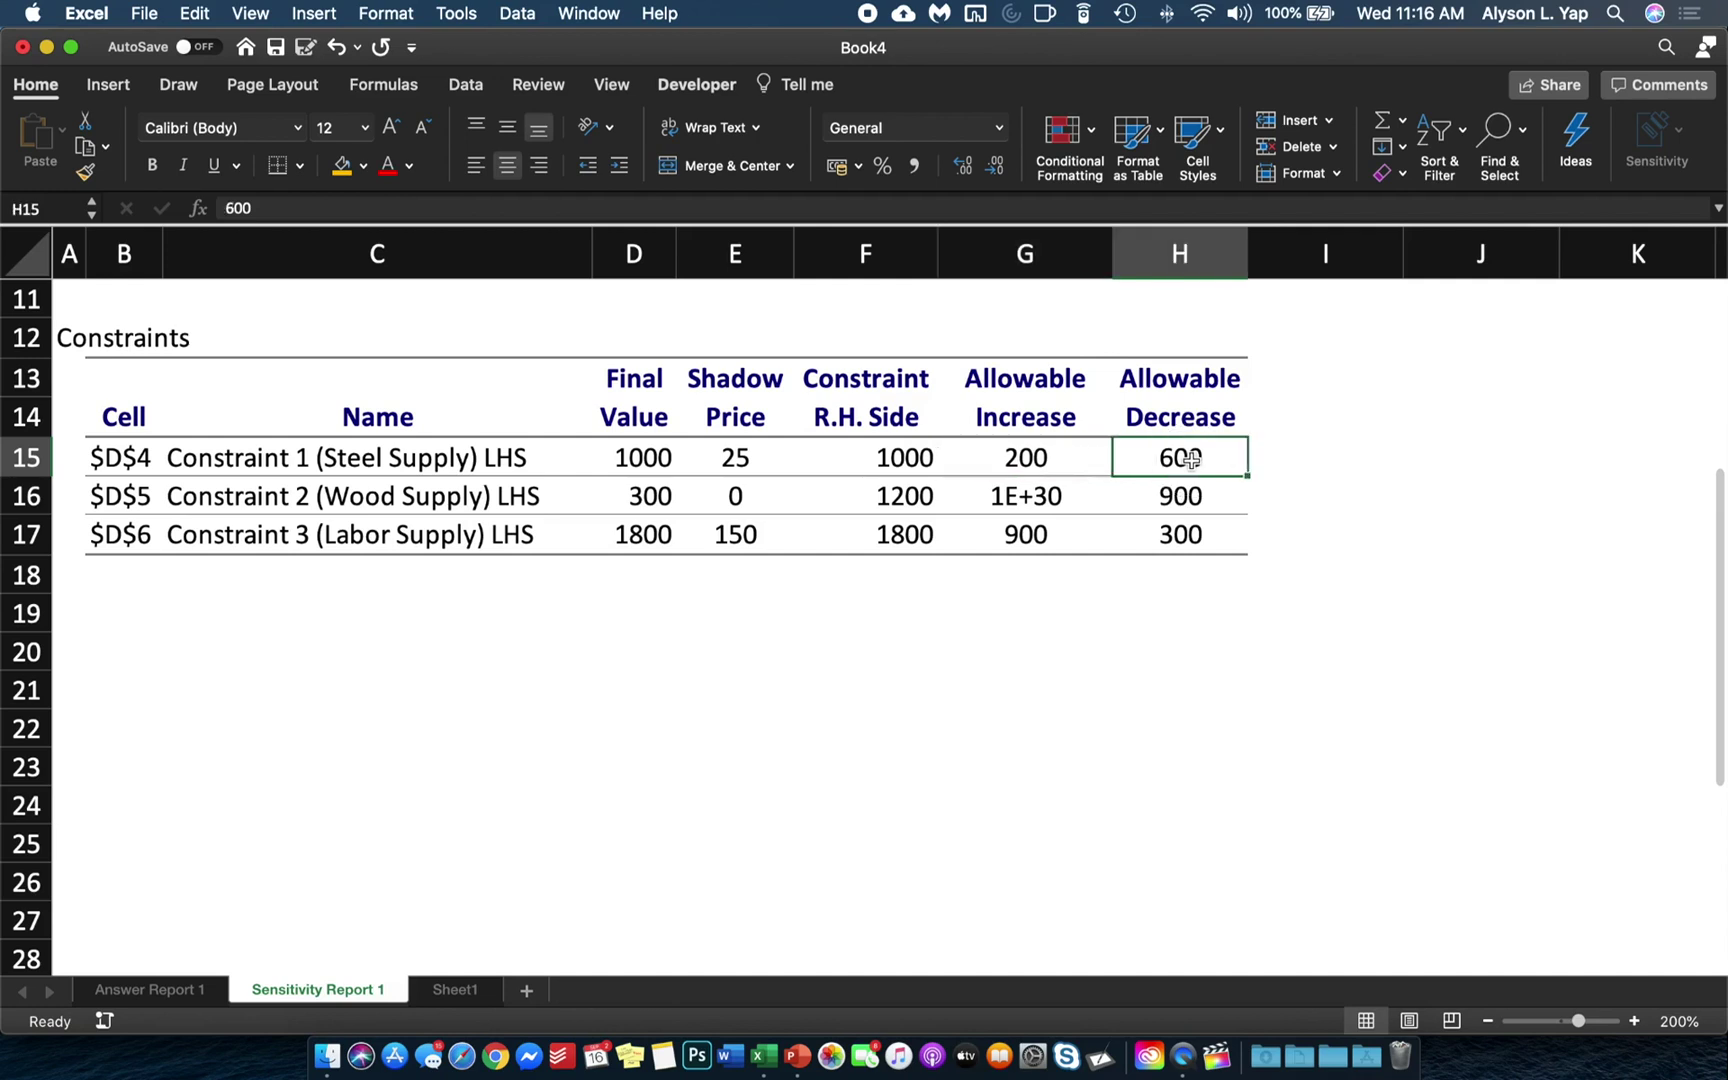
{"action": "left_click", "coordinate": [372, 462]}
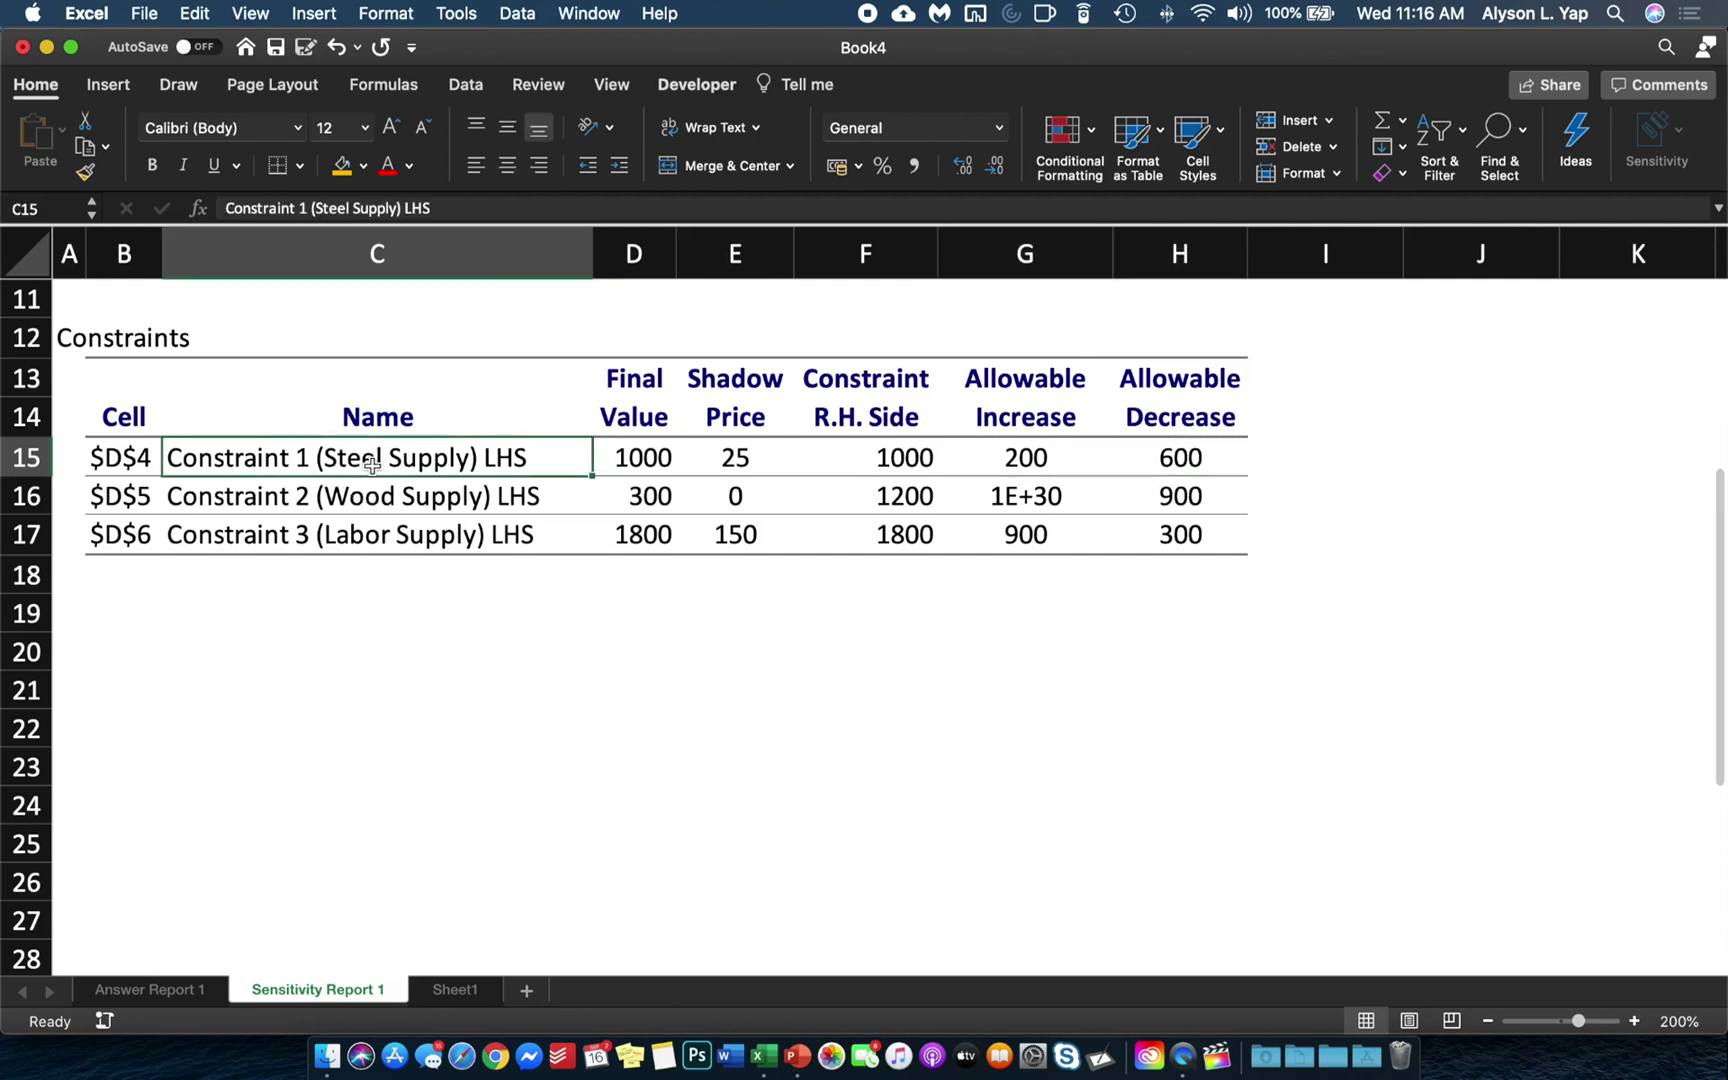
Examine the Wood Supply constraint's allowable decrease, shadow price and allowable increase
{"action": "left_click", "coordinate": [385, 500]}
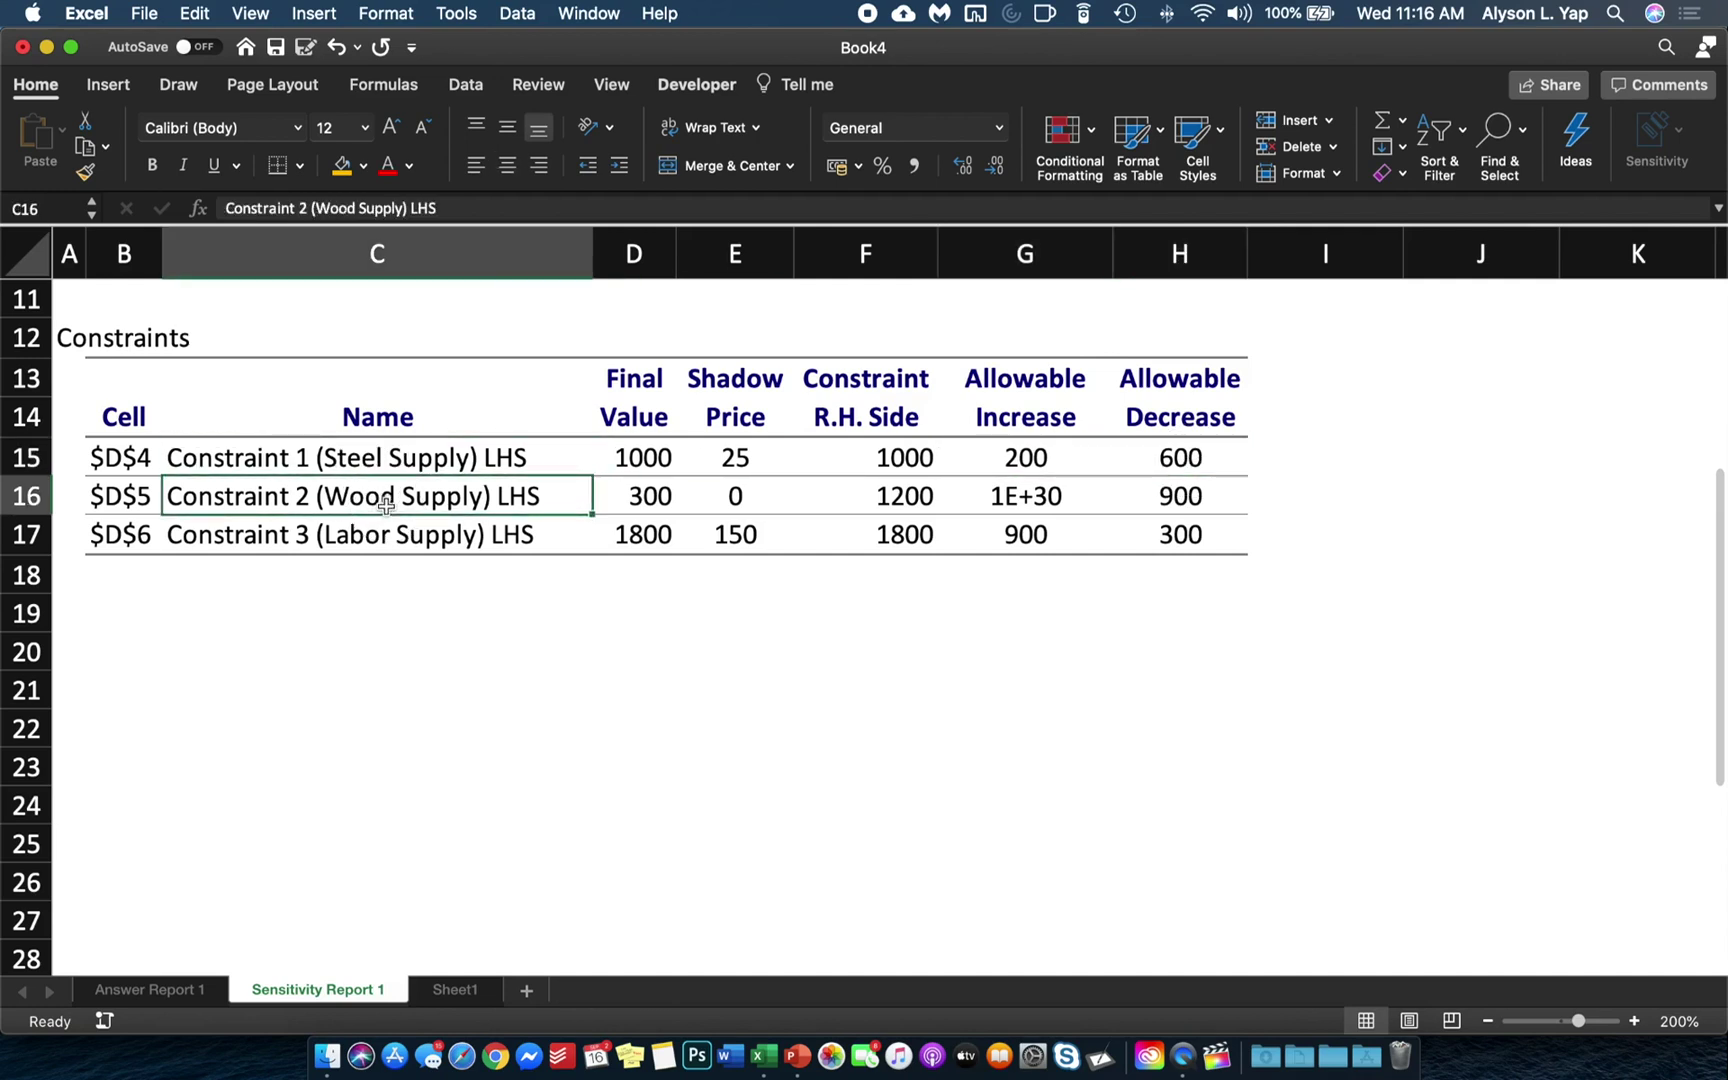
{"action": "left_click", "coordinate": [1172, 496]}
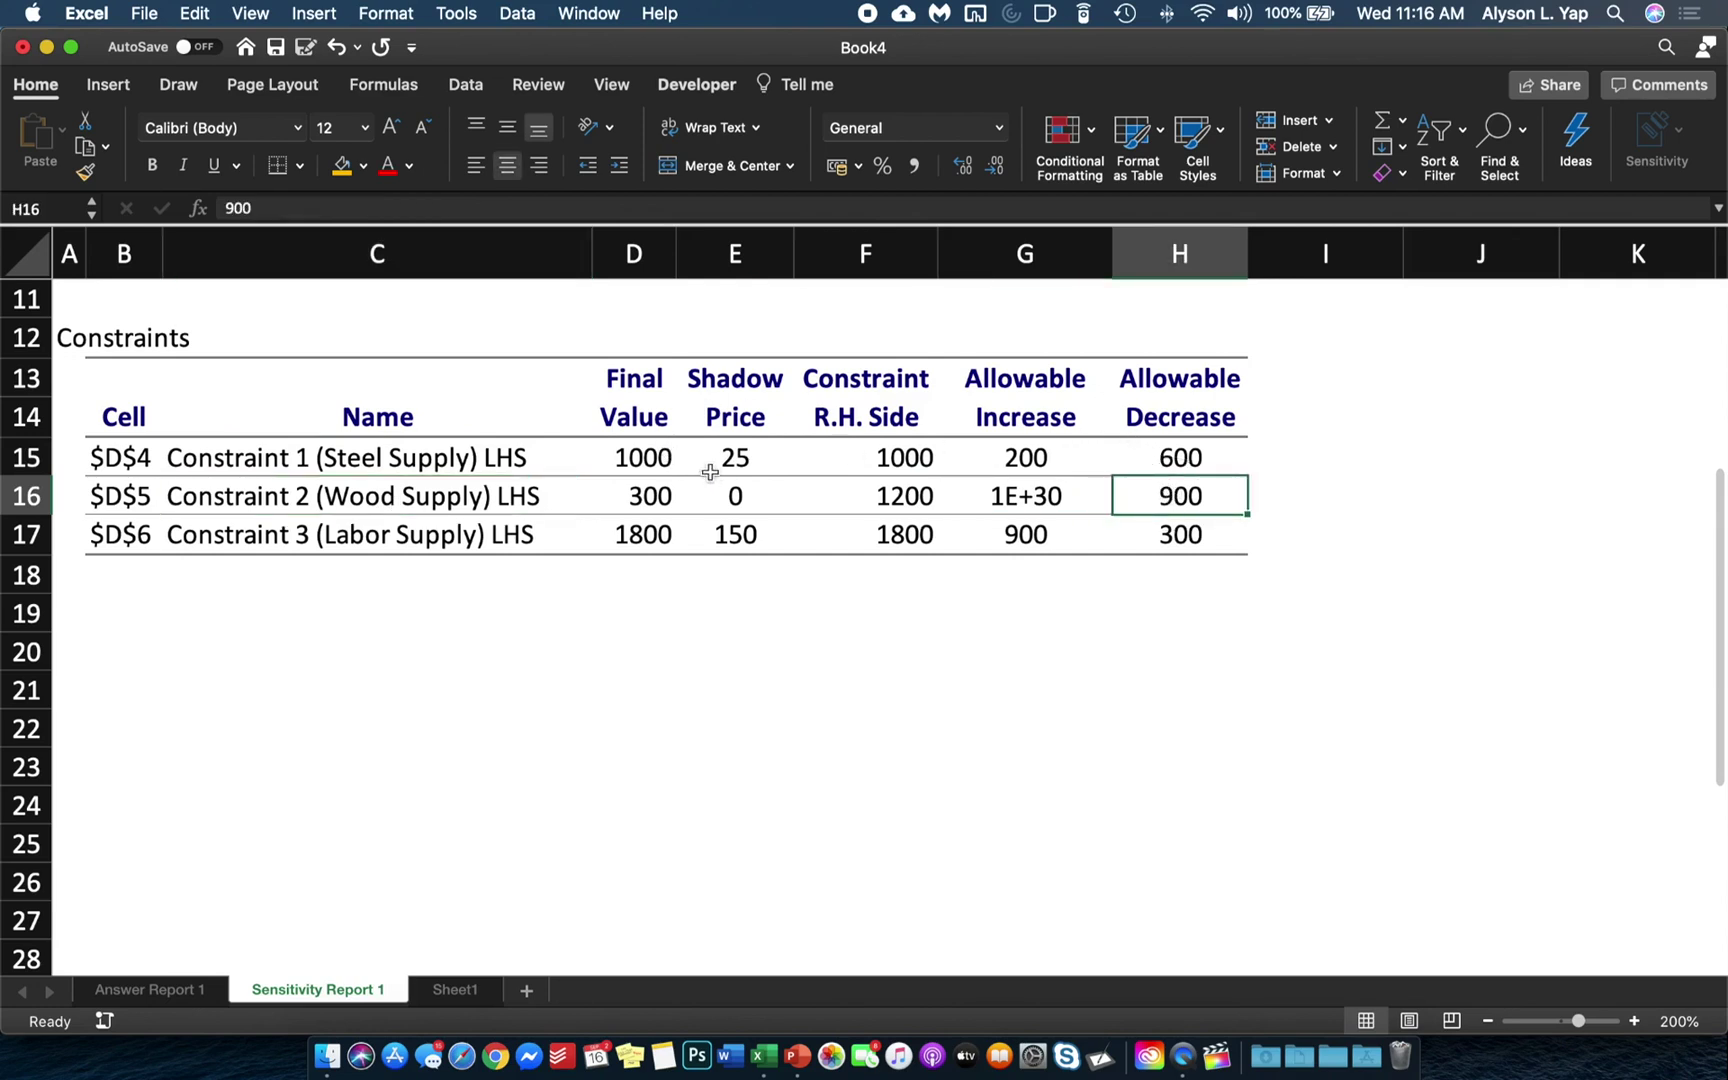
{"action": "left_click", "coordinate": [736, 494]}
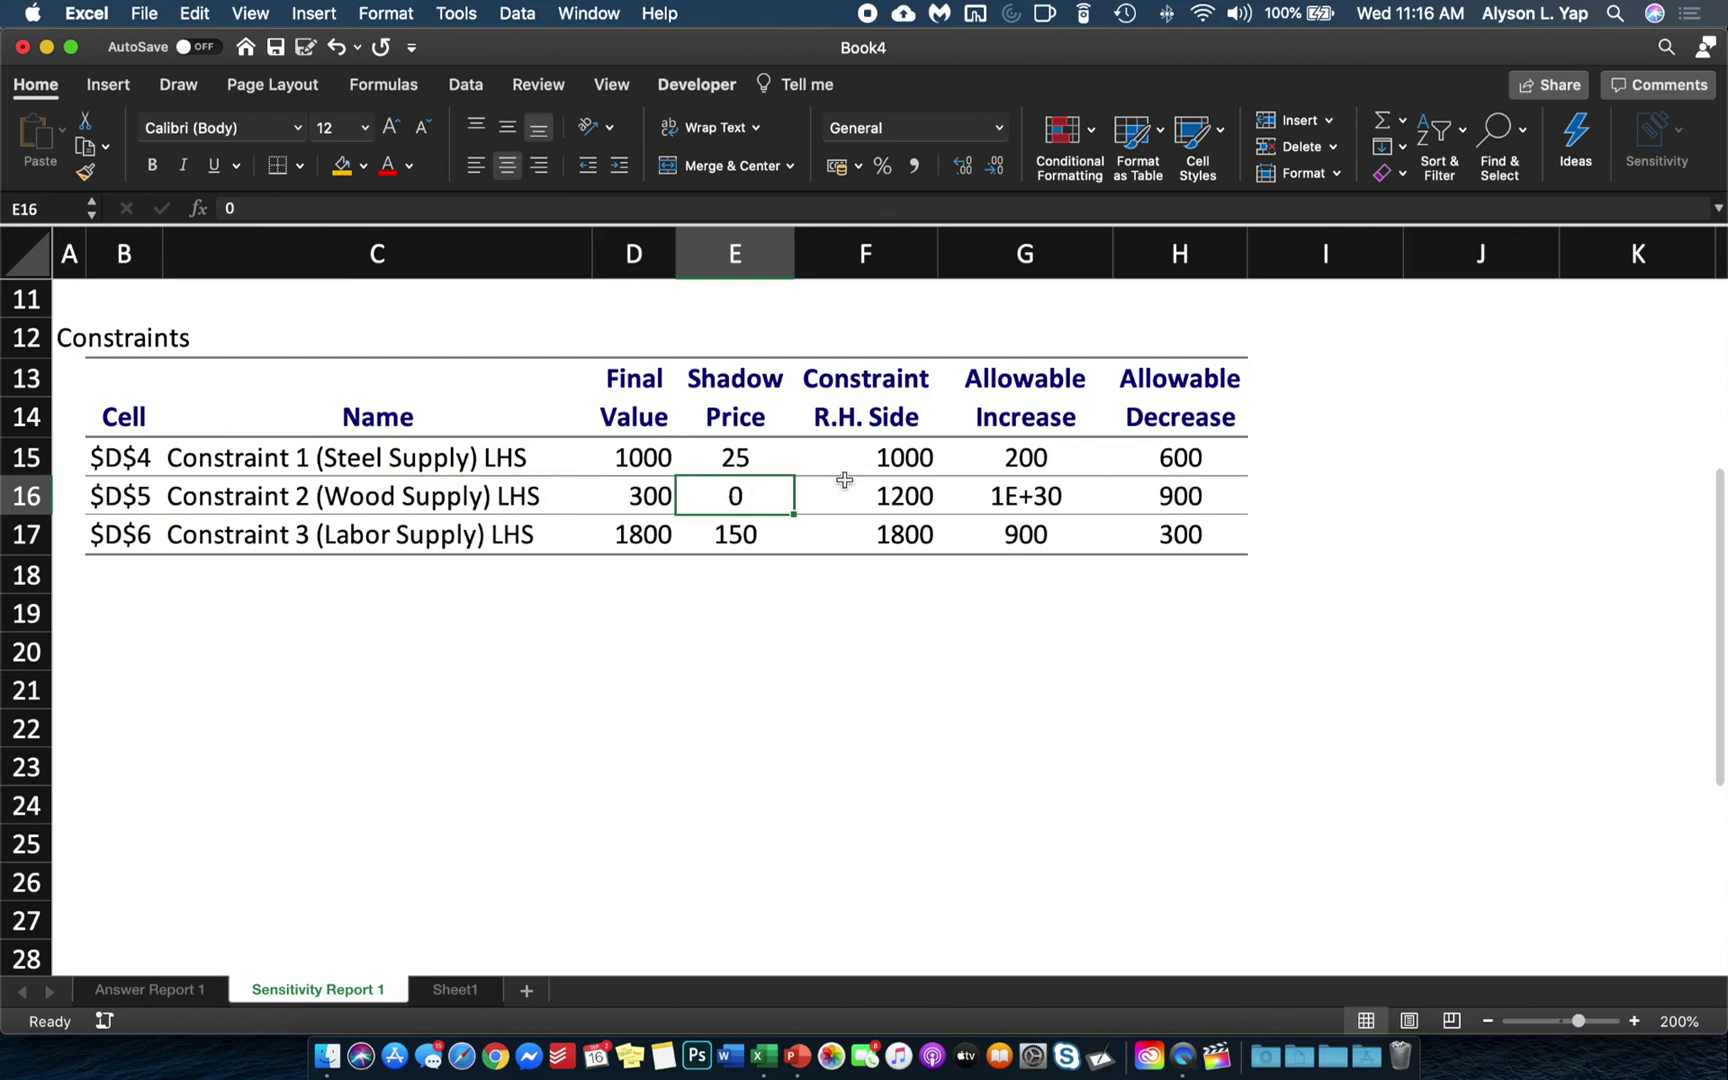
{"action": "left_click", "coordinate": [1037, 497]}
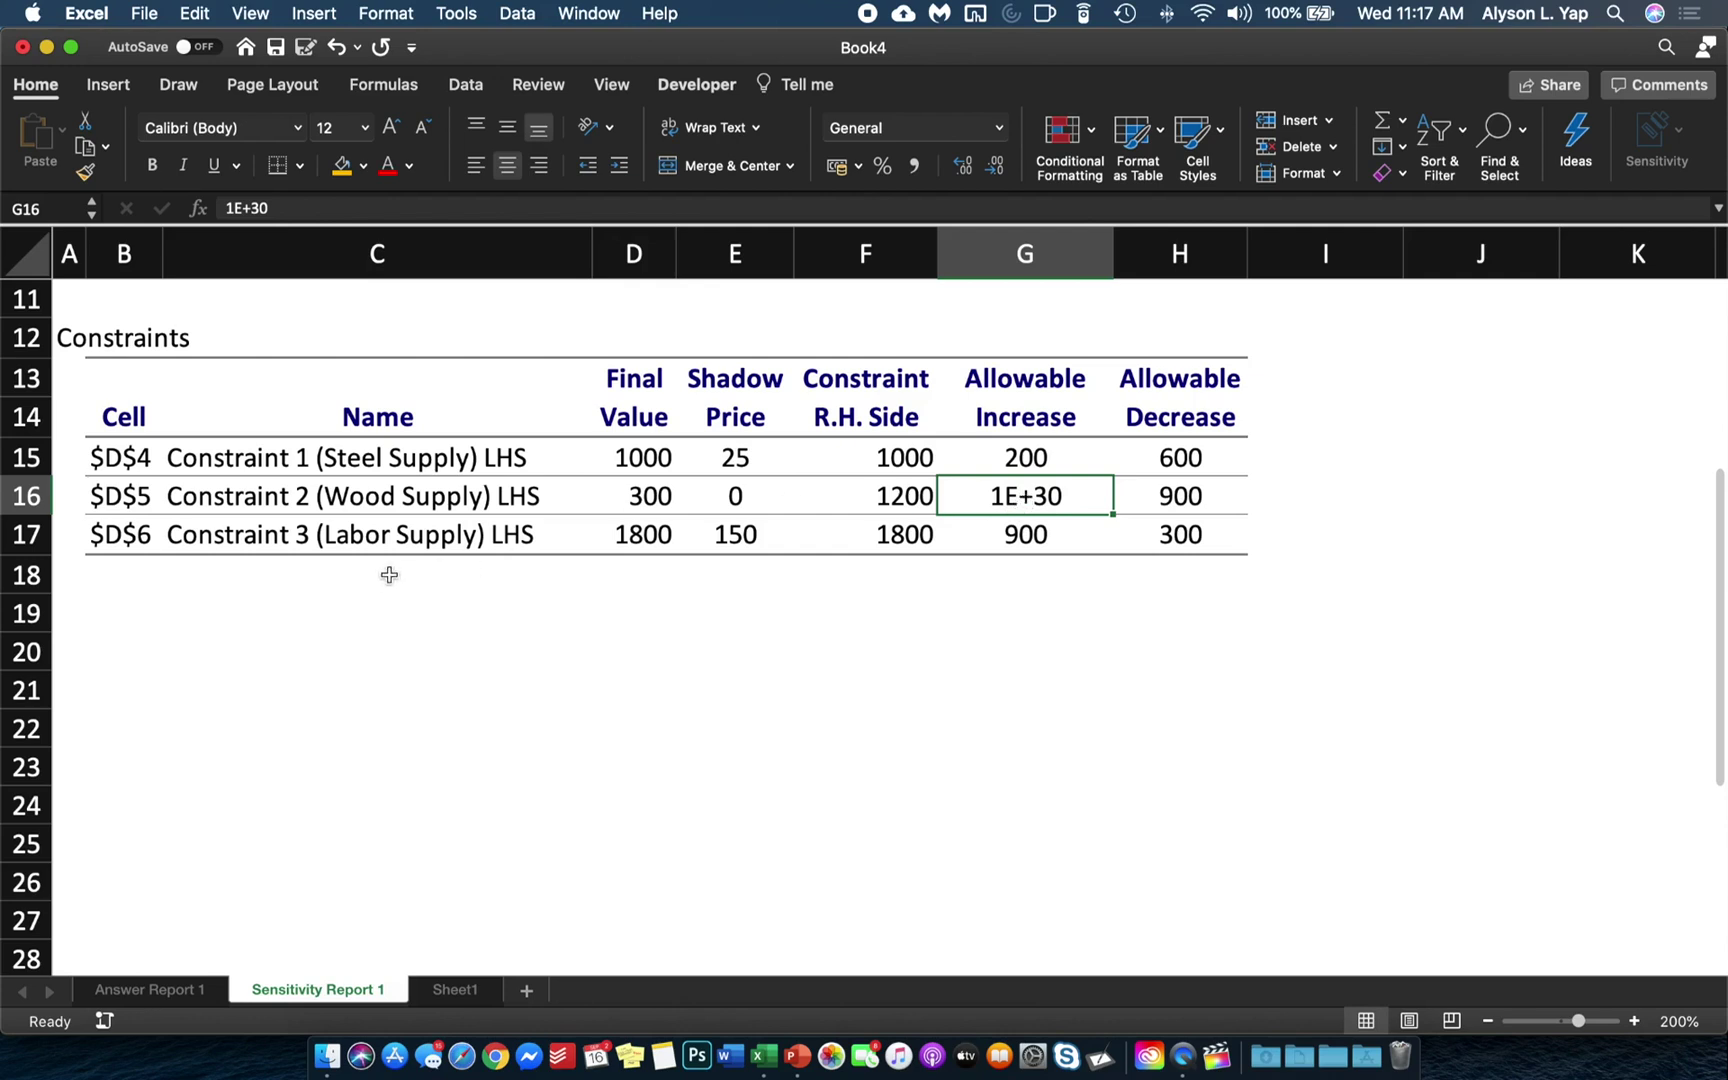
Examine the Labor Supply constraint's allowable increase, right-hand side and allowable decrease
{"action": "left_click", "coordinate": [391, 540]}
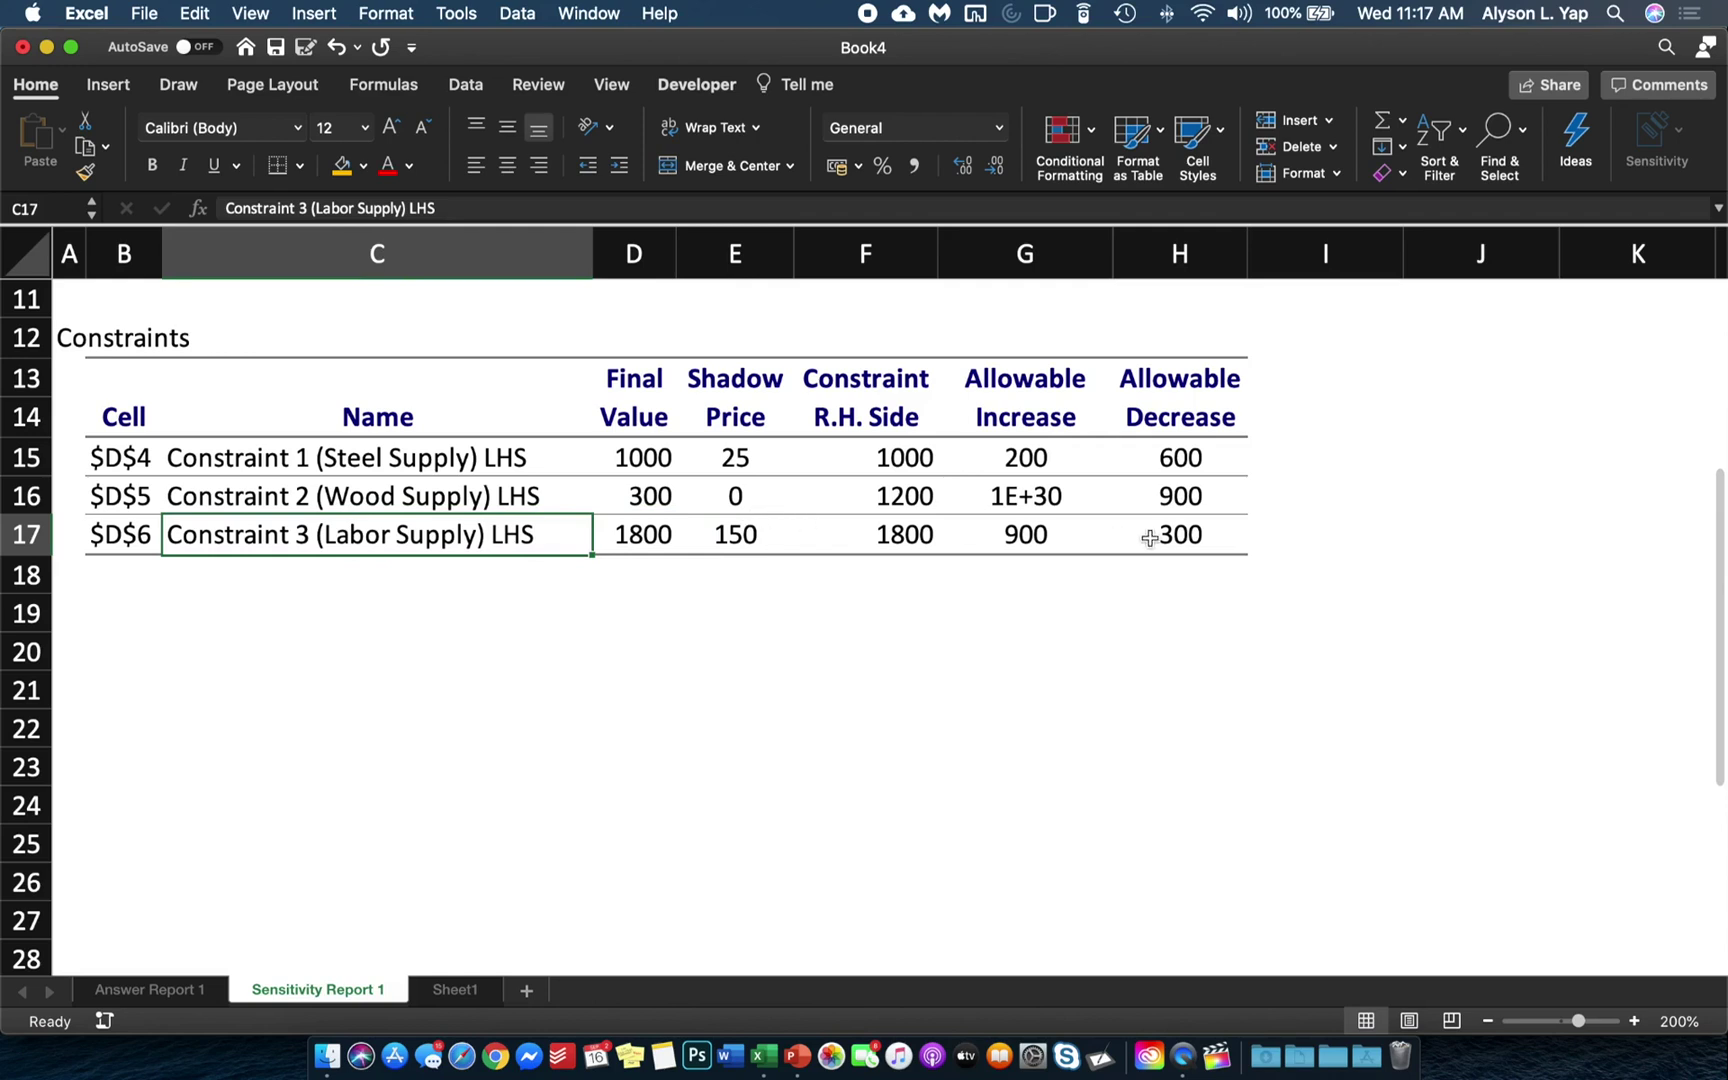
{"action": "left_click", "coordinate": [1039, 538]}
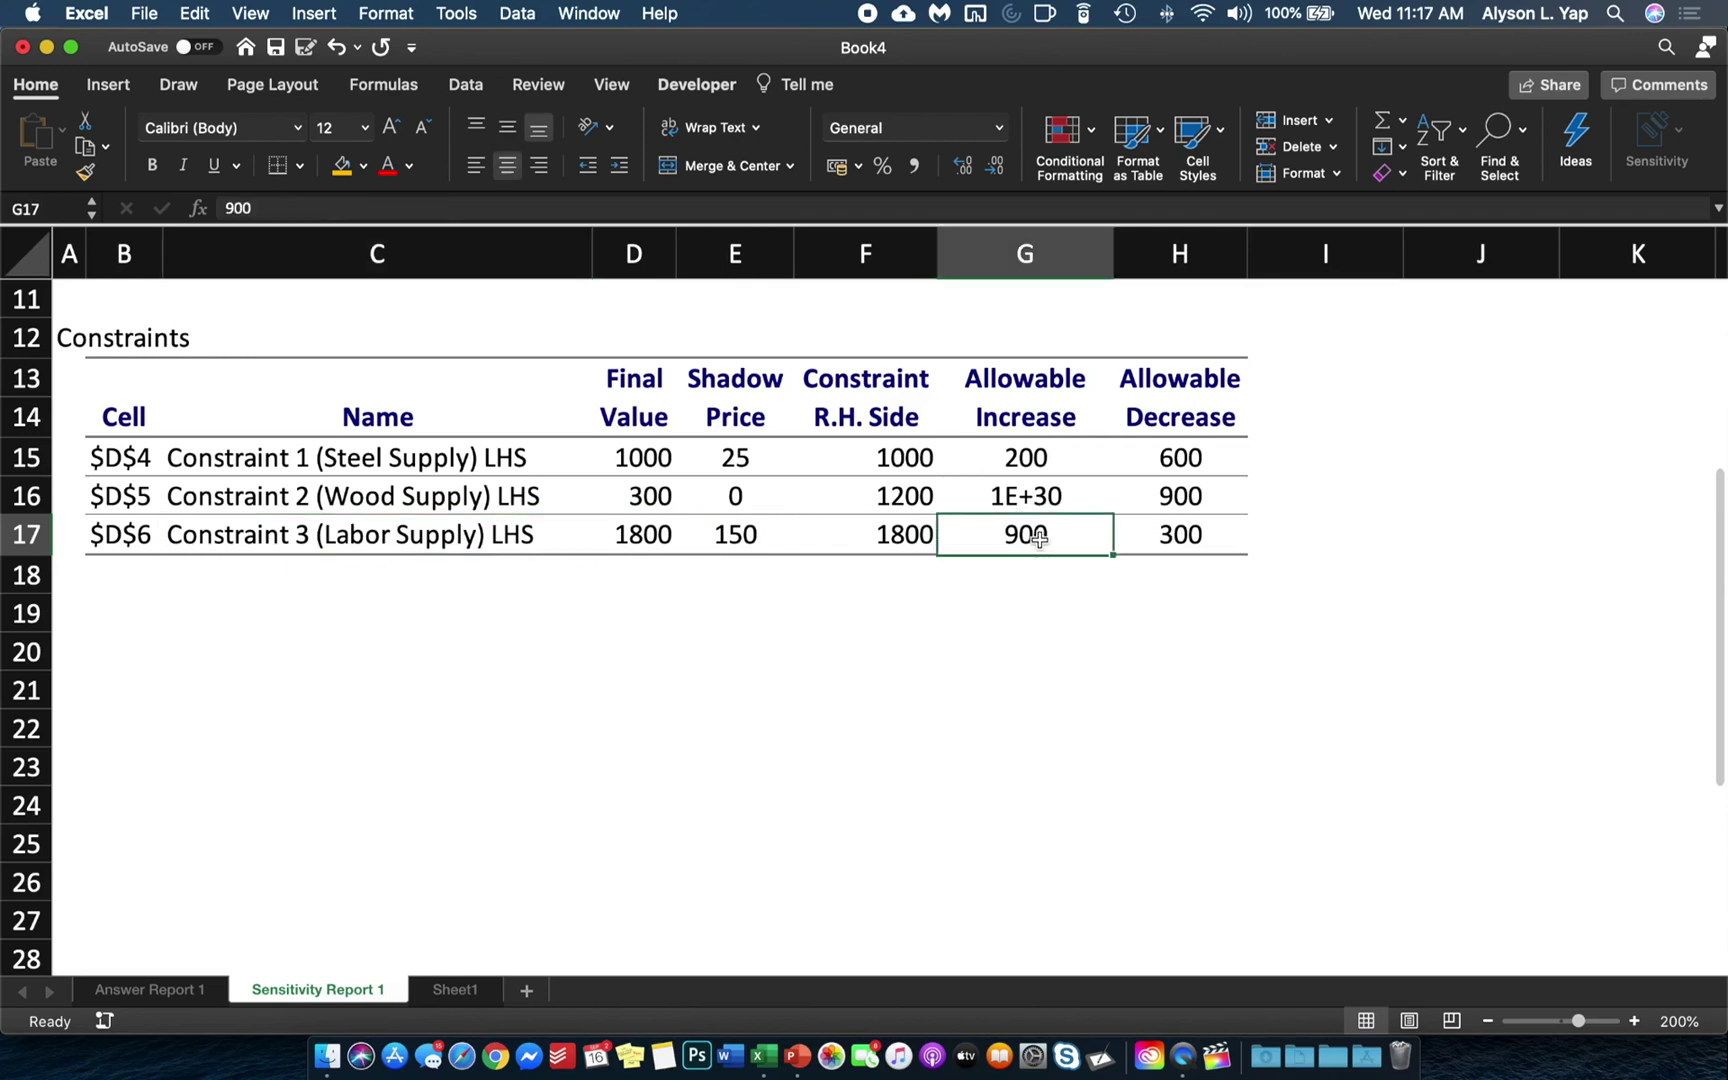
{"action": "left_click", "coordinate": [897, 538]}
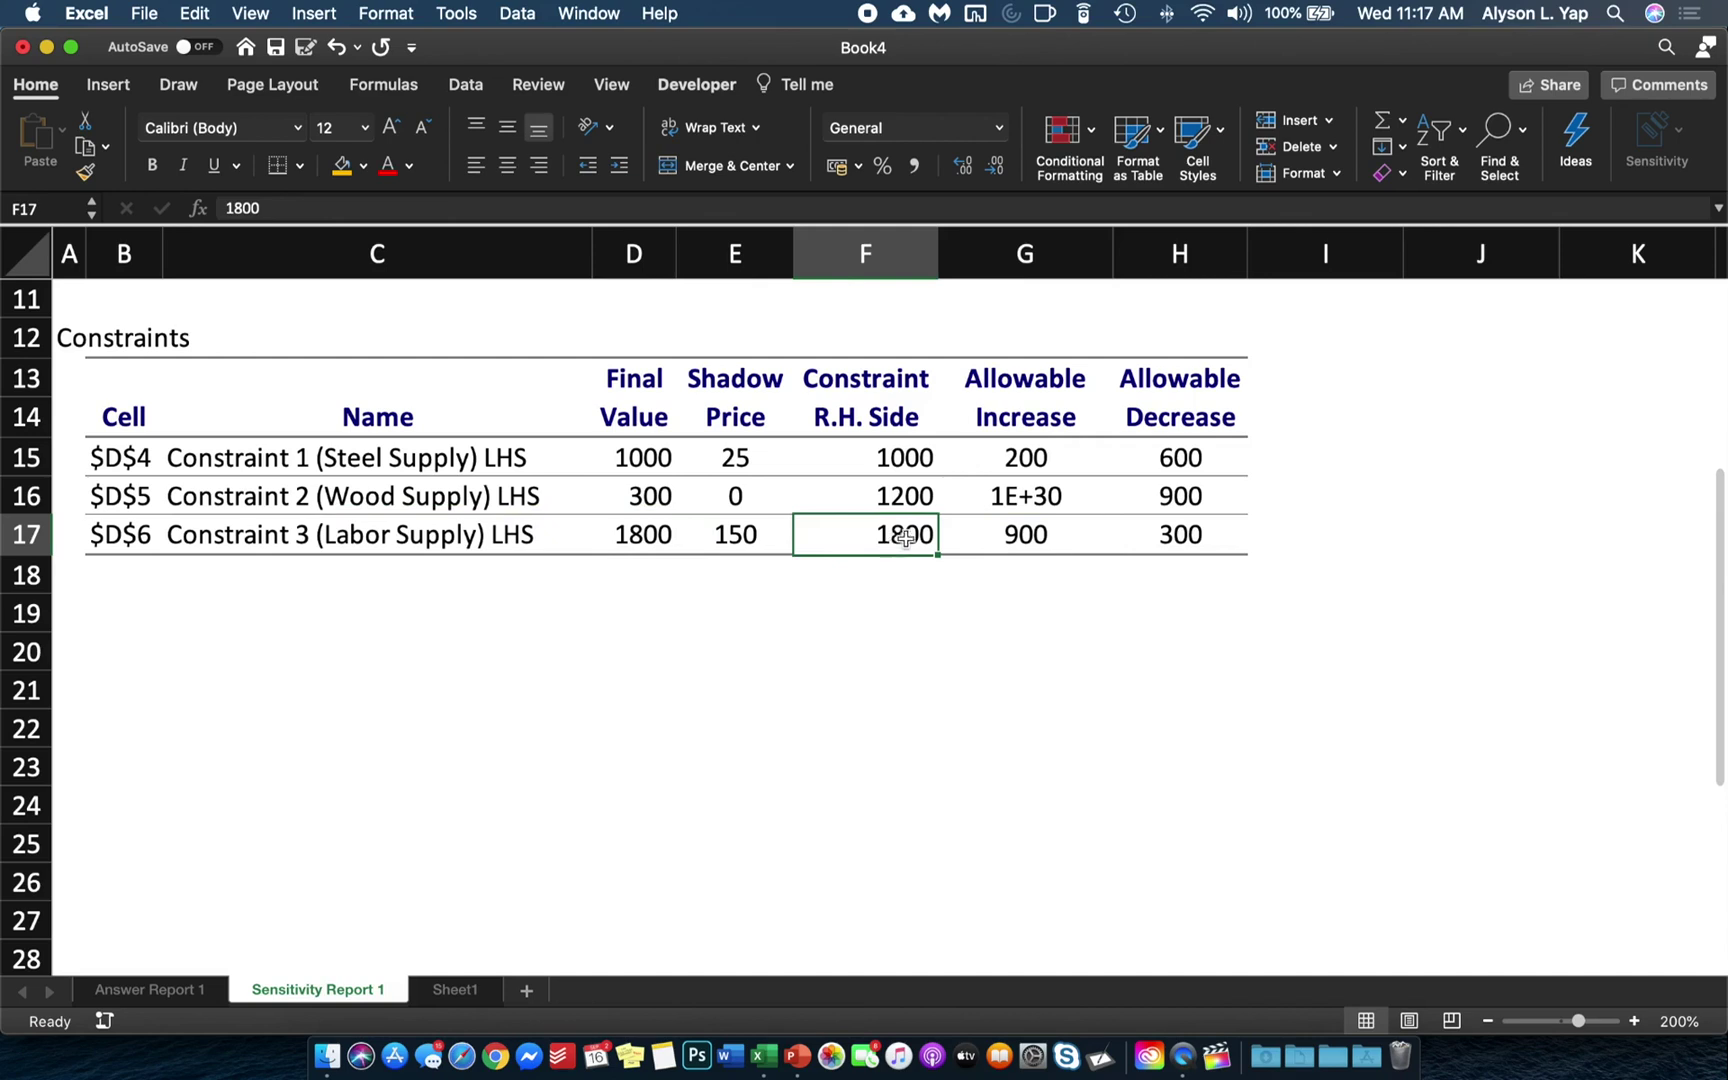
{"action": "left_click", "coordinate": [1177, 536]}
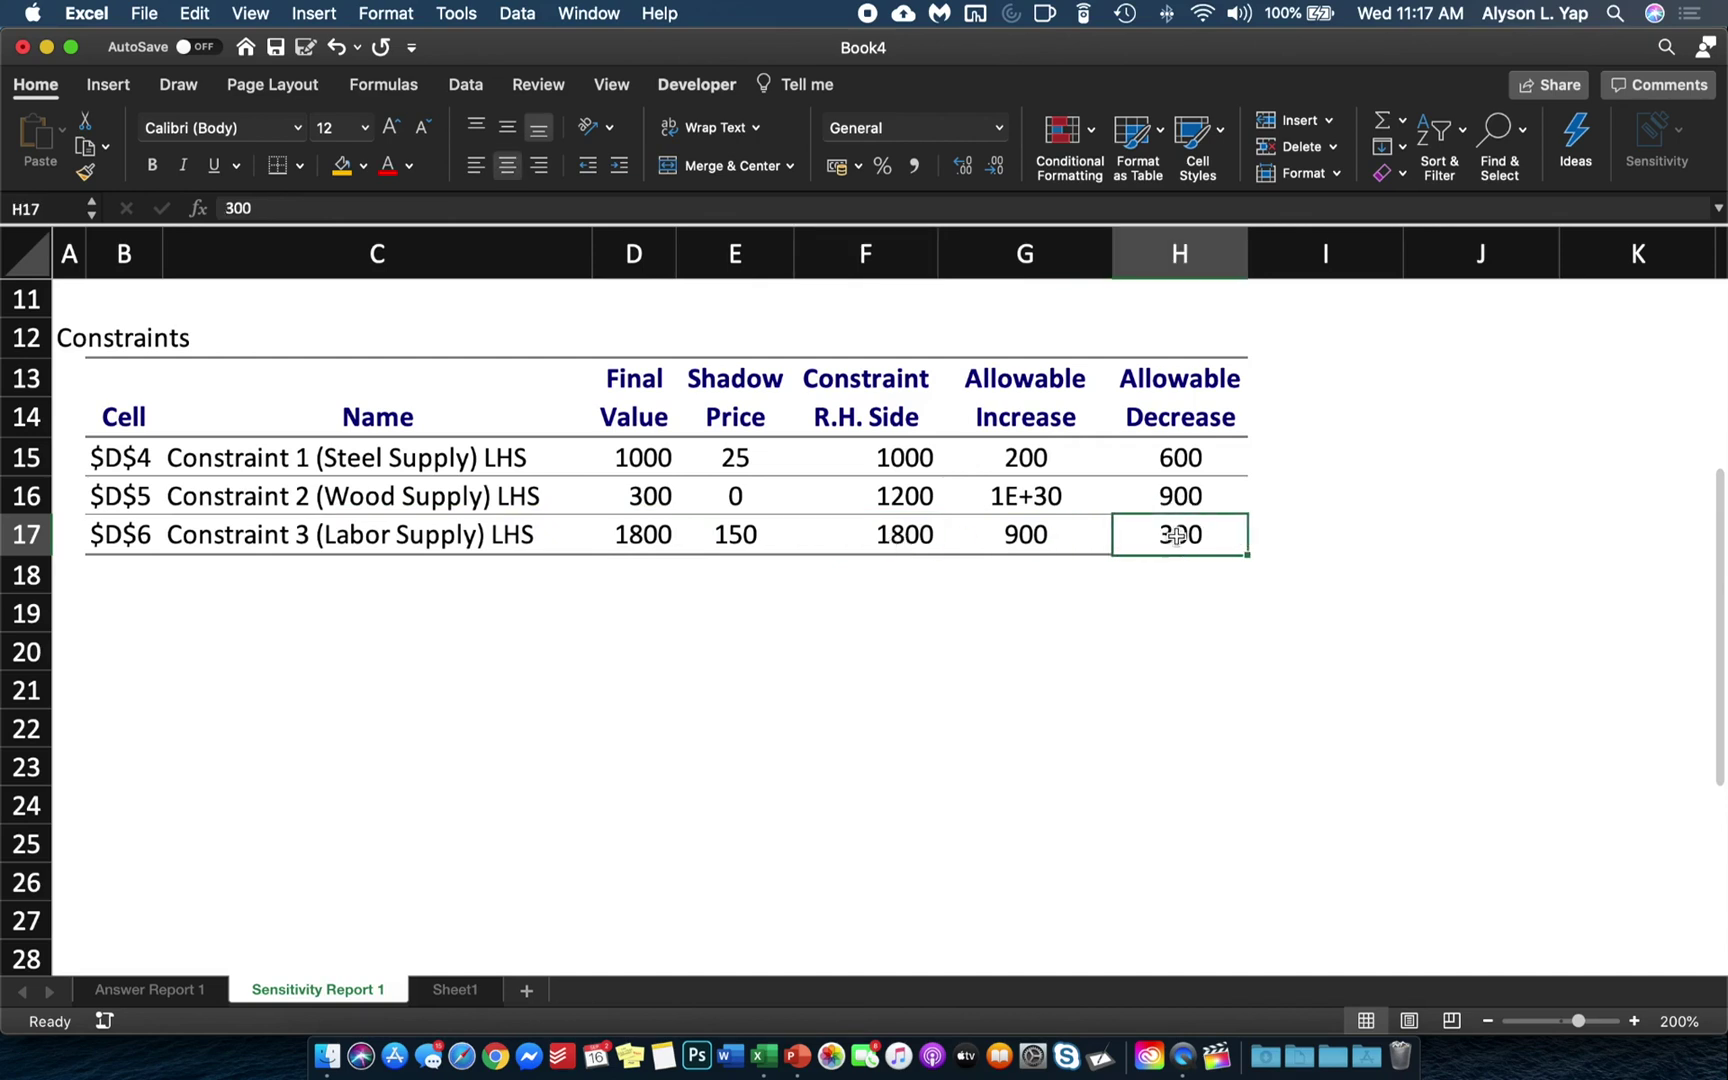